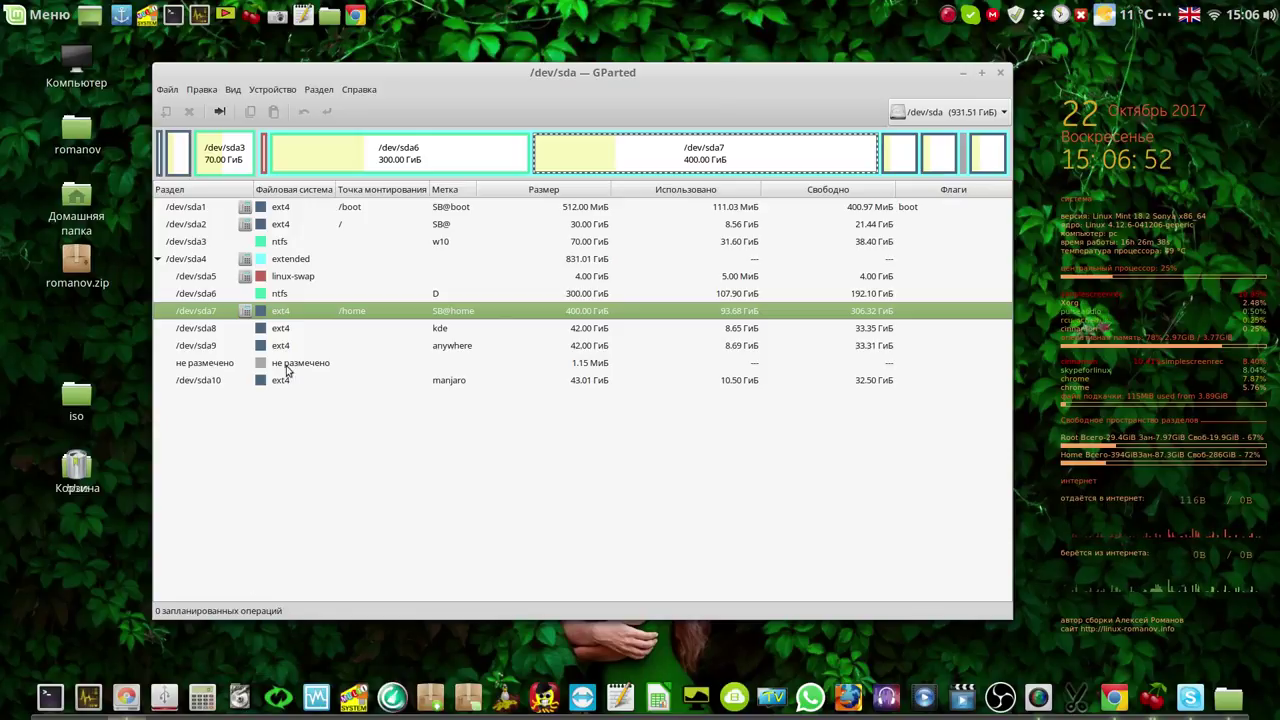
# Step: Review the sda9, sda10, sda8 and sda7 partitions of /dev/sda, including their labels and used space
pyautogui.click(264, 347)
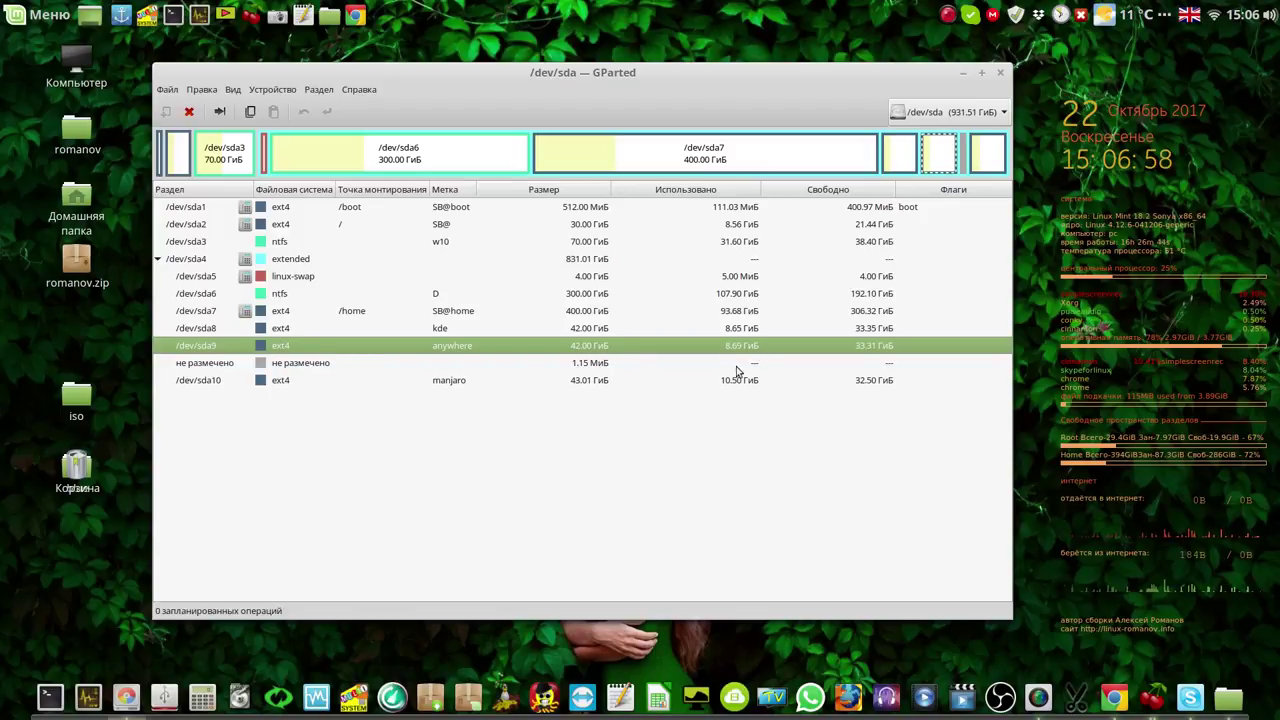
pyautogui.click(276, 385)
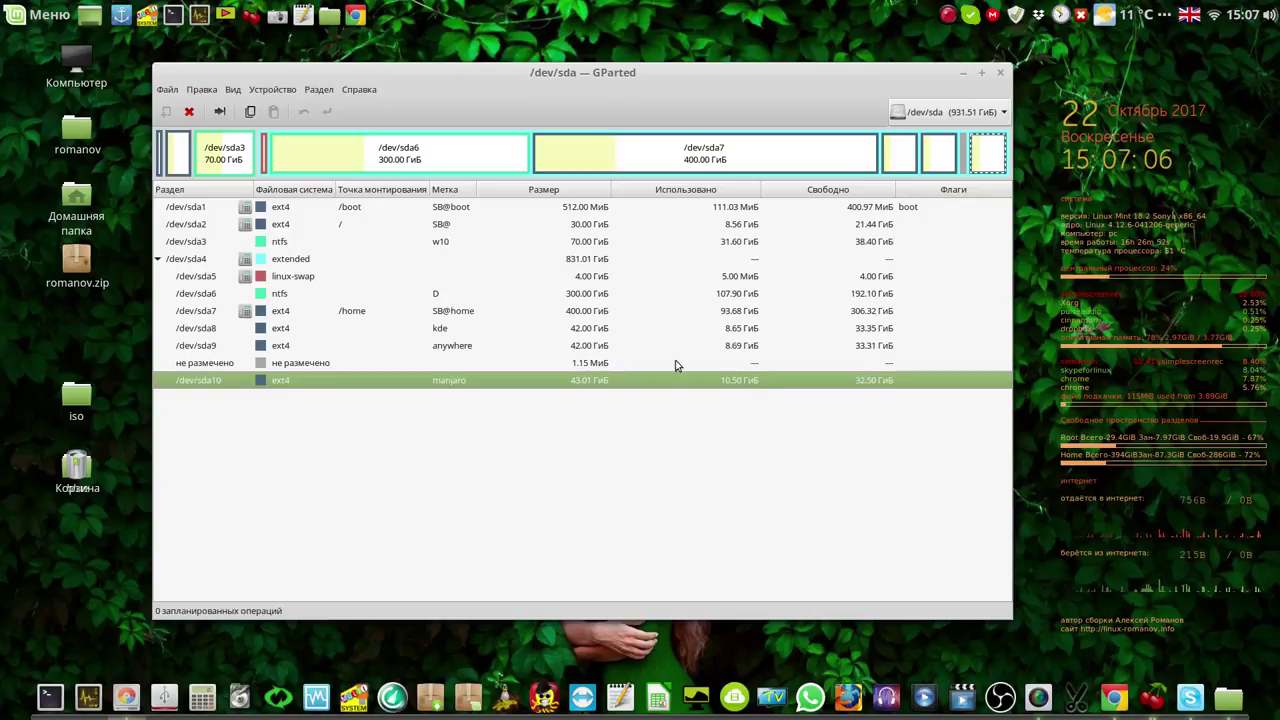
pyautogui.click(282, 333)
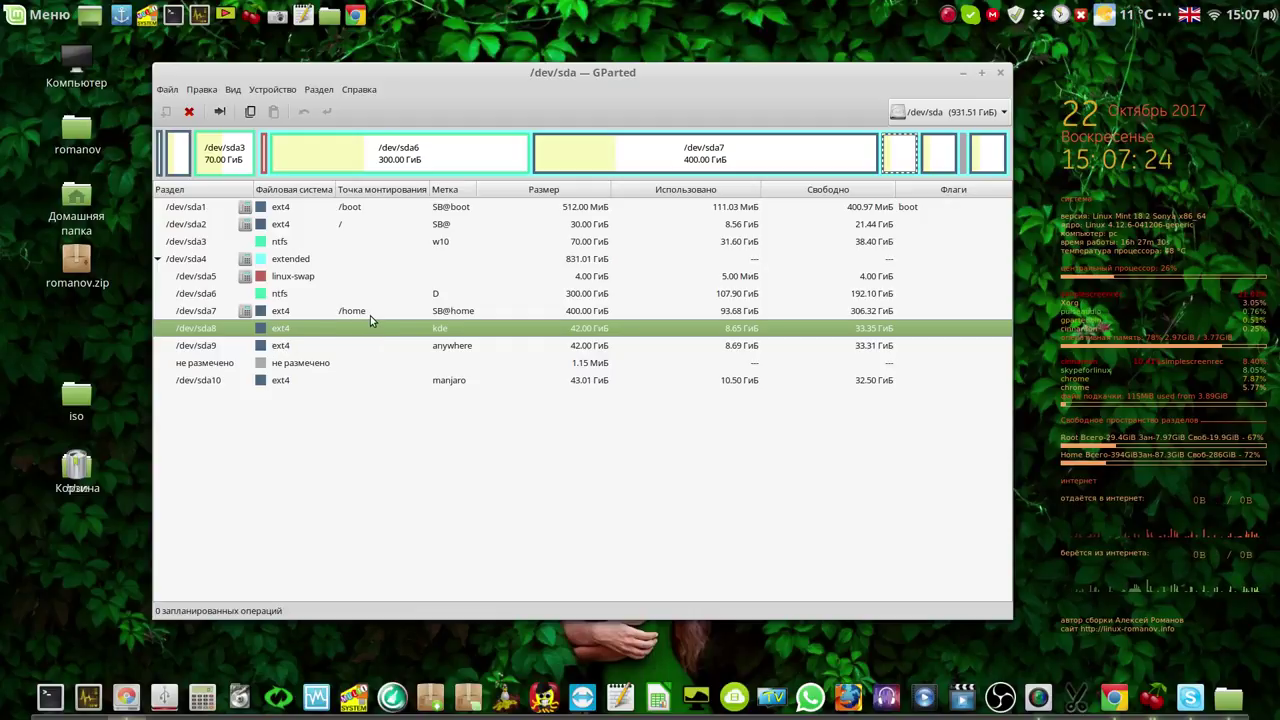
pyautogui.click(195, 312)
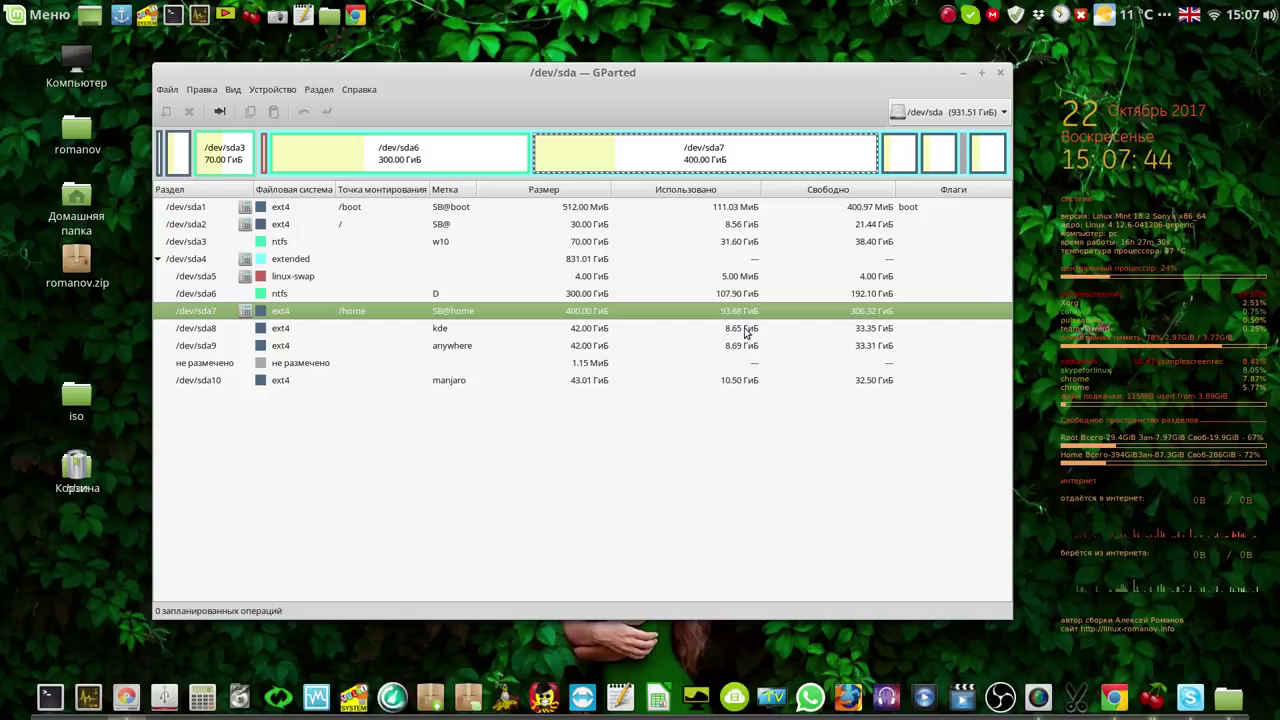
# Step: Launch qt5-fsarchiver and authorise it by entering the administrator password
pyautogui.click(240, 697)
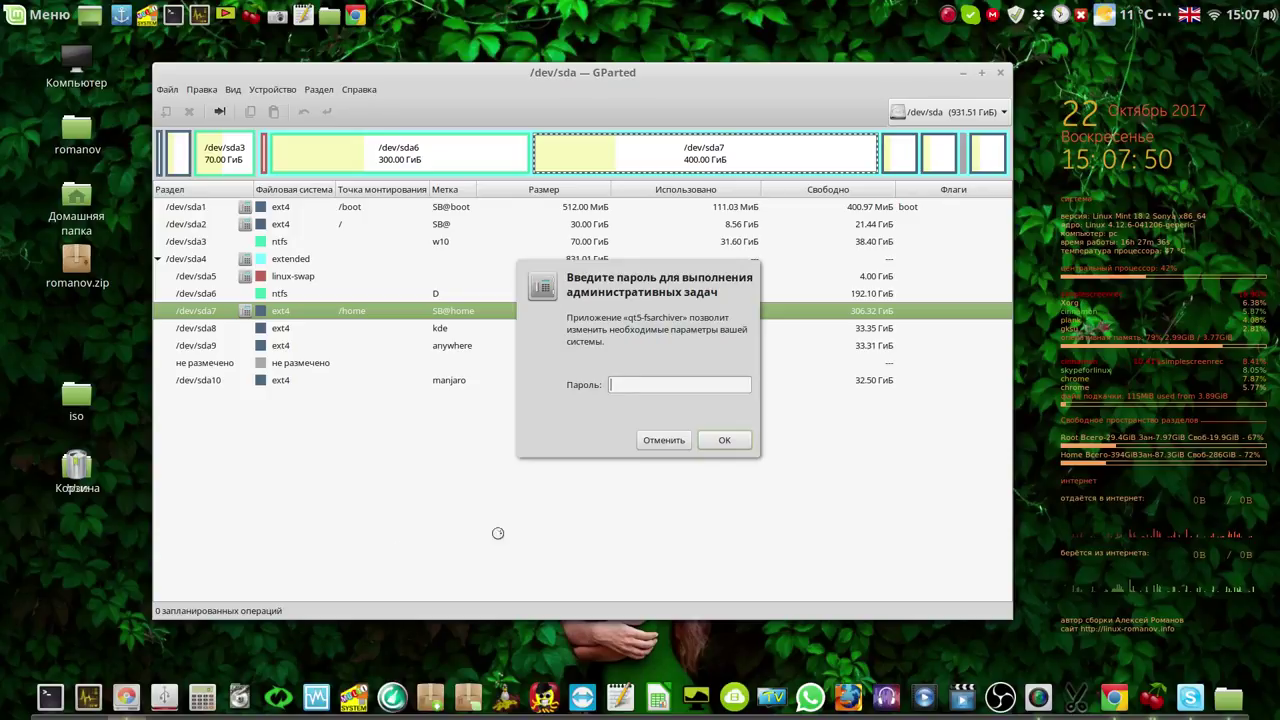
pyautogui.write('1')
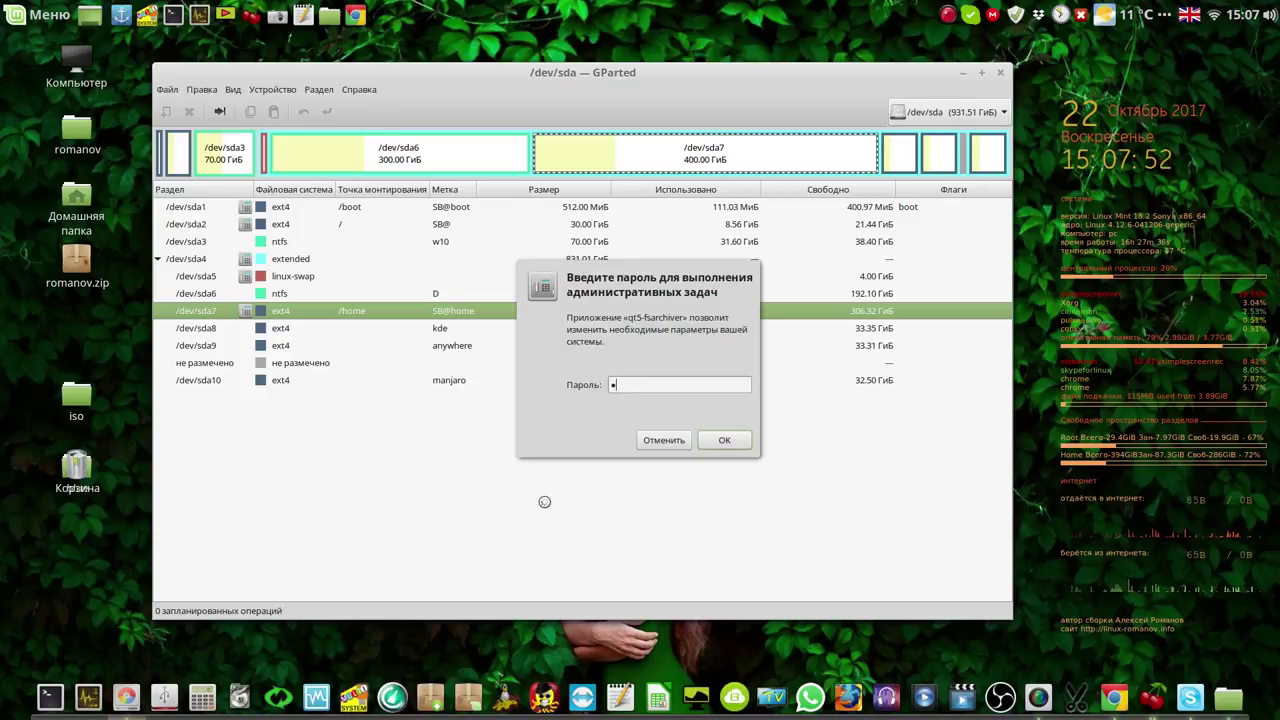
pyautogui.click(724, 440)
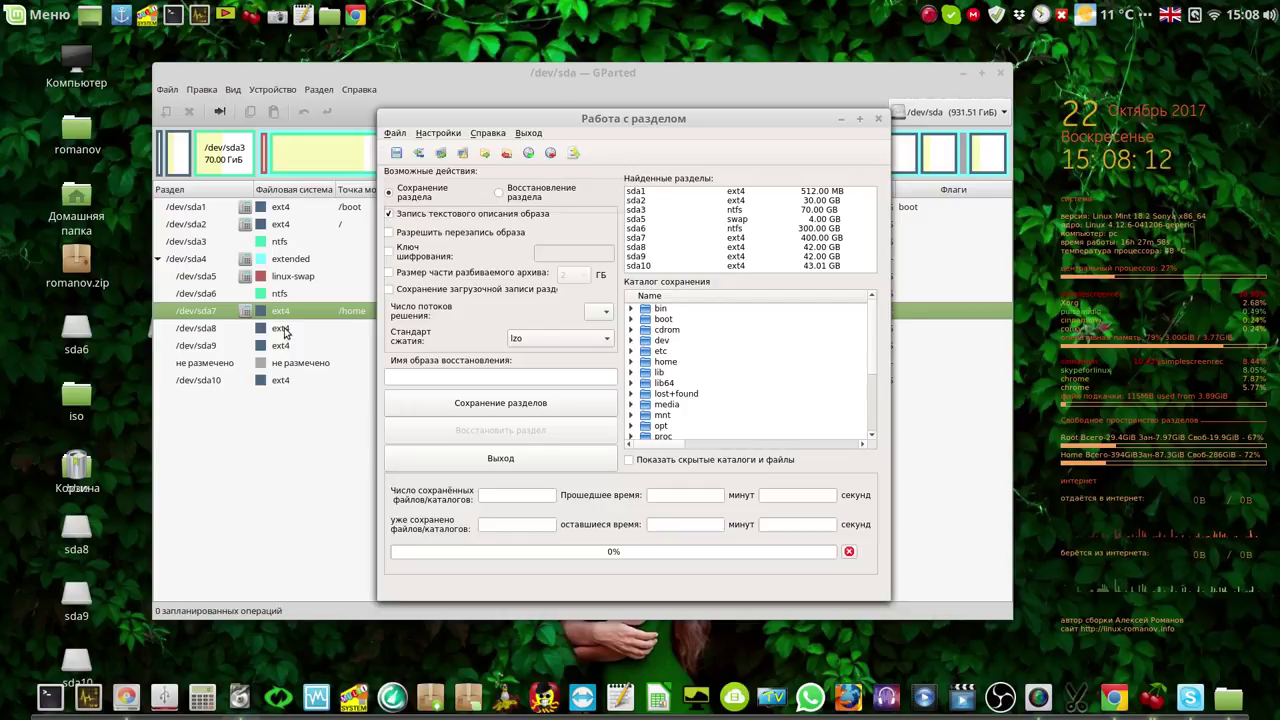
# Step: Allow overwriting of the image, enable saving of the boot record, and name the restore image "anywhere"
pyautogui.moveTo(547, 117); pyautogui.dragTo(480, 83)
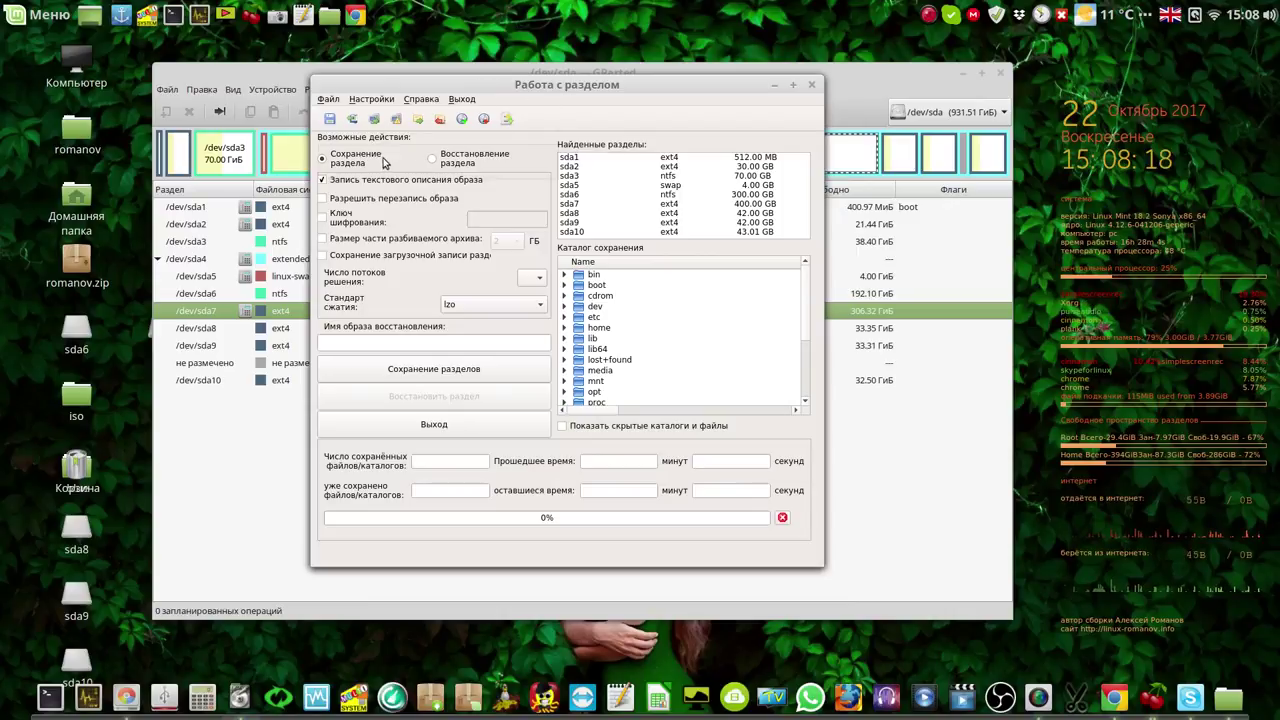
pyautogui.click(325, 200)
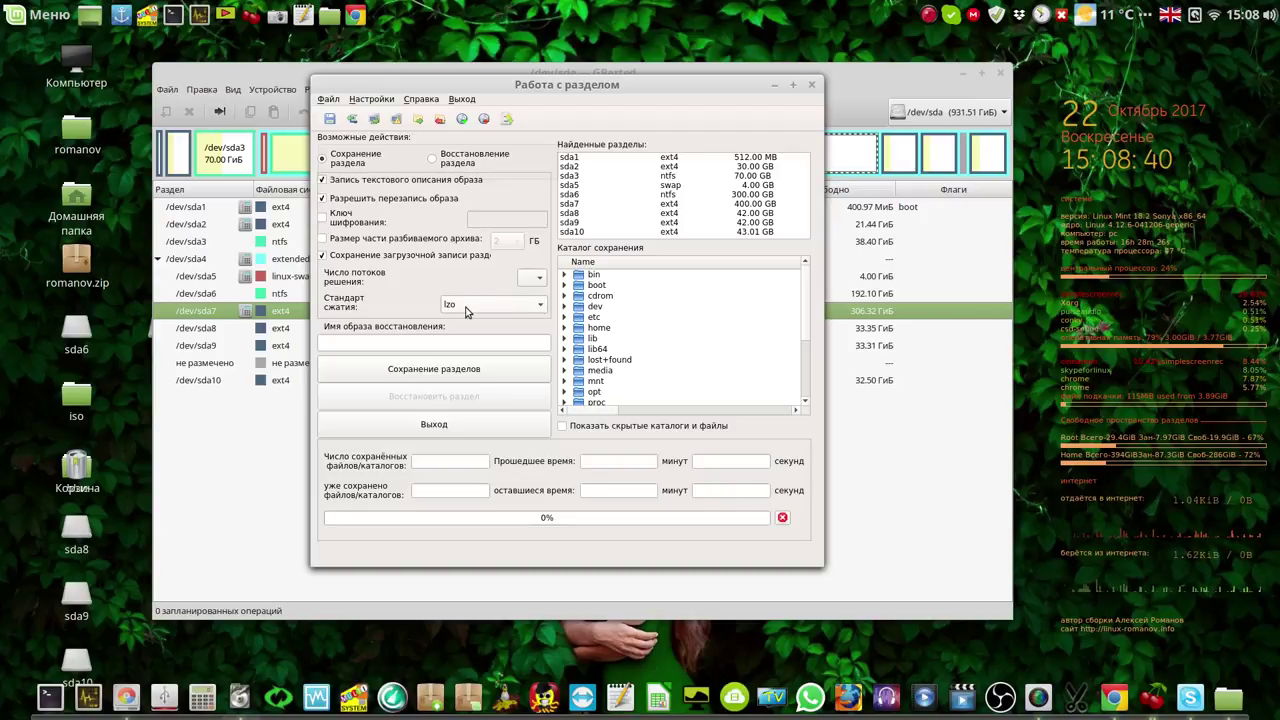
pyautogui.moveTo(666, 88); pyautogui.dragTo(741, 95)
pyautogui.click(530, 350)
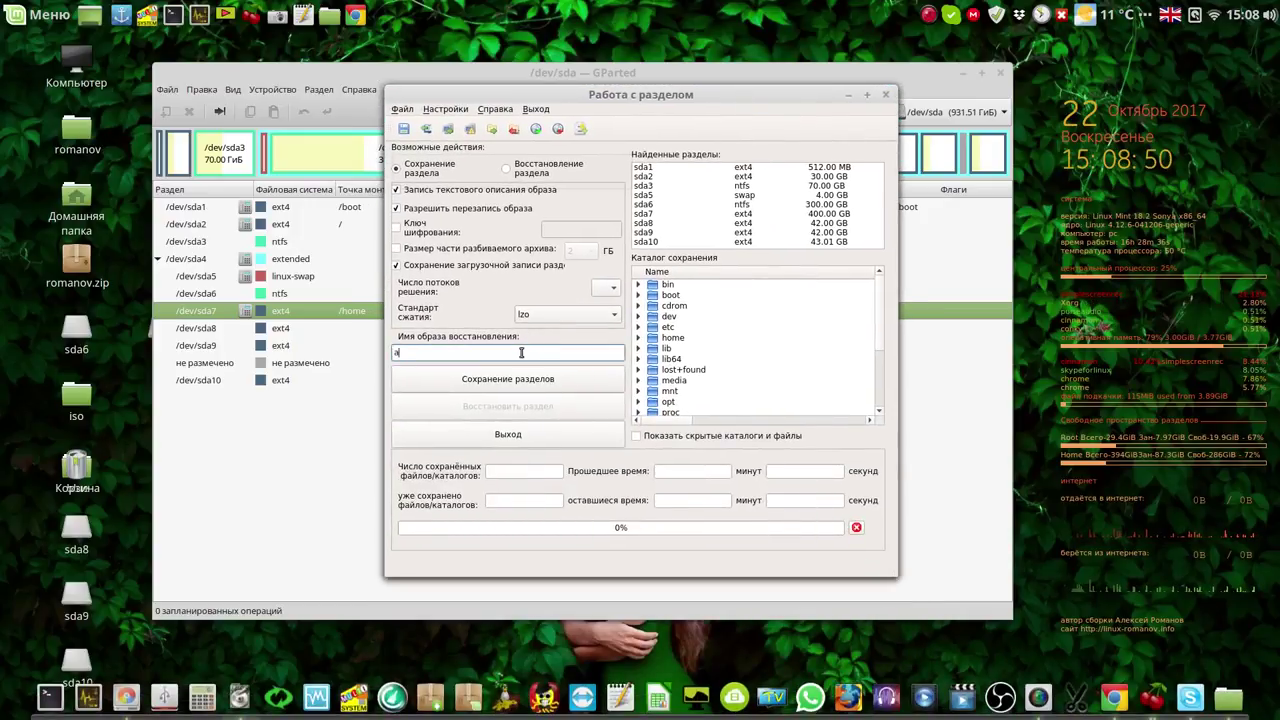
pyautogui.write('any')
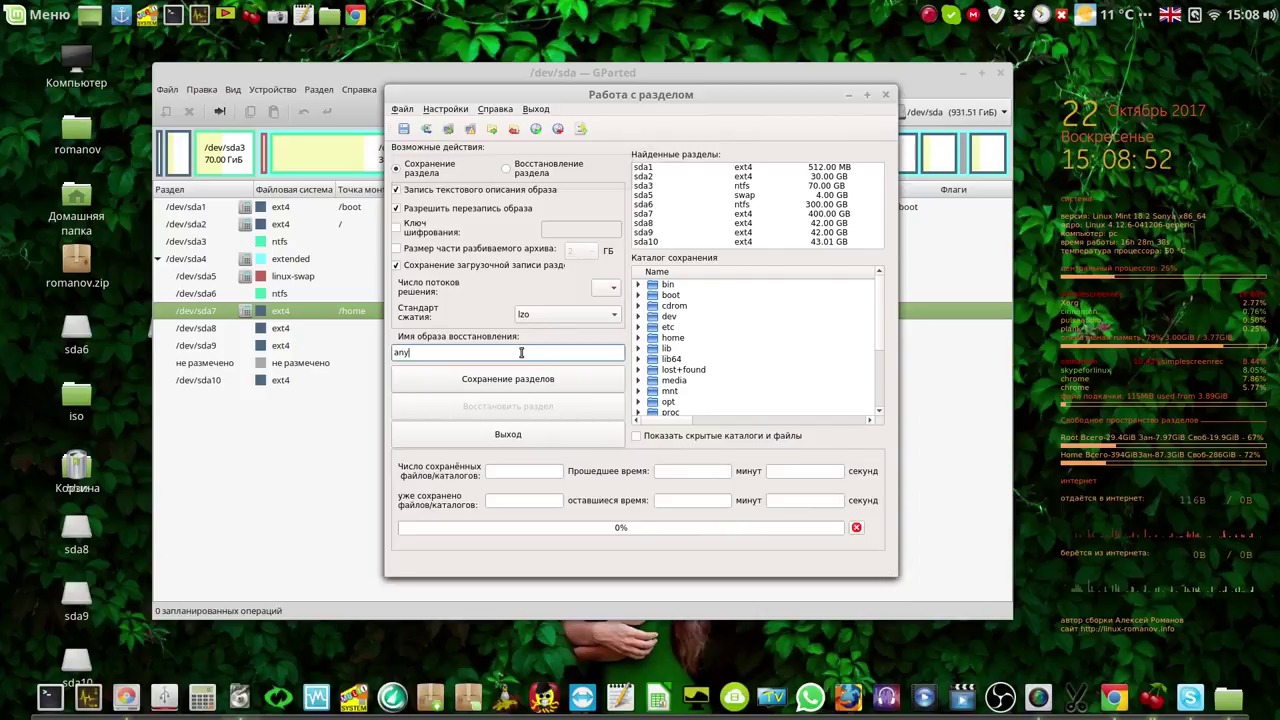
pyautogui.write('where')
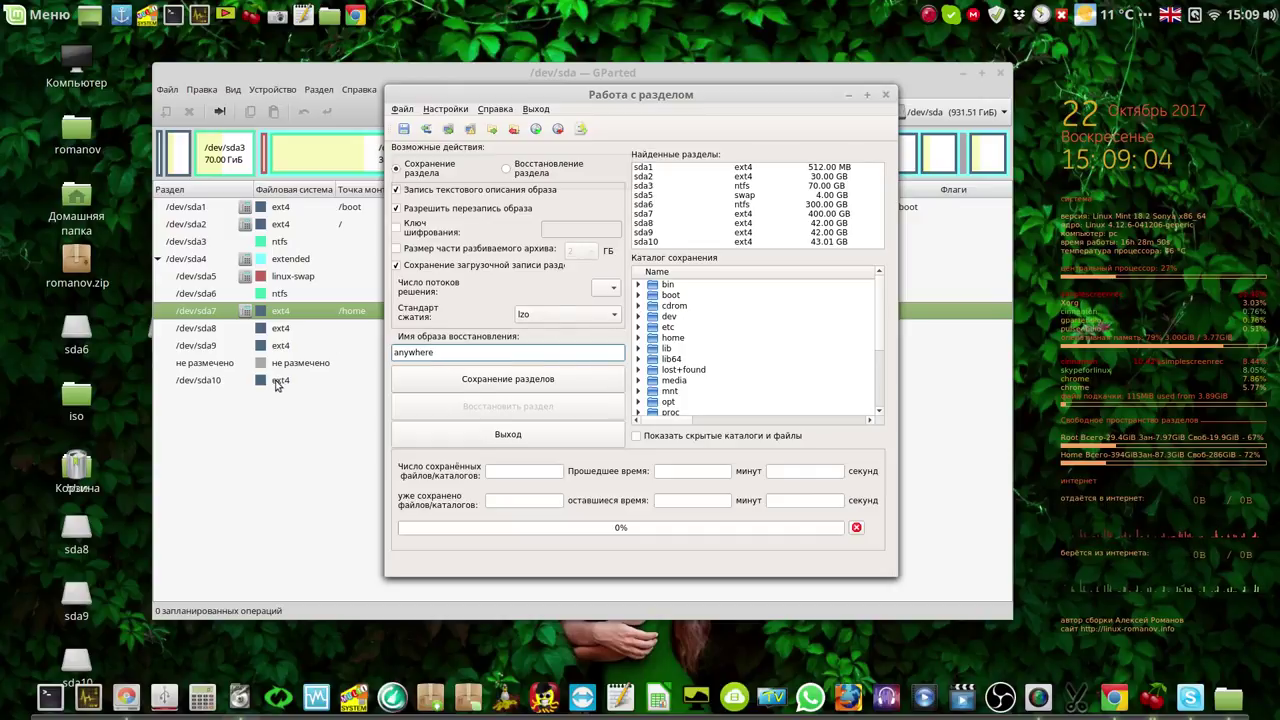
# Step: Check the anywhere partition in GParted and select sda9 in qt5-fsarchiver as the partition to save
pyautogui.click(262, 345)
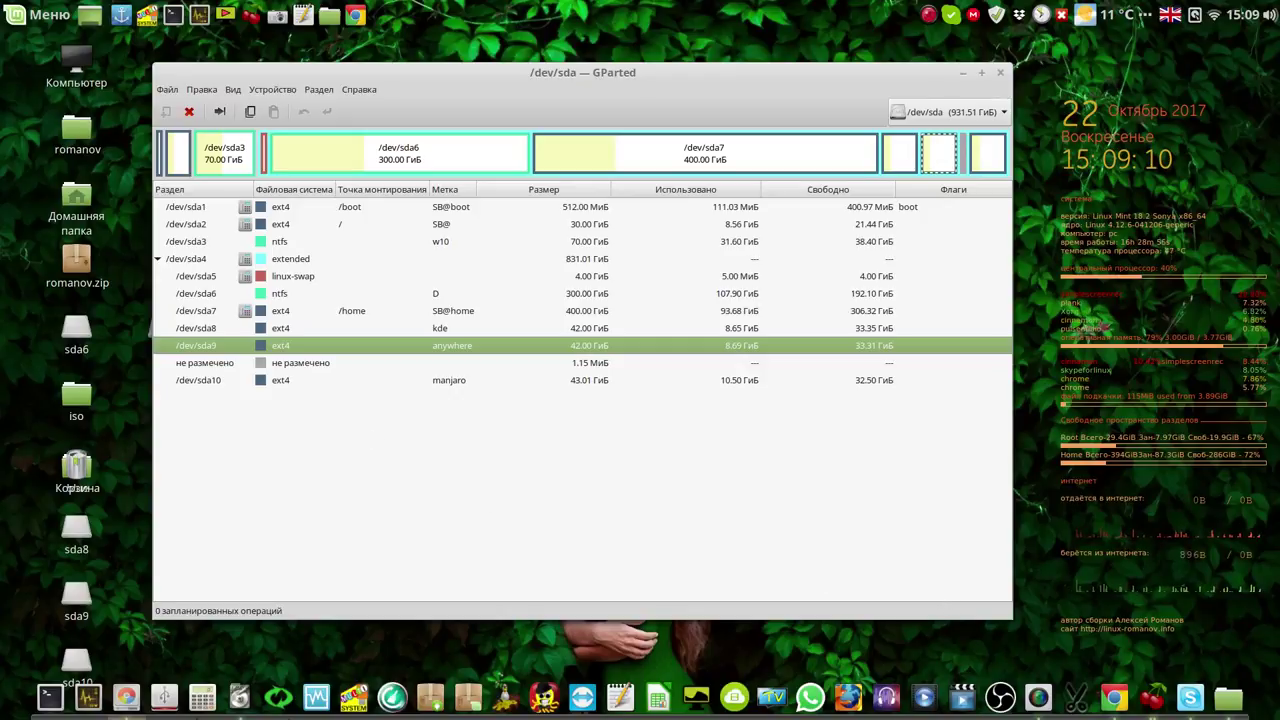
pyautogui.click(240, 697)
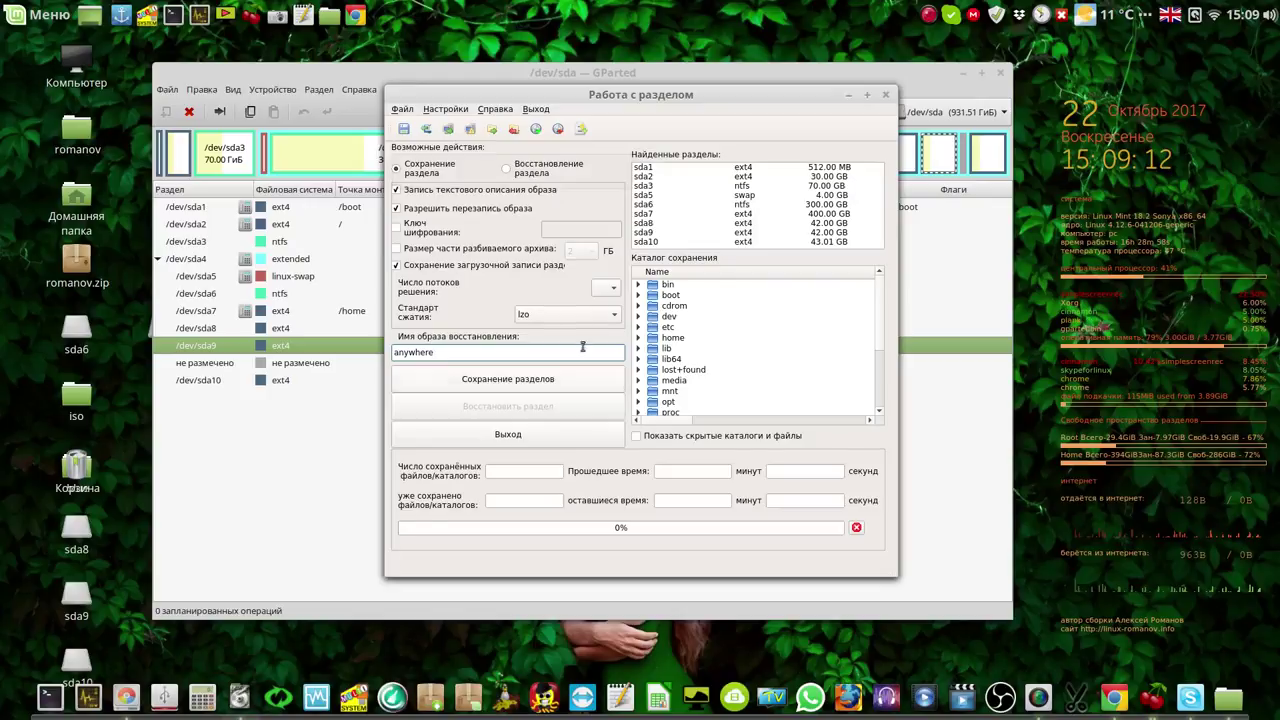
pyautogui.click(646, 232)
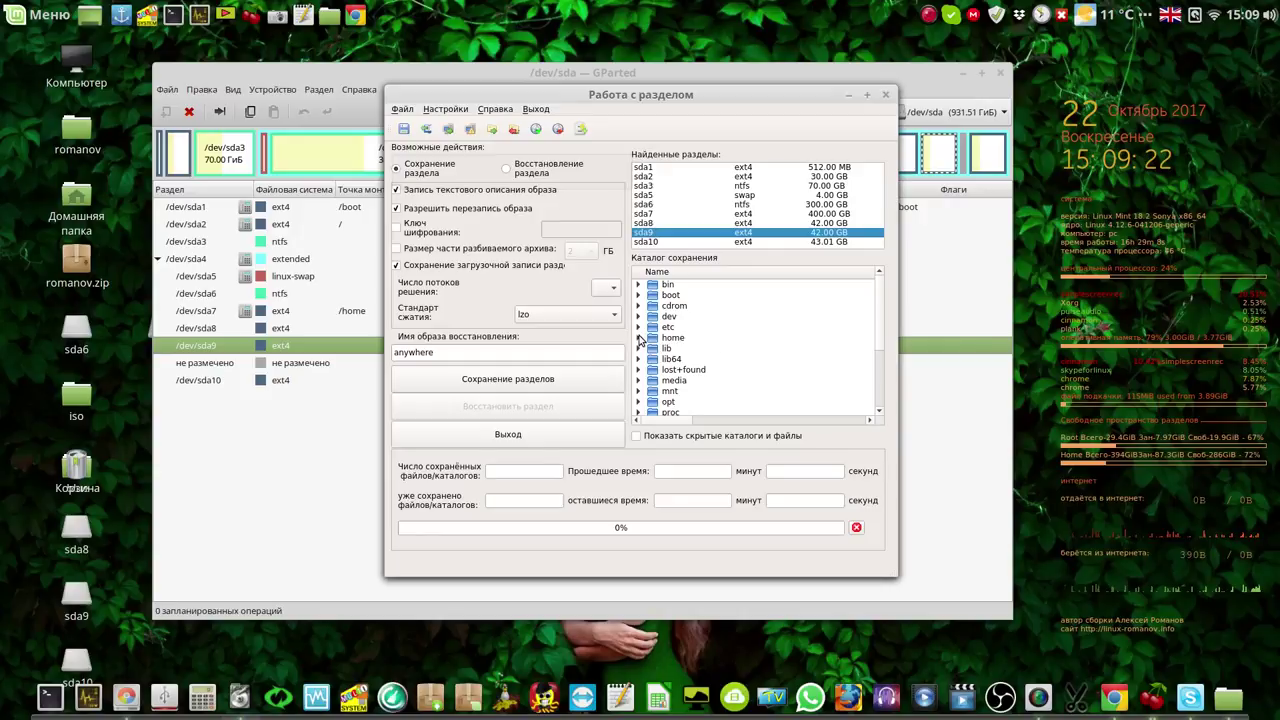
# Step: Expand home and user in the save directory tree and select the Backups folder
pyautogui.click(639, 338)
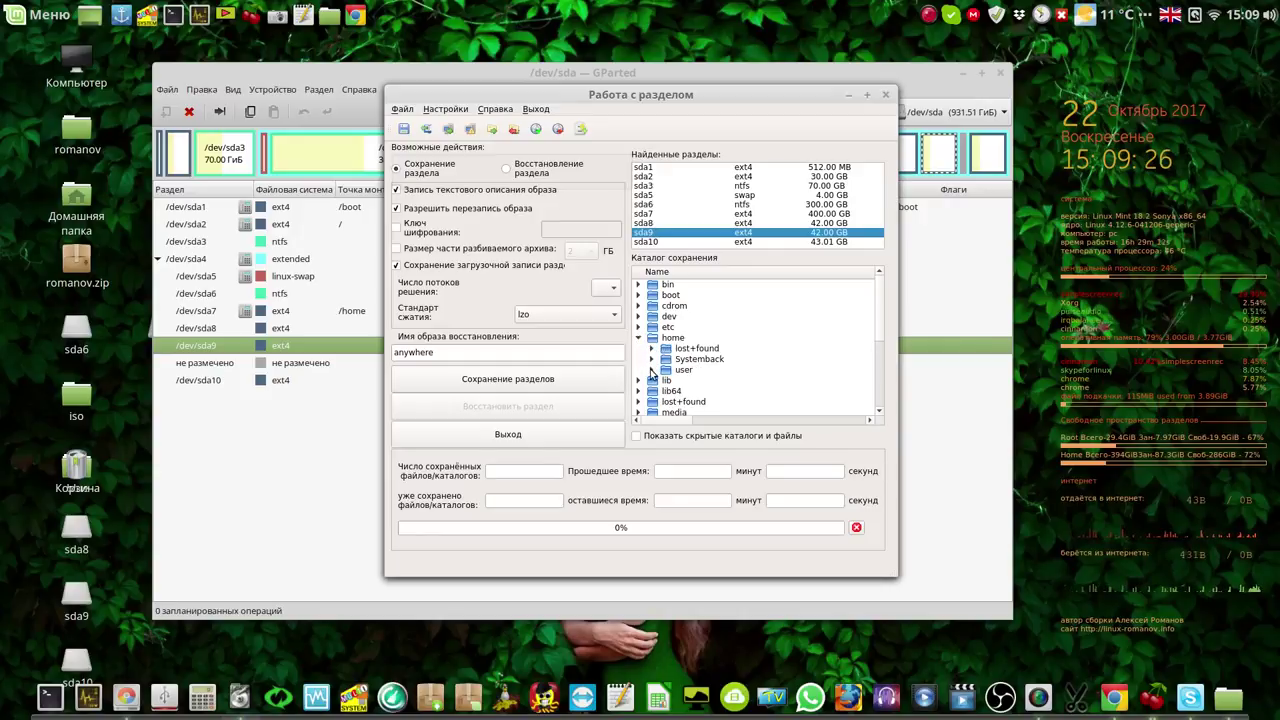
pyautogui.click(651, 370)
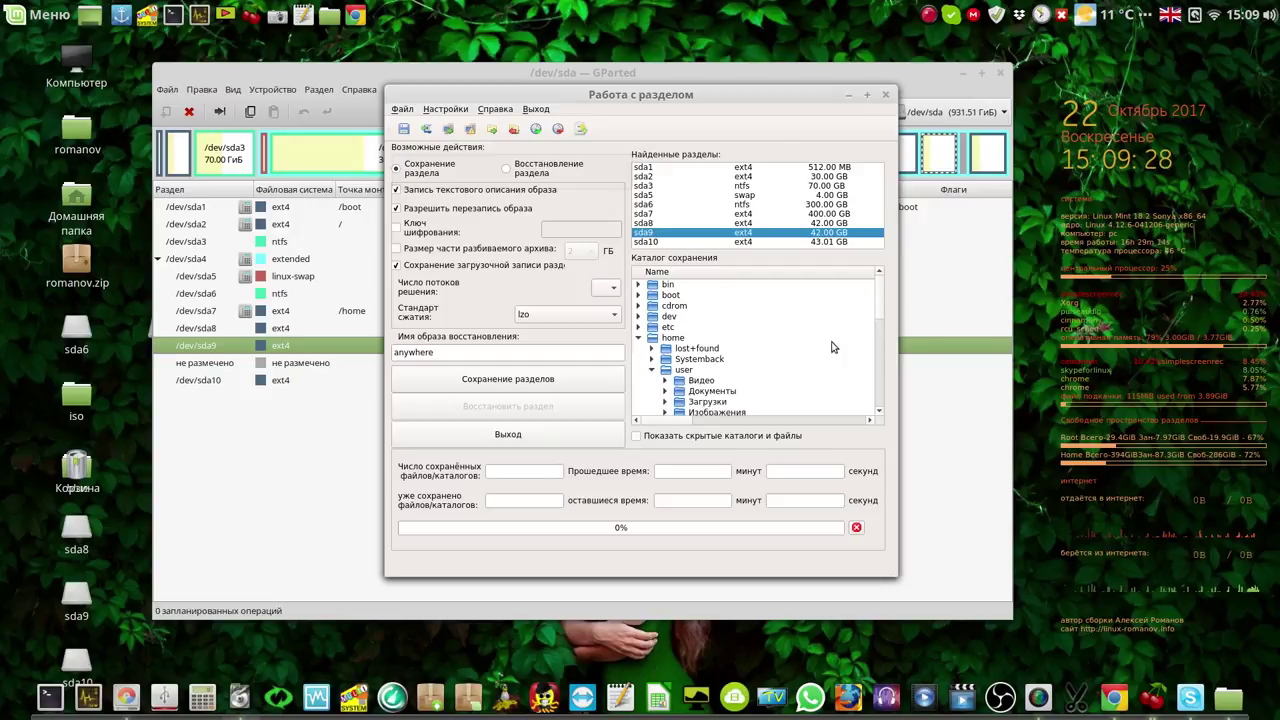
pyautogui.scroll(-3, 880, 300)
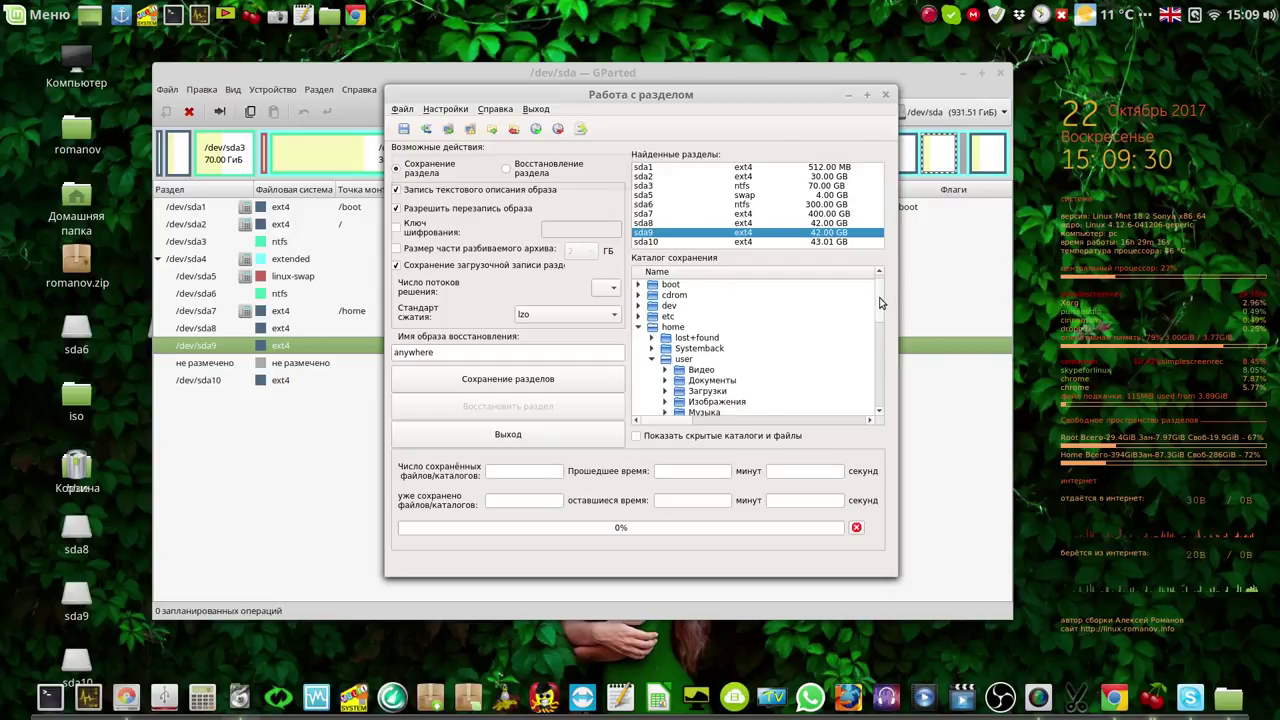
pyautogui.moveTo(880, 308); pyautogui.dragTo(880, 312)
pyautogui.scroll(-2, 880, 313)
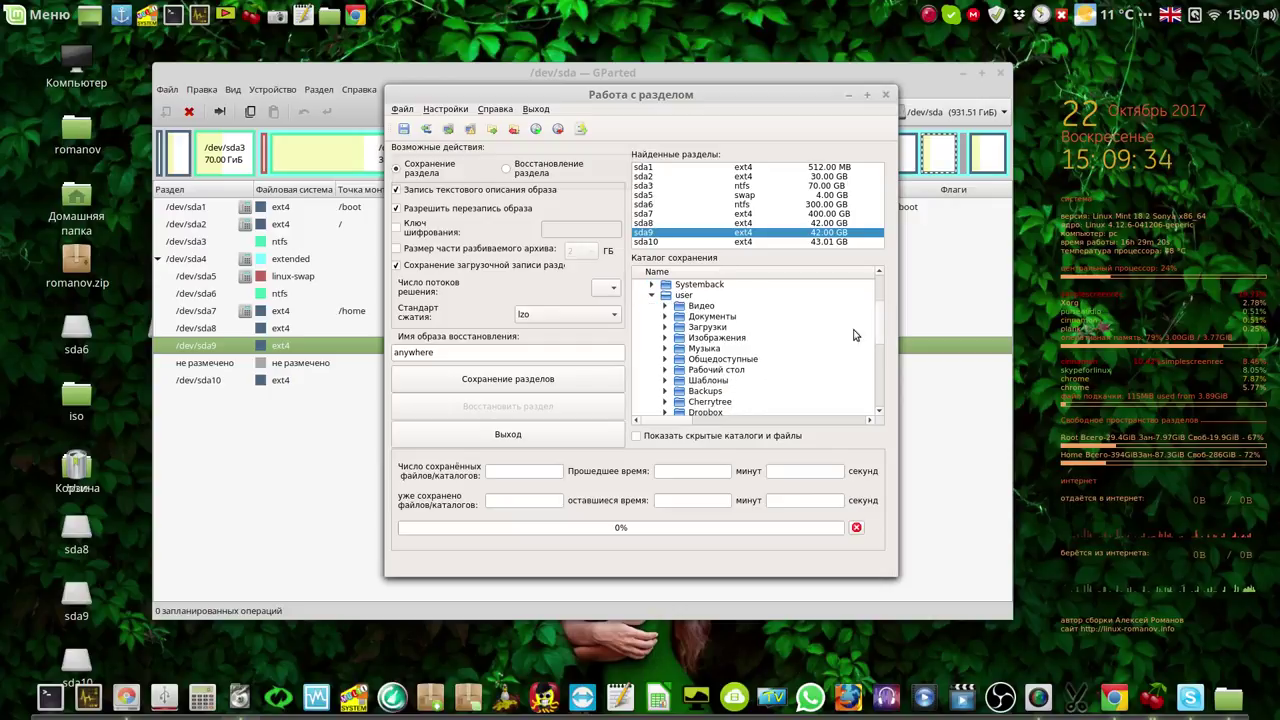
pyautogui.click(665, 391)
pyautogui.click(709, 393)
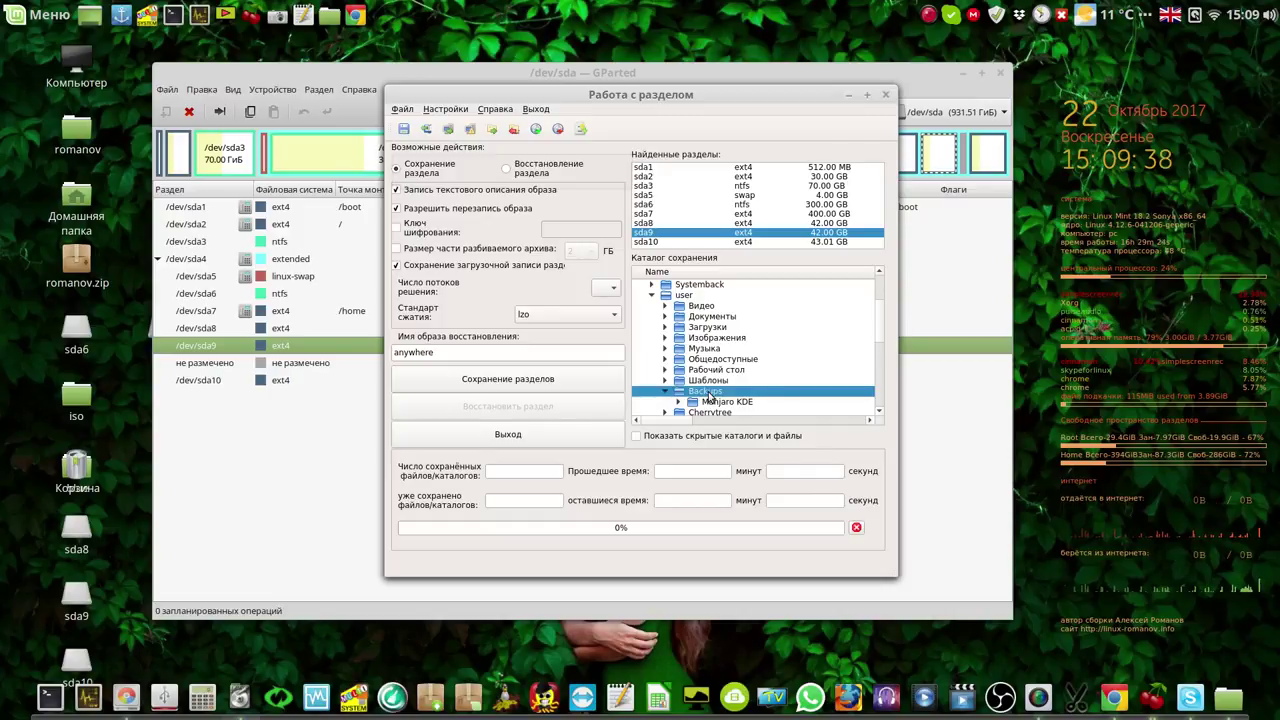
pyautogui.scroll(-2, 879, 327)
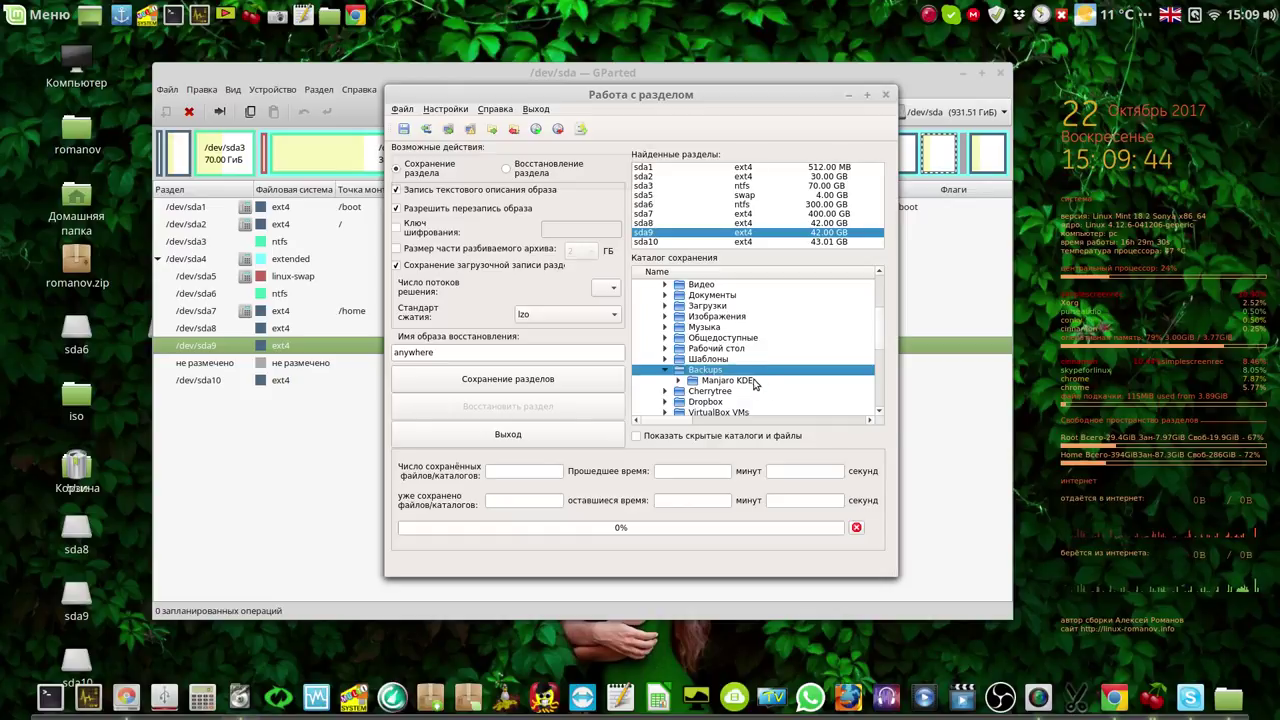
# Step: Switch to the file manager and create a folder named Anywhere in /home/user/Backups
pyautogui.click(1231, 701)
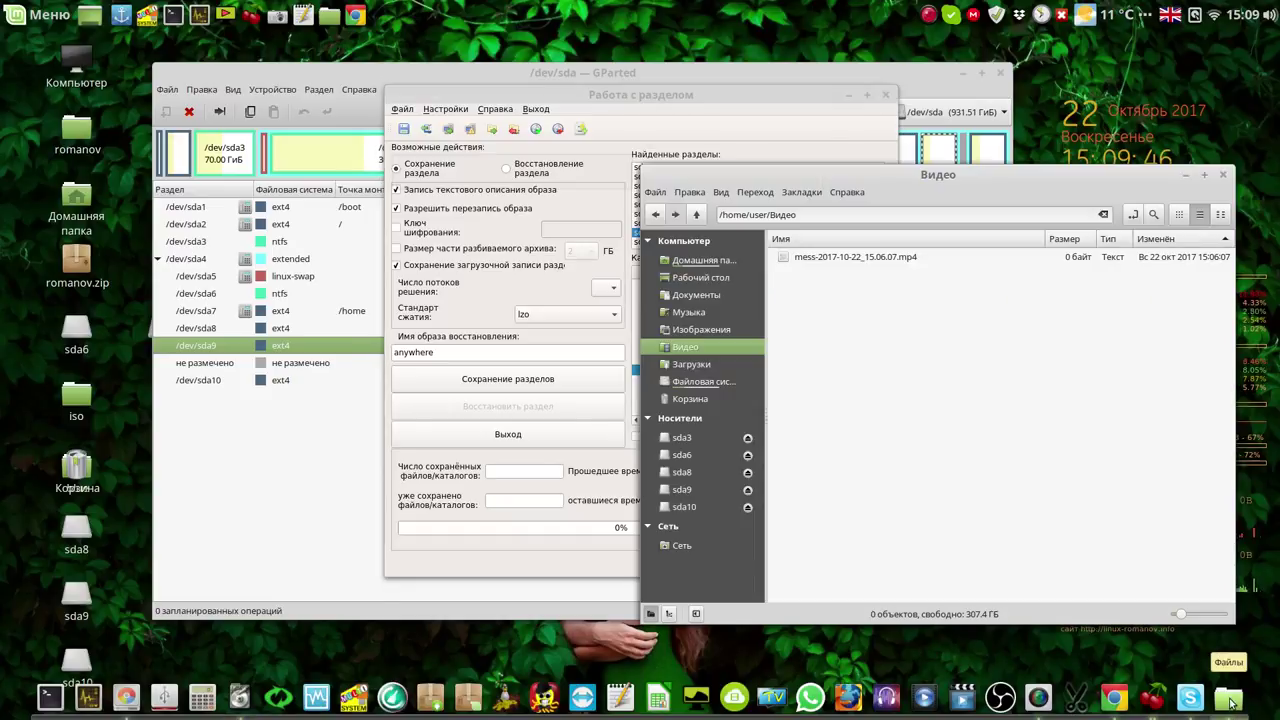
pyautogui.click(701, 295)
pyautogui.click(696, 214)
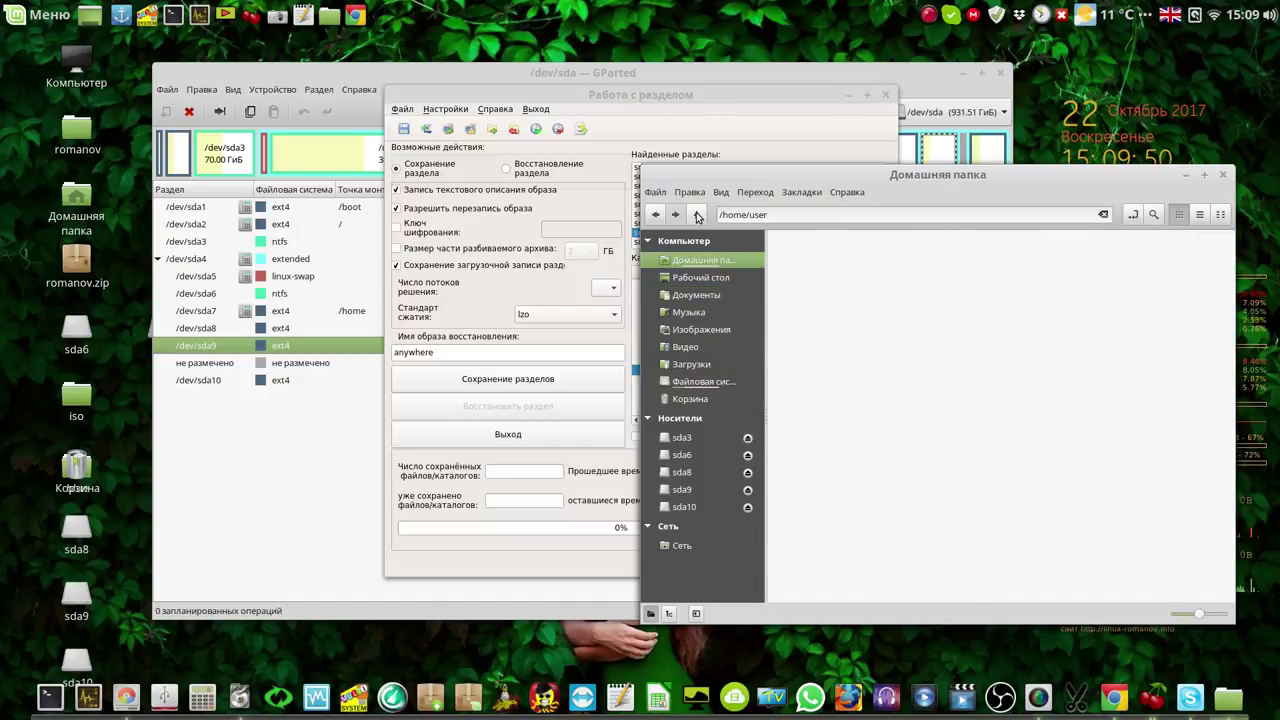
pyautogui.doubleClick(836, 254)
pyautogui.rightClick(858, 324)
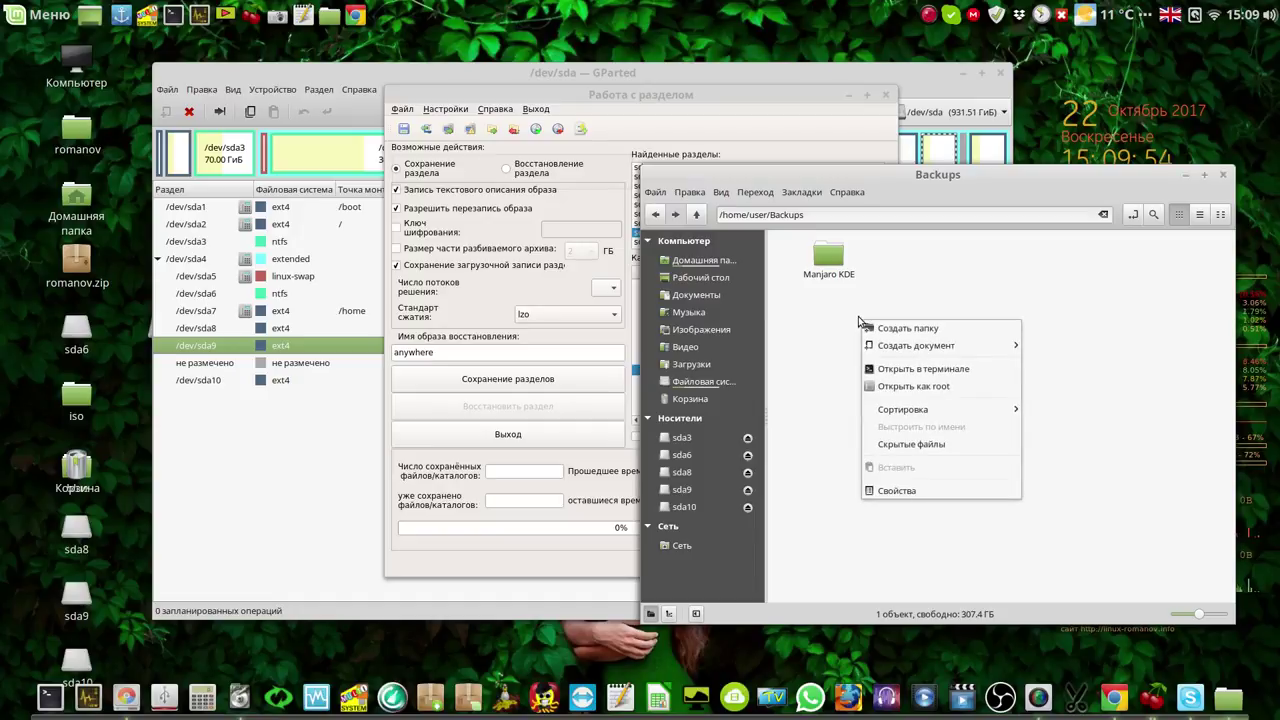
pyautogui.click(887, 331)
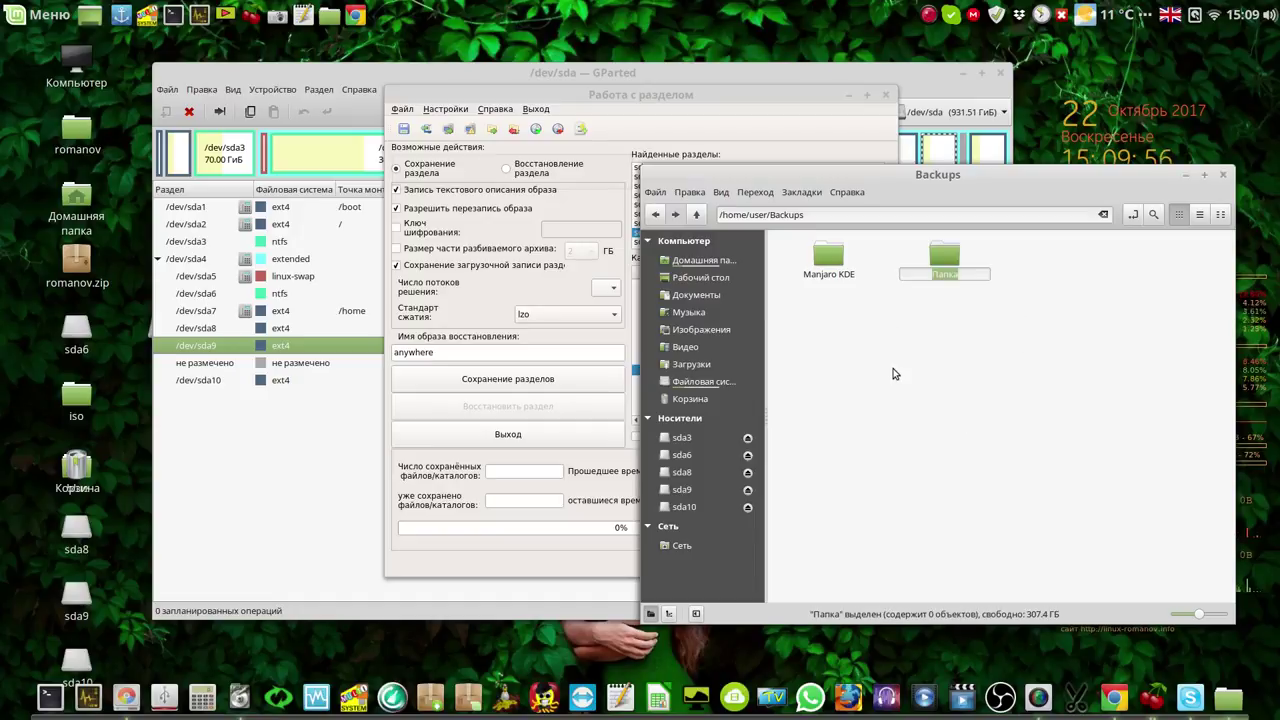
pyautogui.write('Anyw')
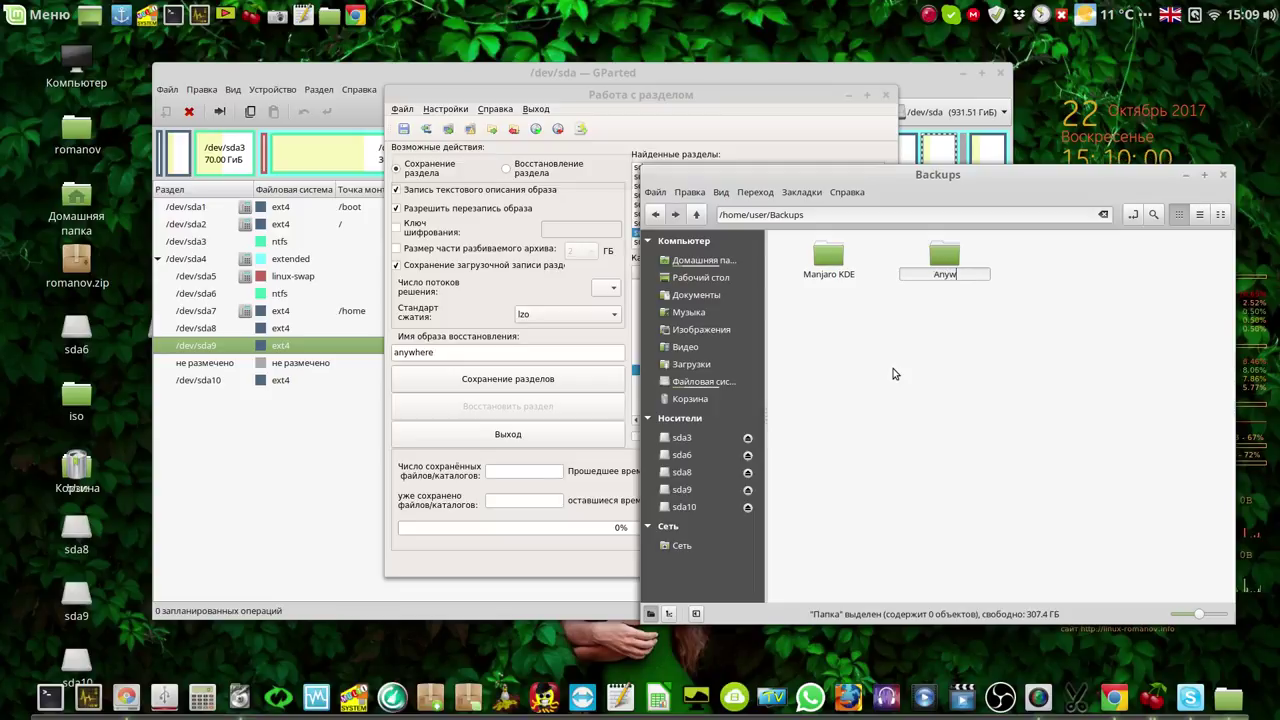
pyautogui.write('here')
pyautogui.press('Return')
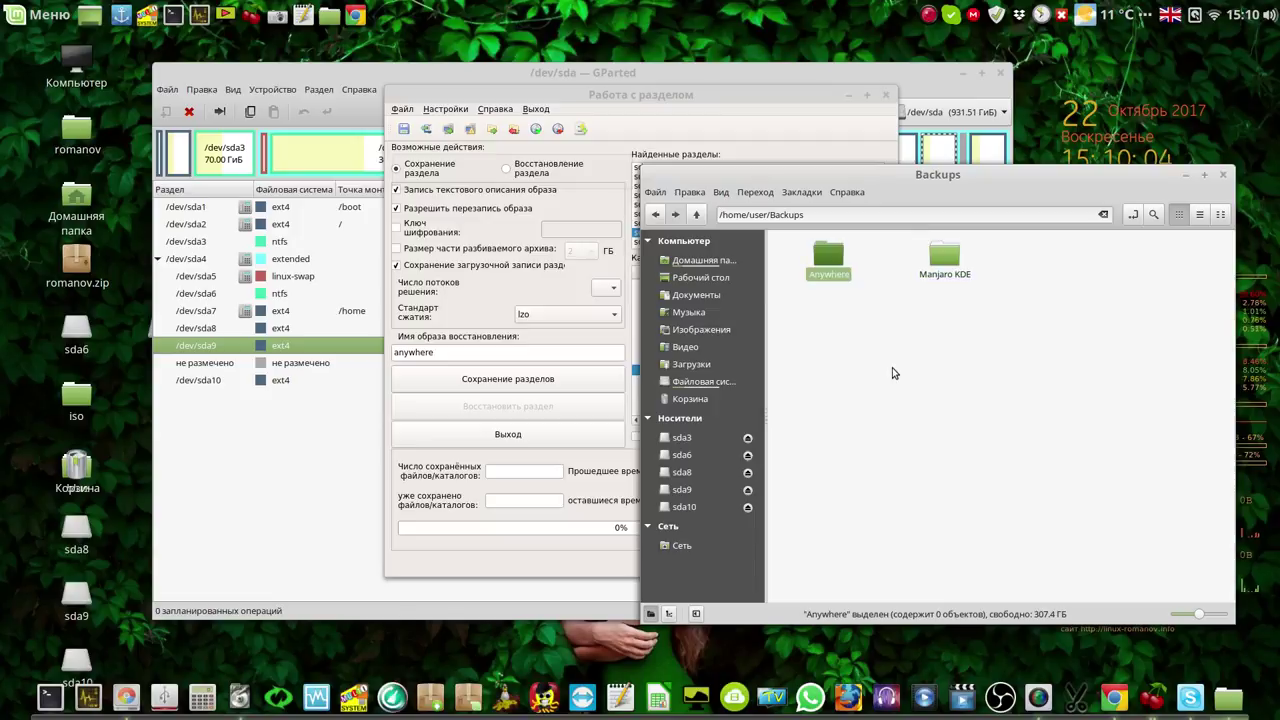
# Step: Check the contents of the Manjaro KDE backup folder and review the sda7 and sda8 partitions in GParted
pyautogui.doubleClick(944, 256)
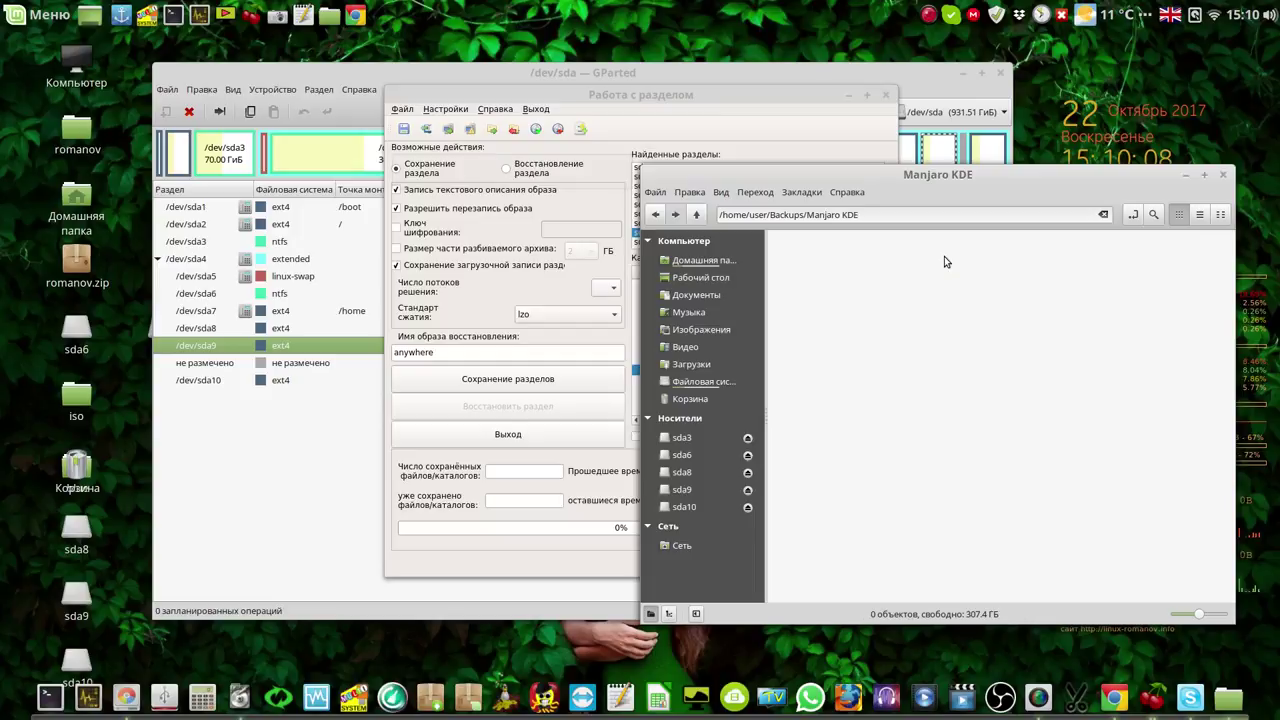
pyautogui.click(698, 216)
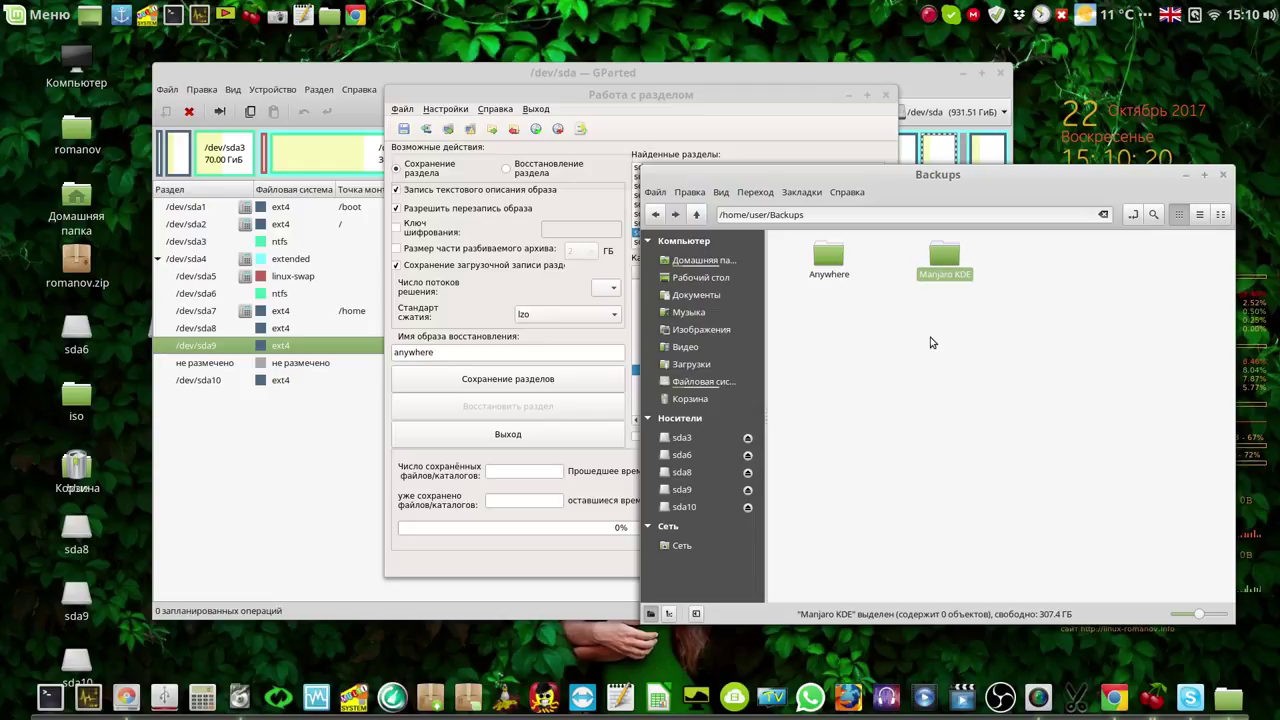
pyautogui.click(291, 314)
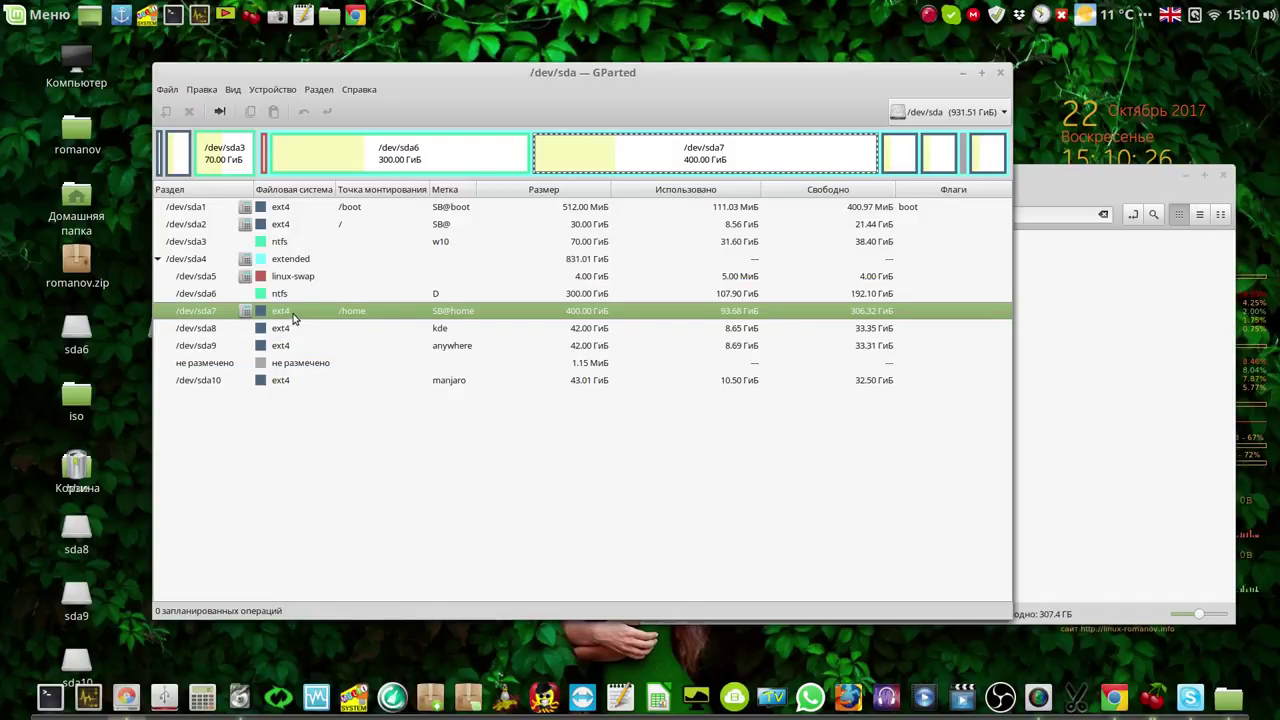
pyautogui.click(320, 331)
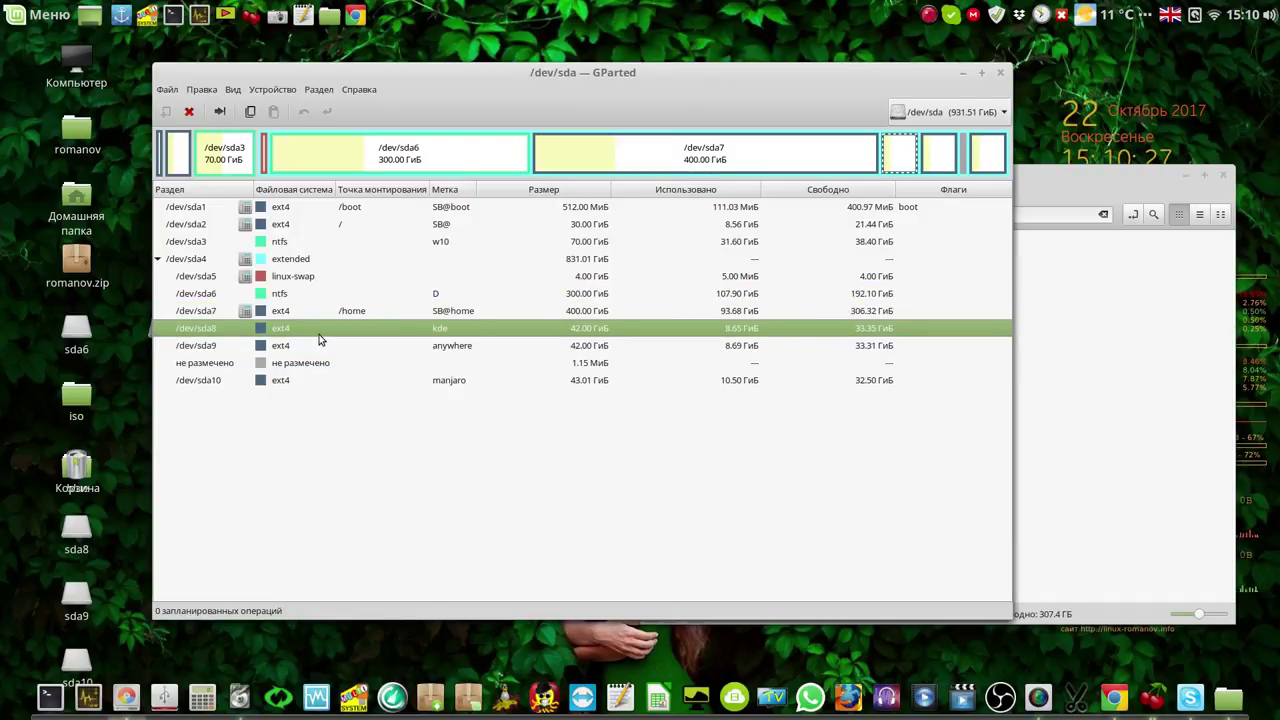
# Step: Create a folder named LM KDE in /home/user/Backups and minimize the file manager
pyautogui.click(1126, 183)
pyautogui.rightClick(868, 334)
pyautogui.click(898, 353)
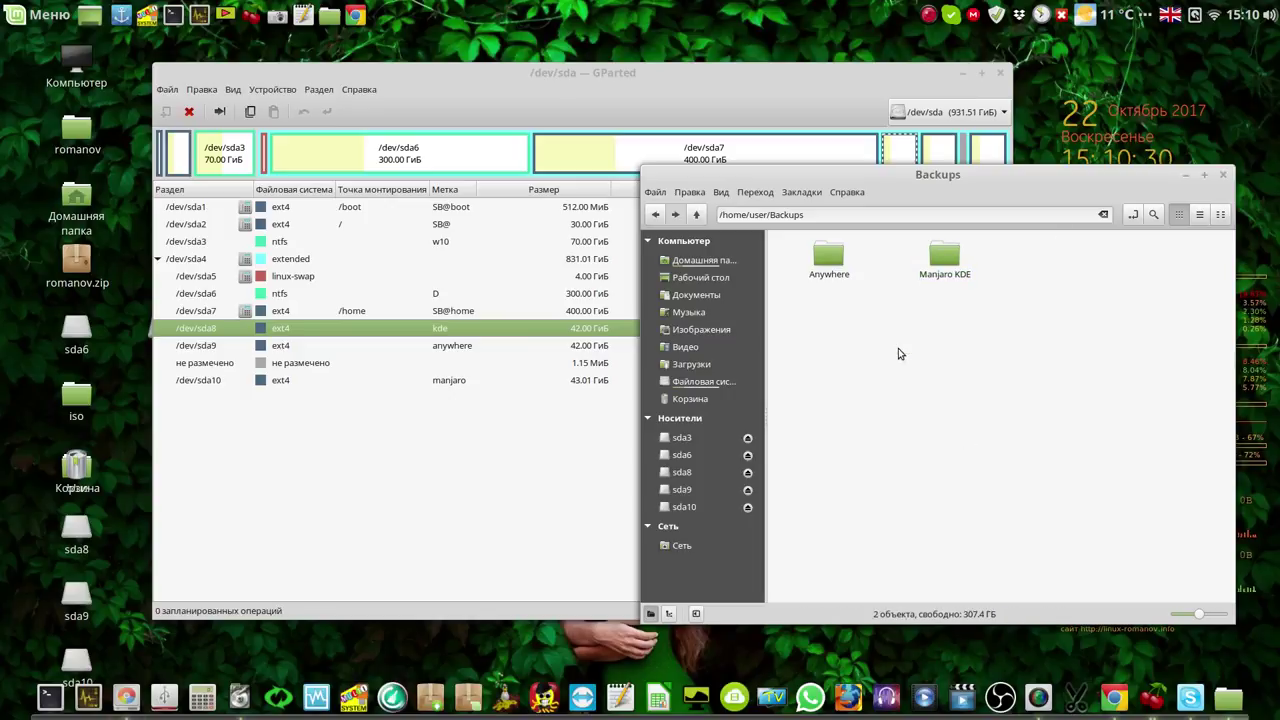
pyautogui.write('LM K')
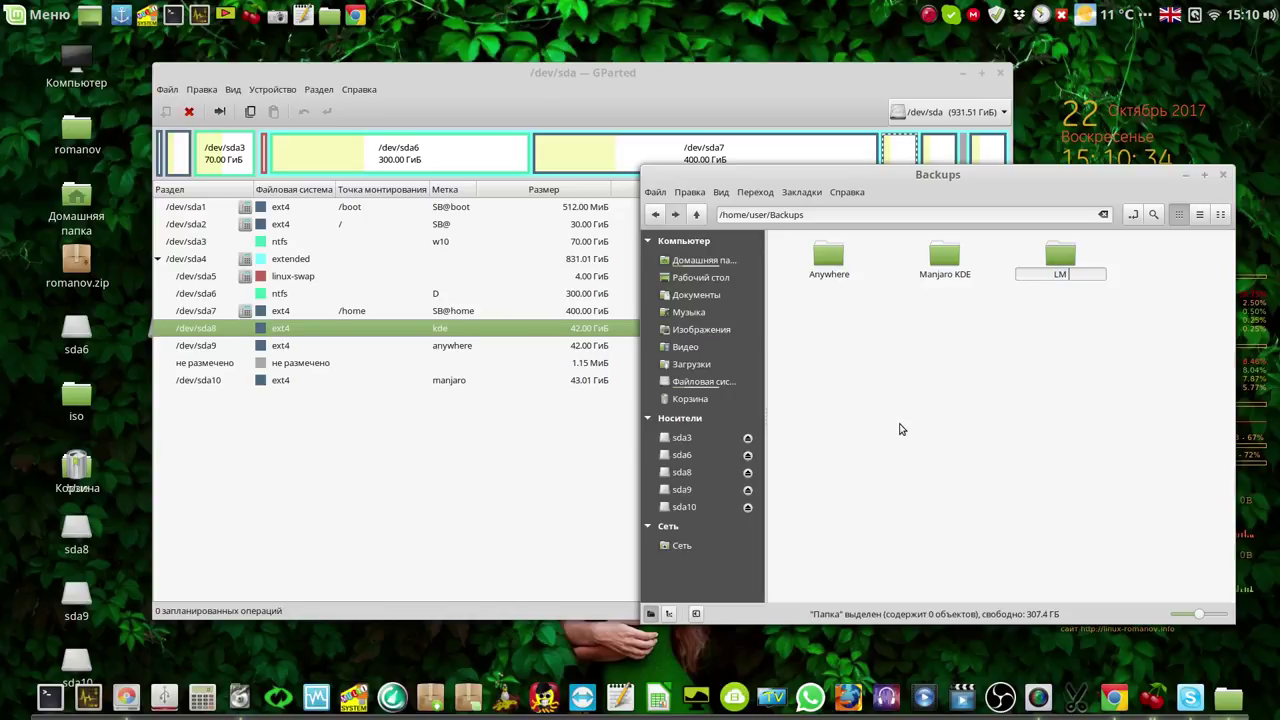
pyautogui.write('DE')
pyautogui.press('Return')
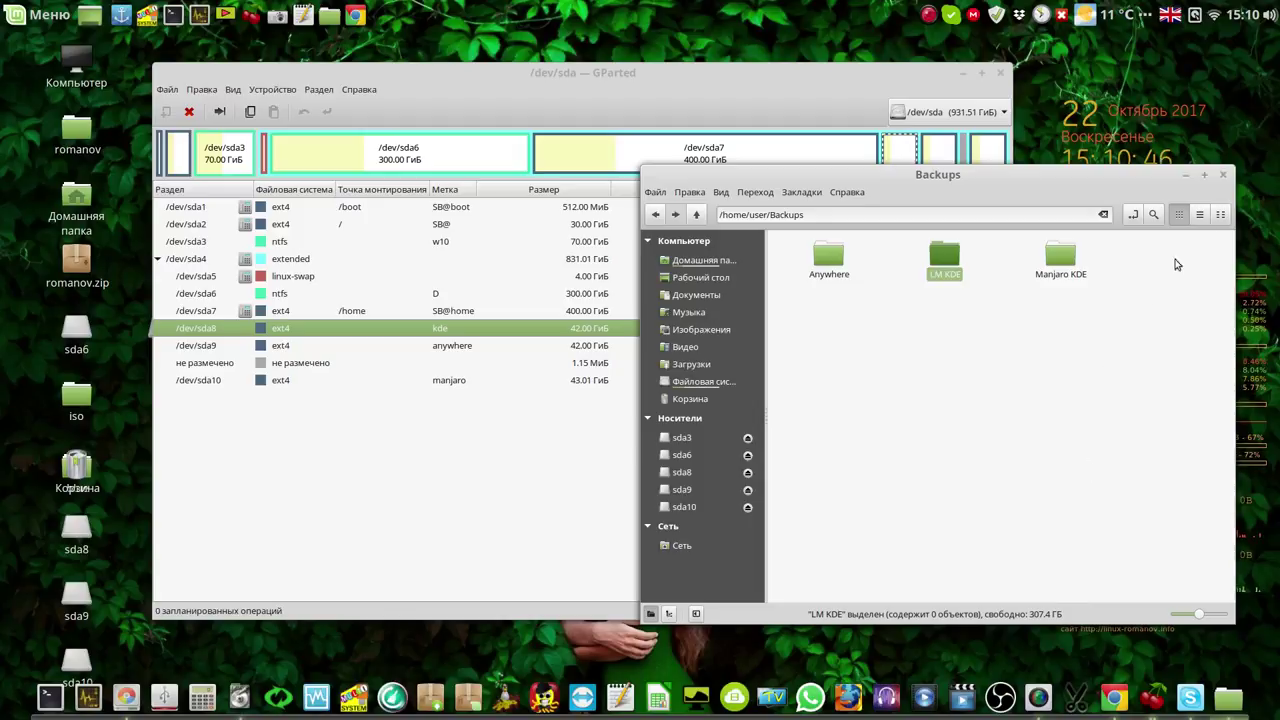
pyautogui.doubleClick(829, 254)
pyautogui.click(1184, 178)
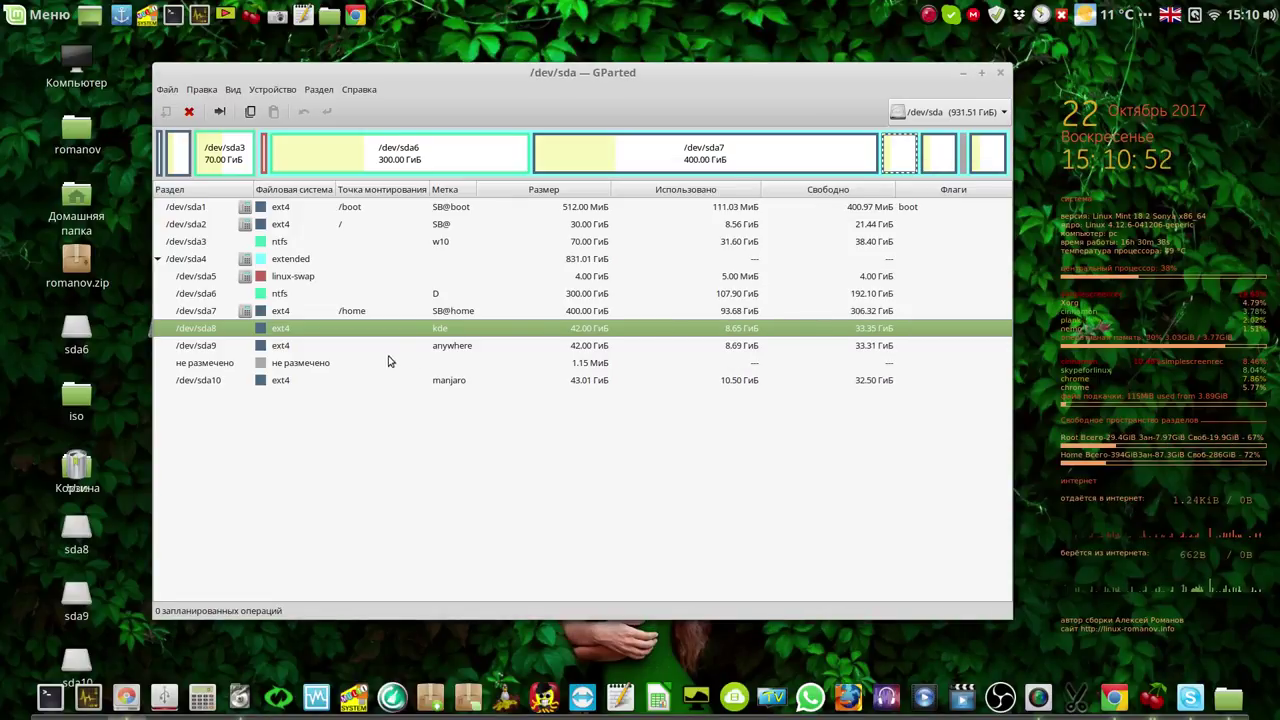
# Step: Locate sda9 in GParted, switch to qt5-fsarchiver, choose Backups/Anywhere as the save directory and set the thread count to 4
pyautogui.click(300, 347)
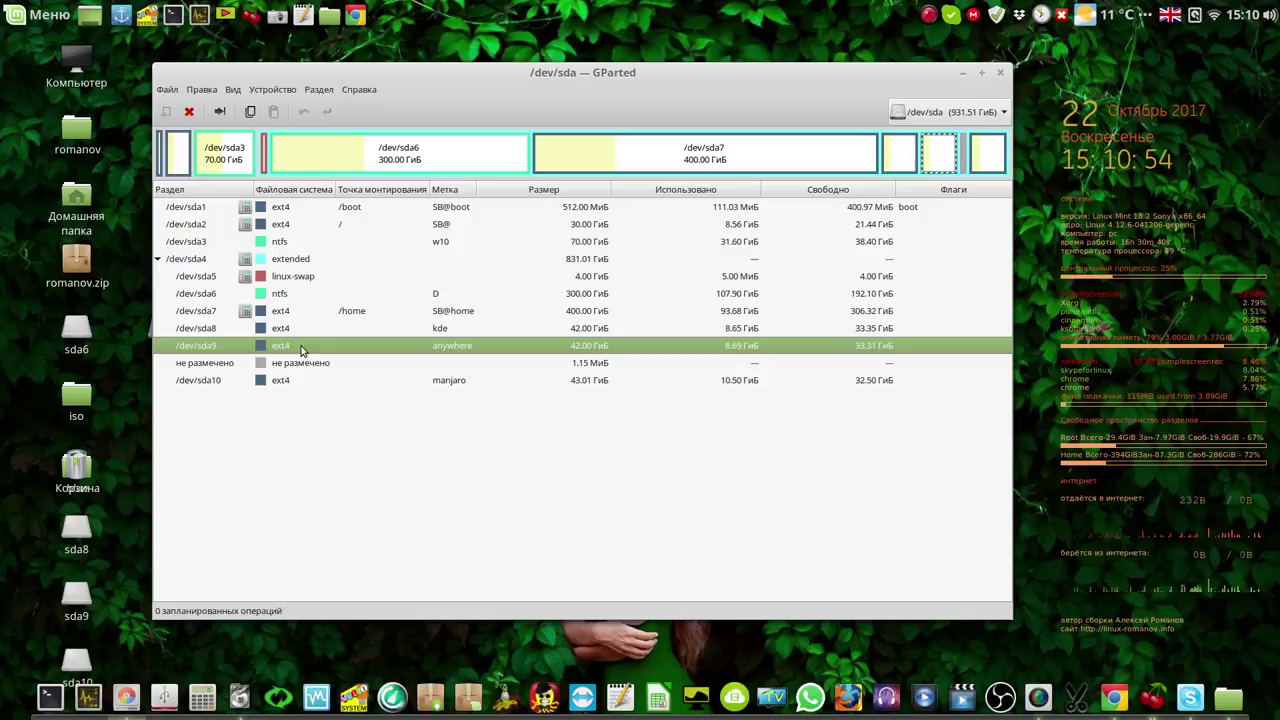
pyautogui.click(240, 697)
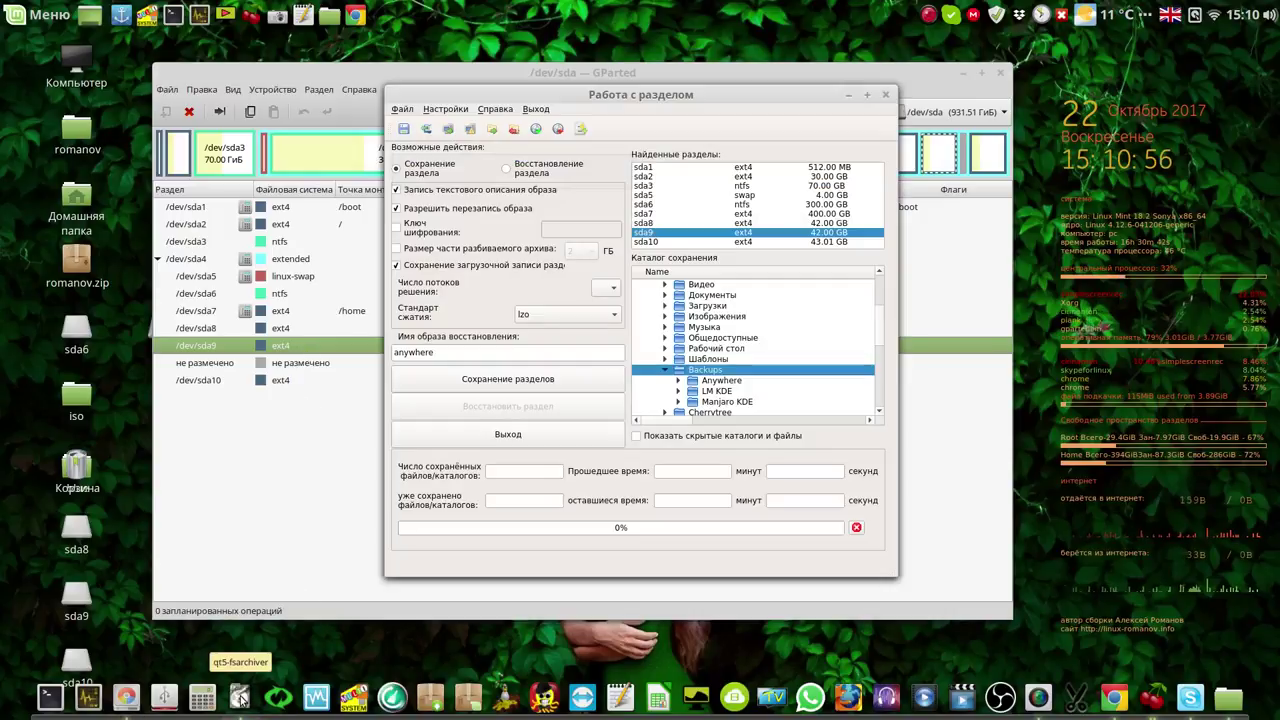
pyautogui.click(703, 383)
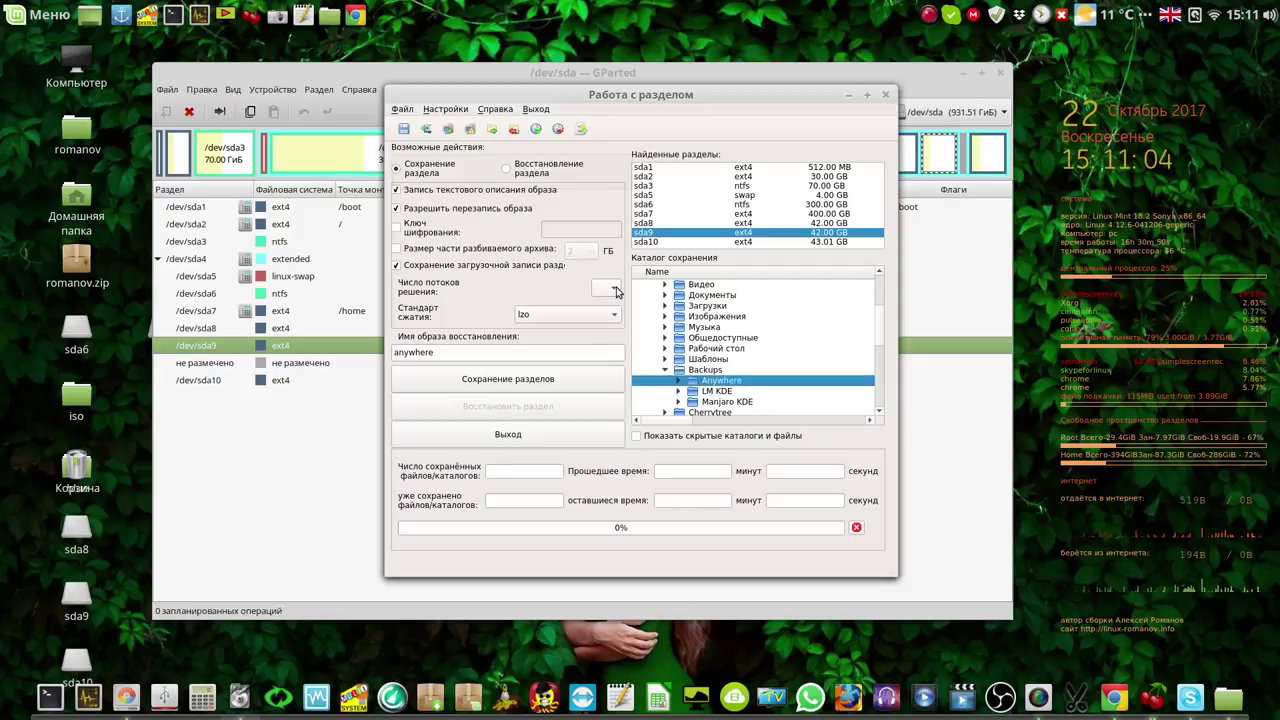
pyautogui.click(615, 290)
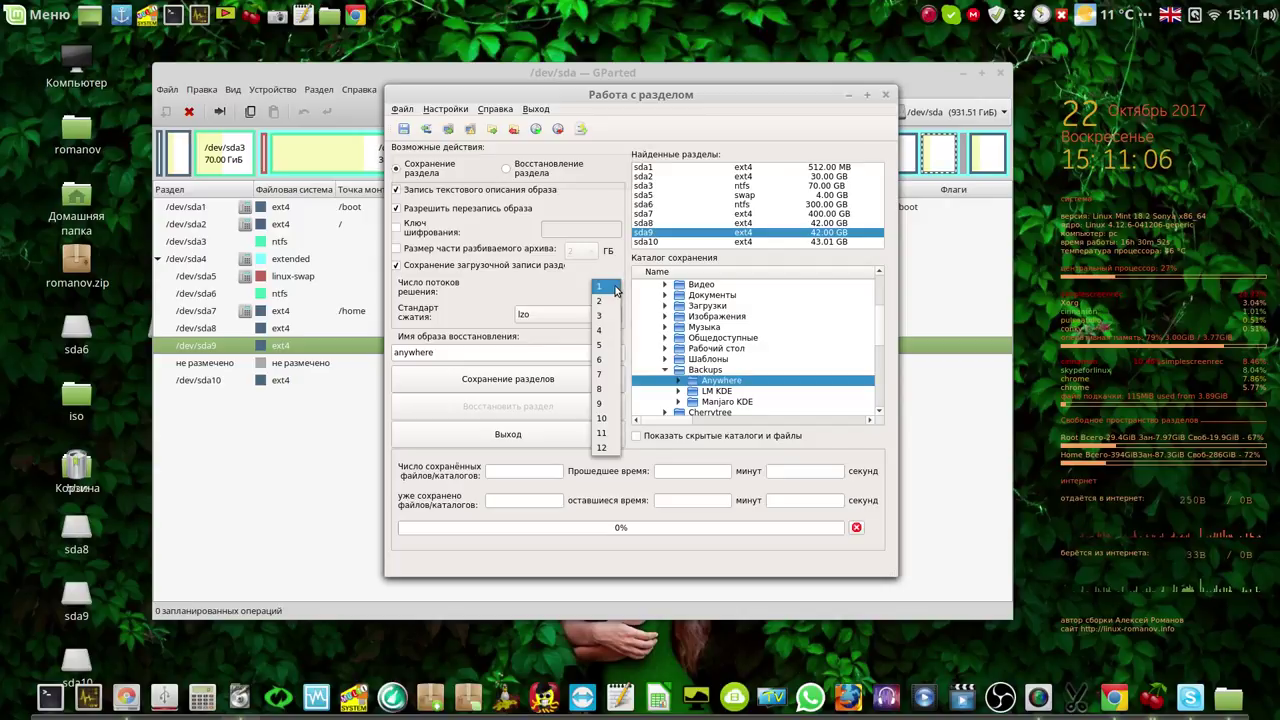
pyautogui.click(607, 333)
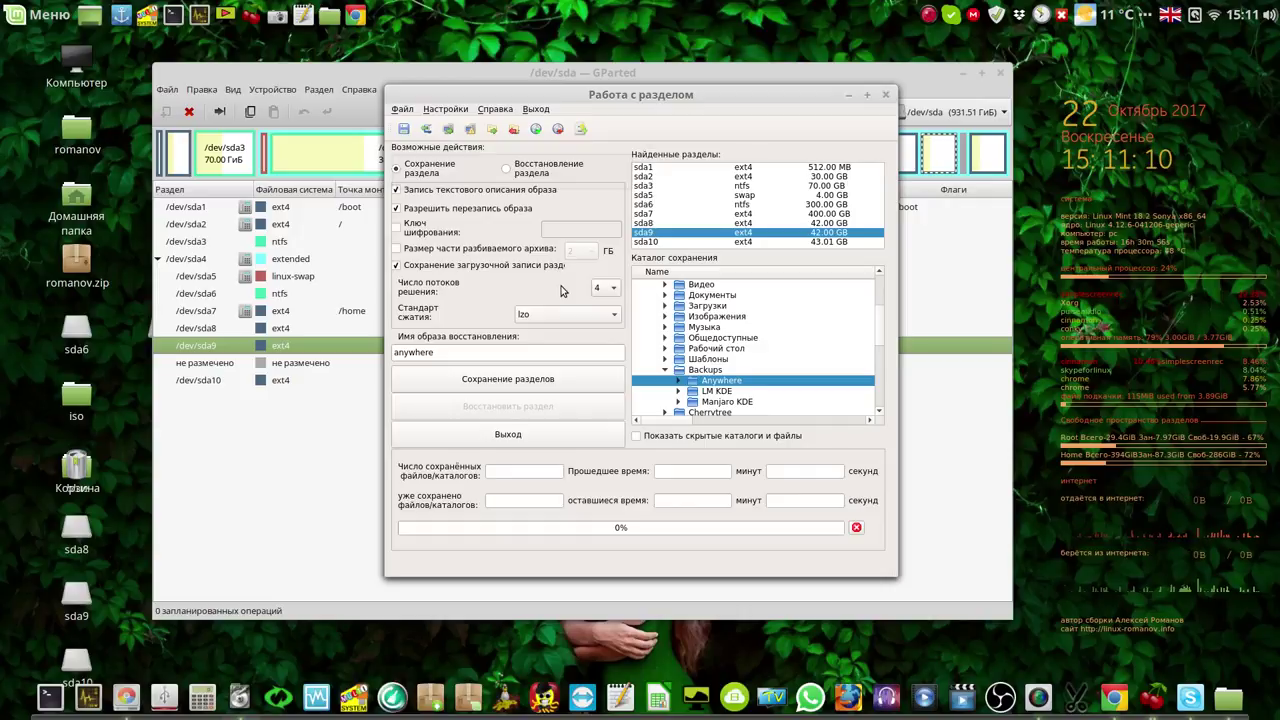
pyautogui.click(398, 228)
pyautogui.click(578, 230)
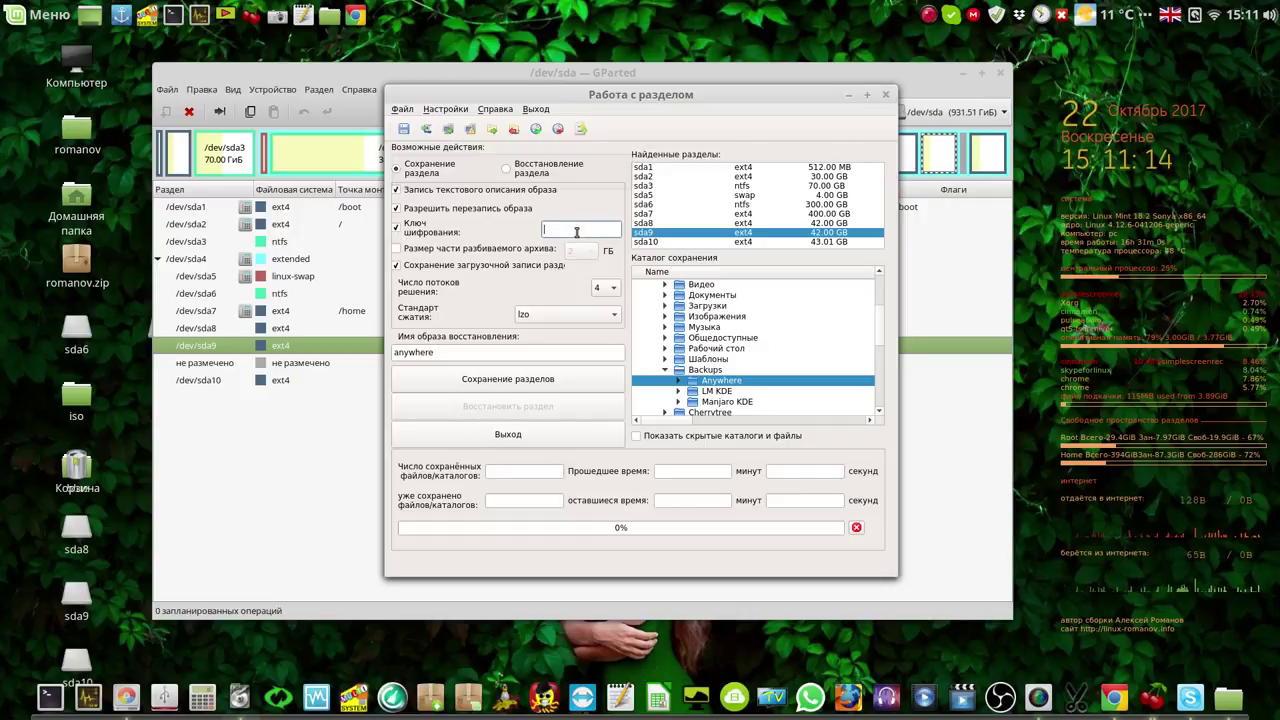
pyautogui.click(397, 228)
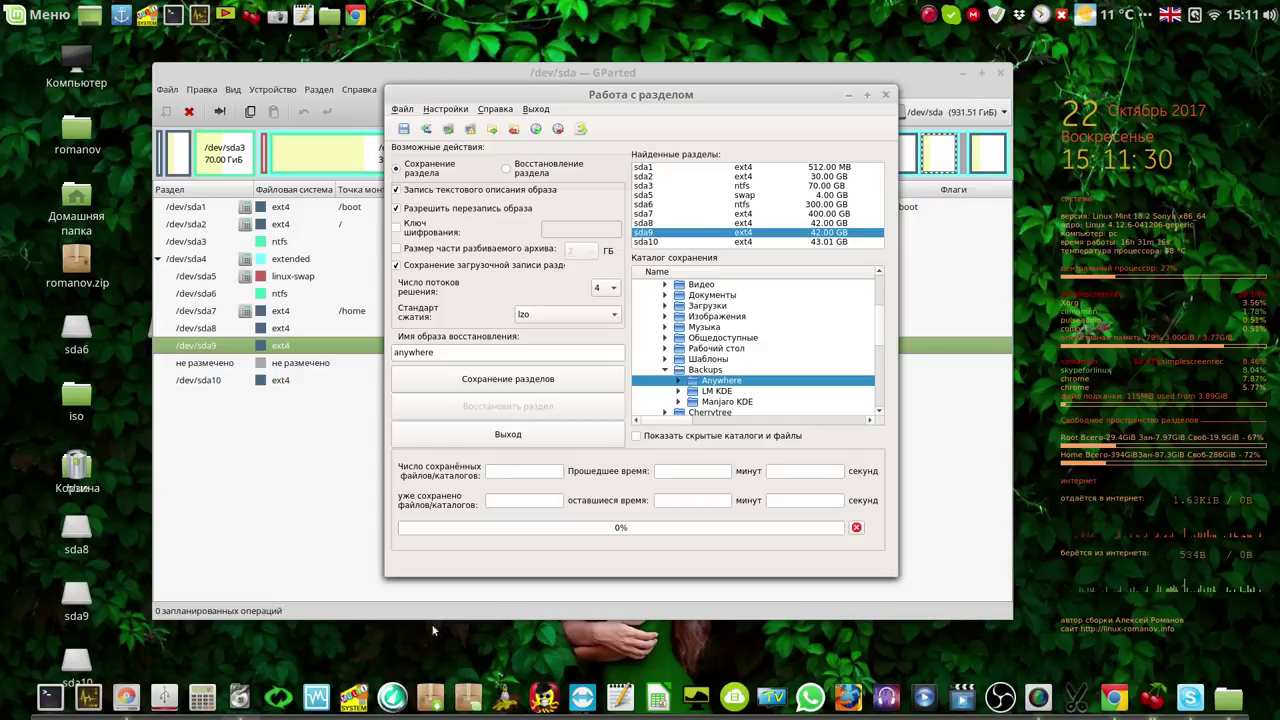
# Step: Note the start time 15-12 in a new text editor document, begin a second line with 15-, and shrink the window beside the backup settings
pyautogui.click(620, 697)
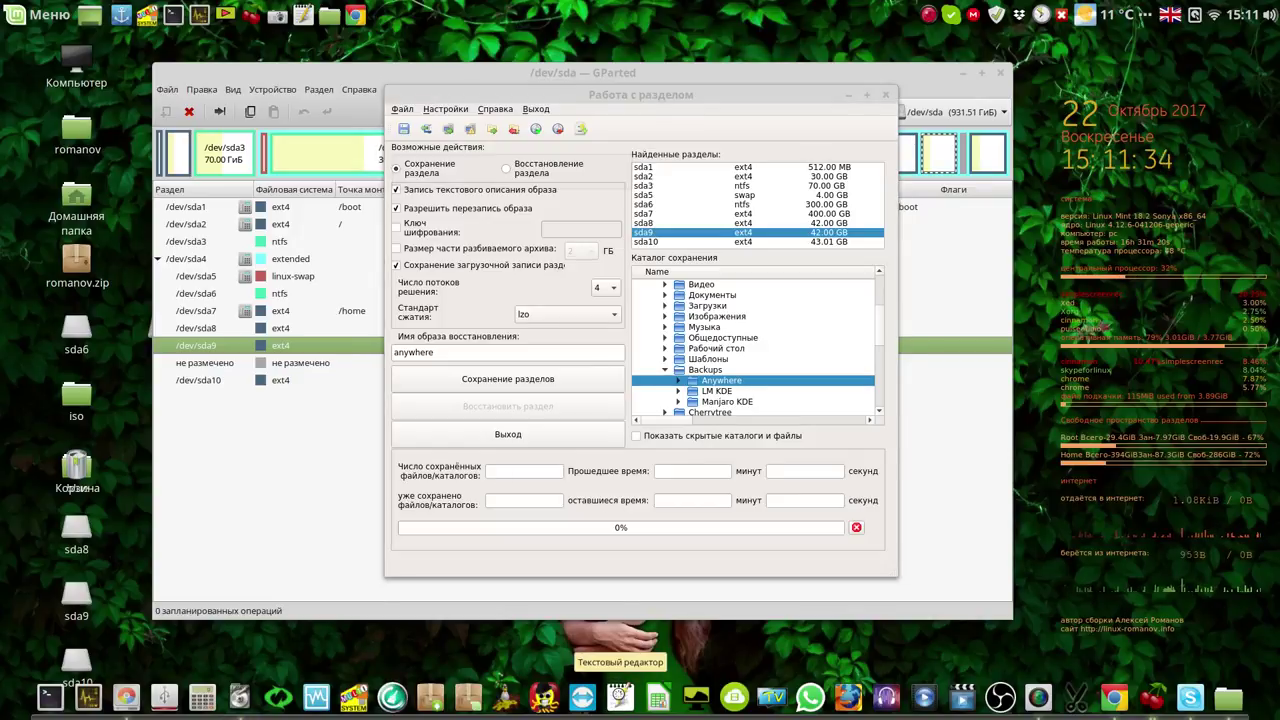
pyautogui.write('15')
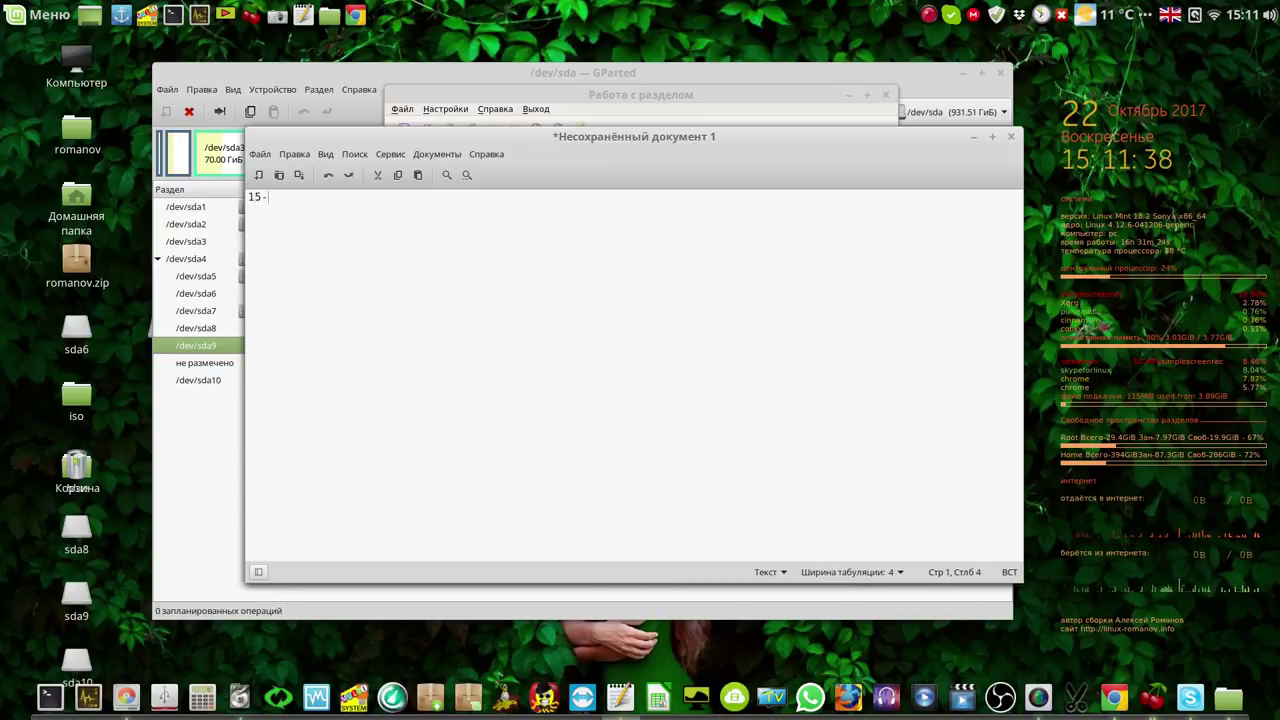
pyautogui.write('-12')
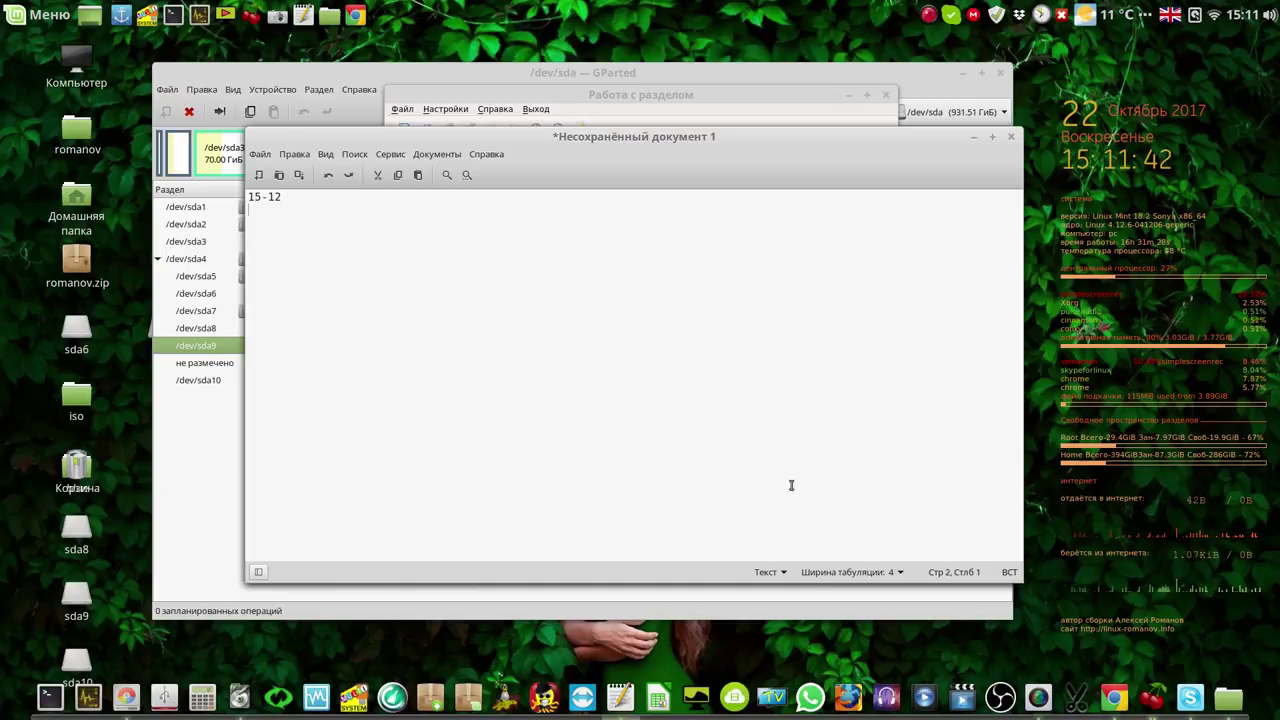
pyautogui.moveTo(1018, 578); pyautogui.dragTo(636, 290)
pyautogui.write('15-')
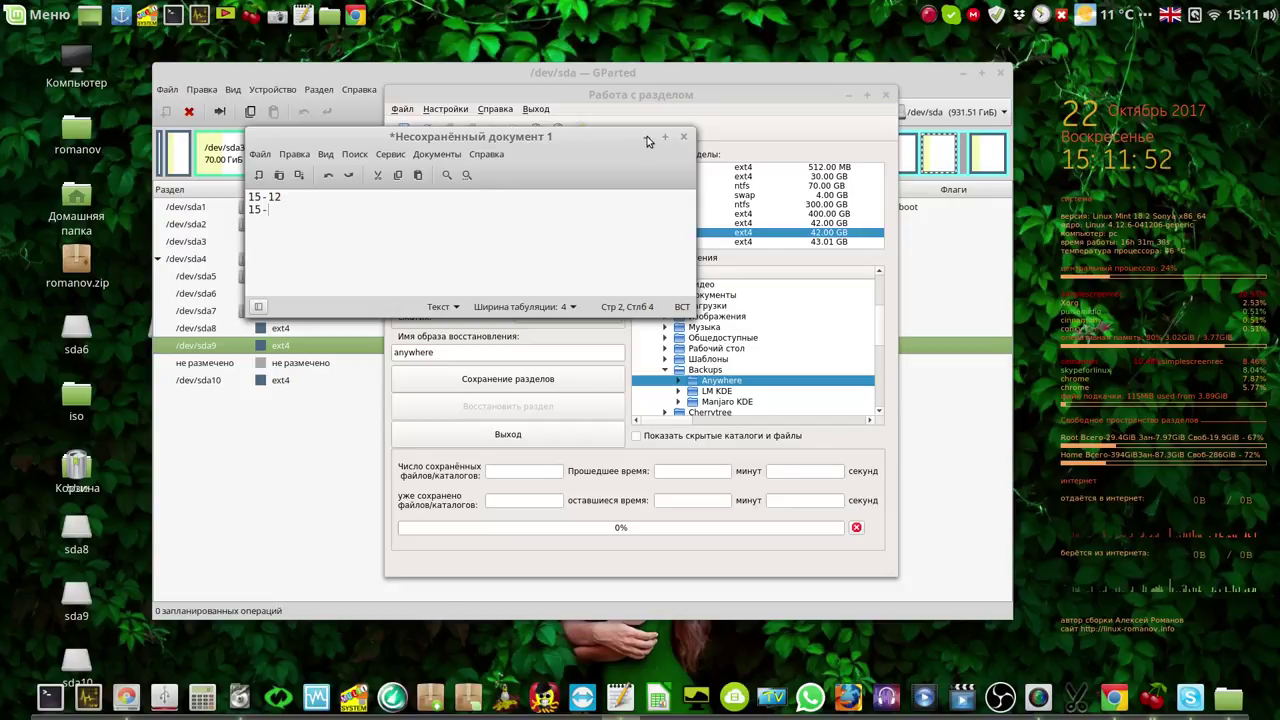
pyautogui.moveTo(600, 143); pyautogui.dragTo(440, 155)
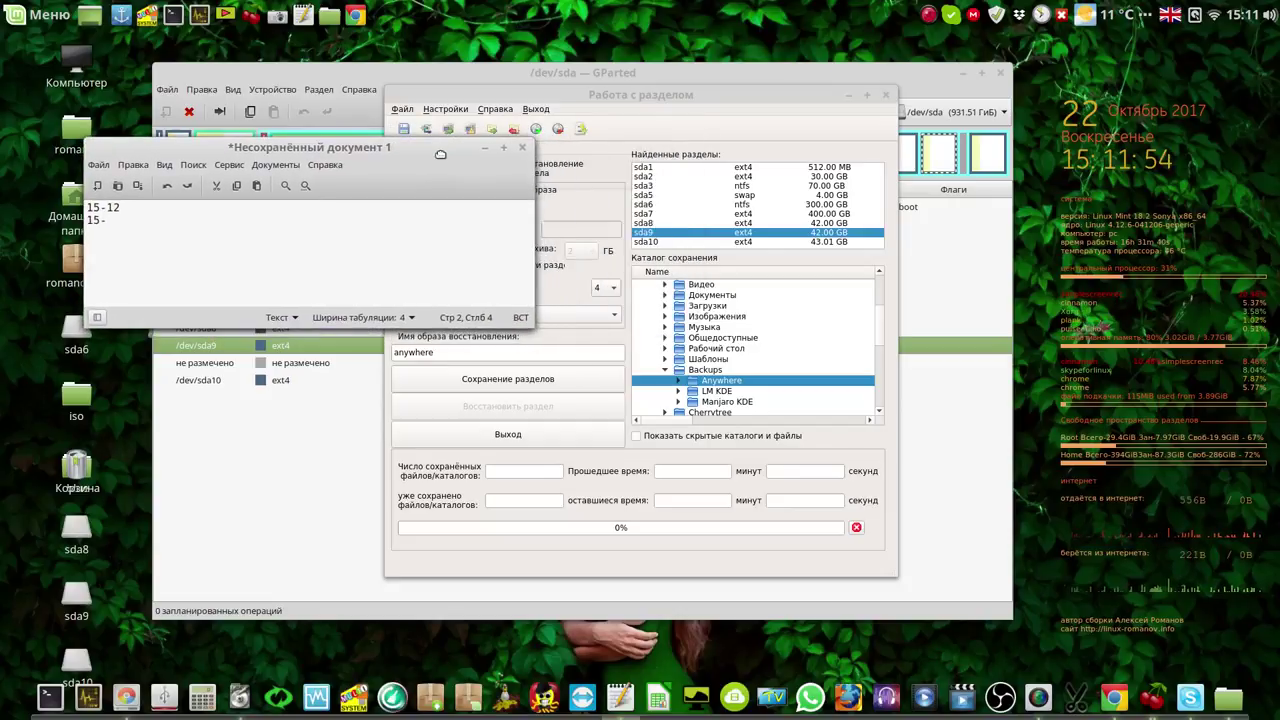
pyautogui.moveTo(522, 320); pyautogui.dragTo(490, 327)
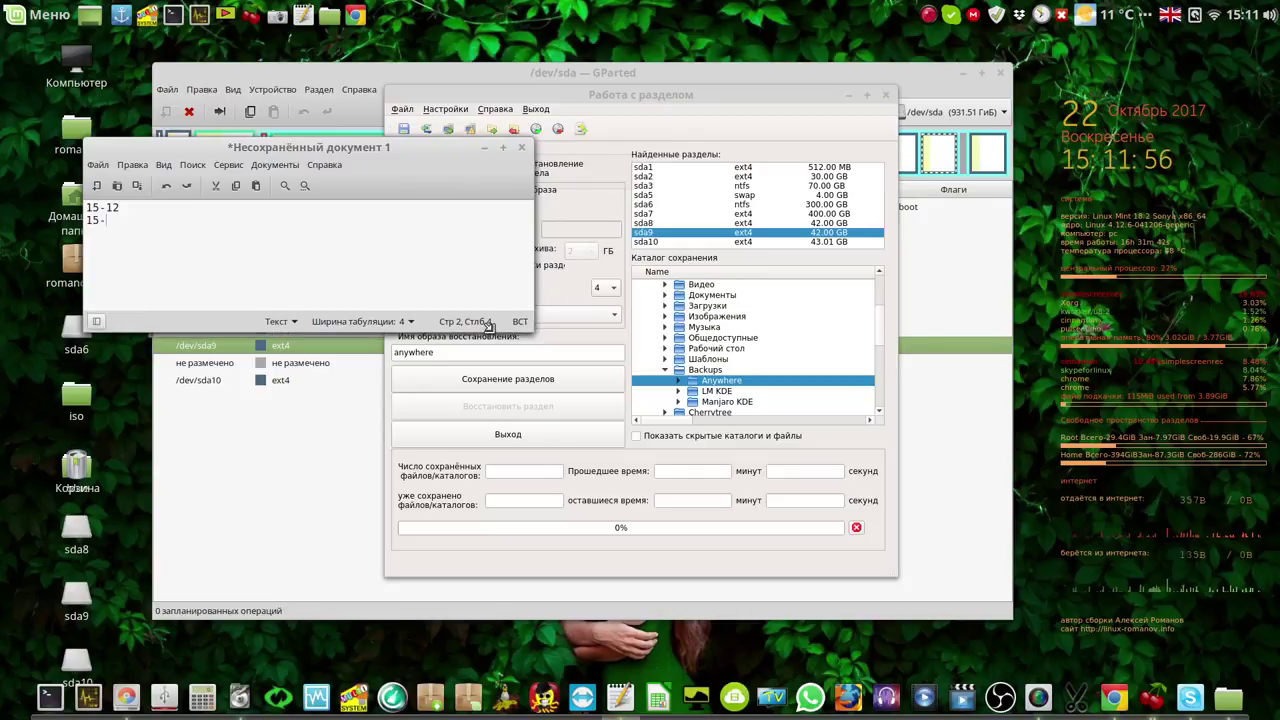
# Step: Start saving partition sda9 as the anywhere image, confirm the save parameters, and move the qt5-fsarchiver window aside
pyautogui.click(806, 114)
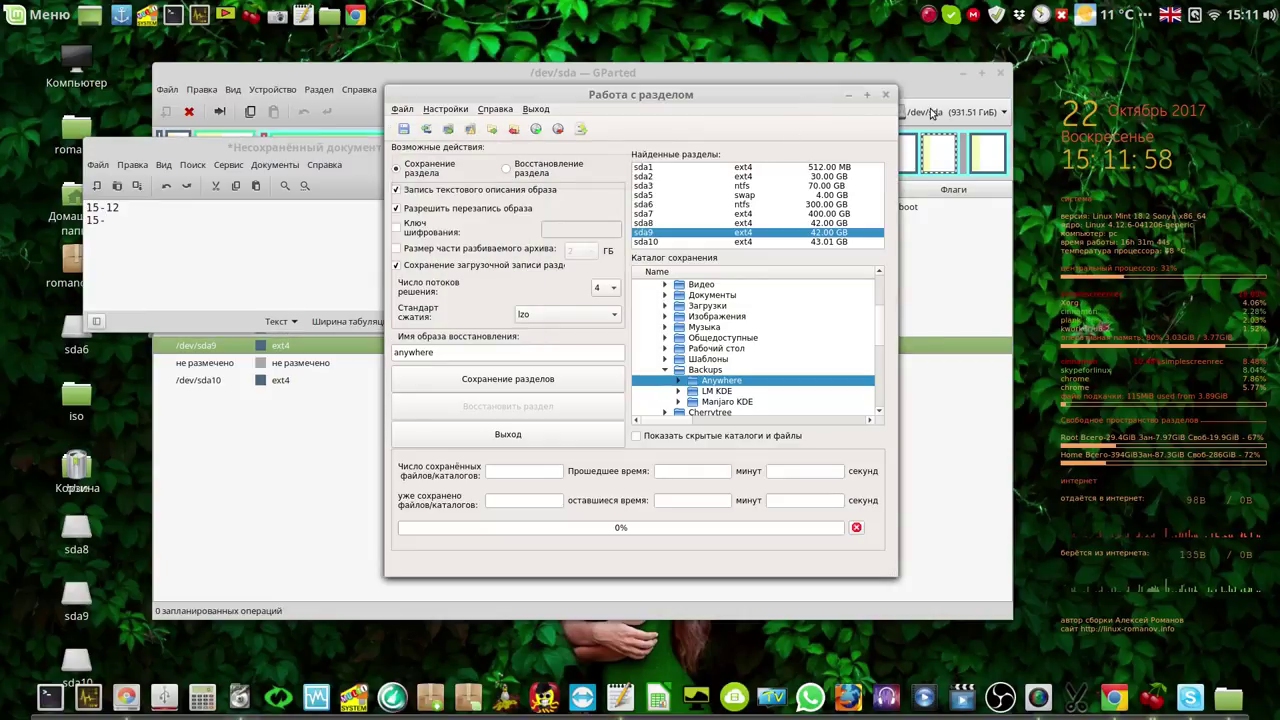
pyautogui.click(553, 381)
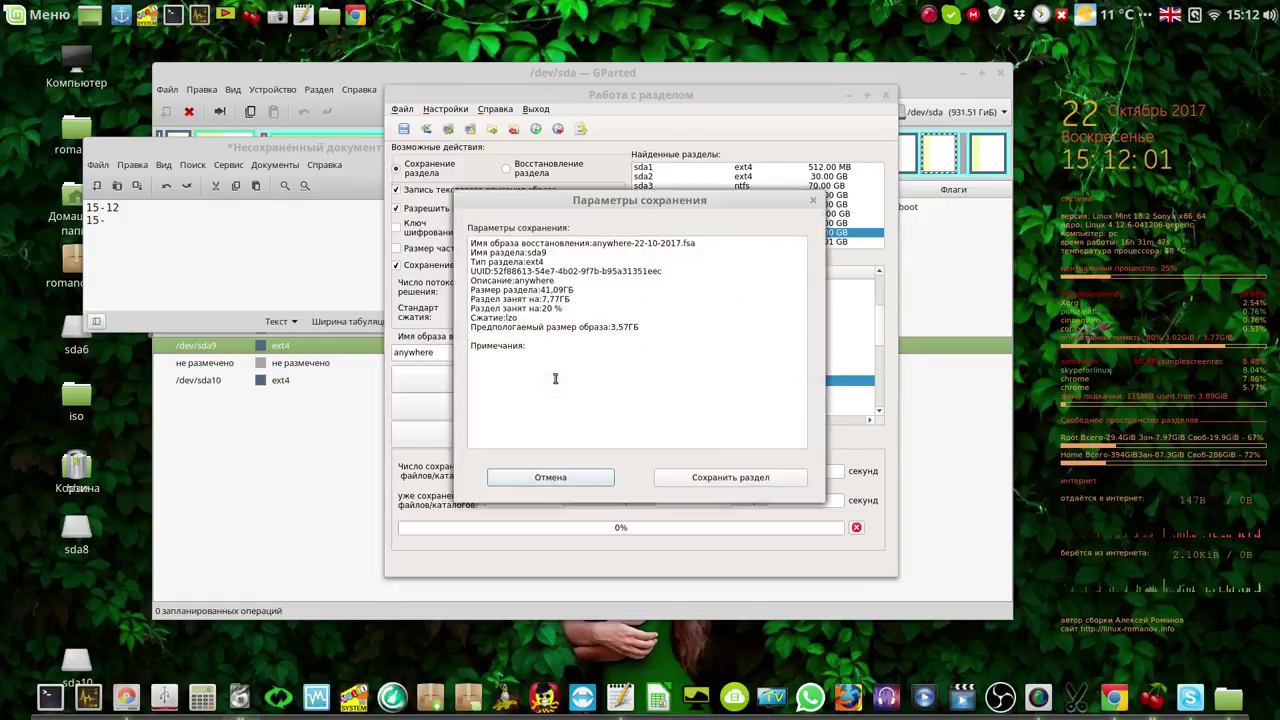
pyautogui.click(728, 479)
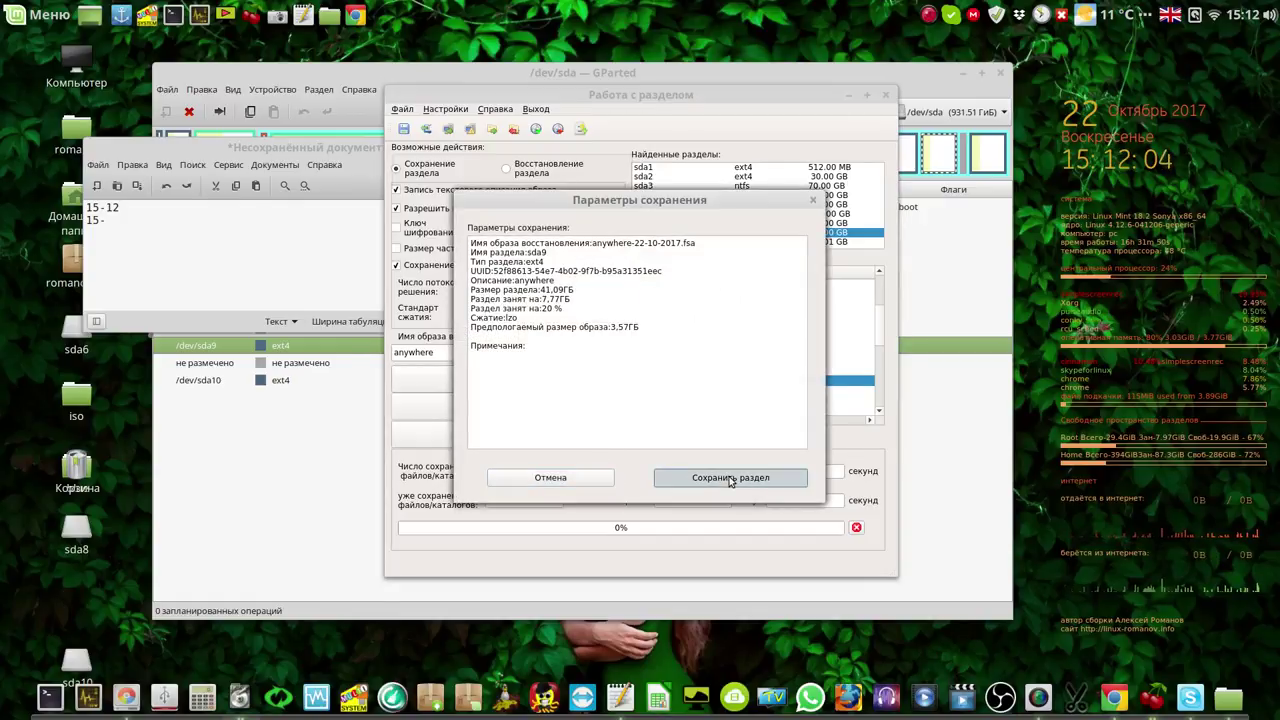
pyautogui.click(730, 479)
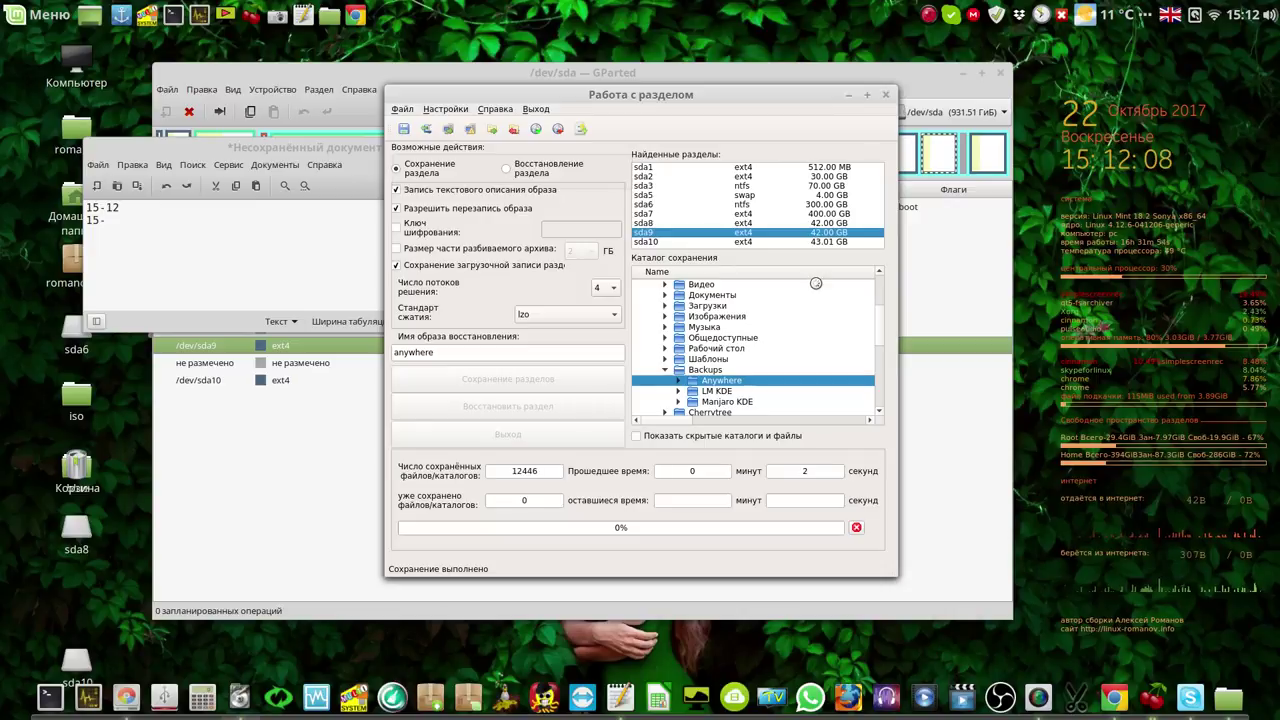
pyautogui.moveTo(809, 93); pyautogui.dragTo(952, 86)
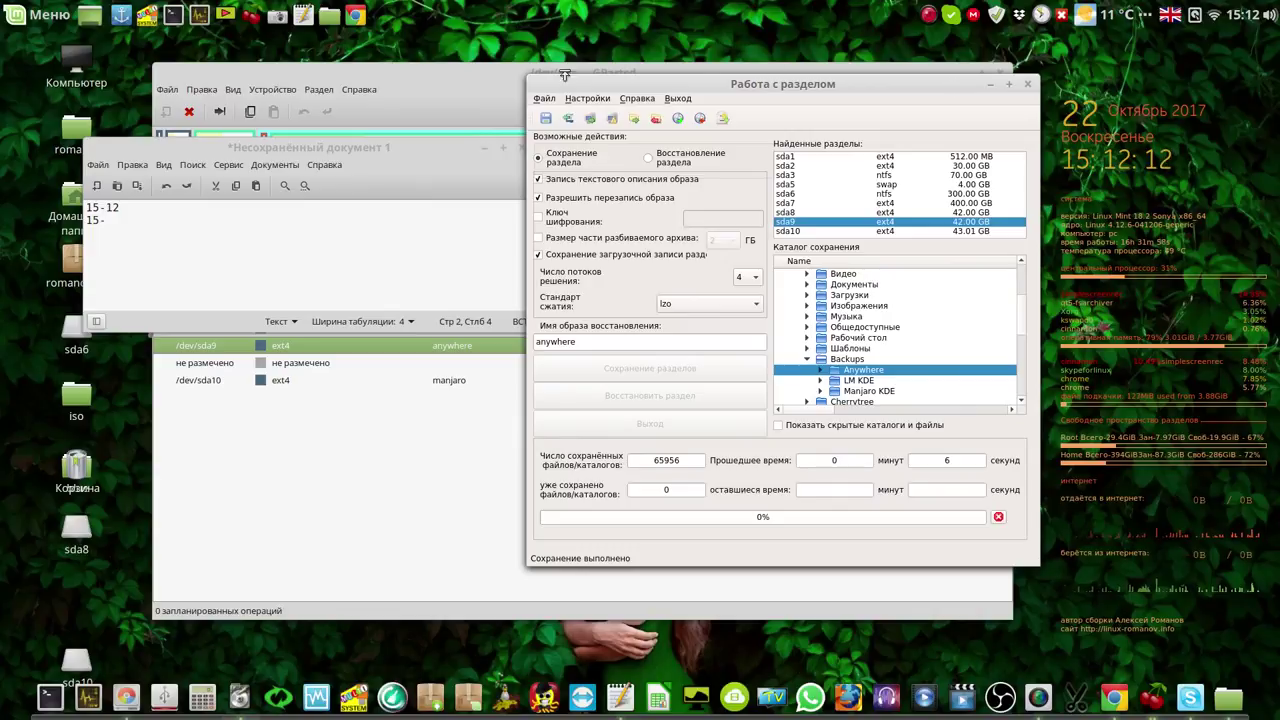
# Step: Examine the sda7 home partition in GParted and return to qt5-fsarchiver to check the backup progress
pyautogui.click(477, 87)
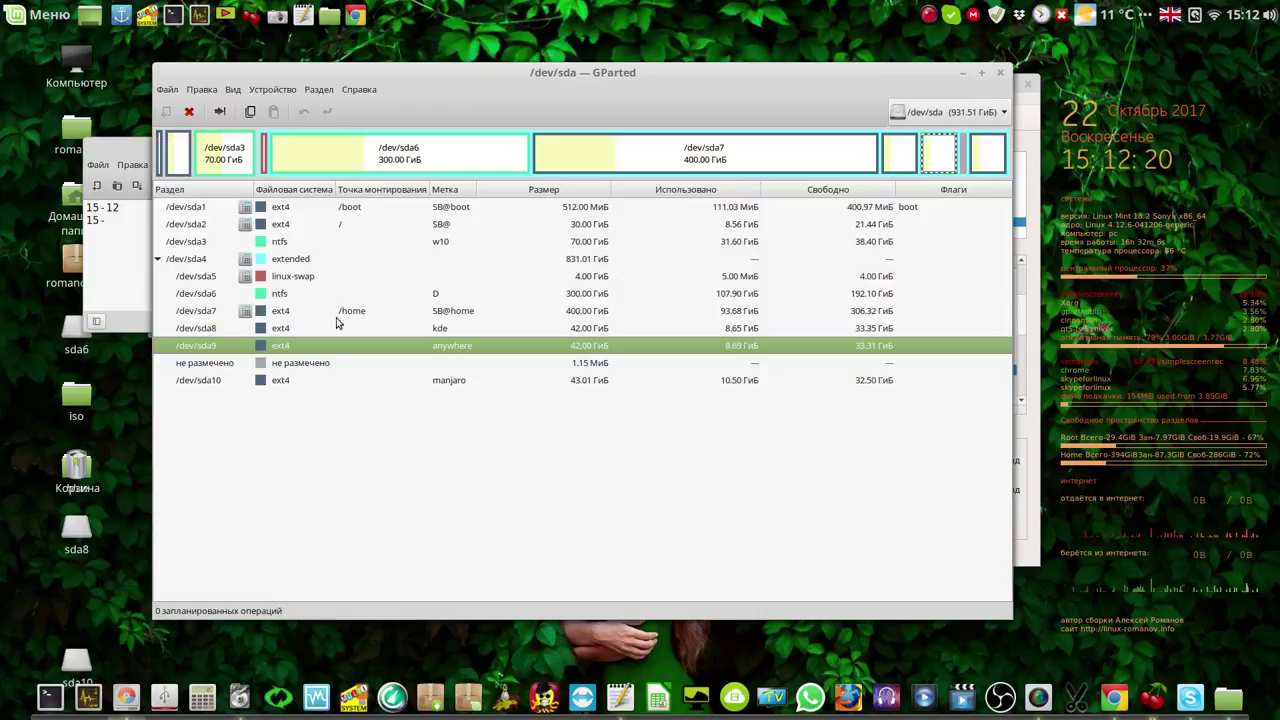
pyautogui.click(741, 313)
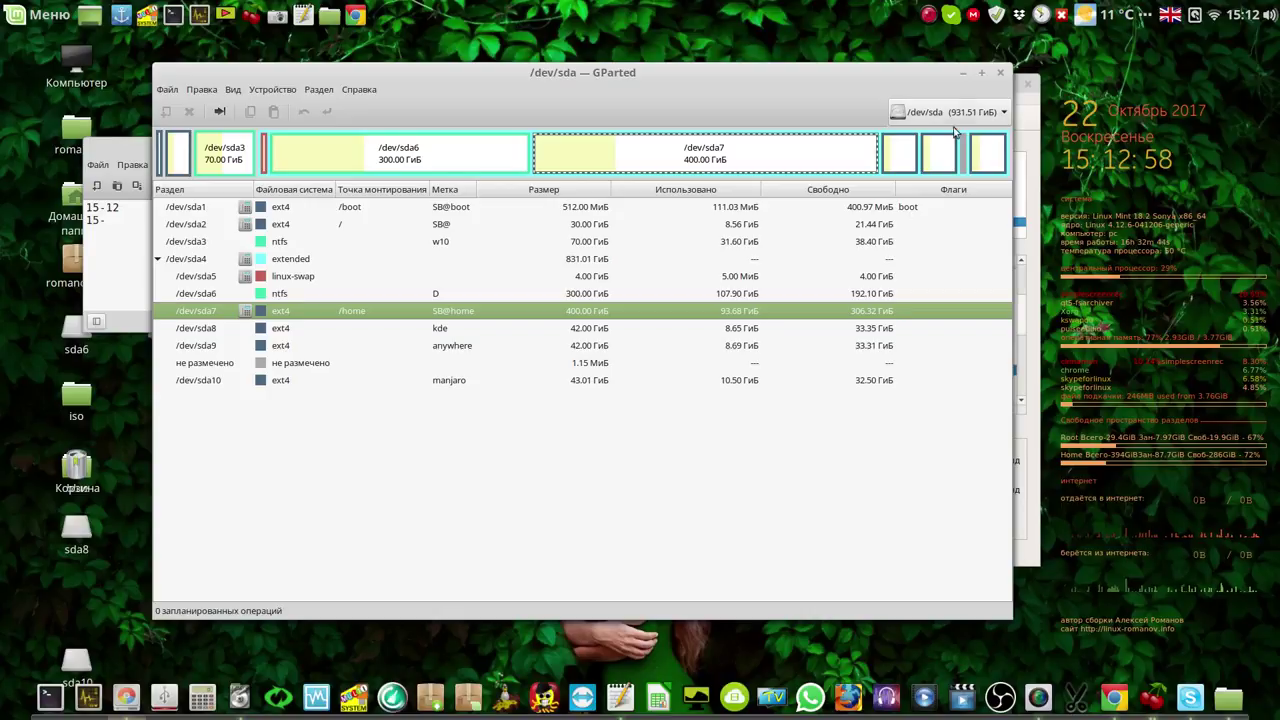
pyautogui.click(1025, 116)
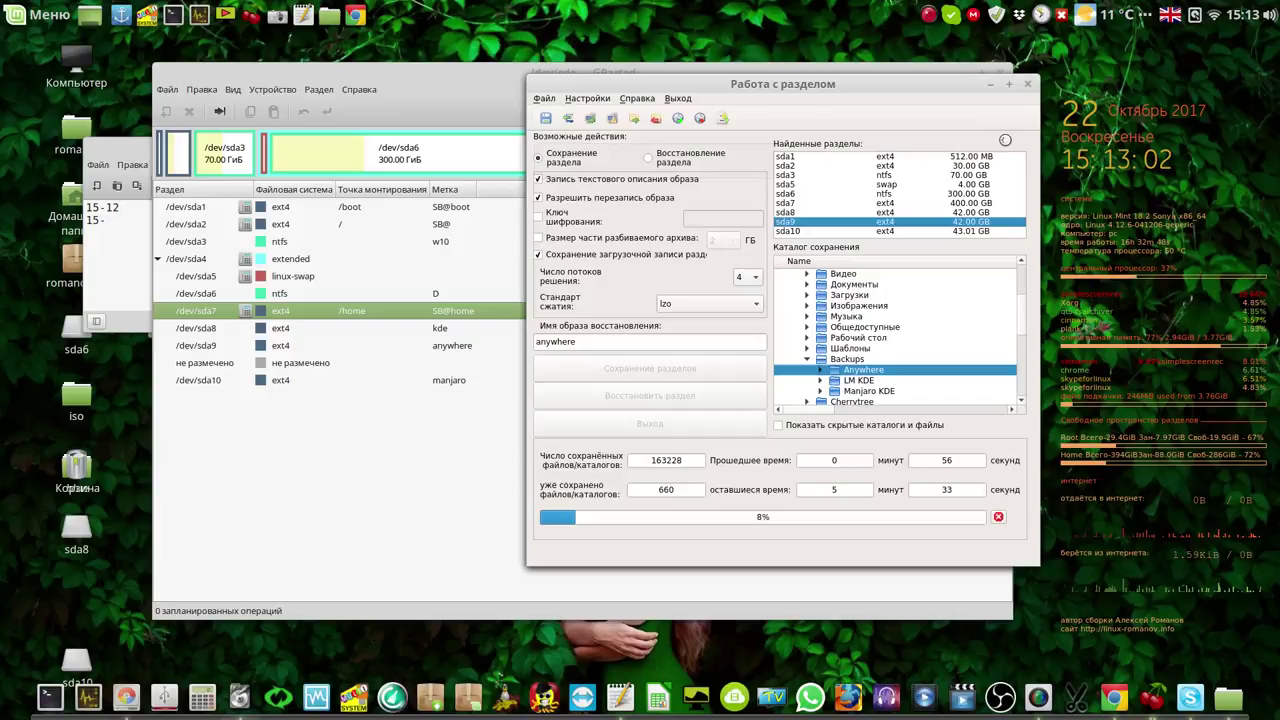
pyautogui.click(929, 16)
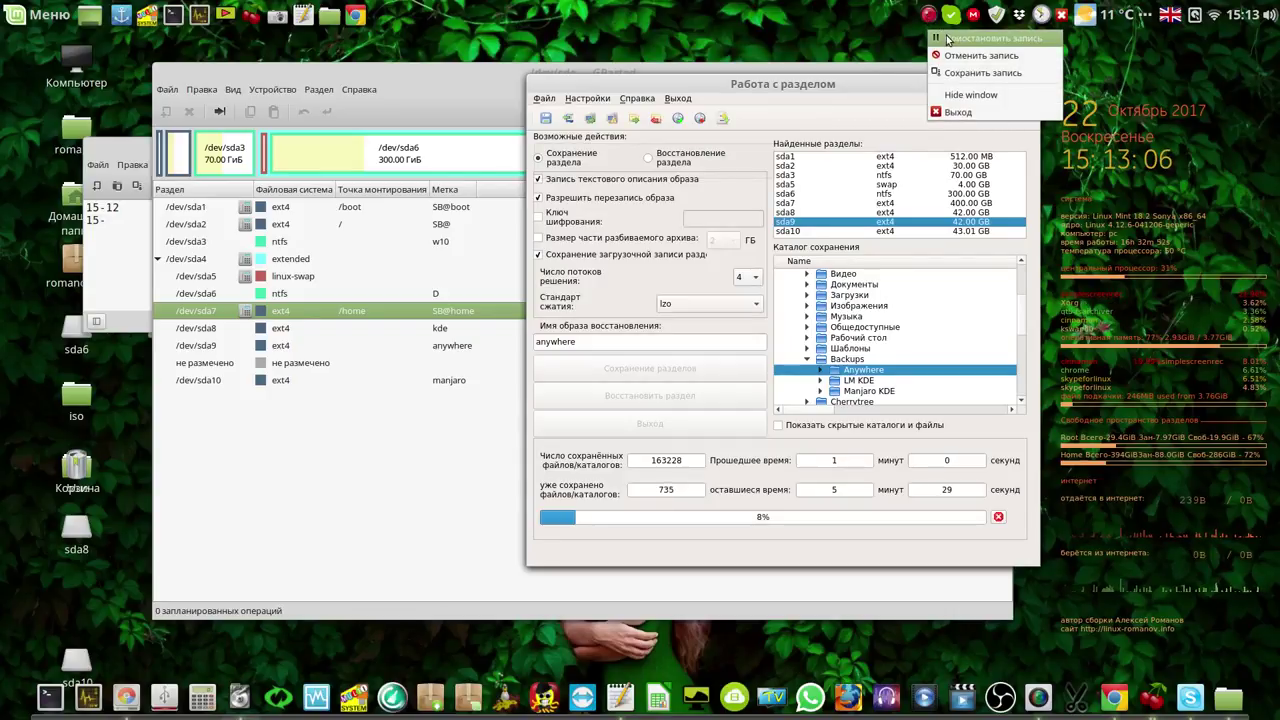
pyautogui.click(947, 40)
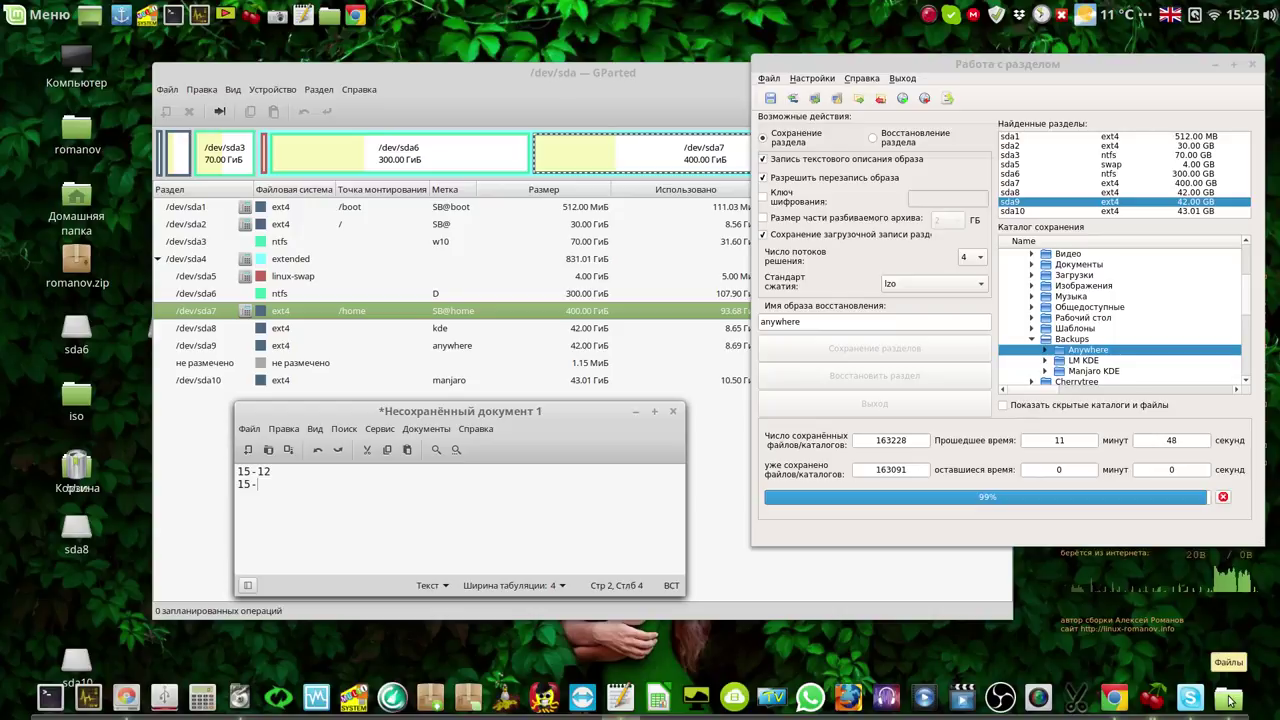
# Step: Acknowledge the finished backup and open /home/user/Backups/Anywhere in the file manager, showing its files as a detailed list
pyautogui.click(1230, 700)
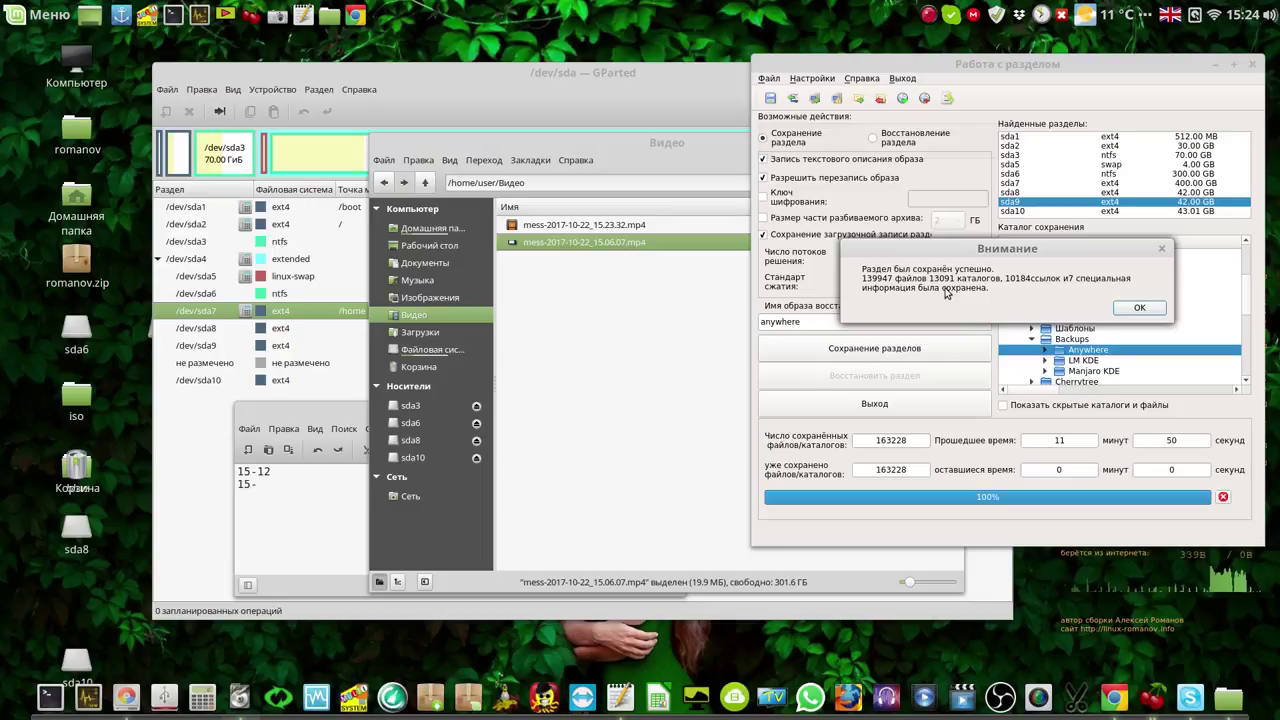
pyautogui.click(1139, 309)
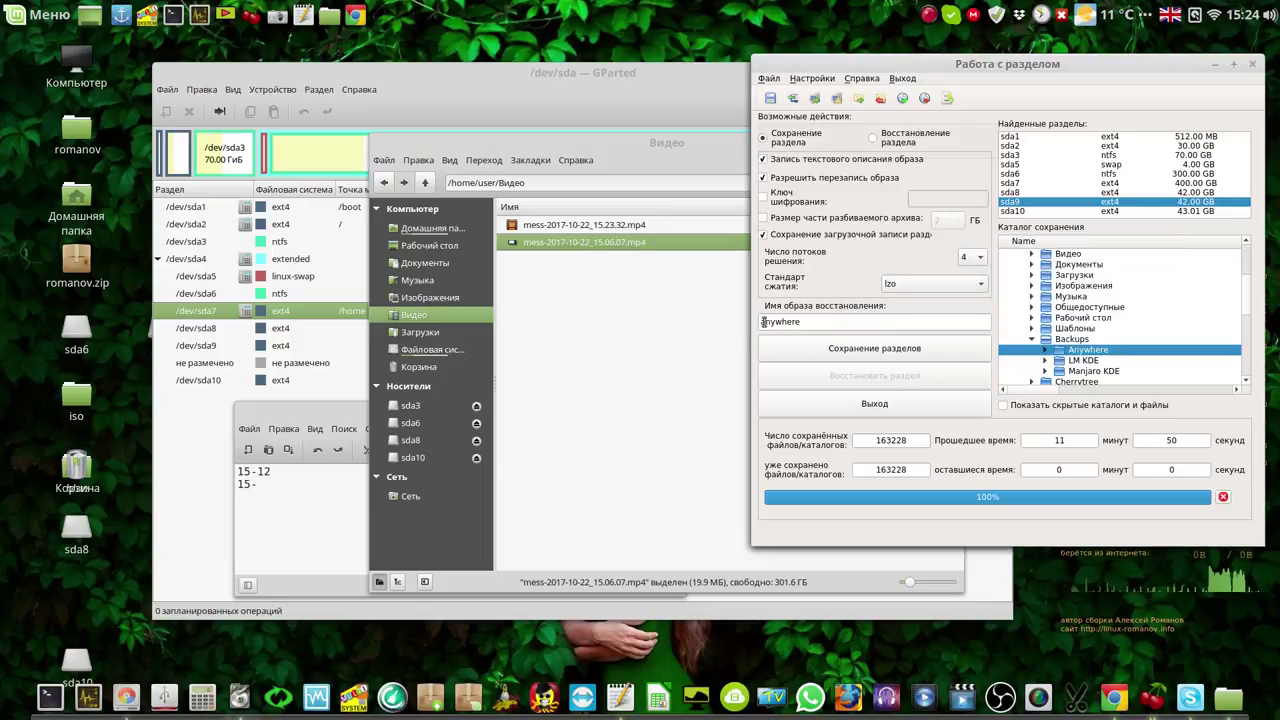
pyautogui.click(670, 347)
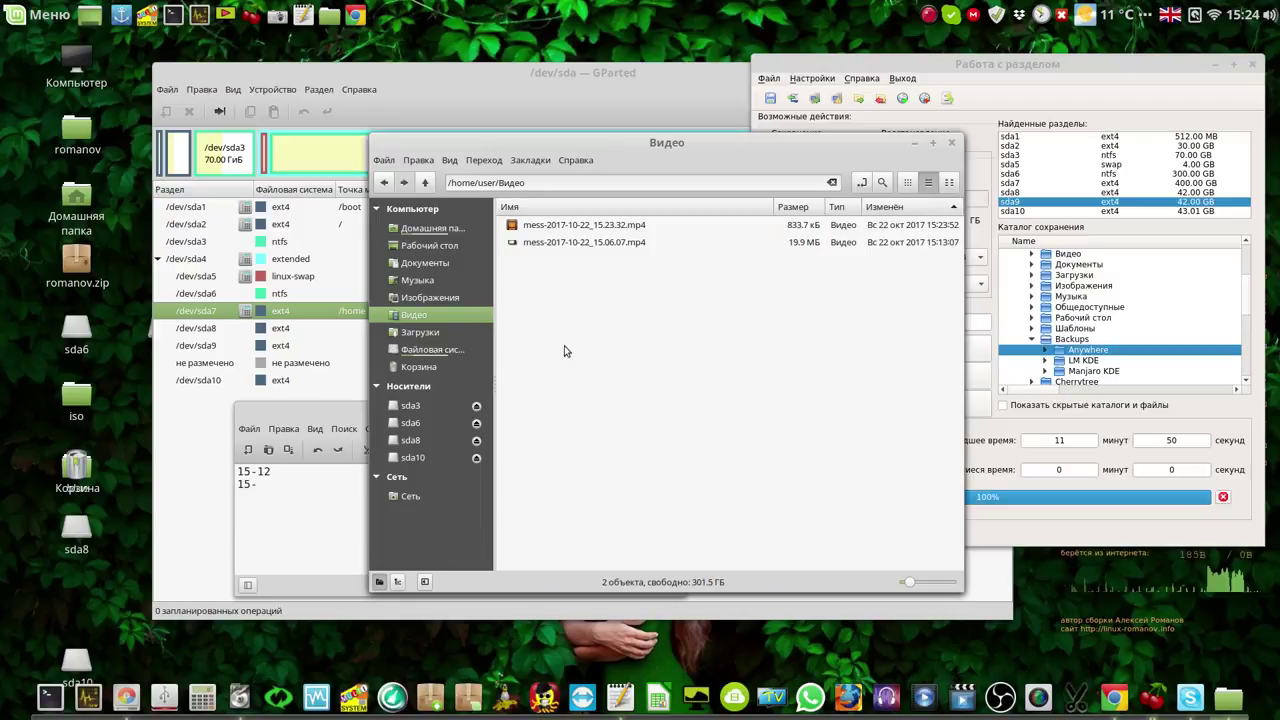
pyautogui.click(426, 183)
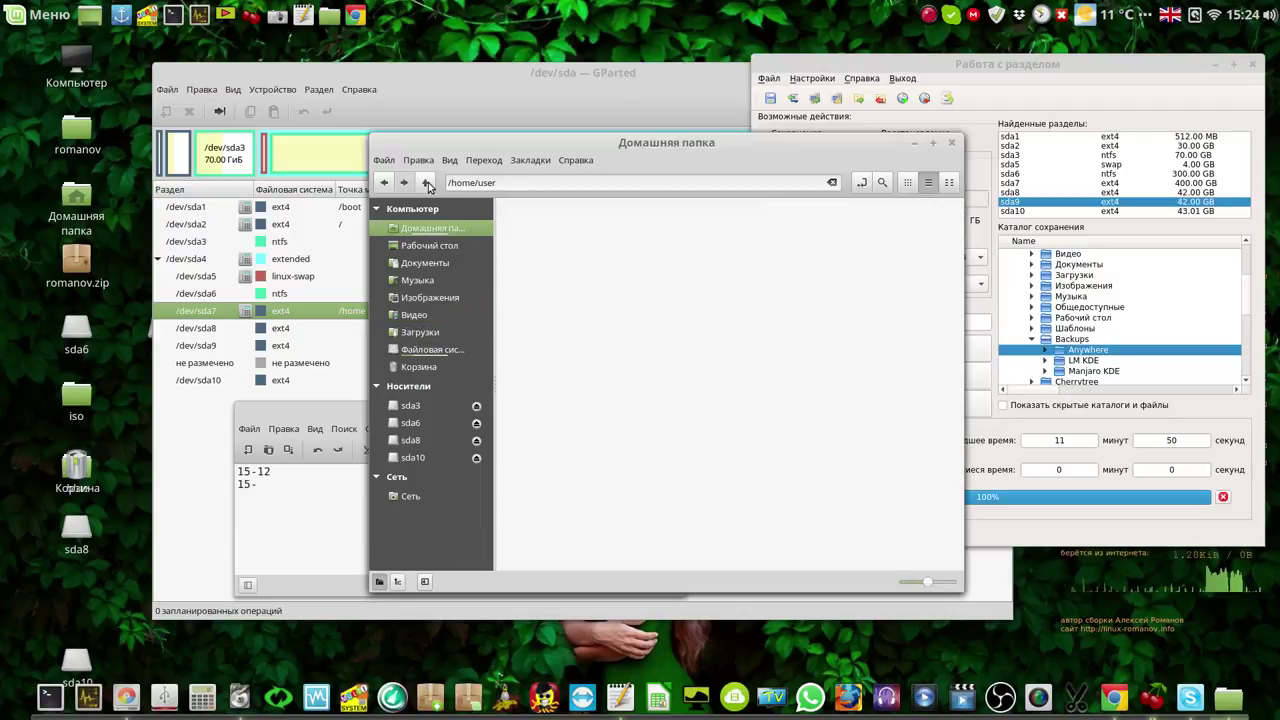
pyautogui.doubleClick(565, 227)
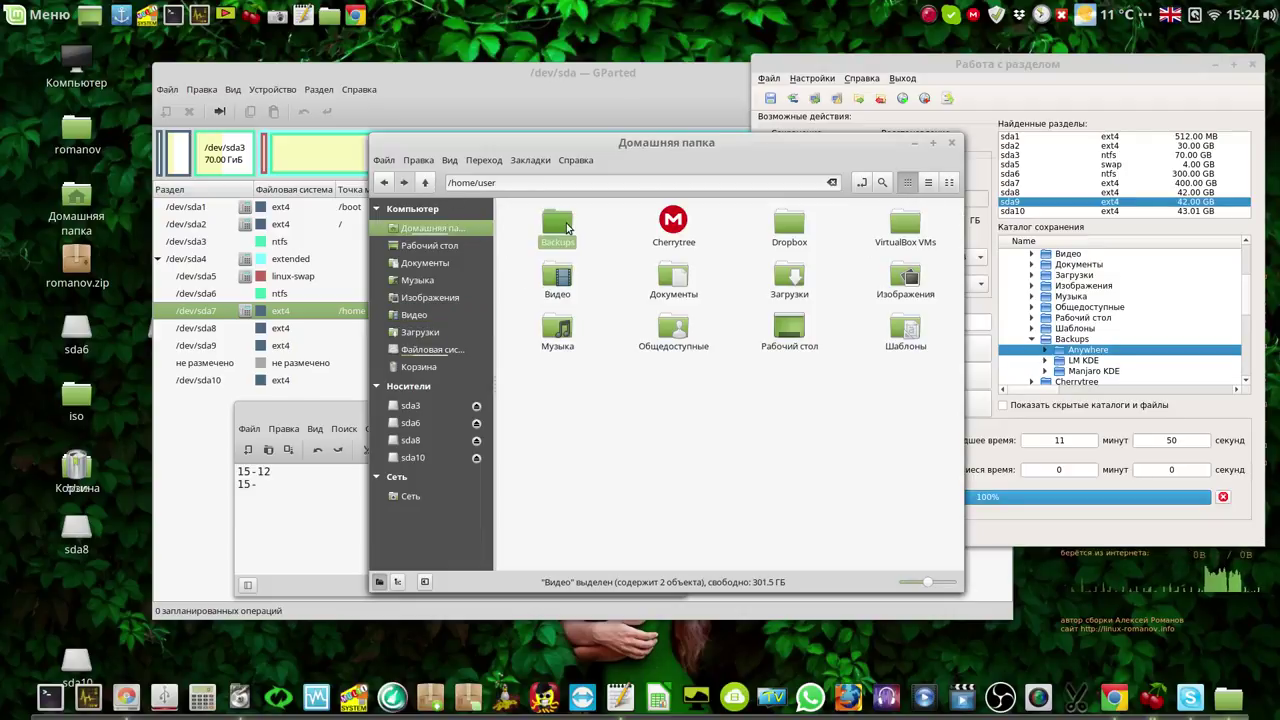
pyautogui.doubleClick(565, 227)
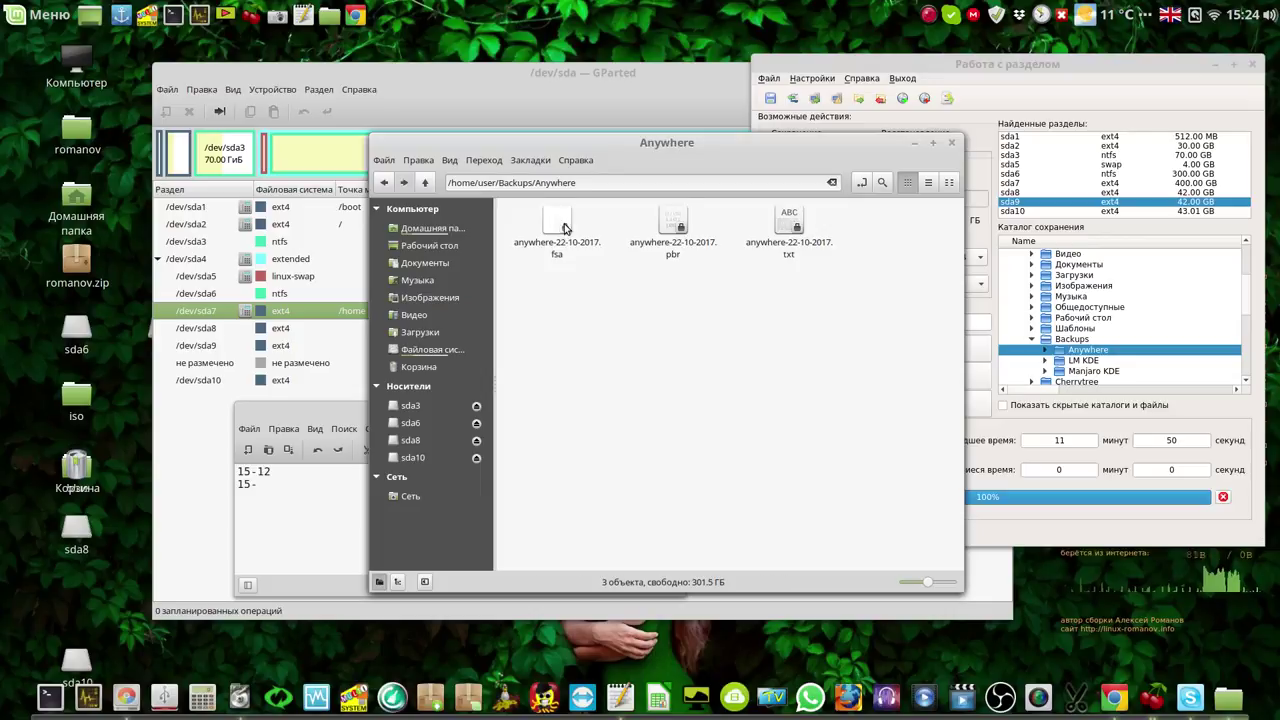
pyautogui.click(926, 183)
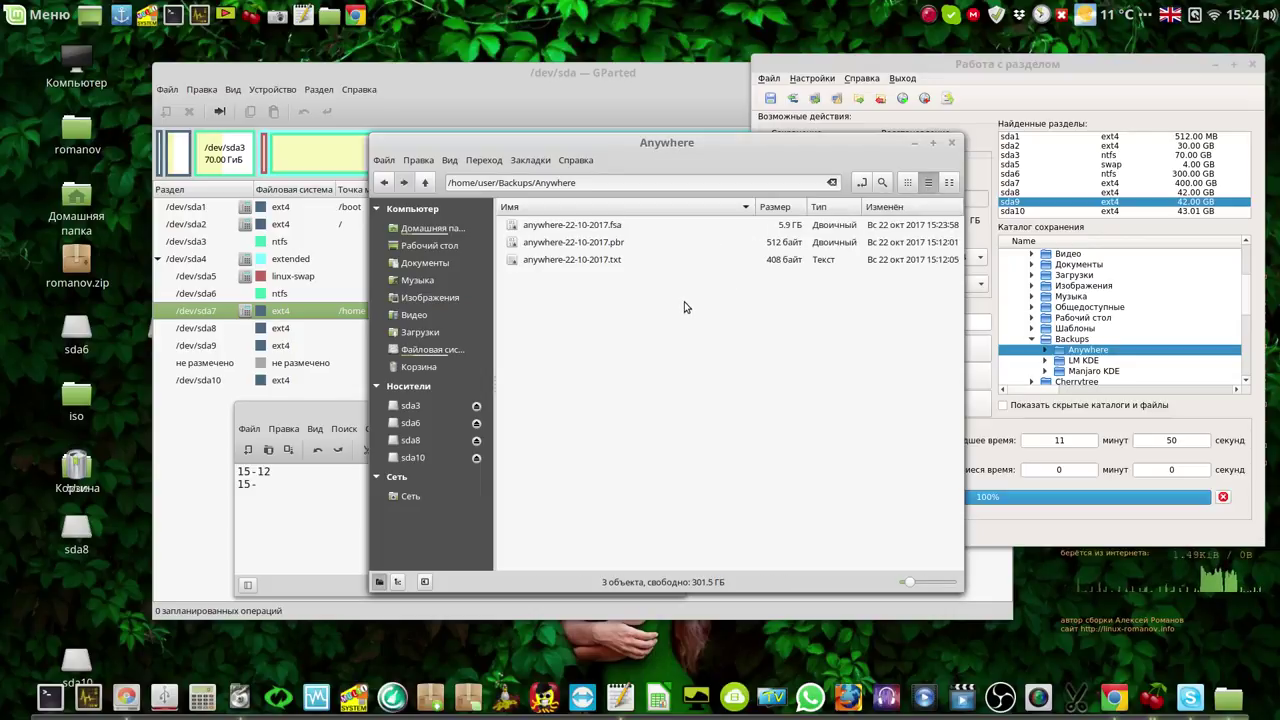
# Step: Read the description file anywhere-22-10-2017.txt in an enlarged text editor window and close the editor without saving the time notes
pyautogui.click(612, 228)
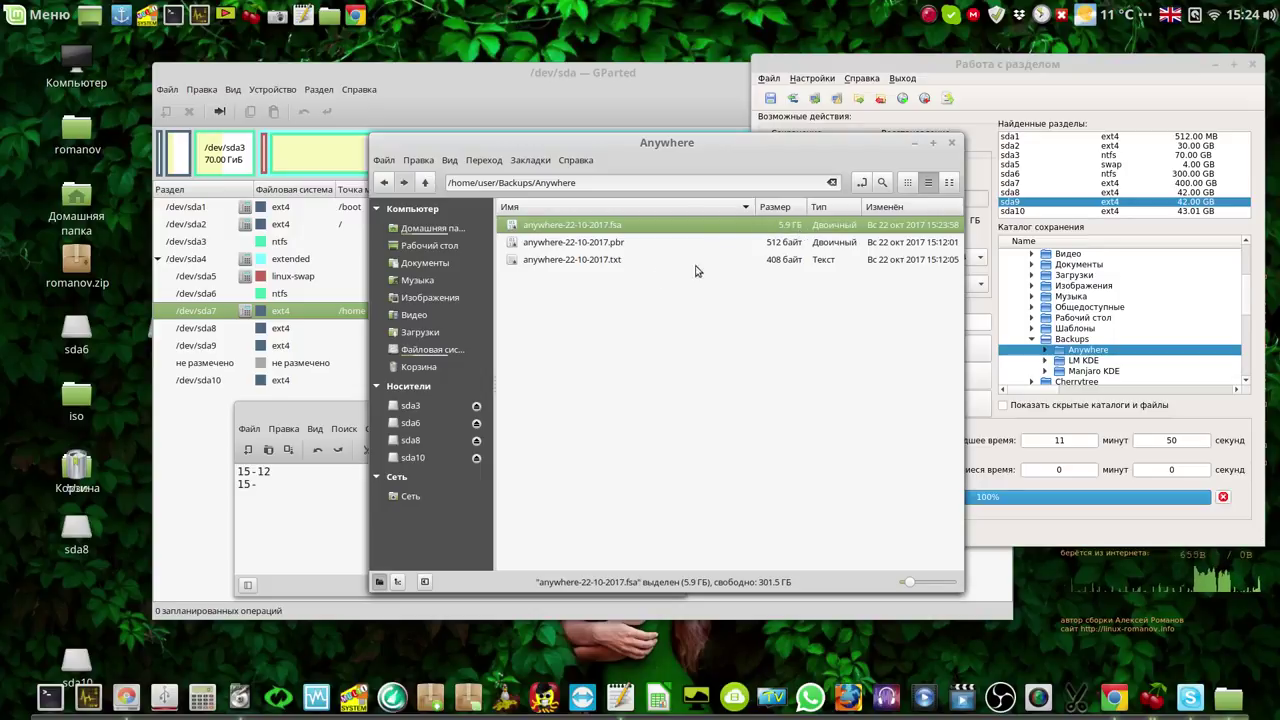
pyautogui.click(594, 261)
pyautogui.doubleClick(594, 261)
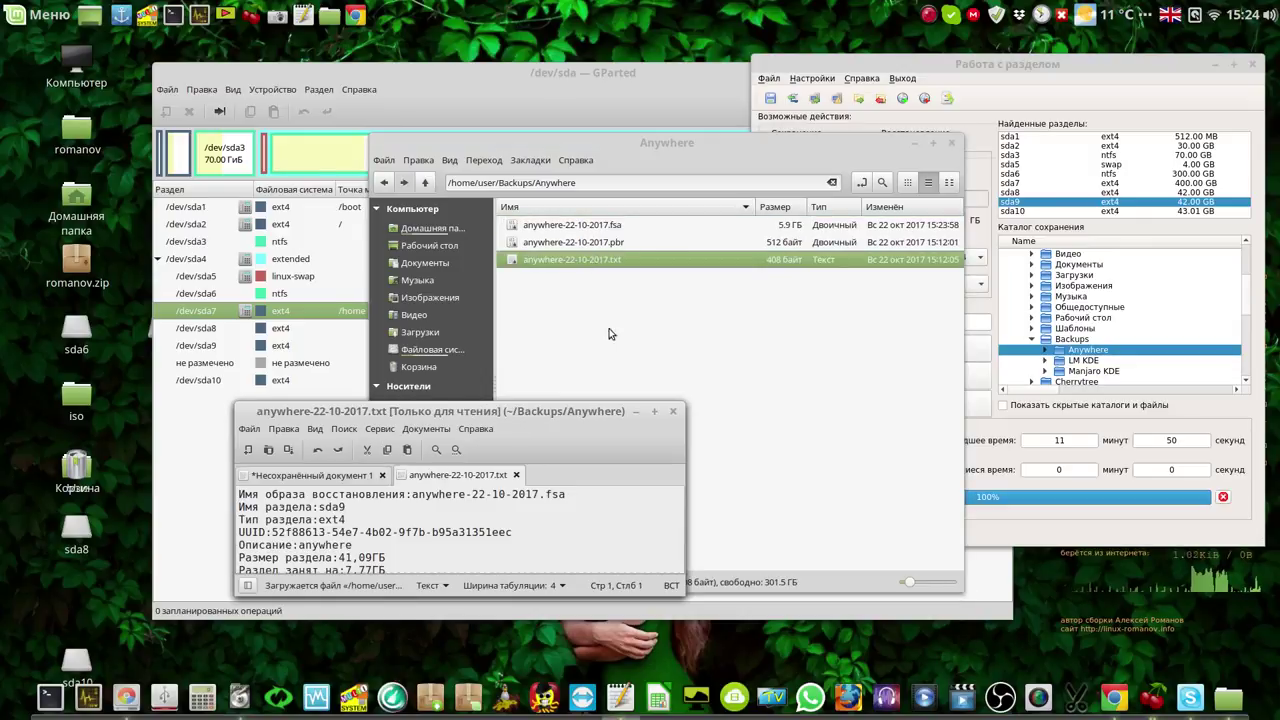
pyautogui.moveTo(610, 412); pyautogui.dragTo(599, 201)
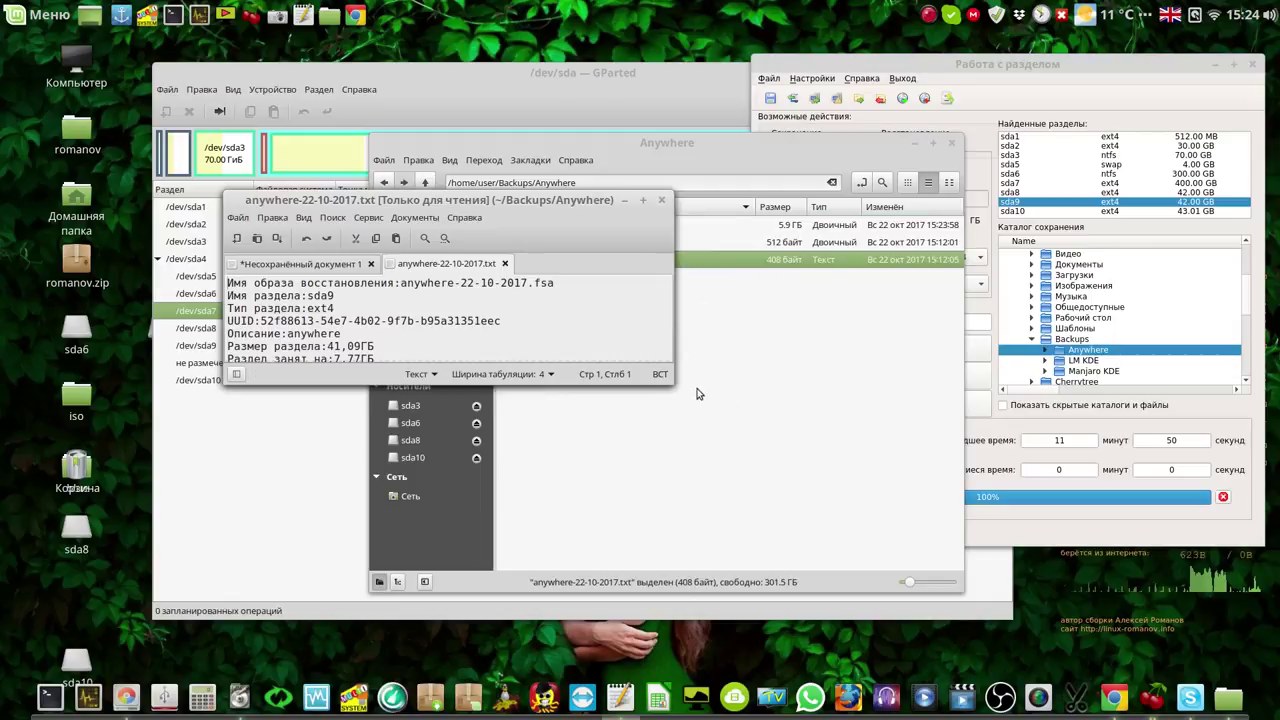
pyautogui.moveTo(672, 385); pyautogui.dragTo(761, 483)
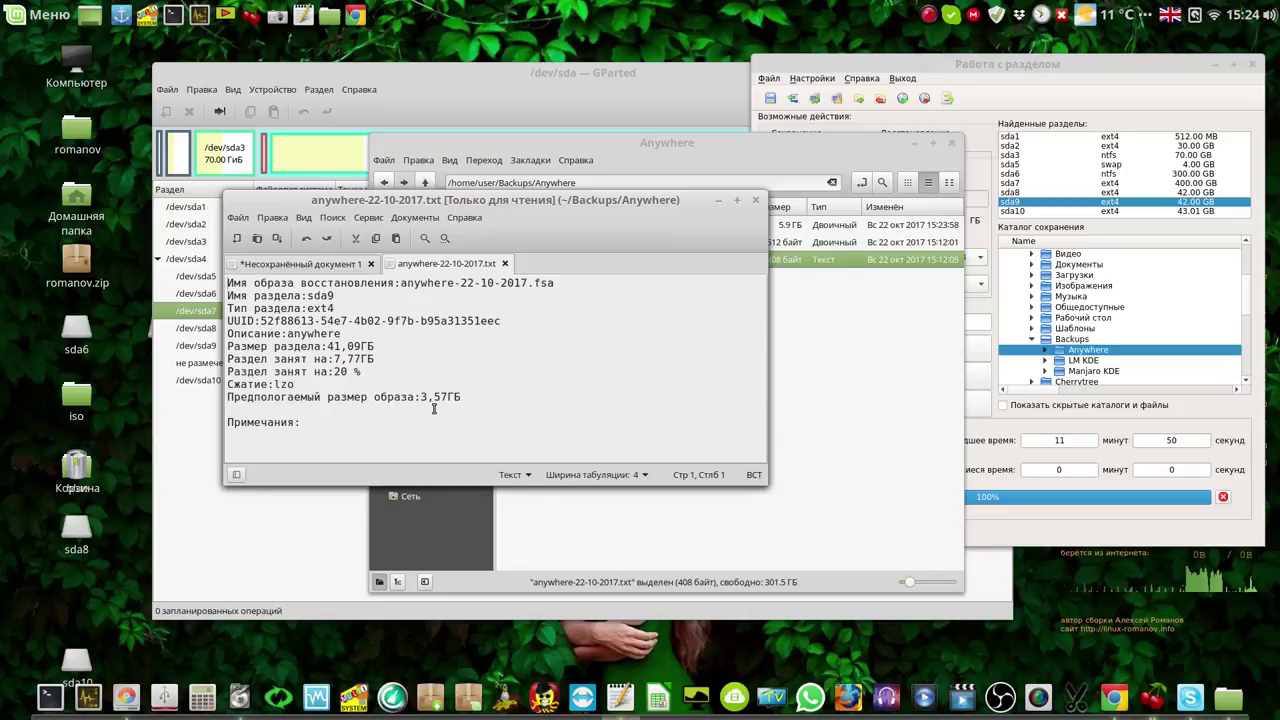
pyautogui.click(756, 201)
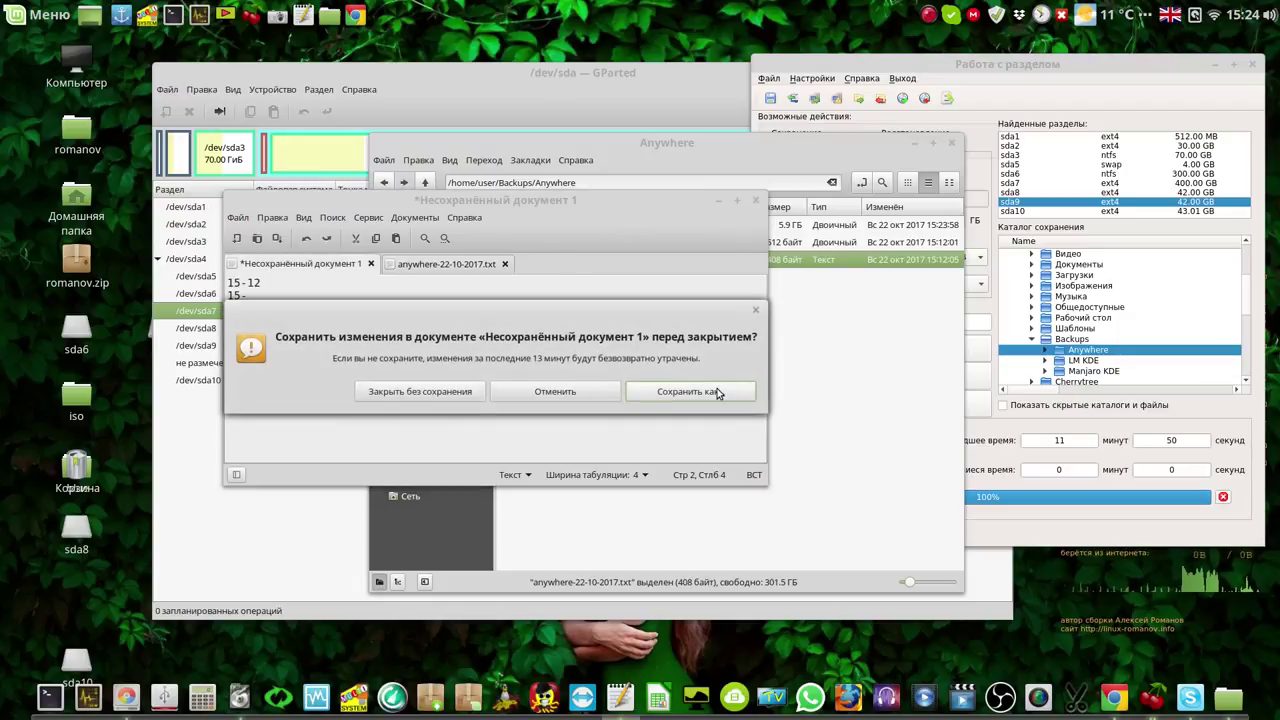
pyautogui.click(453, 393)
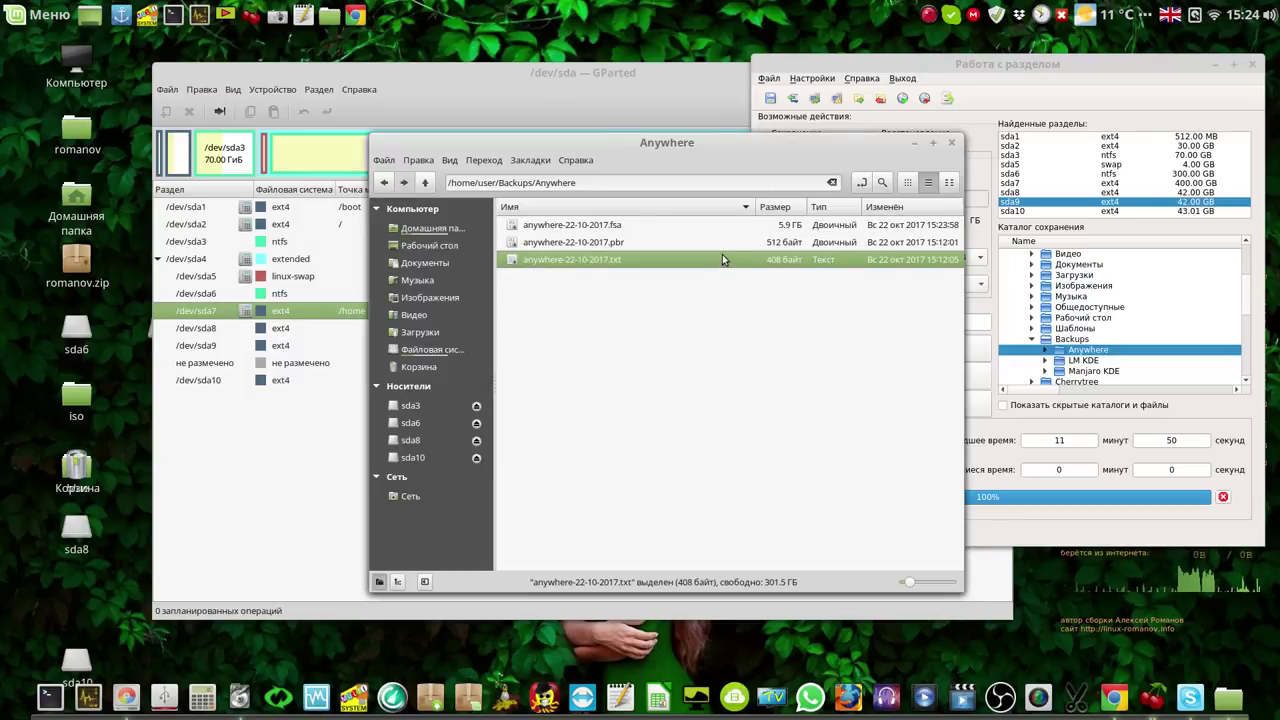
# Step: Select the anywhere-22-10-2017.fsa image, minimize the file manager, and highlight the manjaro partition /dev/sda10 in GParted
pyautogui.click(728, 225)
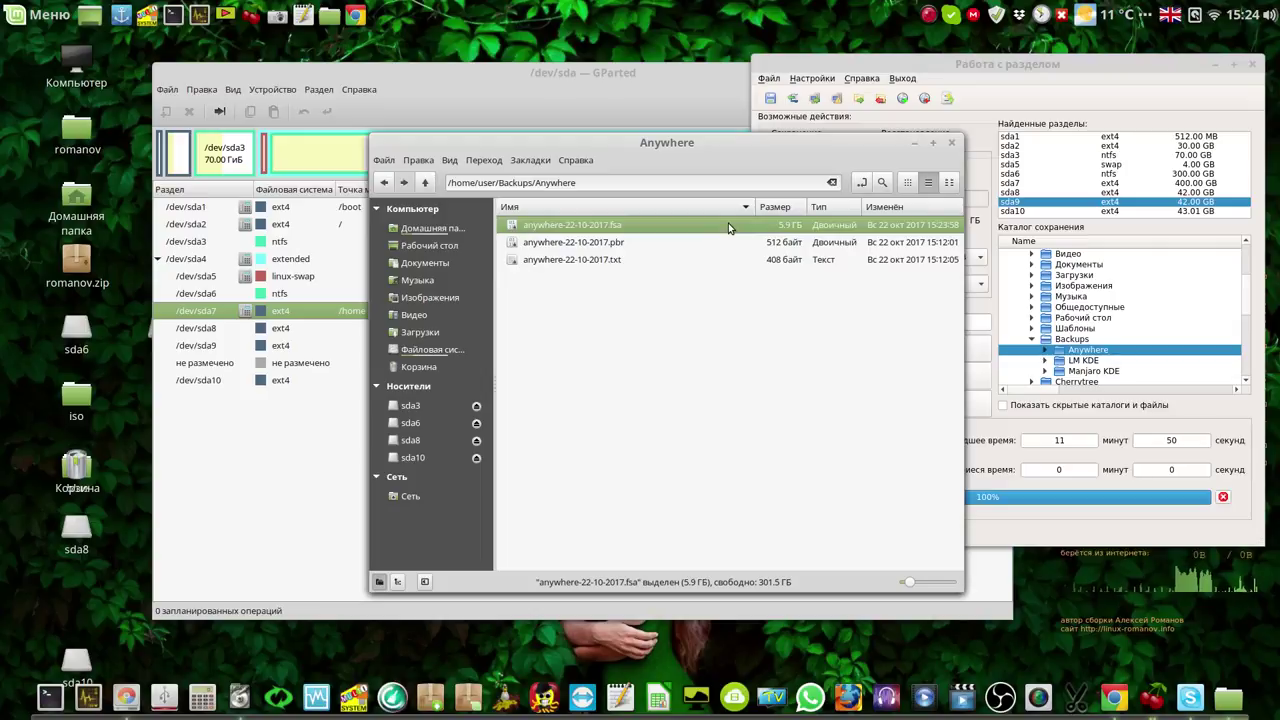
pyautogui.click(916, 148)
pyautogui.click(1115, 70)
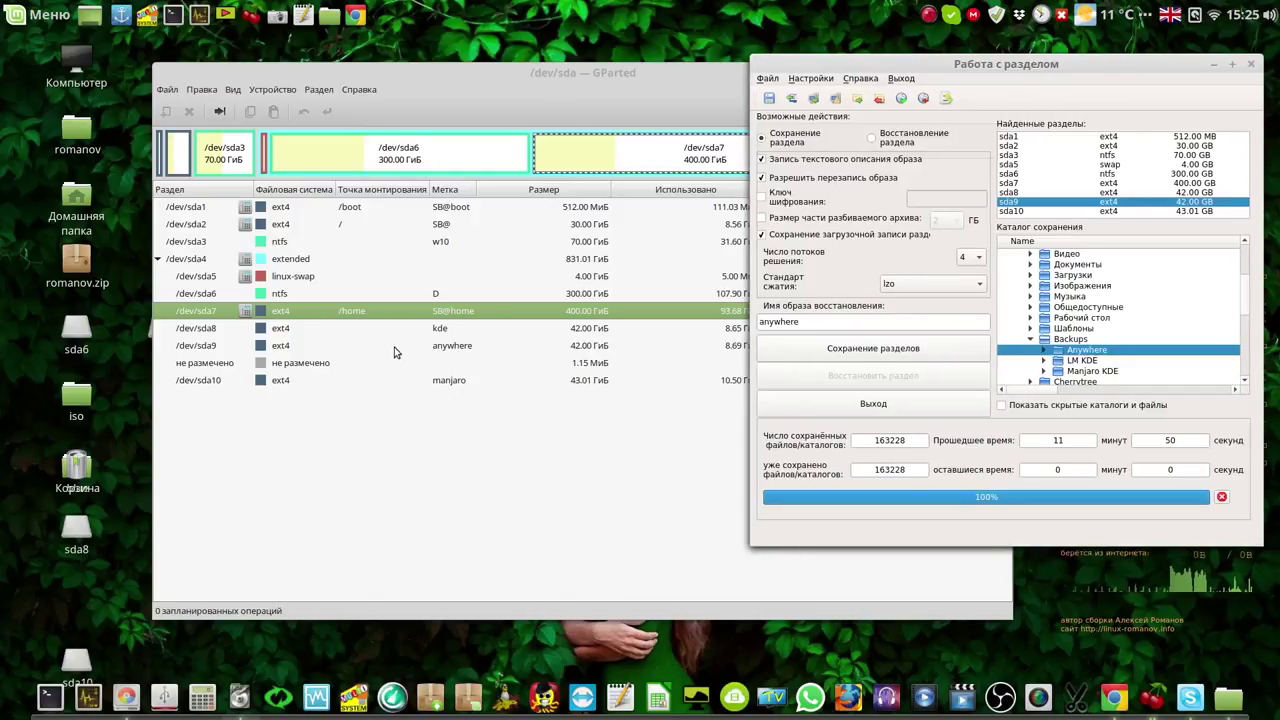
pyautogui.click(292, 380)
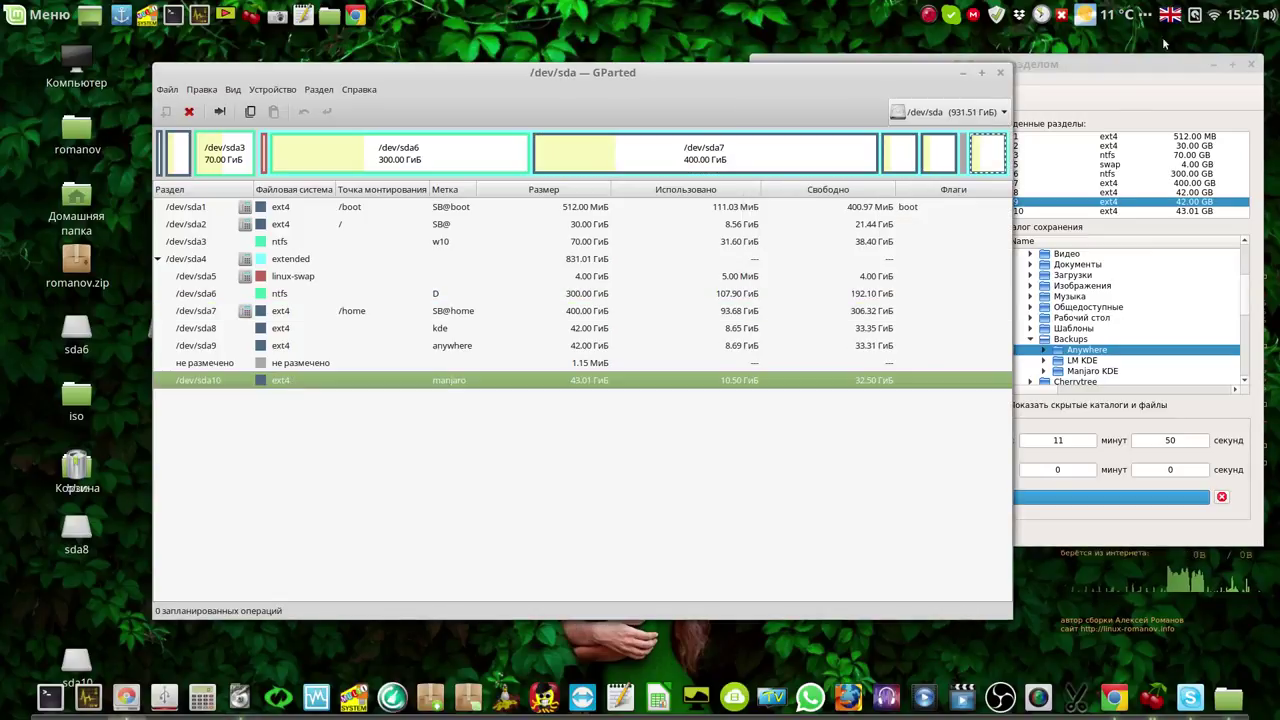
# Step: Start saving partition sda10 from qt5-fsarchiver into Backups/Manjaro KDE with the image name manjaro kde, confirming the save parameters
pyautogui.click(1118, 70)
pyautogui.moveTo(1118, 70); pyautogui.dragTo(746, 114)
pyautogui.click(647, 256)
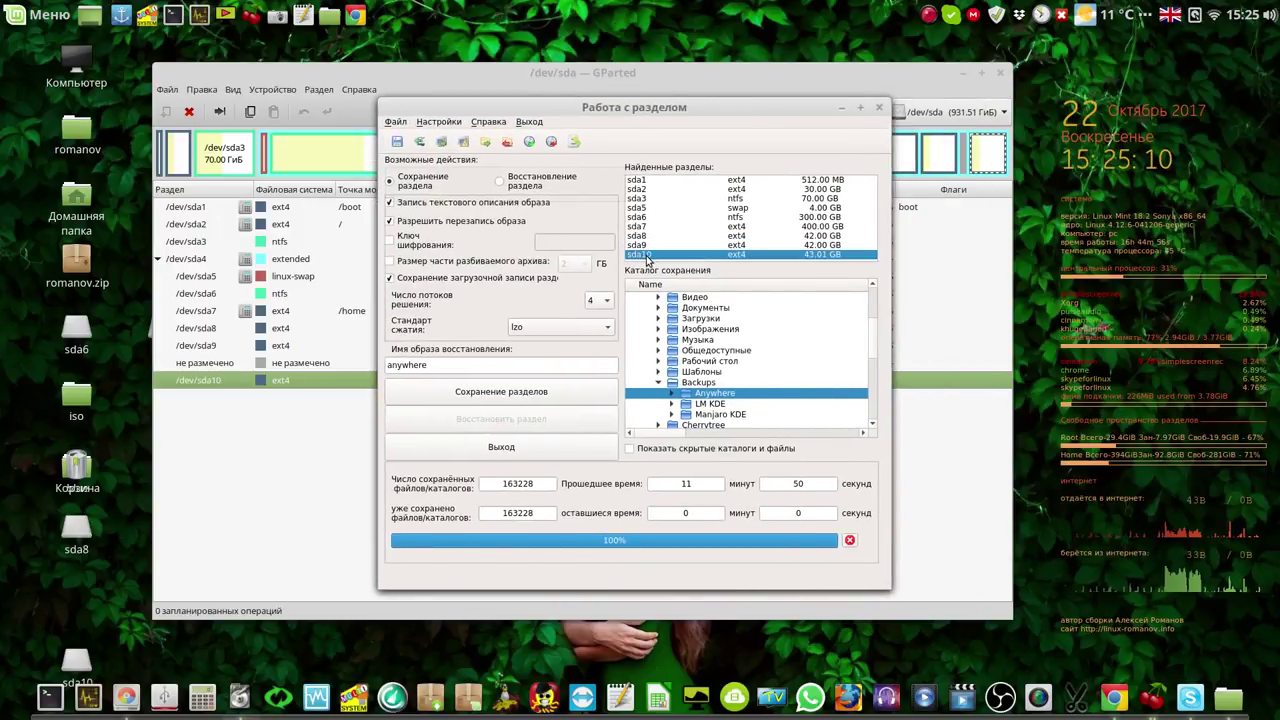
pyautogui.click(708, 414)
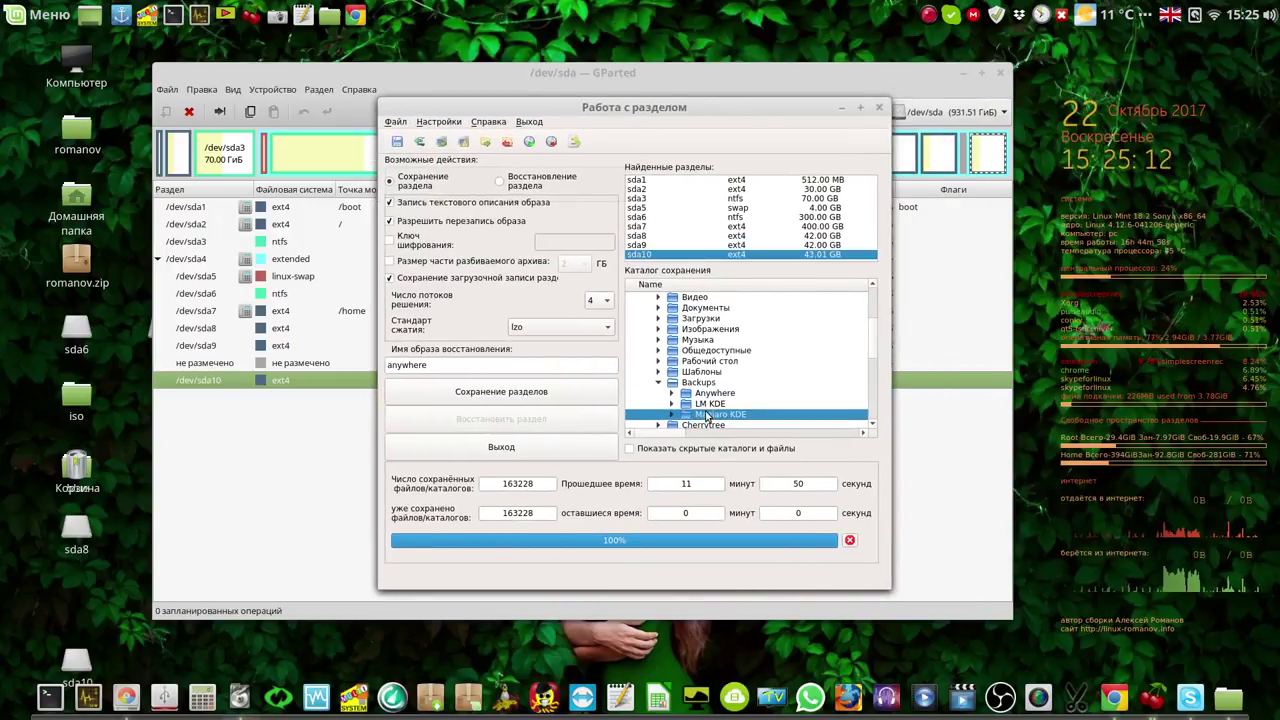
pyautogui.moveTo(443, 365); pyautogui.dragTo(380, 366)
pyautogui.write('manjaro ')
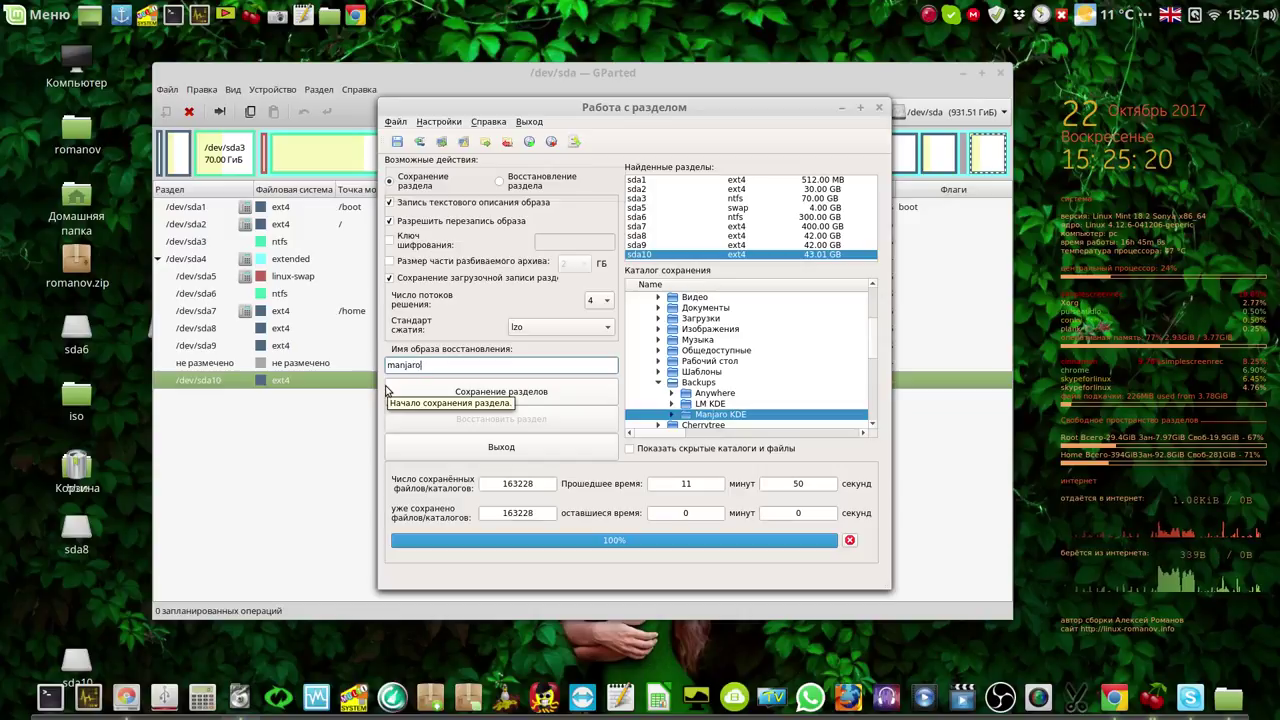
pyautogui.write('kde')
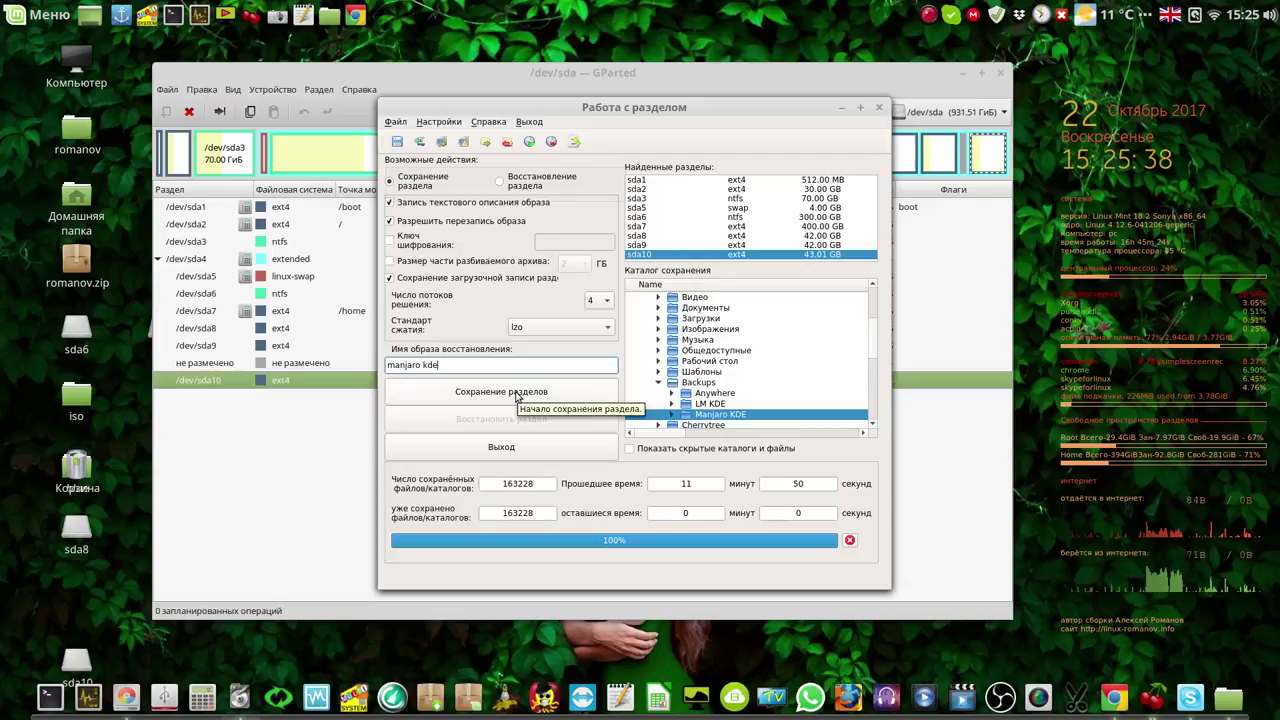
pyautogui.click(518, 394)
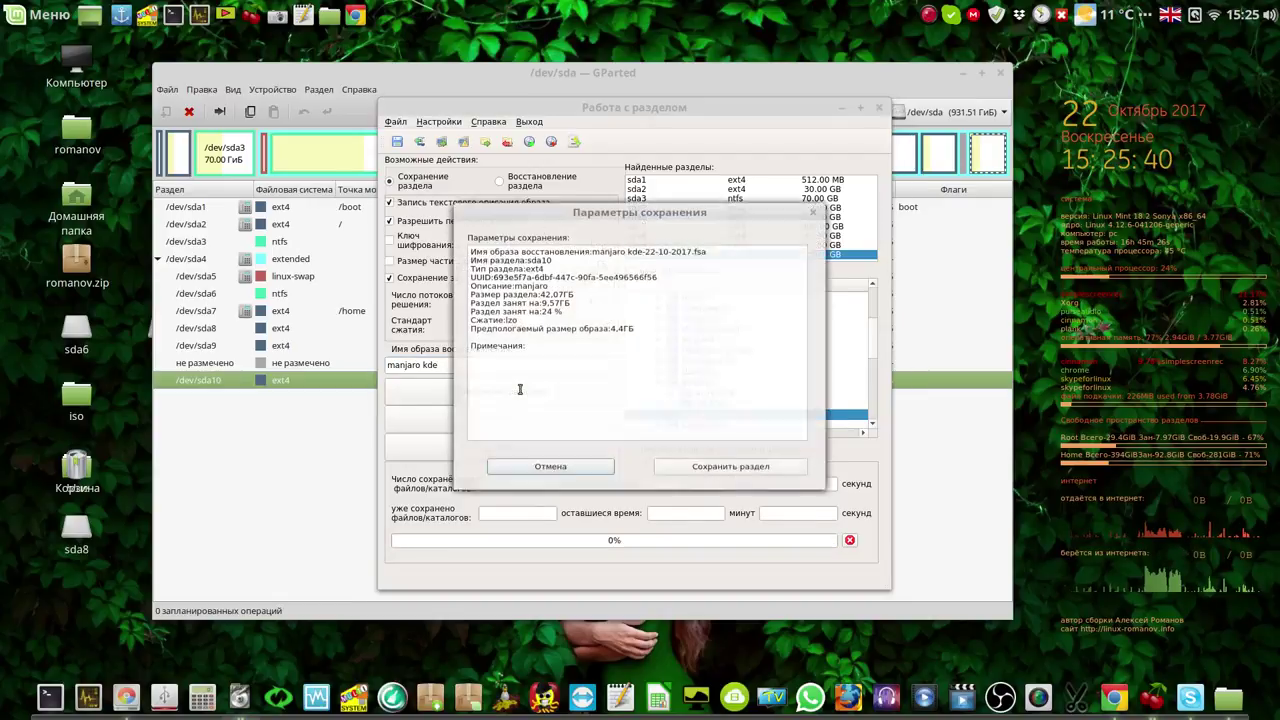
pyautogui.click(740, 480)
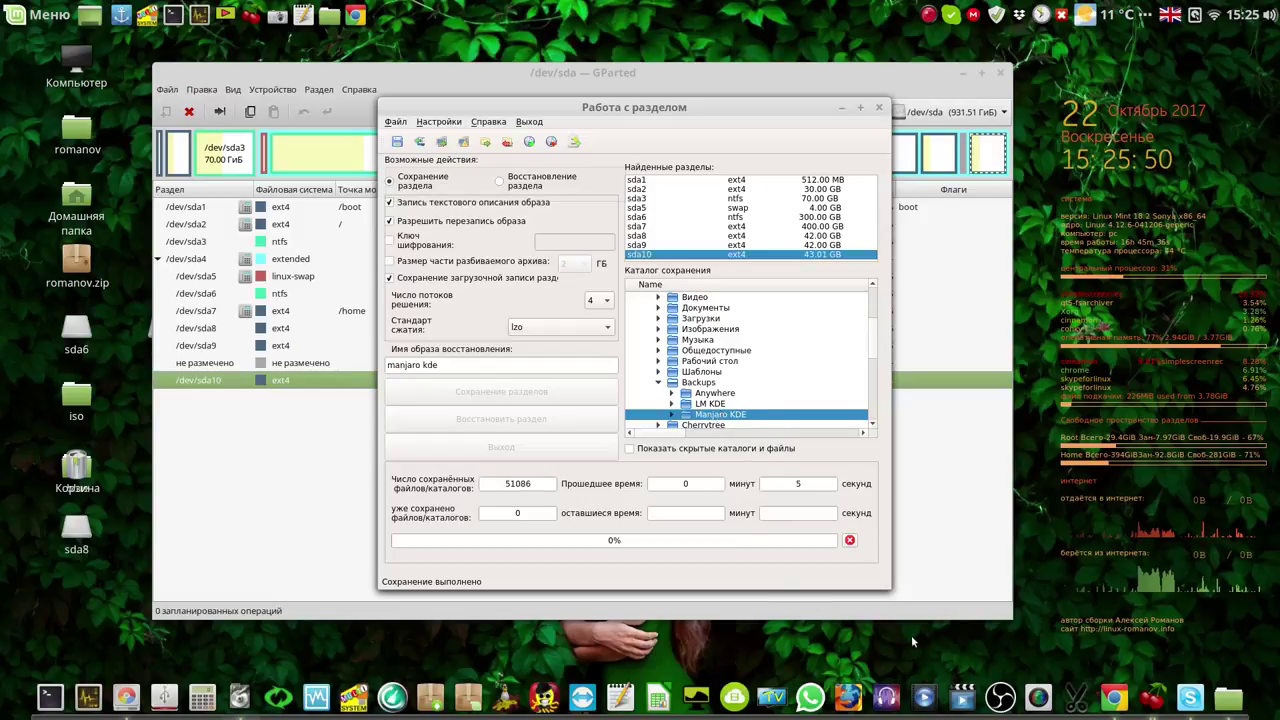
# Step: Note the start time 15-26 in a new text editor document and minimize its window
pyautogui.click(622, 697)
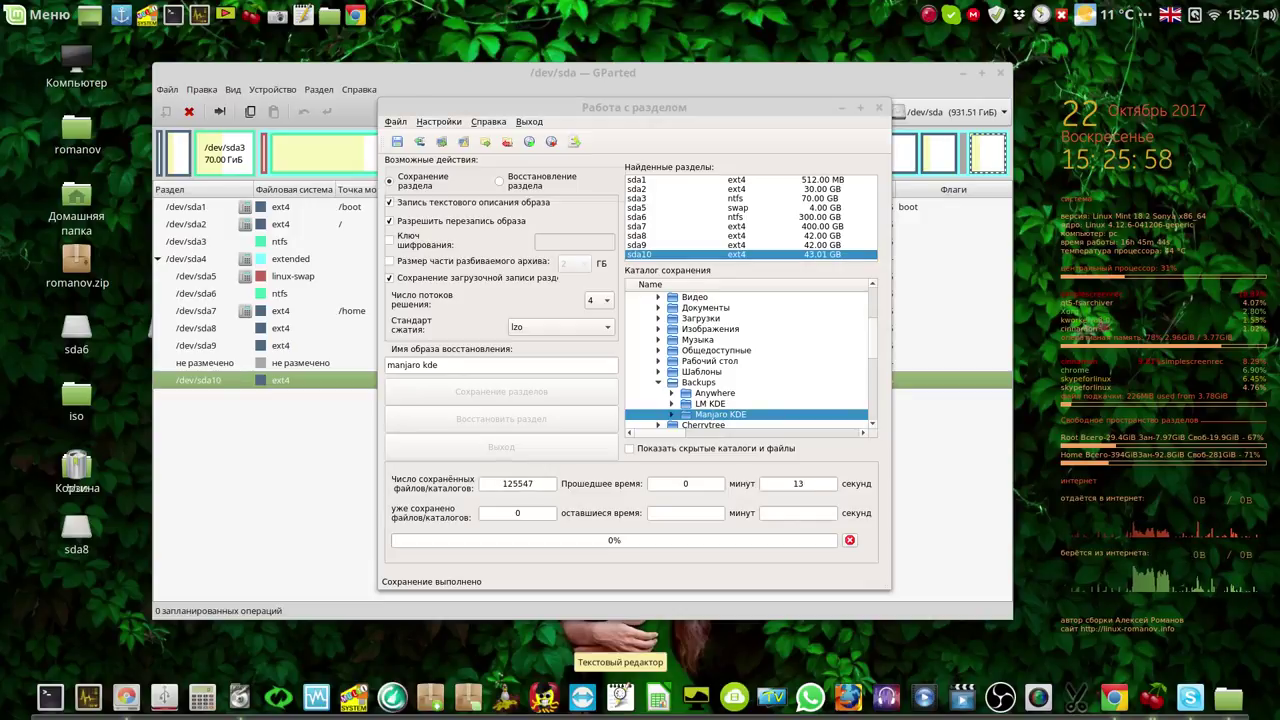
pyautogui.click(620, 697)
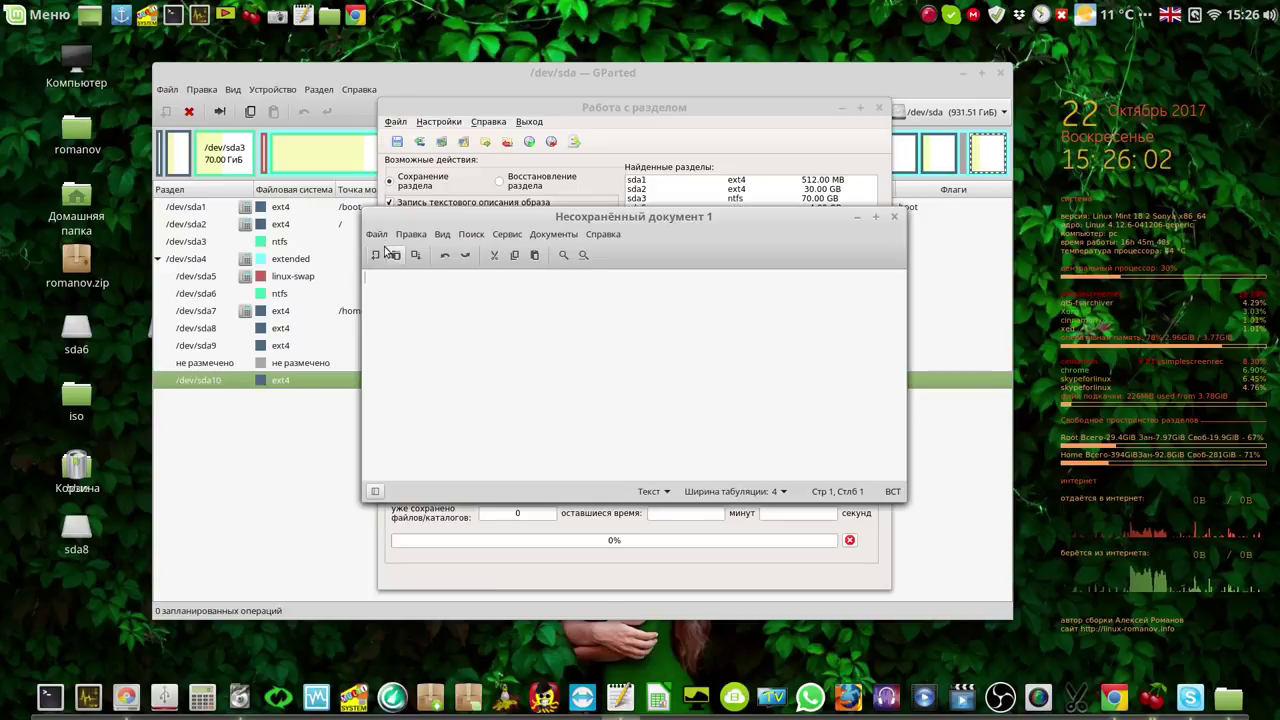
pyautogui.click(377, 235)
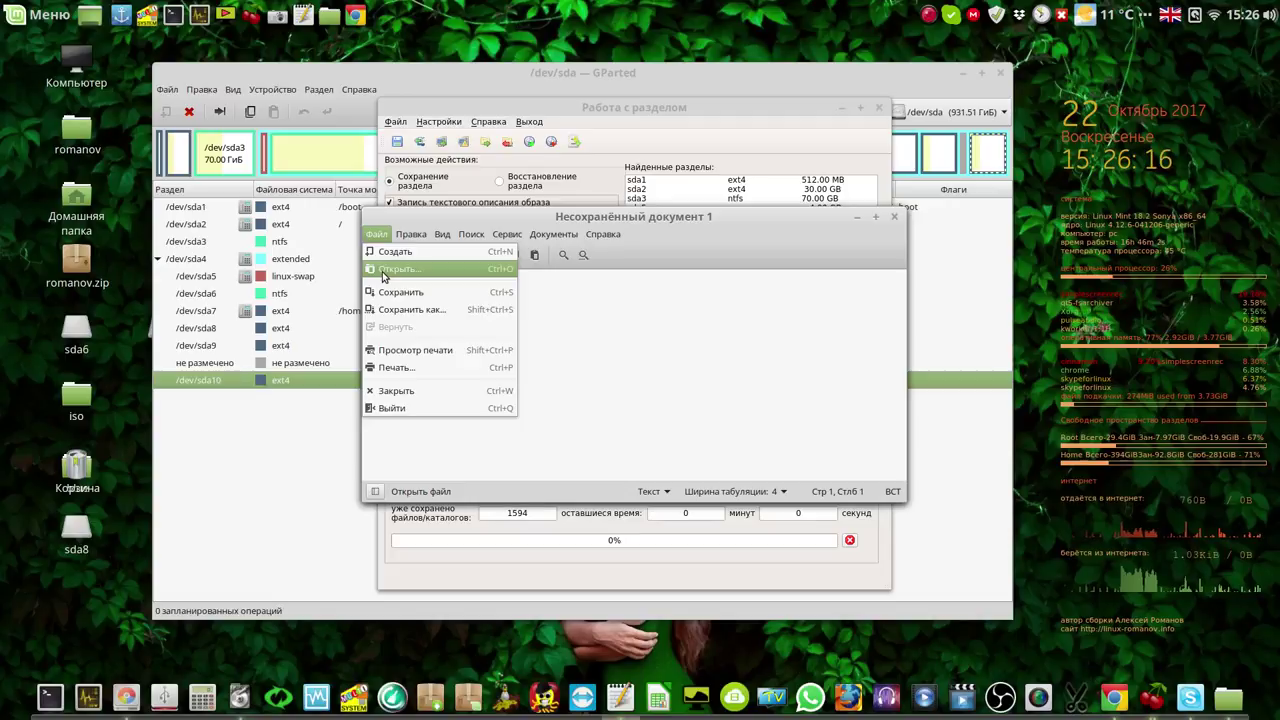
pyautogui.click(810, 220)
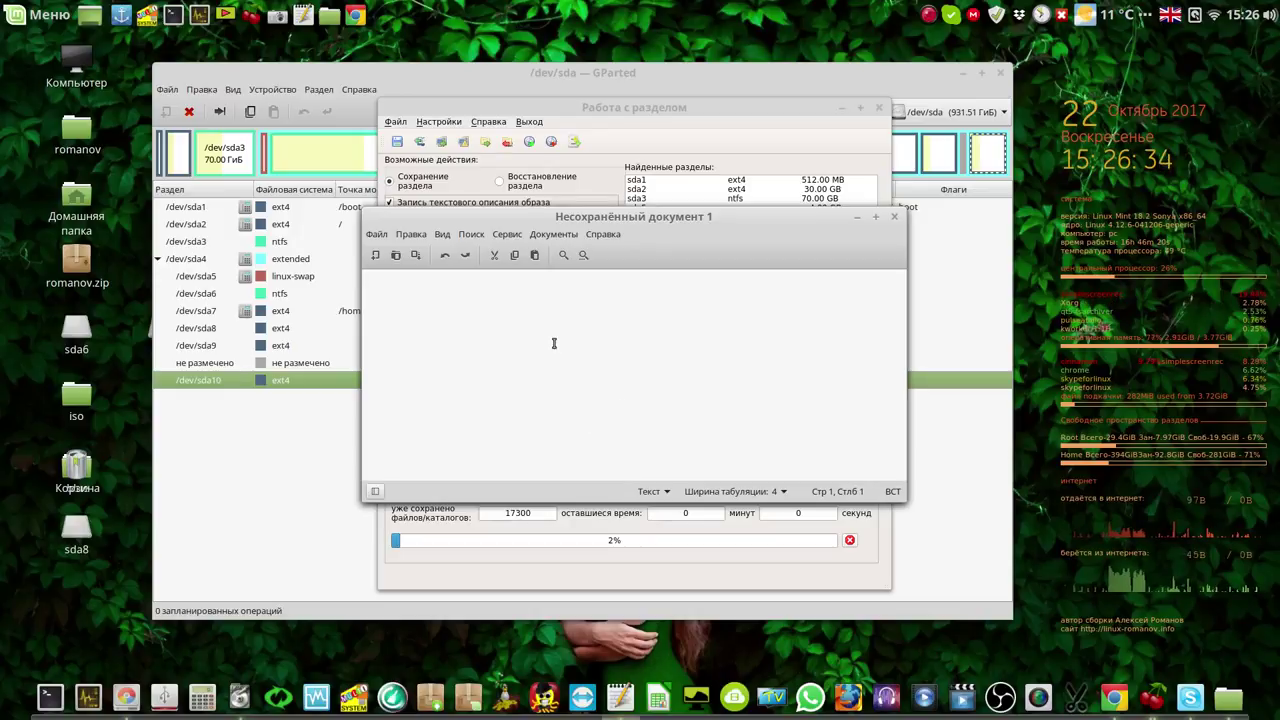
pyautogui.write('15-26')
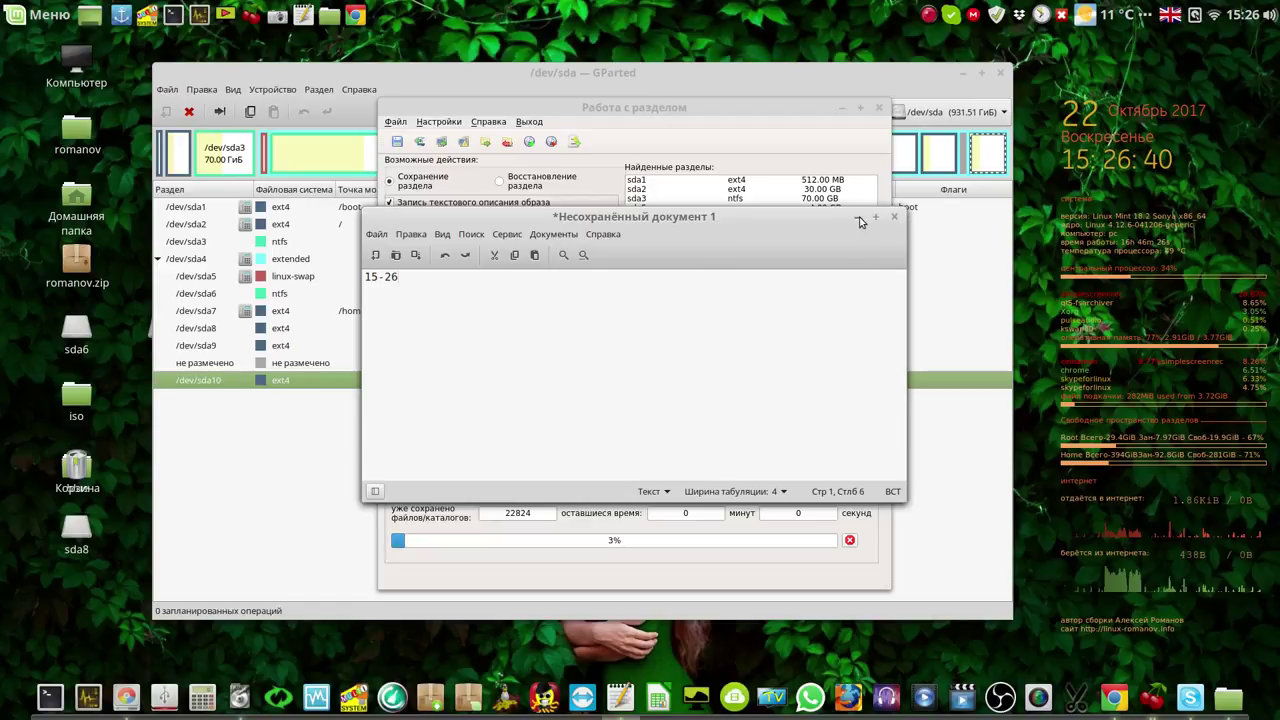
pyautogui.click(857, 216)
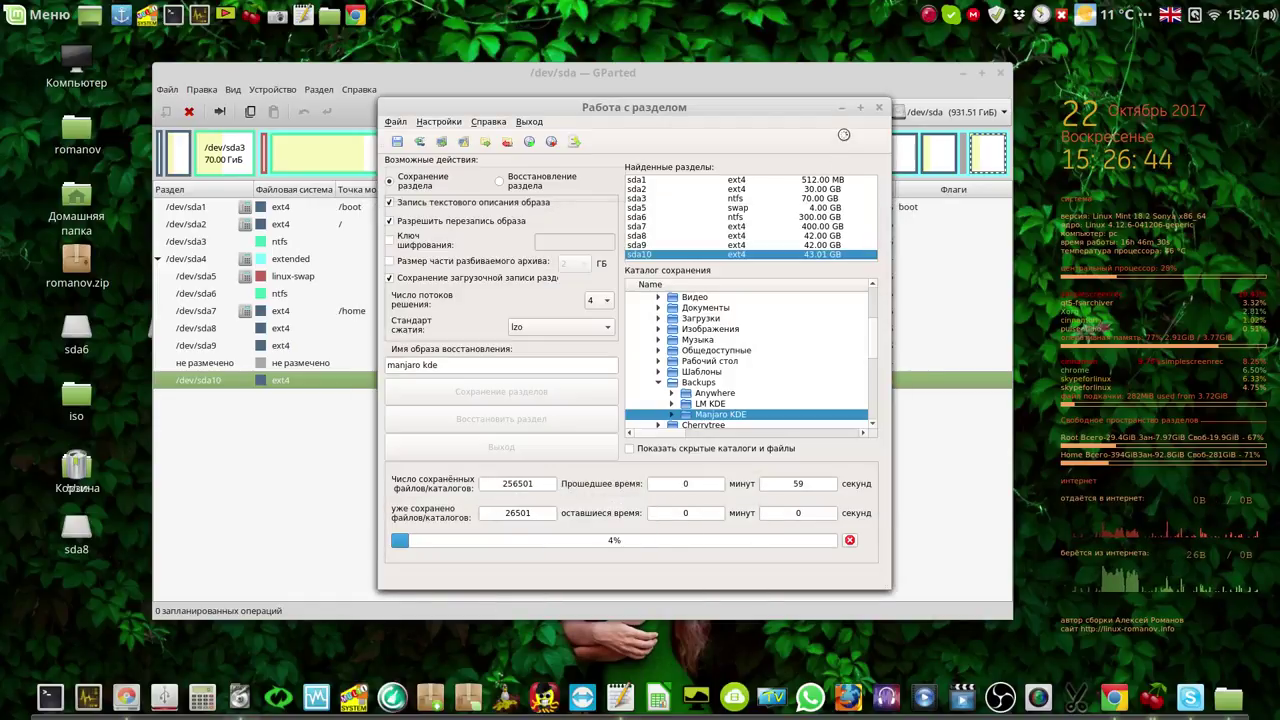
pyautogui.rightClick(929, 18)
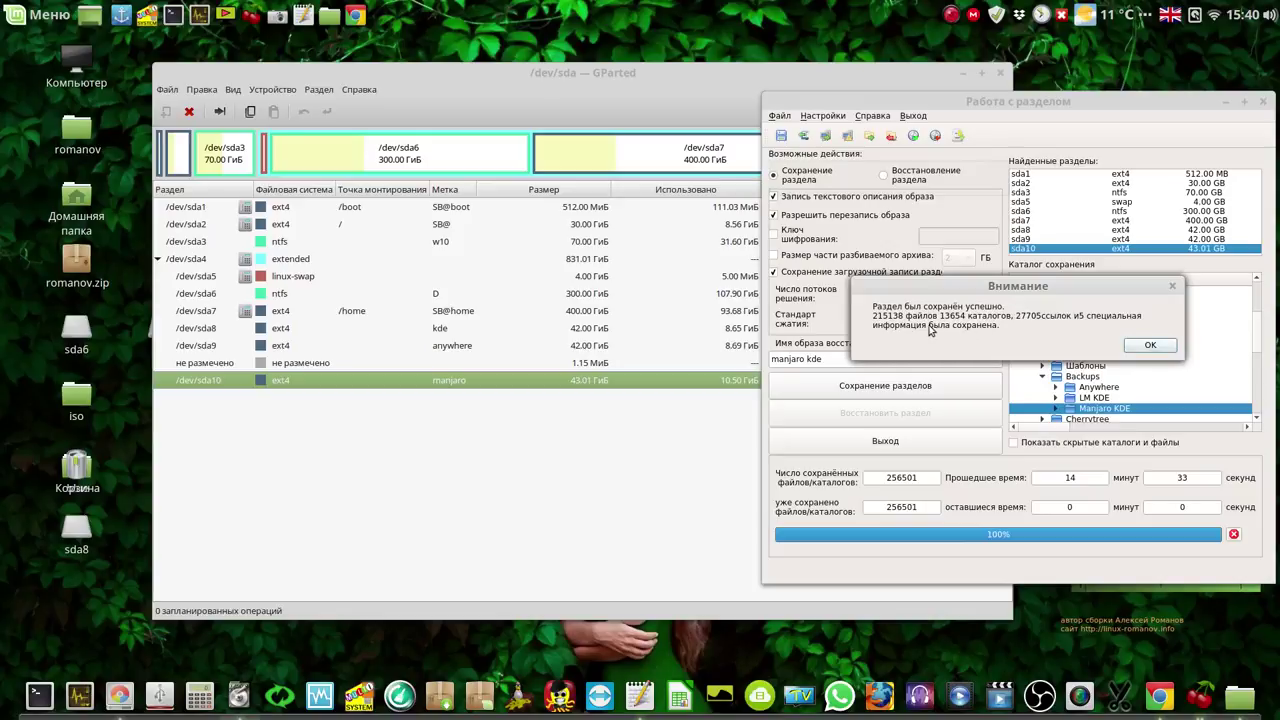
# Step: Acknowledge the finished sda10 backup and select its .fsa image in /home/user/Backups/Manjaro KDE in the file manager
pyautogui.click(1157, 347)
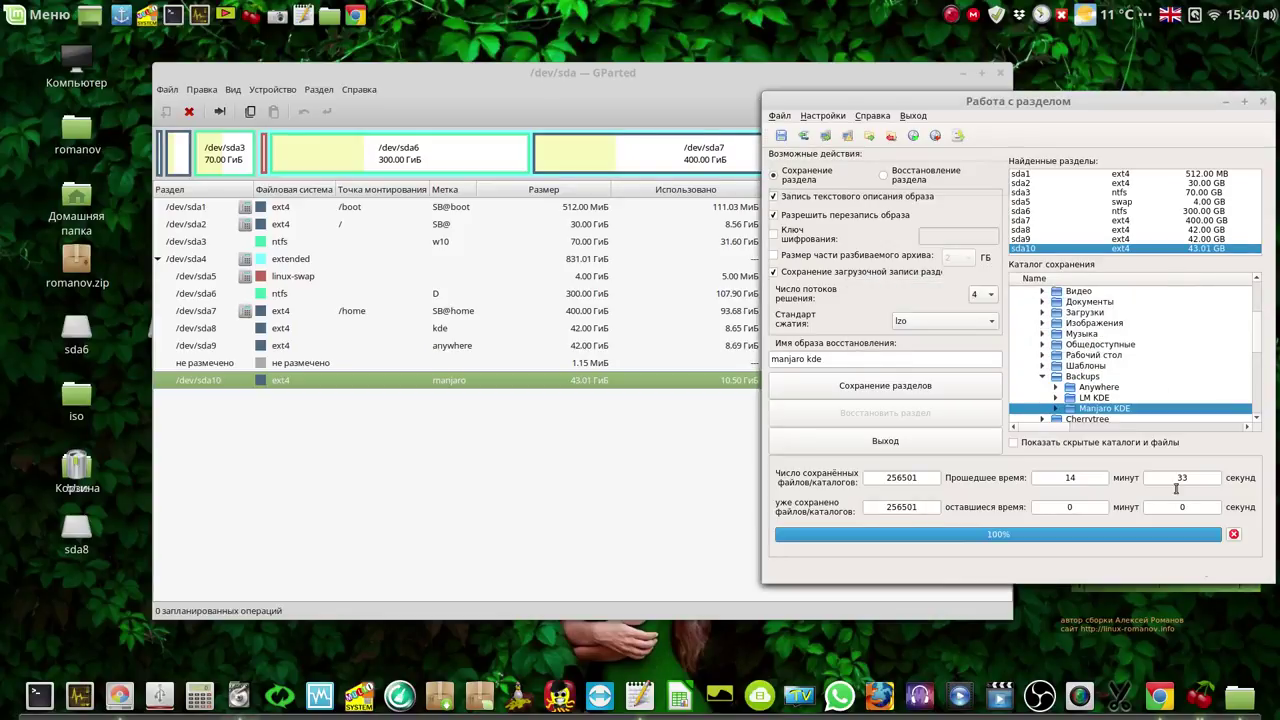
pyautogui.click(1241, 700)
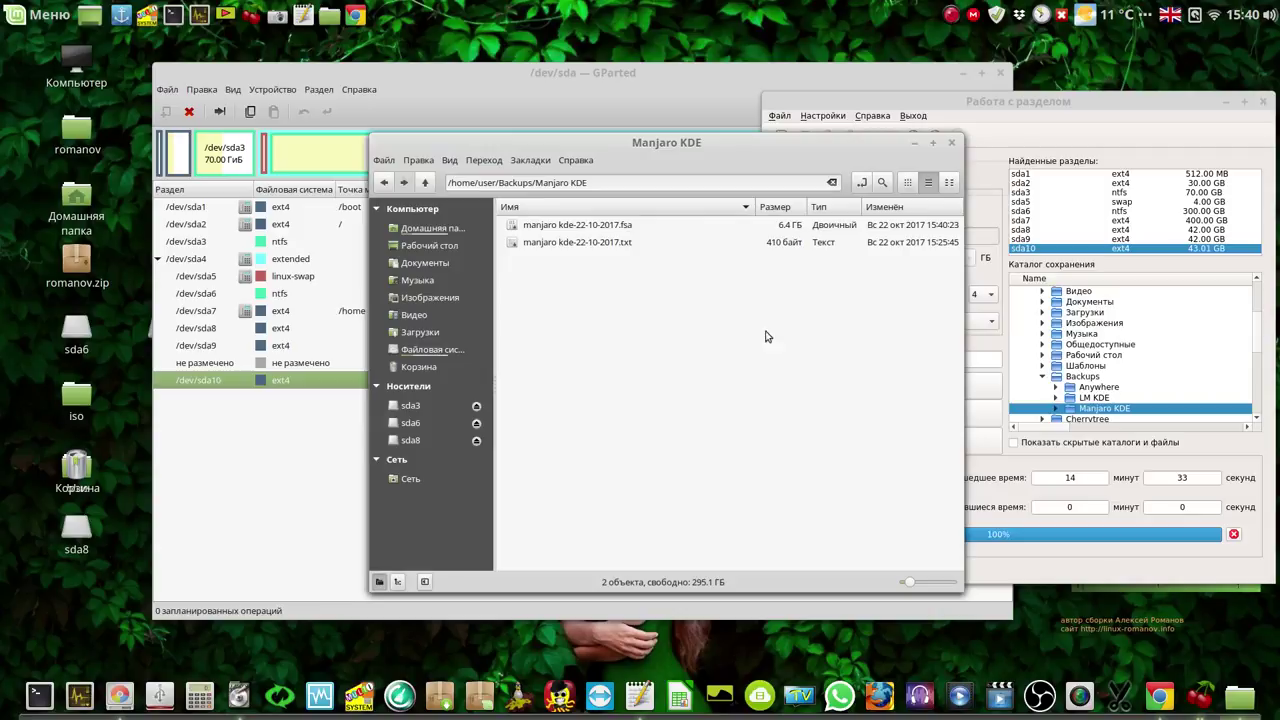
pyautogui.click(614, 229)
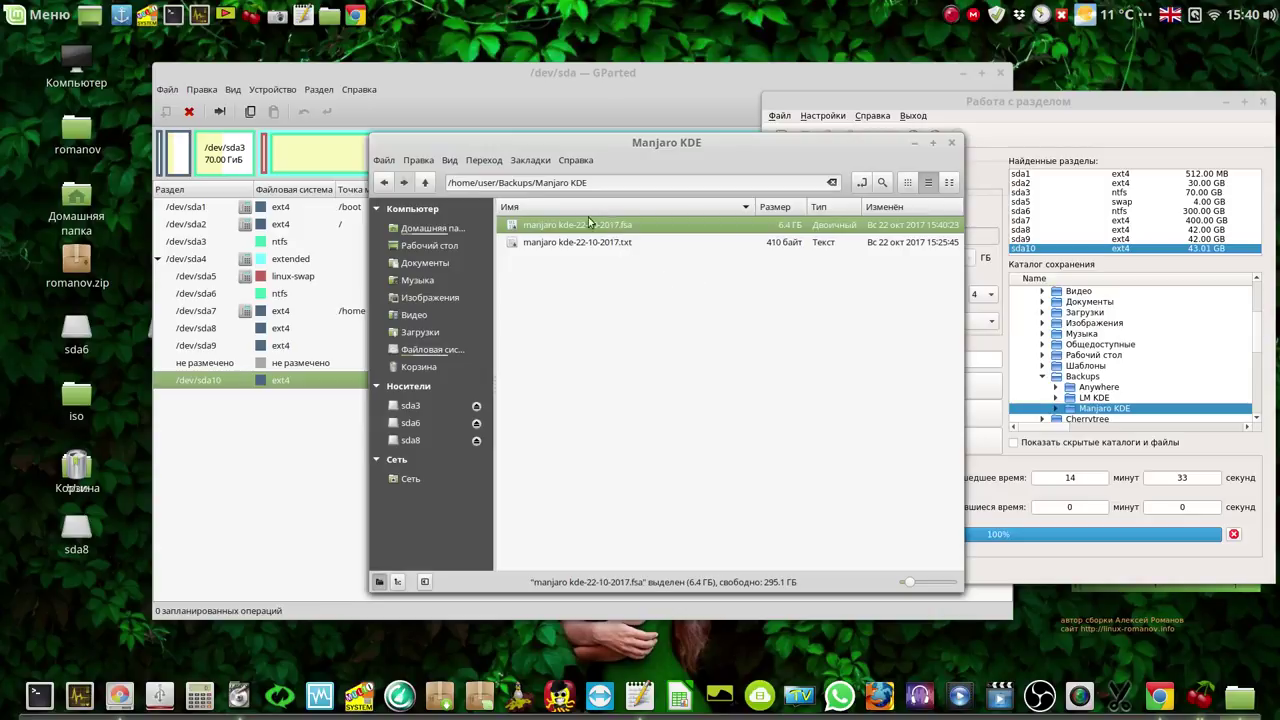
pyautogui.click(425, 183)
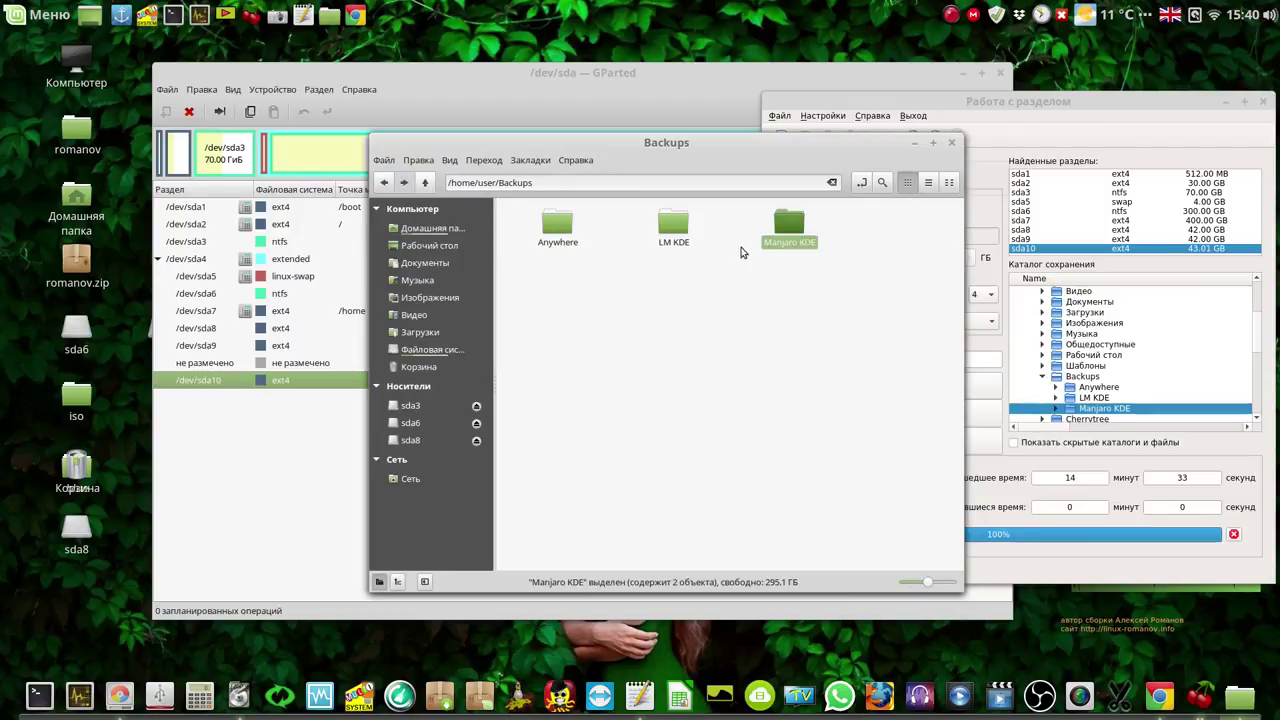
pyautogui.doubleClick(790, 227)
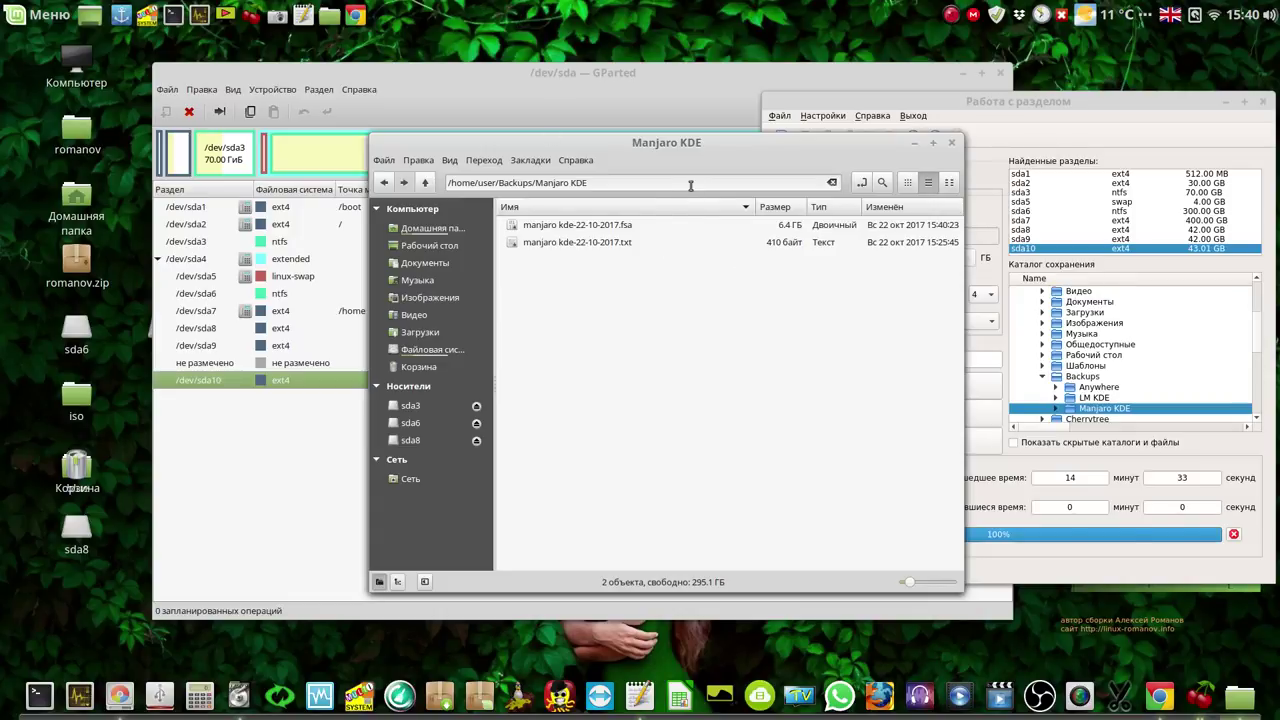
pyautogui.click(607, 230)
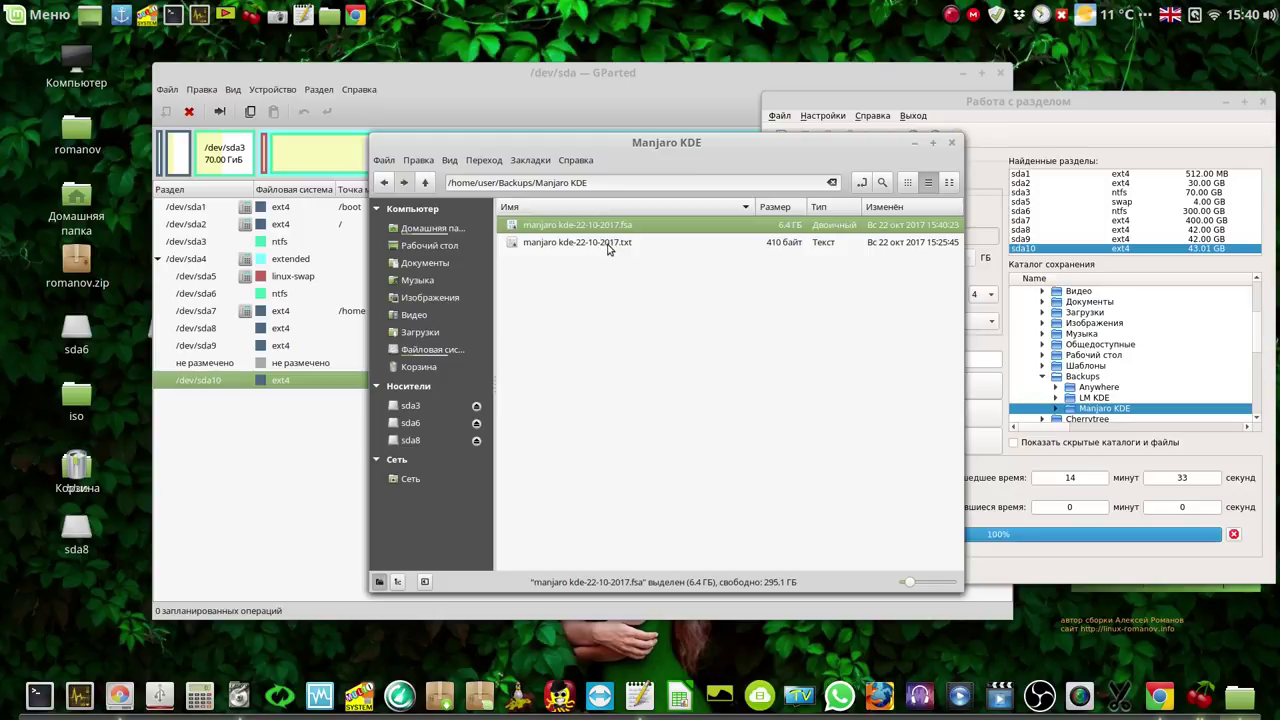
# Step: Read the description file manjaro kde-22-10-2017.txt and close the text editor without saving the time note
pyautogui.doubleClick(607, 246)
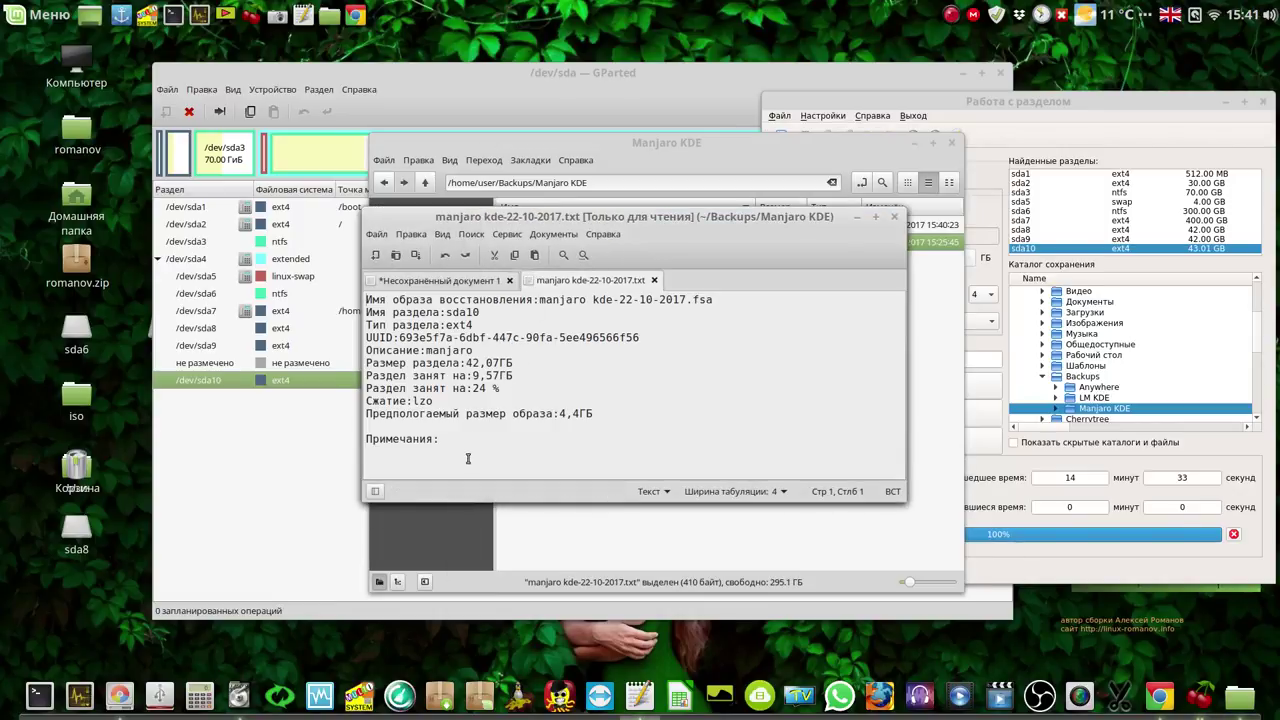
pyautogui.click(895, 219)
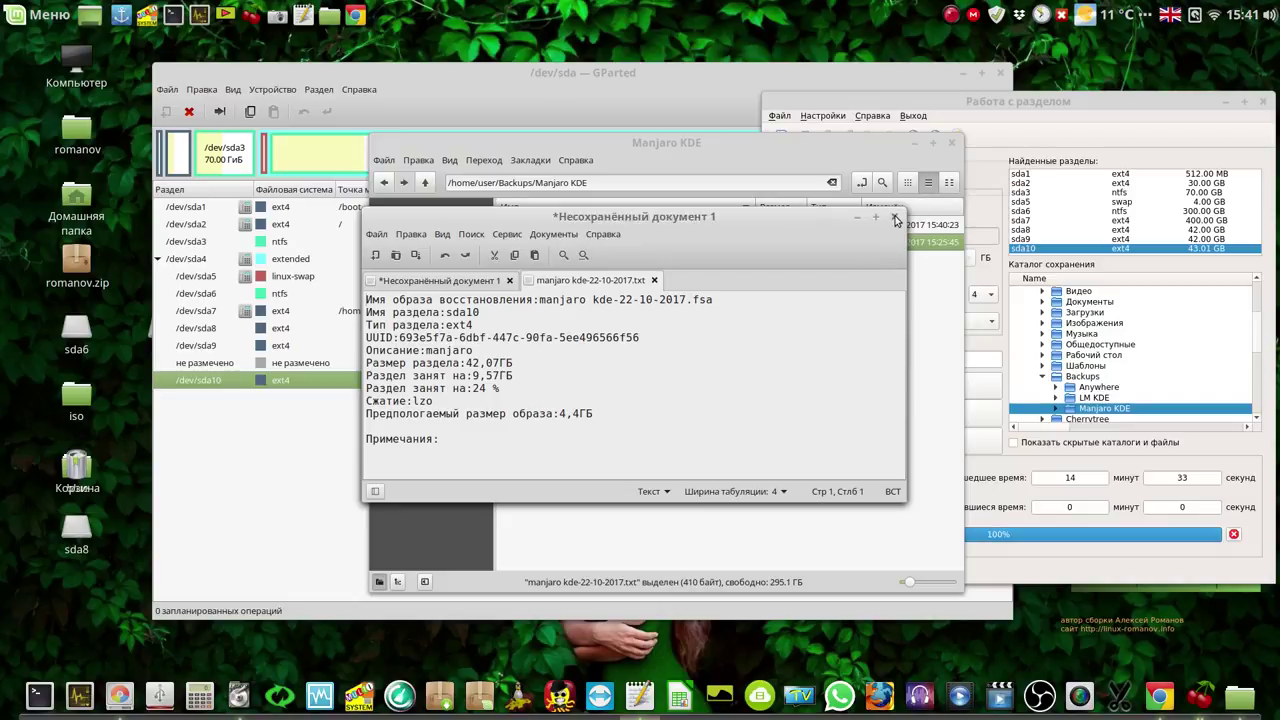
pyautogui.click(585, 409)
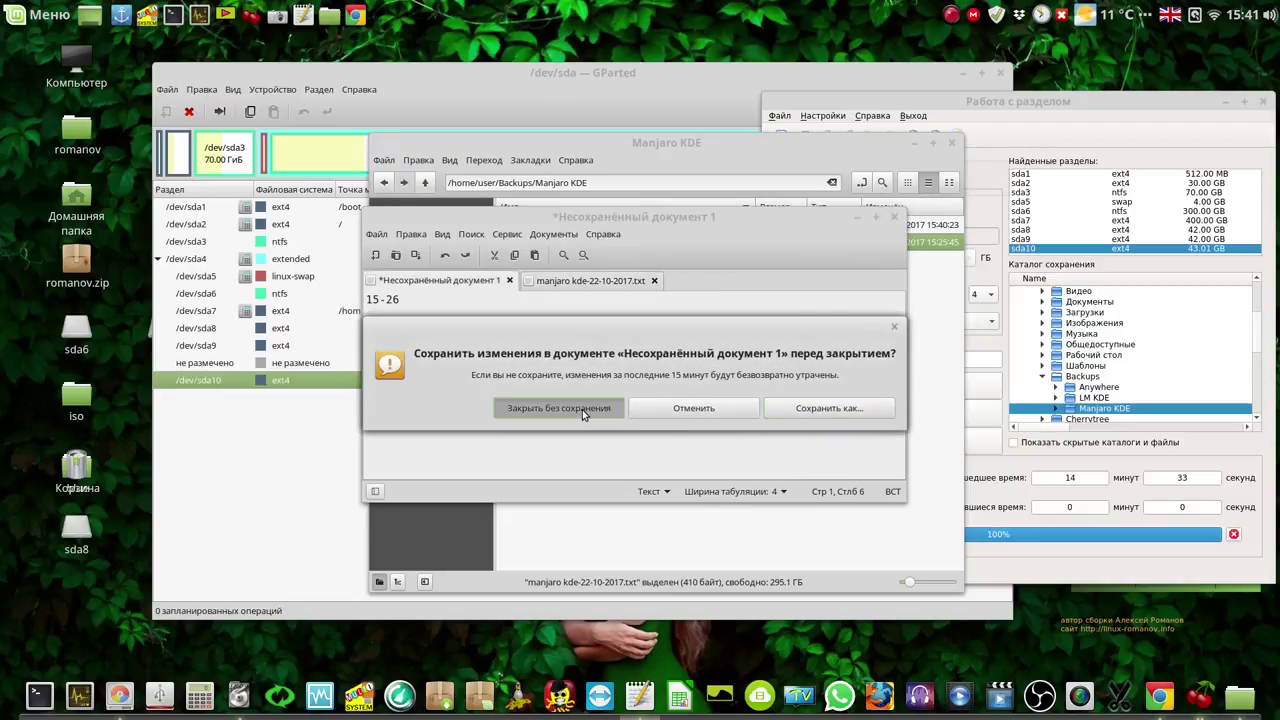
# Step: Glance at the qt5-fsarchiver window, return to the Backups folder in the file manager, and open its LM KDE folder
pyautogui.click(1070, 106)
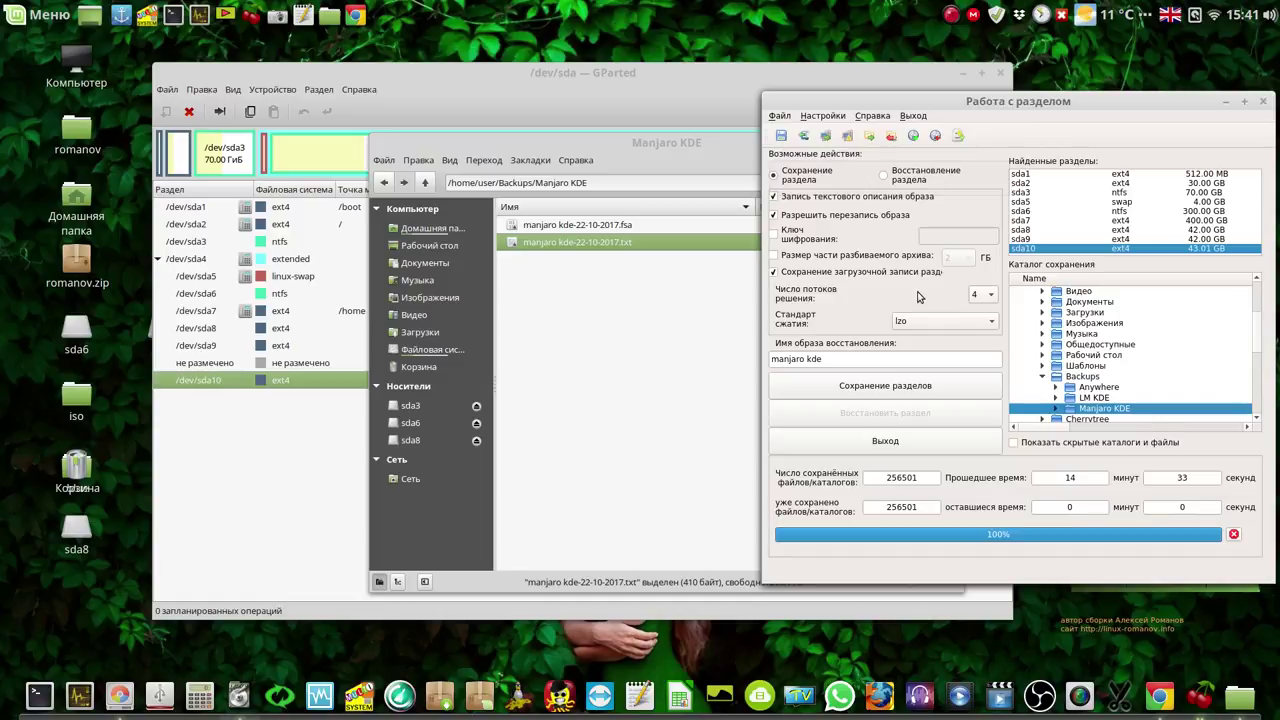
pyautogui.click(621, 321)
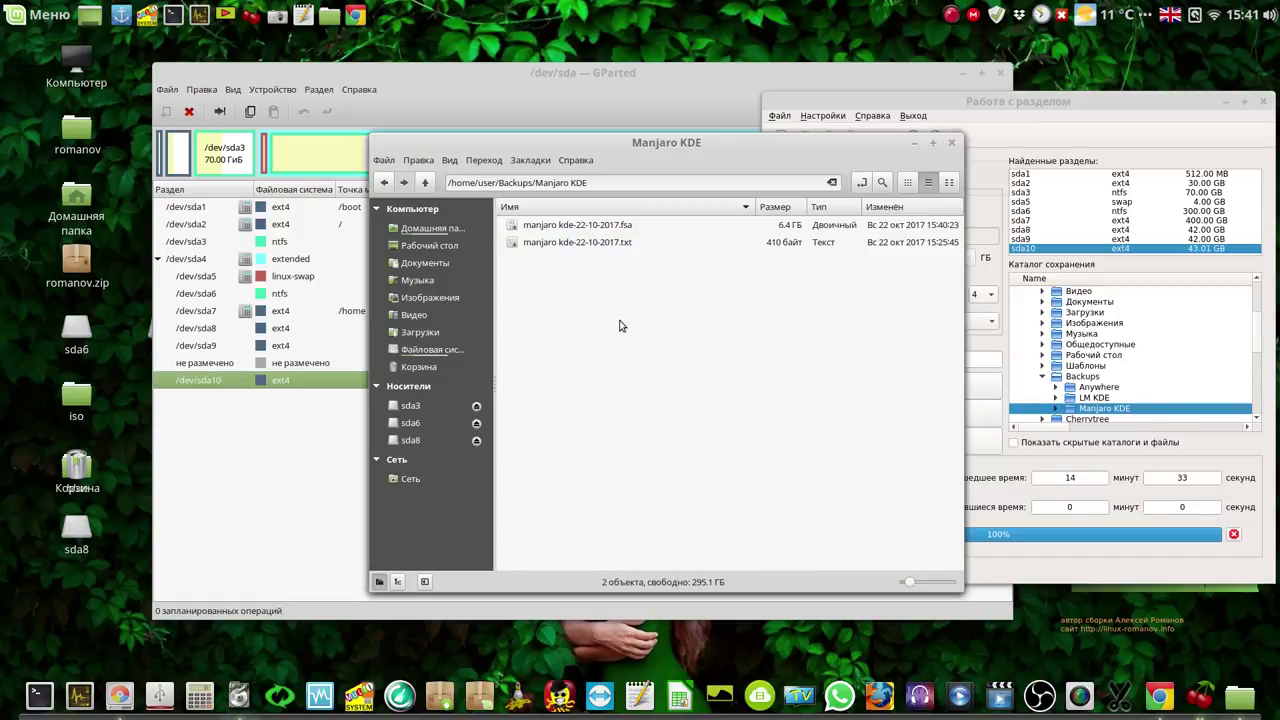
pyautogui.click(421, 183)
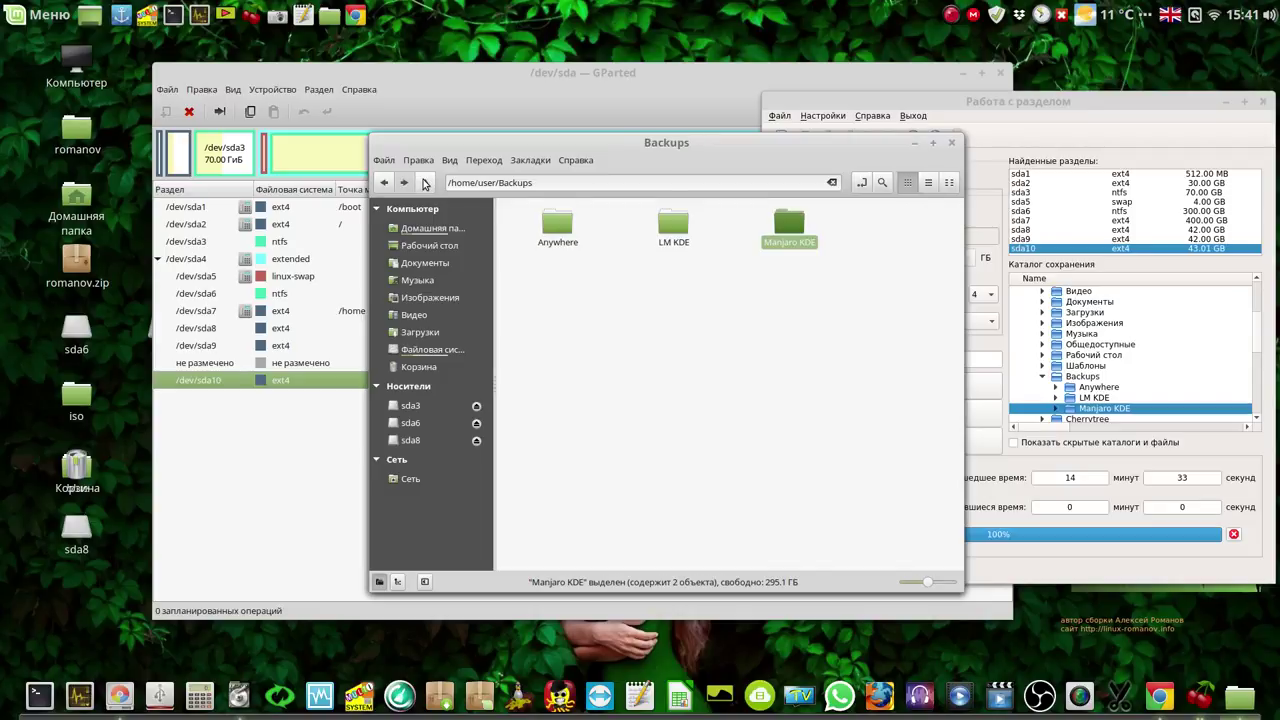
pyautogui.doubleClick(681, 226)
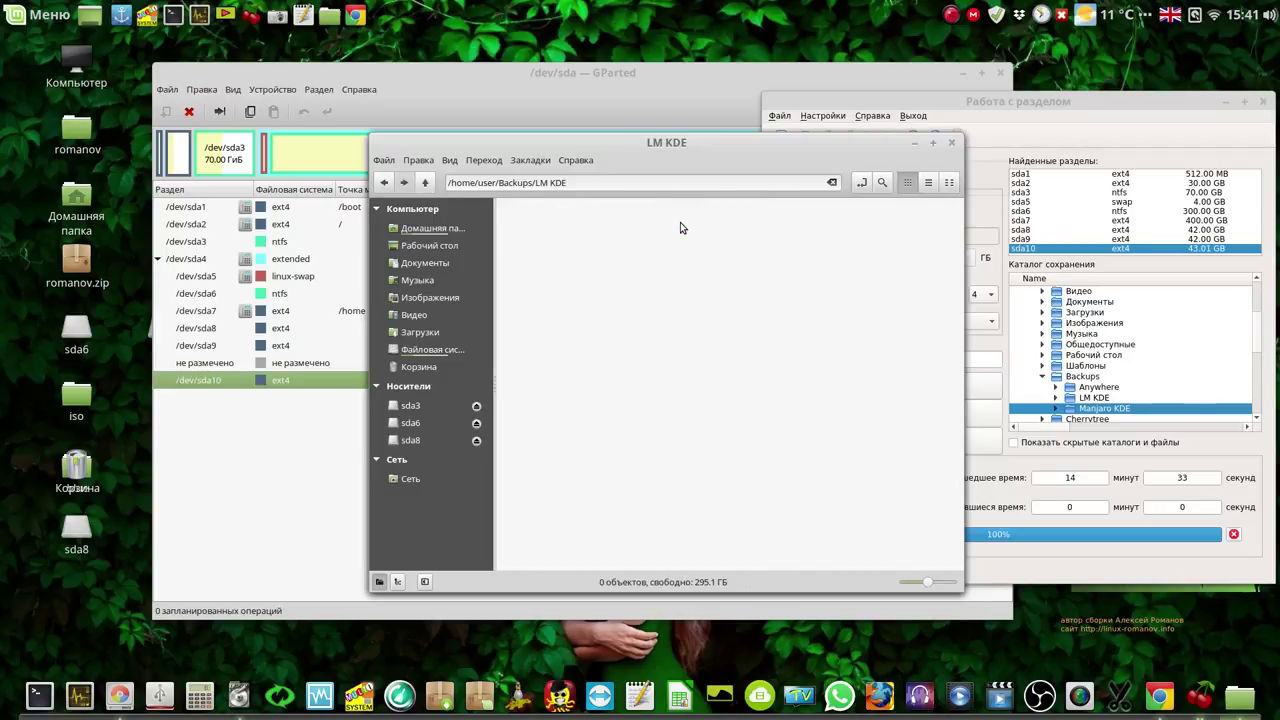
# Step: Set up the backup of partition sda8 (kde) with the LM KDE folder in Backups as destination and lm kde as image name
pyautogui.click(268, 333)
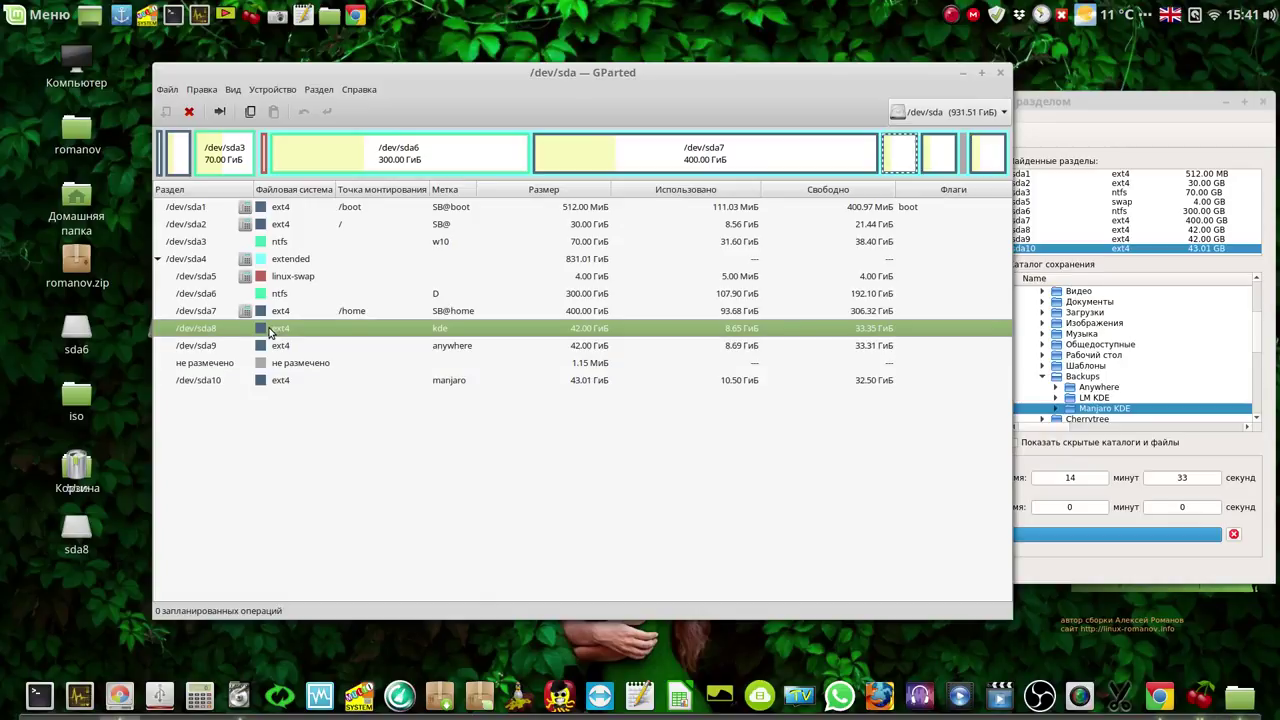
pyautogui.click(1108, 114)
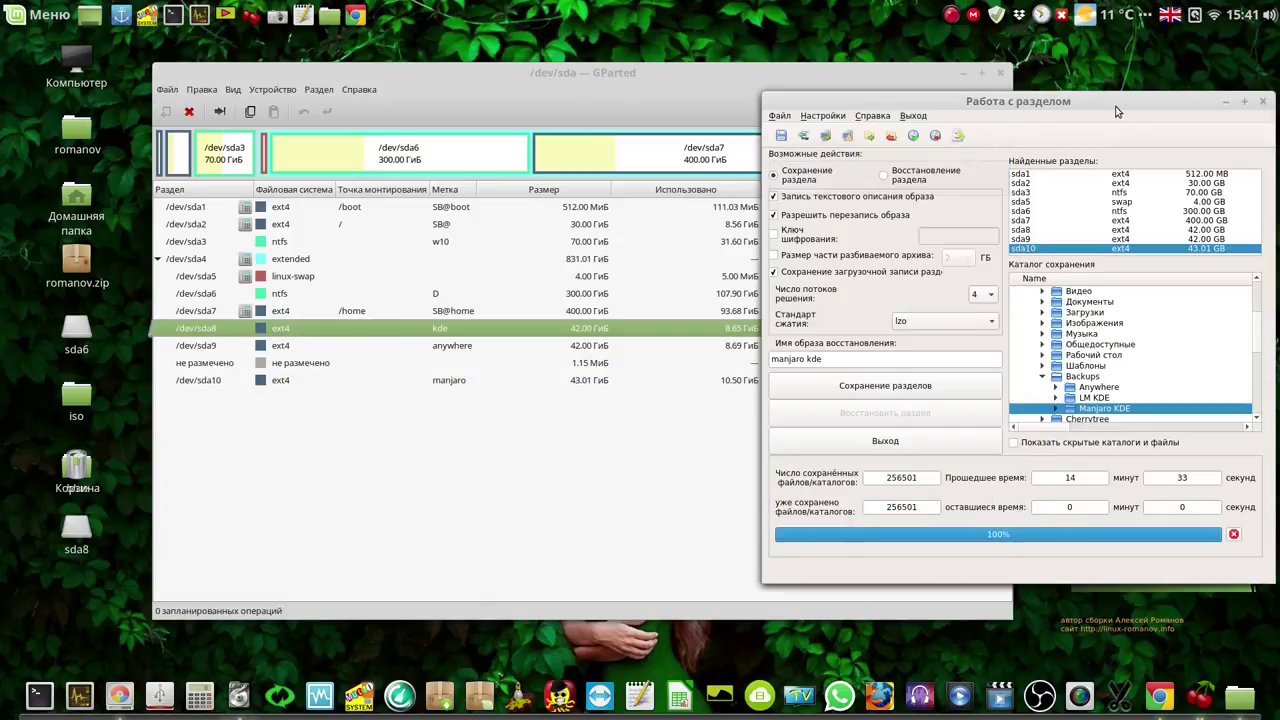
pyautogui.click(1030, 231)
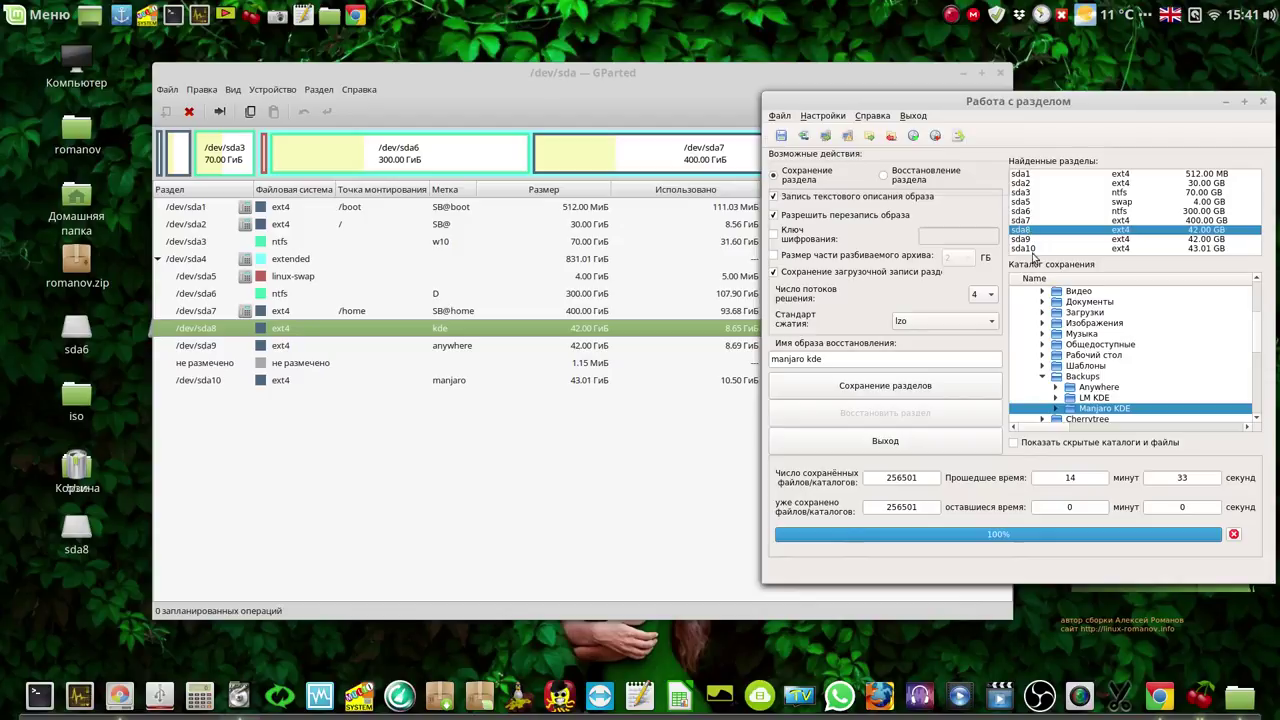
pyautogui.click(1076, 401)
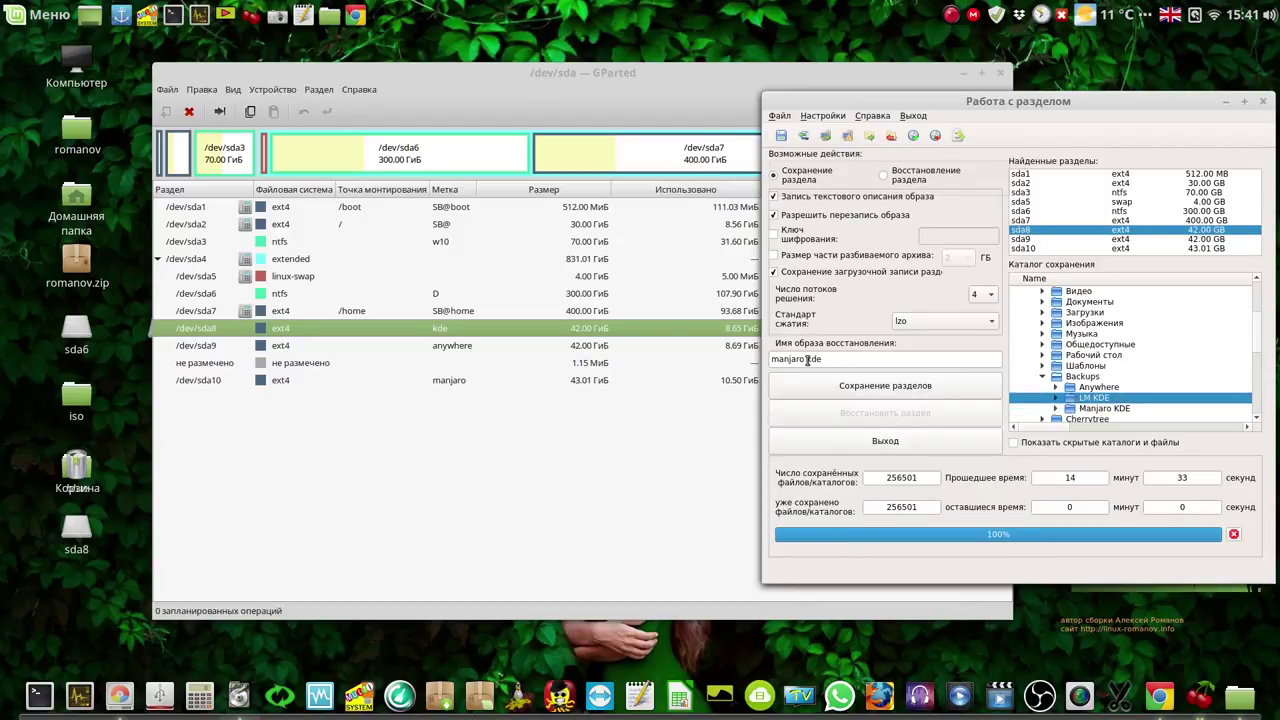
pyautogui.moveTo(805, 359); pyautogui.dragTo(770, 359)
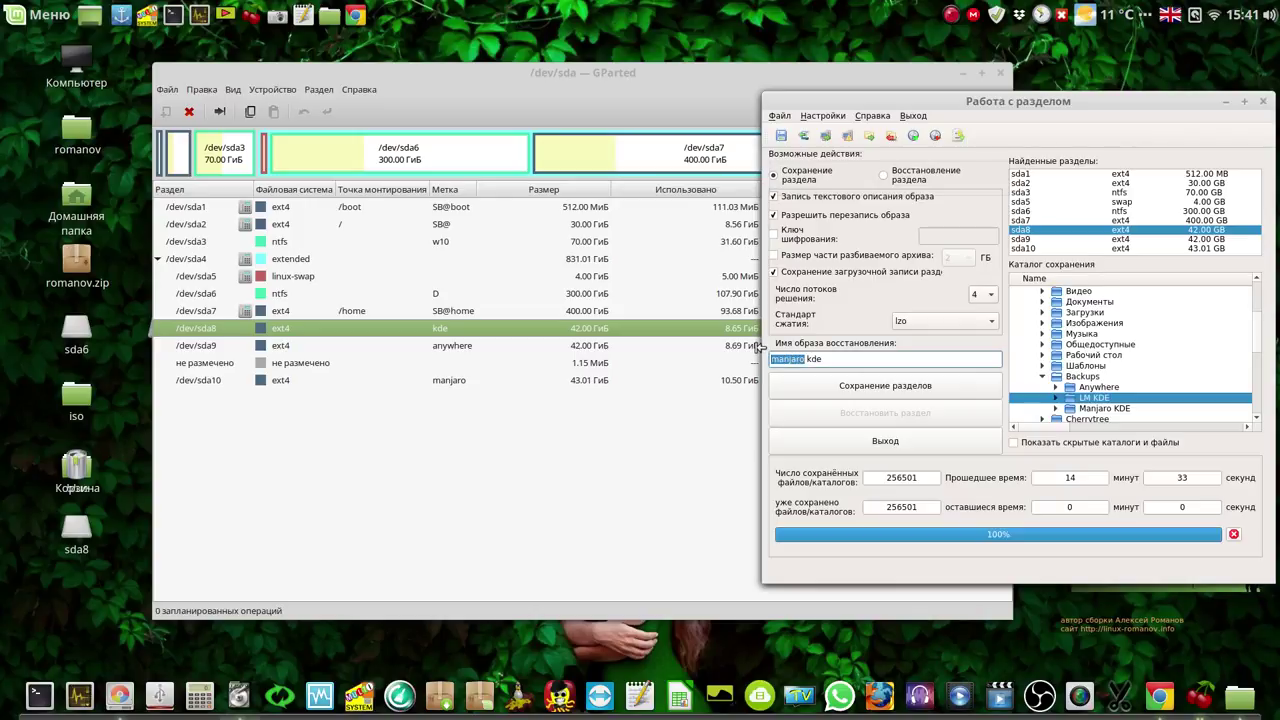
pyautogui.write('lm')
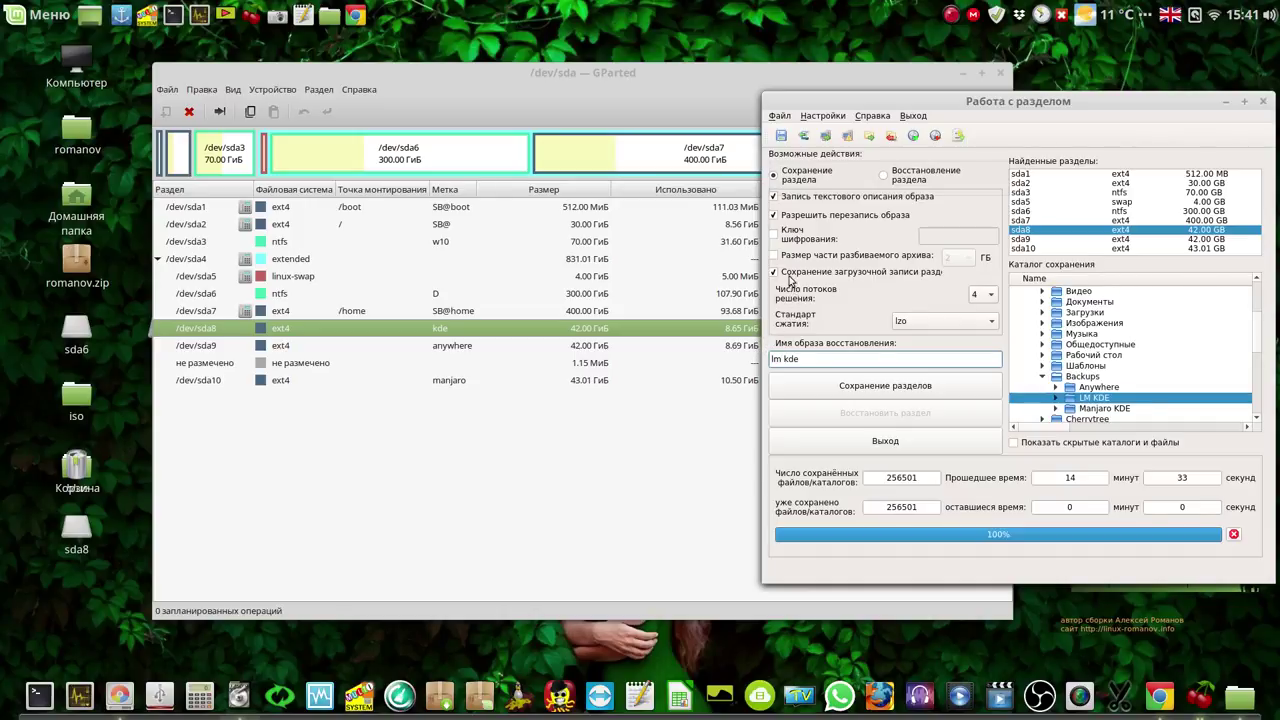
pyautogui.click(774, 273)
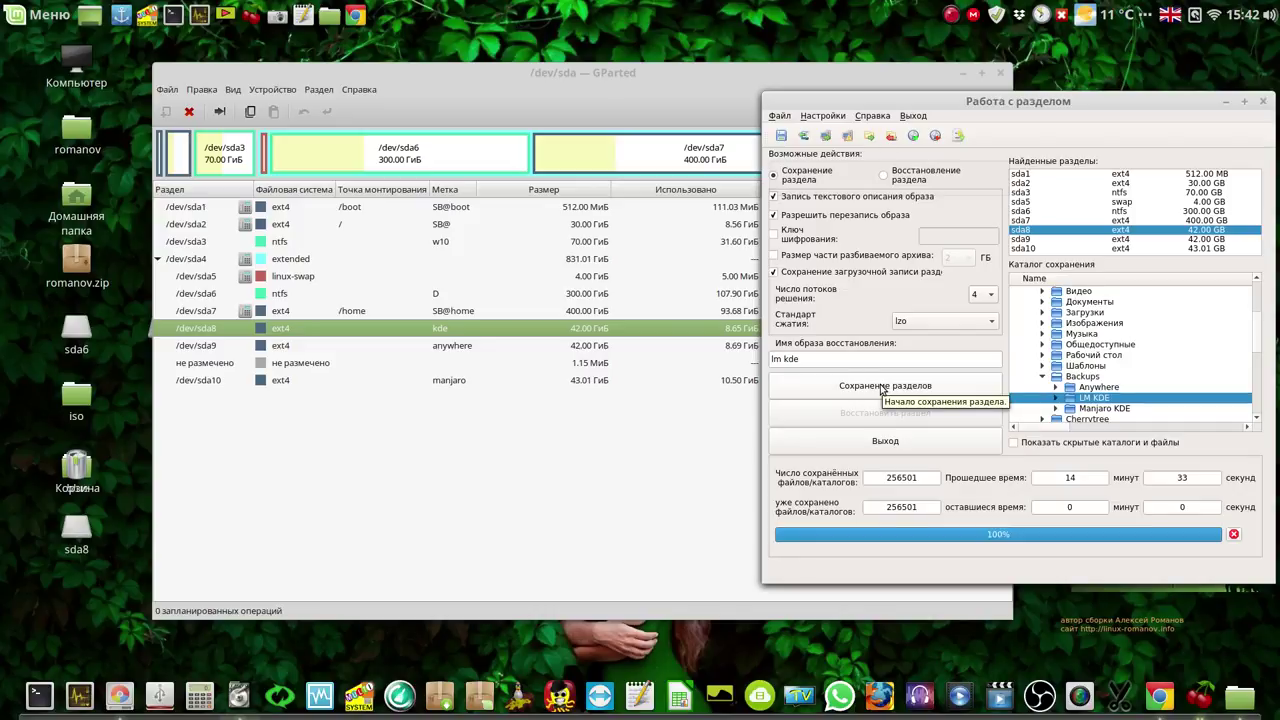
# Step: Start saving the sda8 partition and confirm the save parameters for the lm kde image
pyautogui.click(881, 387)
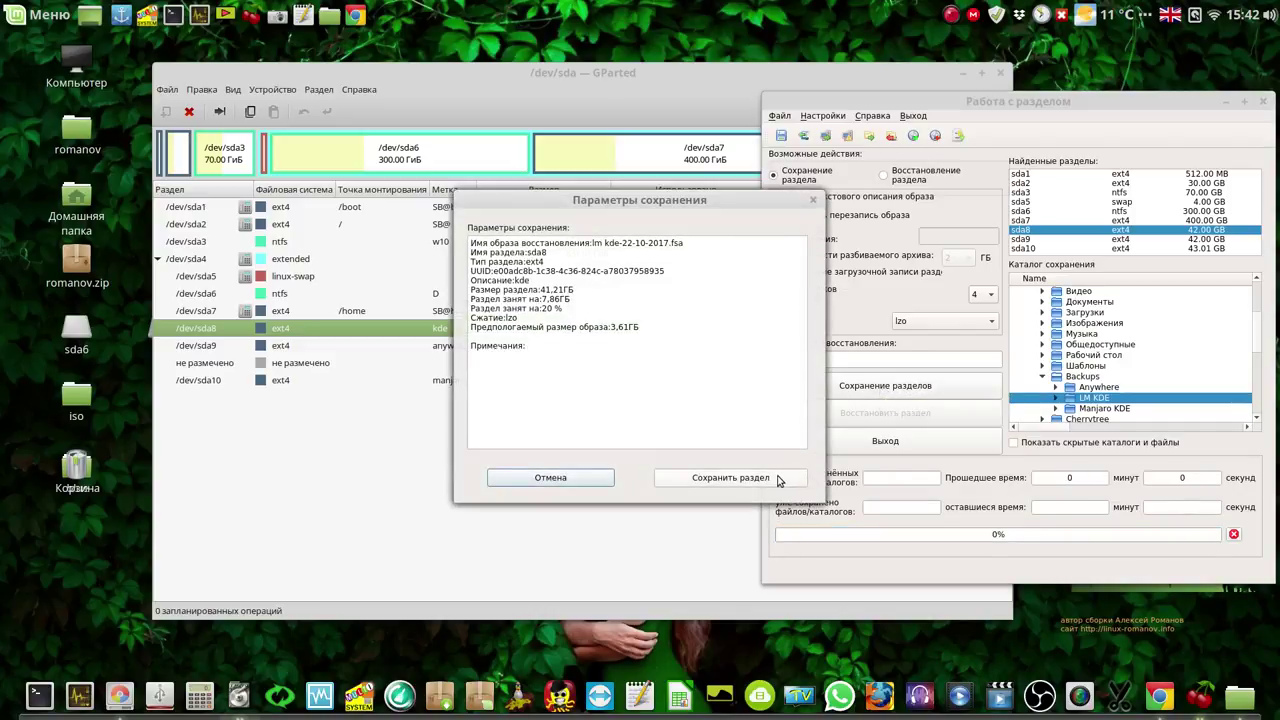
pyautogui.click(789, 474)
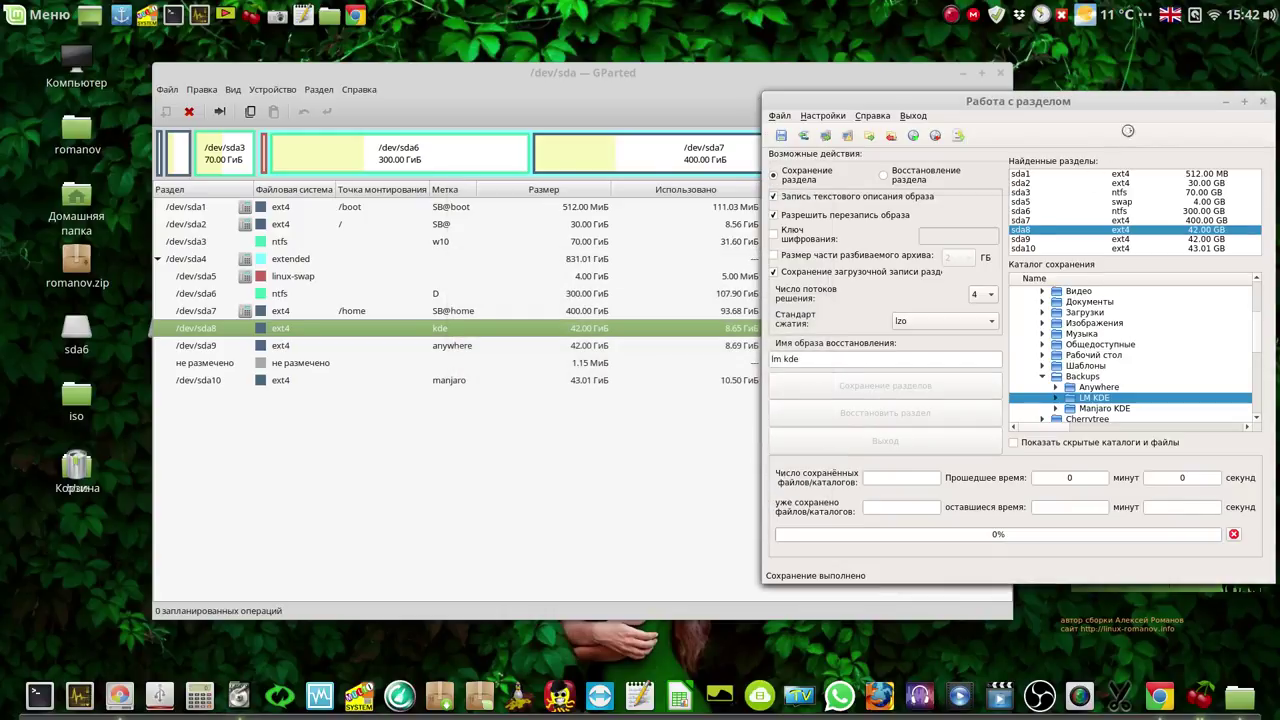
pyautogui.moveTo(1151, 100); pyautogui.dragTo(918, 104)
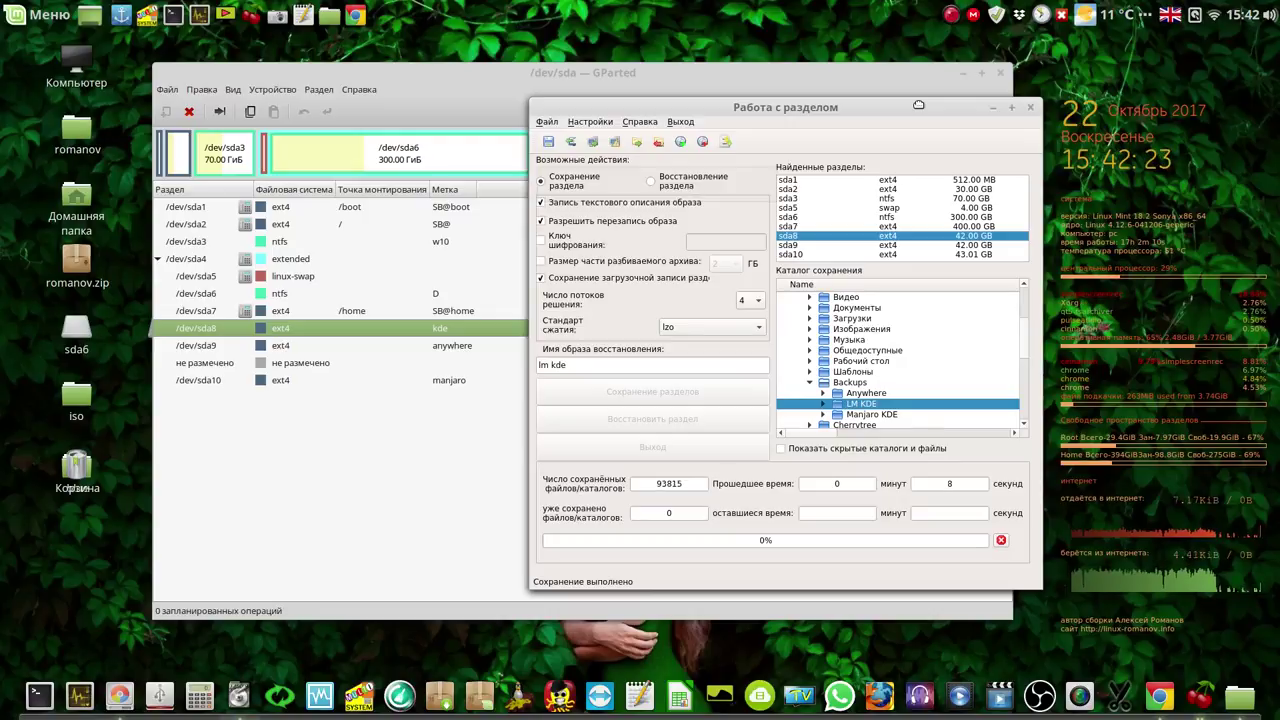
pyautogui.moveTo(918, 104); pyautogui.dragTo(1121, 96)
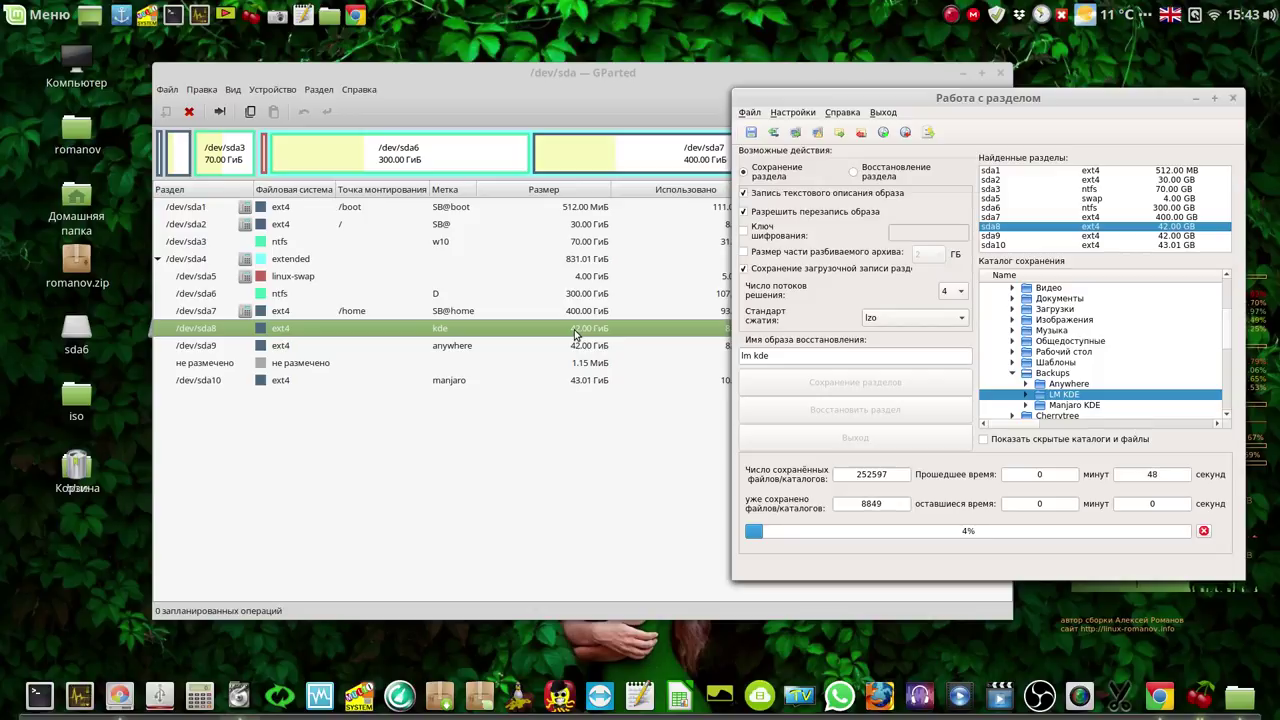
# Step: Look over the sda8 entry in GParted and shift its window aside while the backup runs
pyautogui.click(551, 89)
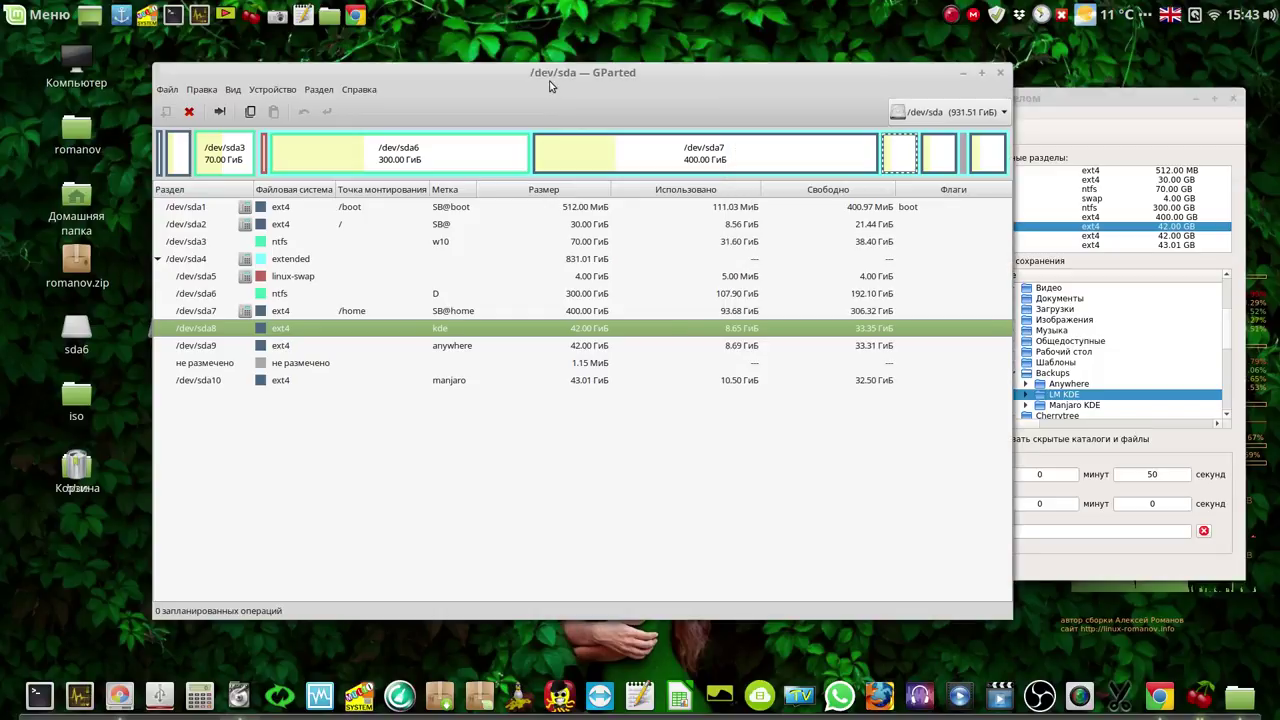
pyautogui.moveTo(549, 87); pyautogui.dragTo(420, 66)
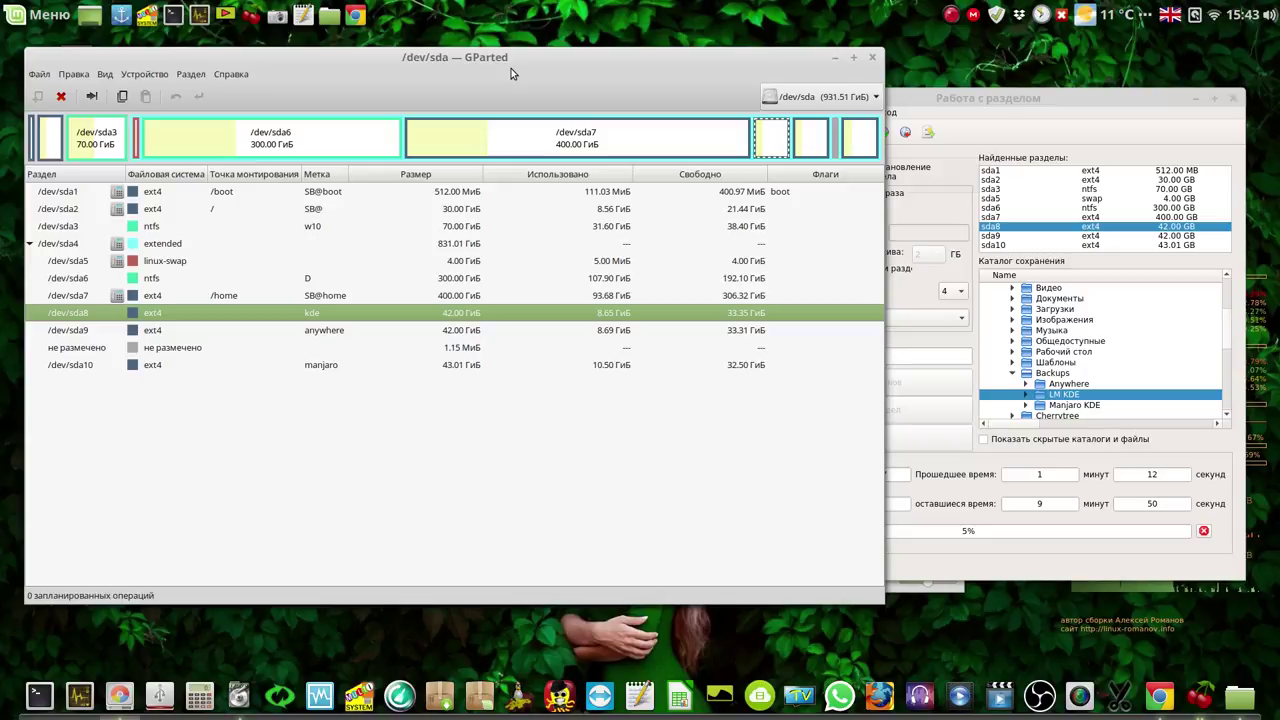
pyautogui.click(952, 16)
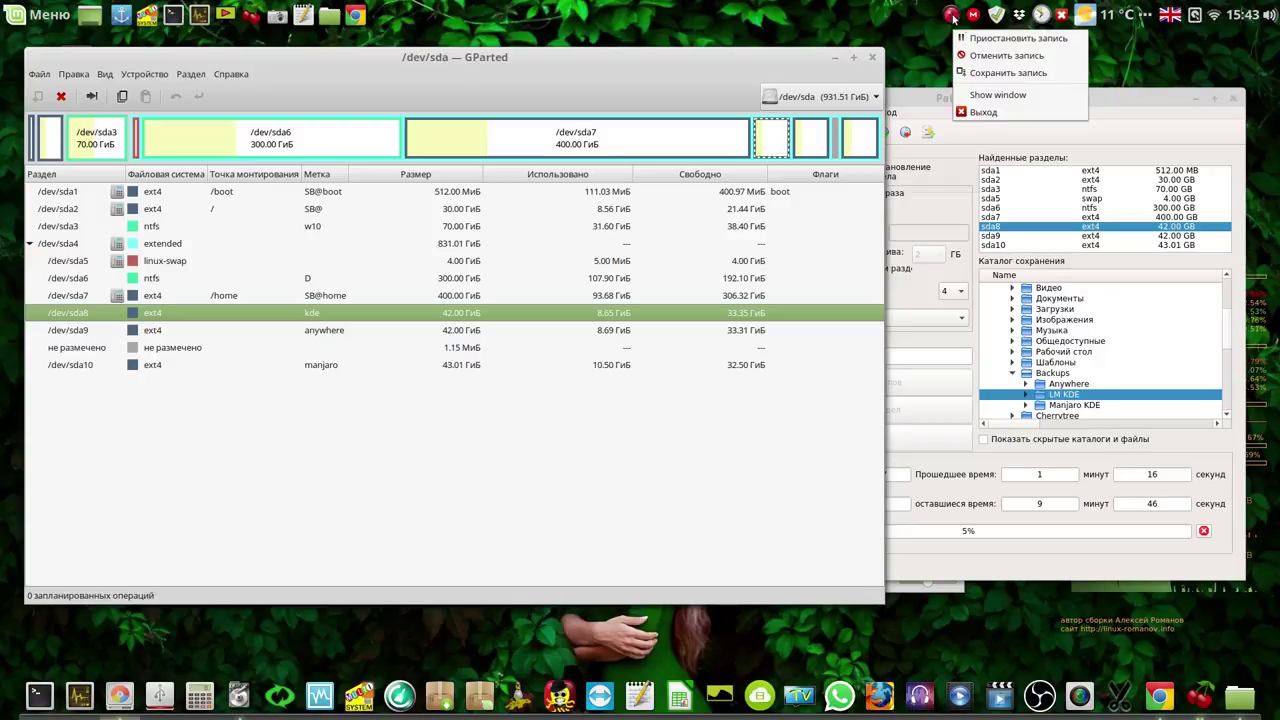
pyautogui.click(978, 38)
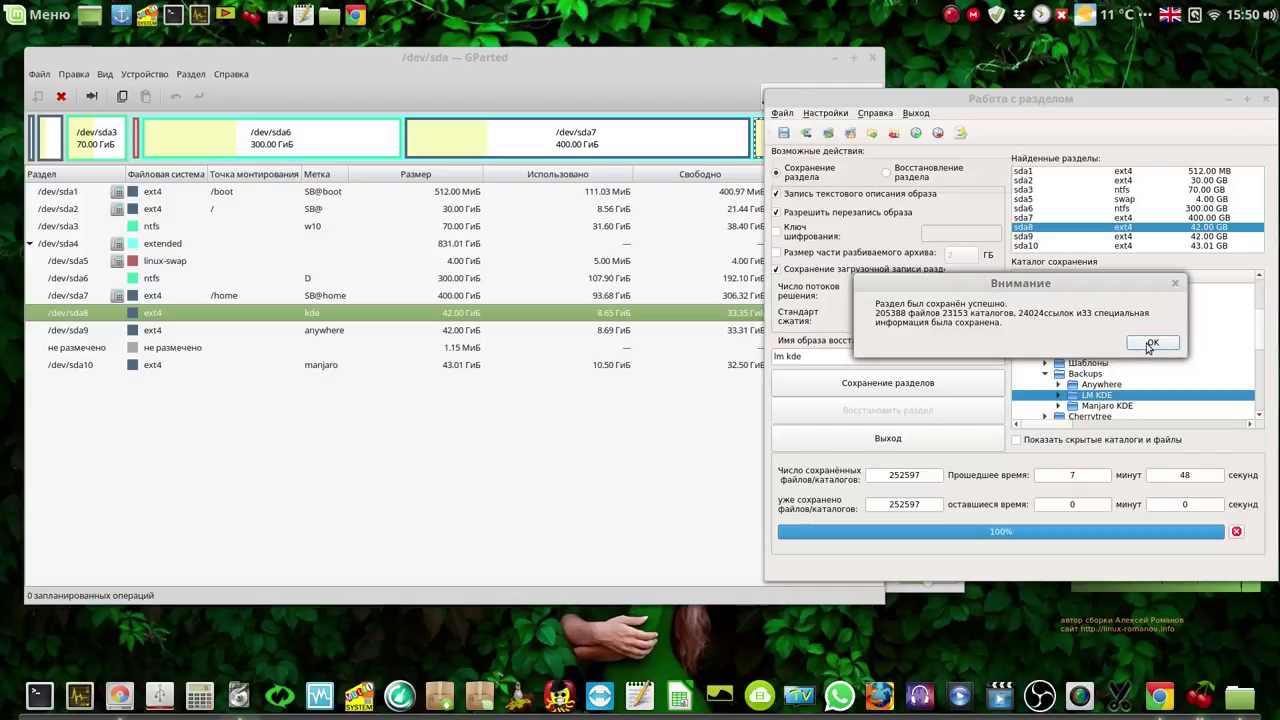
# Step: Acknowledge the finished sda8 backup and select lm kde-22-10-2017.fsa in the detailed file list of the LM KDE folder
pyautogui.click(1151, 343)
pyautogui.click(1243, 703)
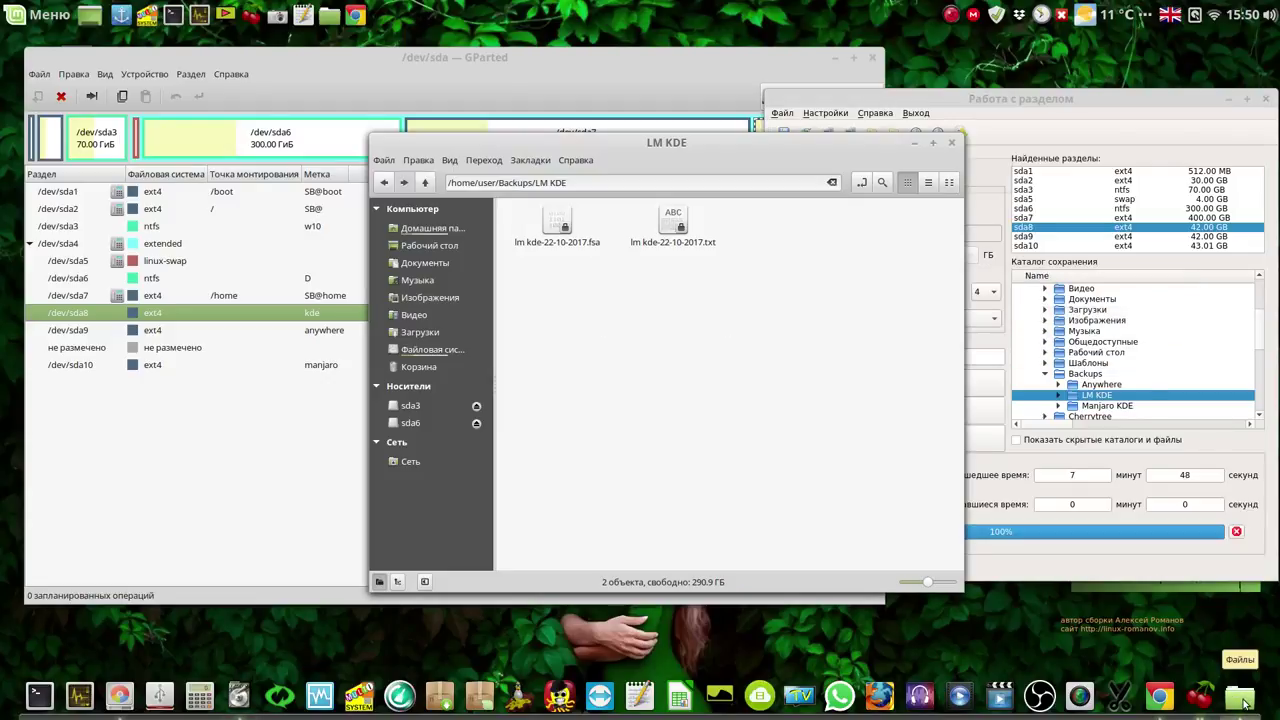
pyautogui.click(929, 183)
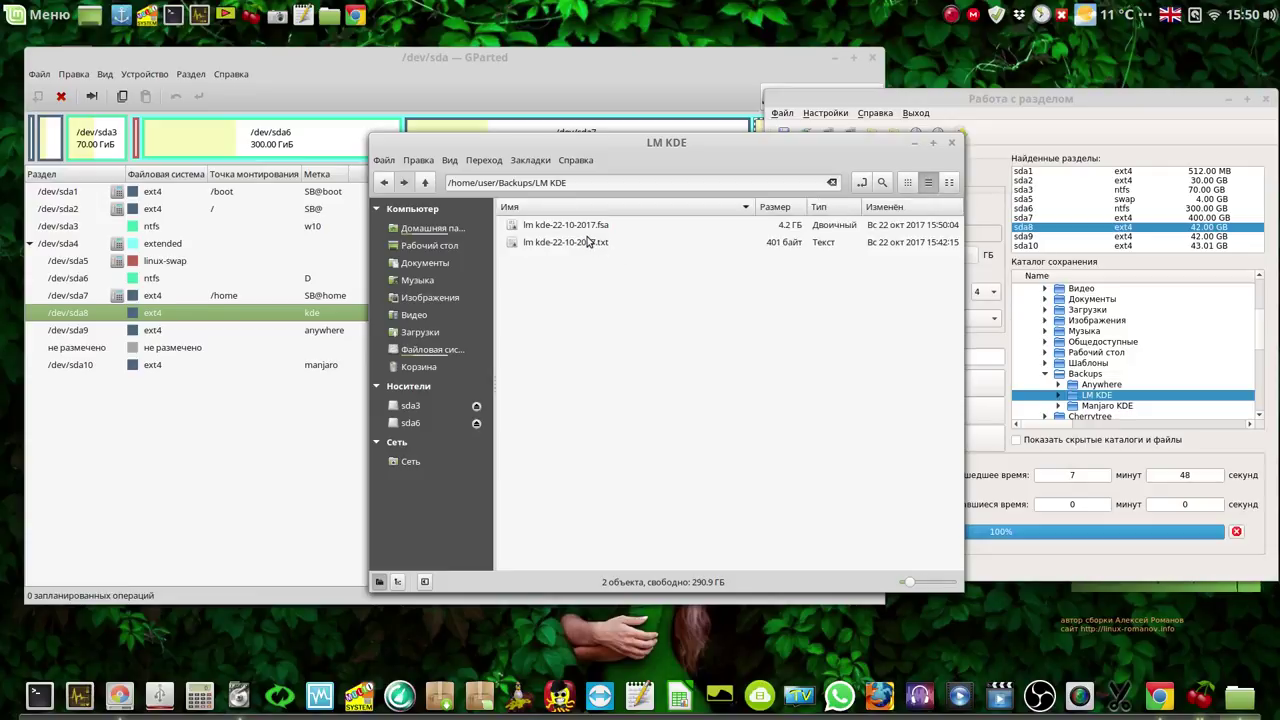
pyautogui.click(585, 230)
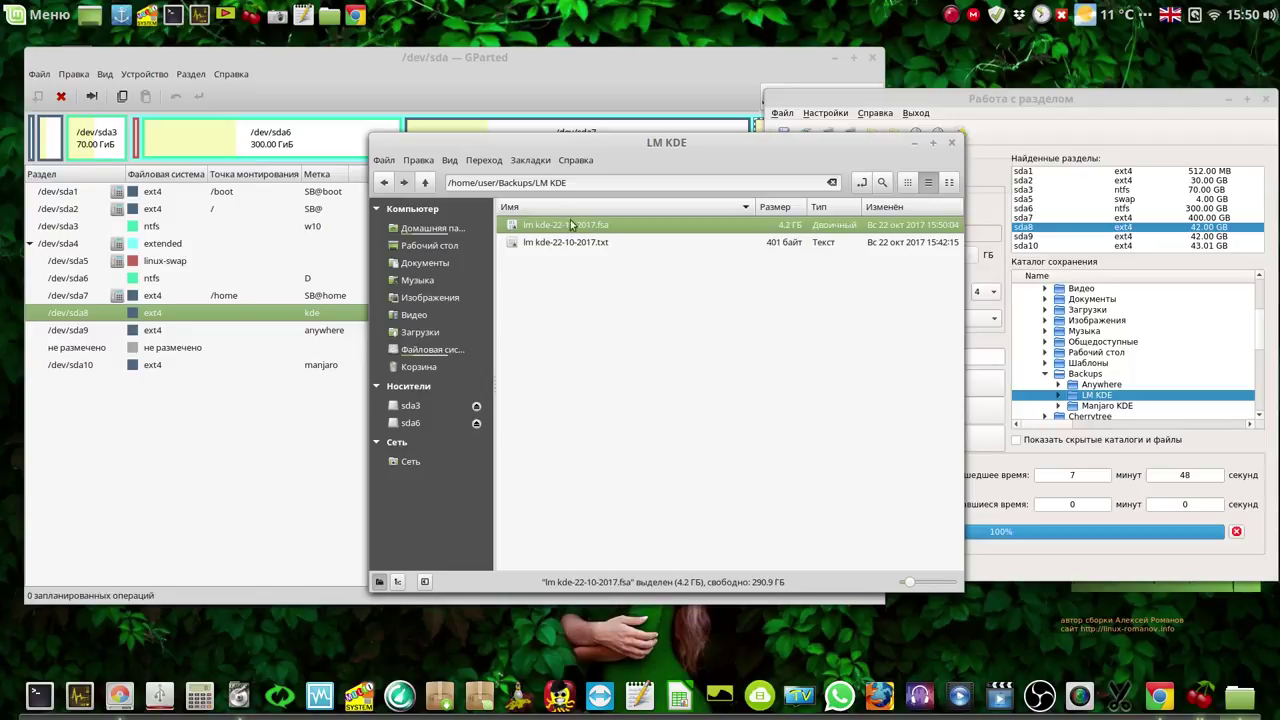
# Step: Check the backup files and their sizes in the Manjaro KDE and Anywhere folders, and return to the Backups folder
pyautogui.click(427, 186)
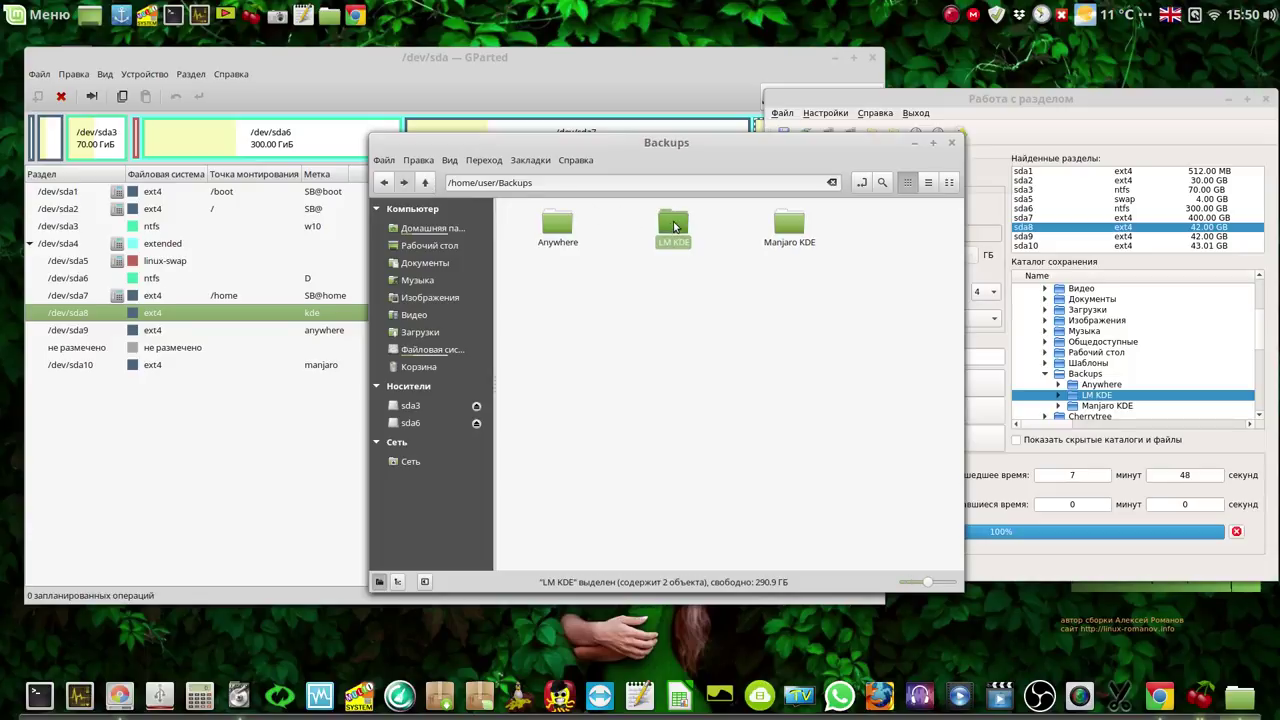
pyautogui.doubleClick(792, 224)
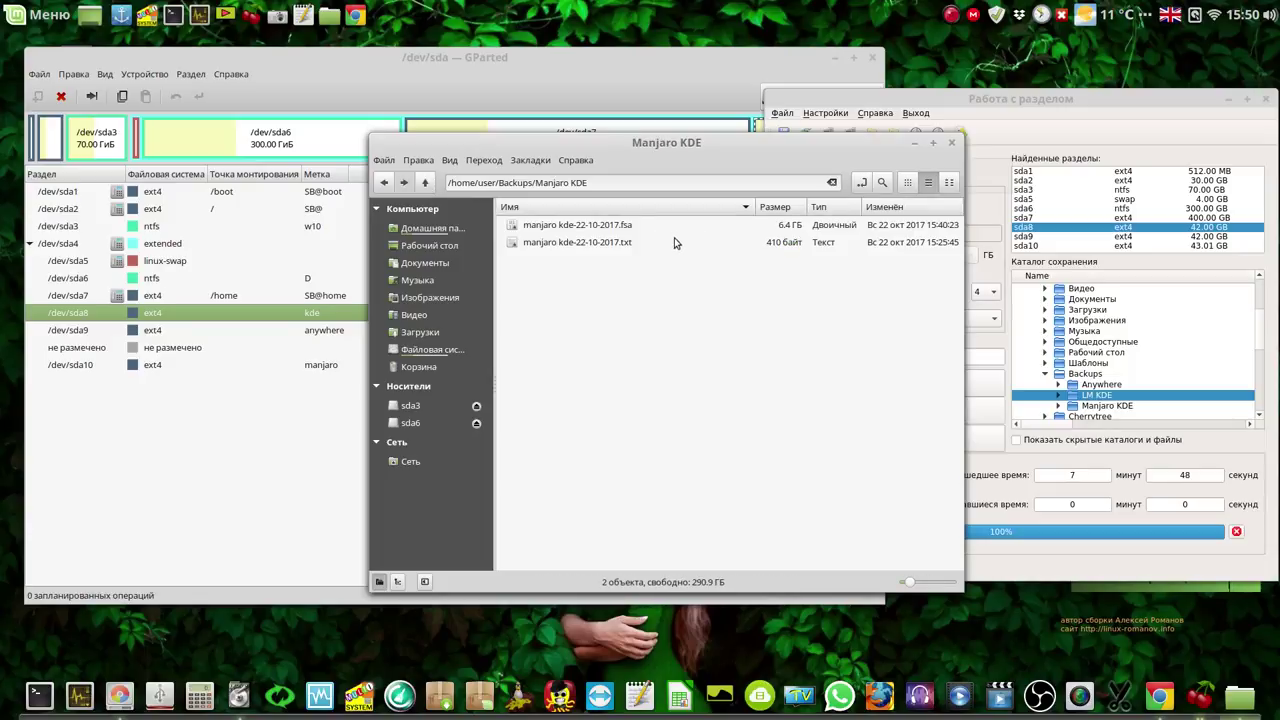
pyautogui.click(426, 186)
pyautogui.doubleClick(562, 226)
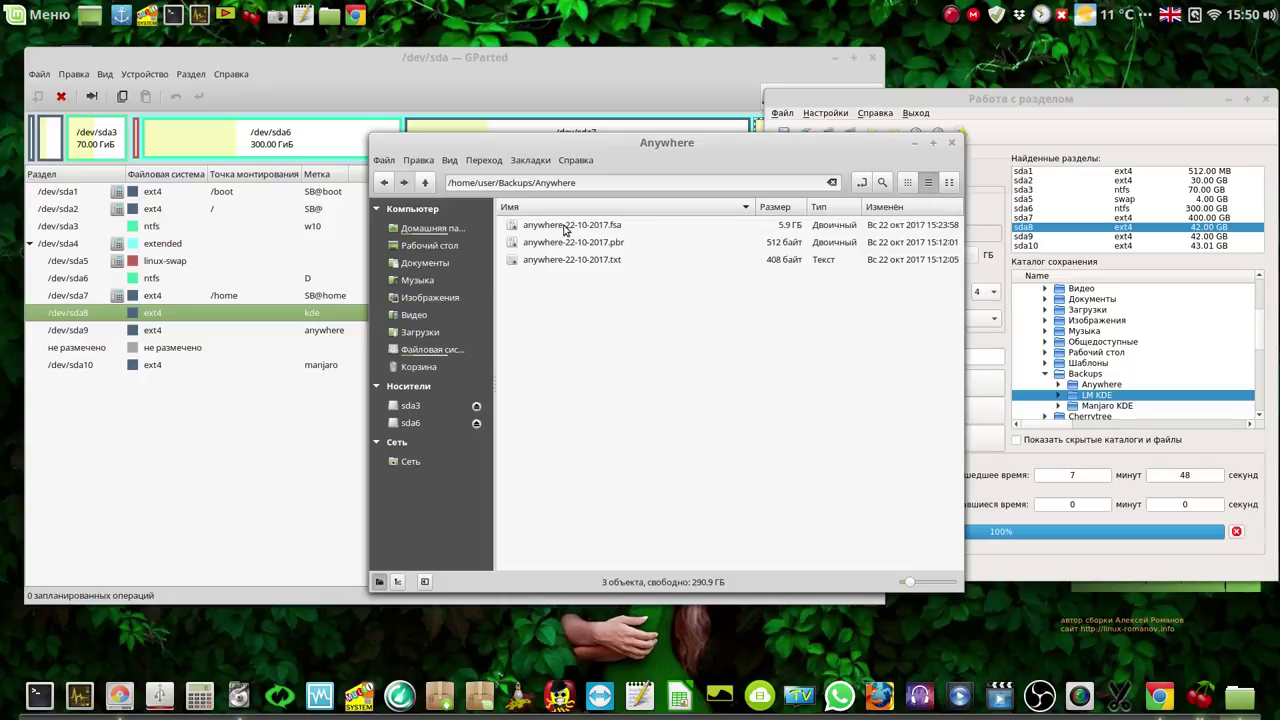
pyautogui.click(565, 226)
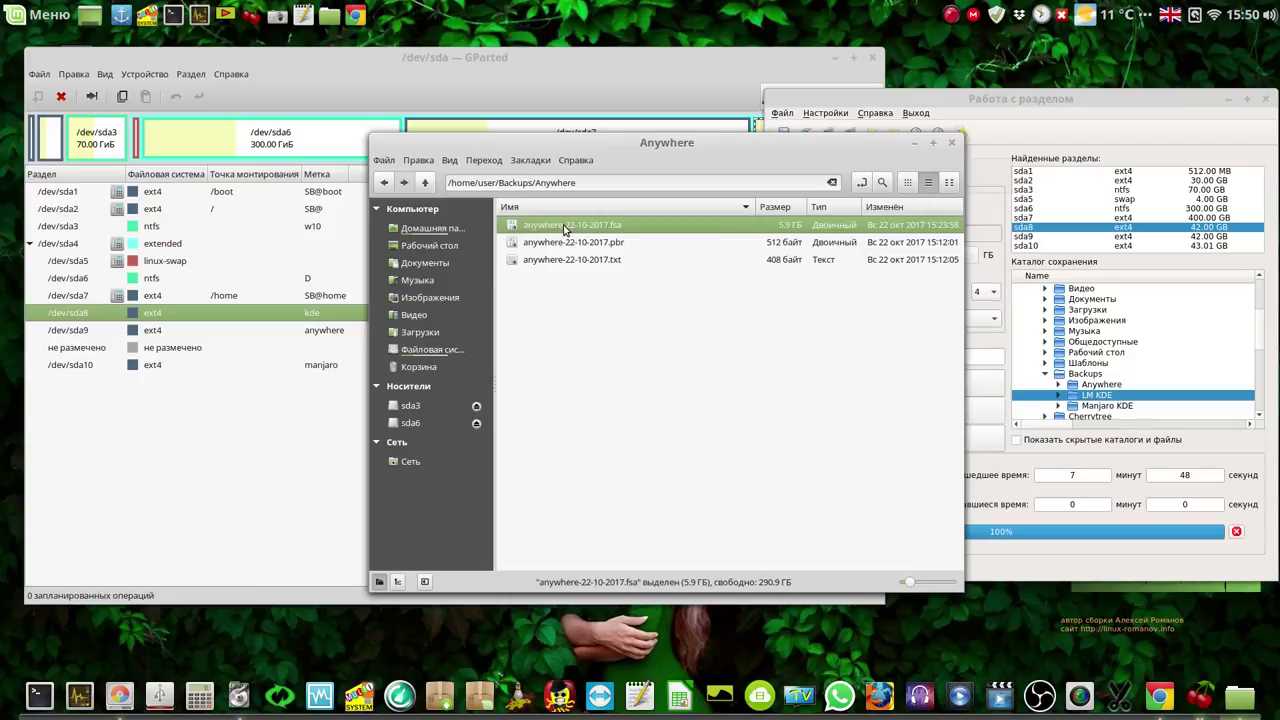
pyautogui.click(425, 186)
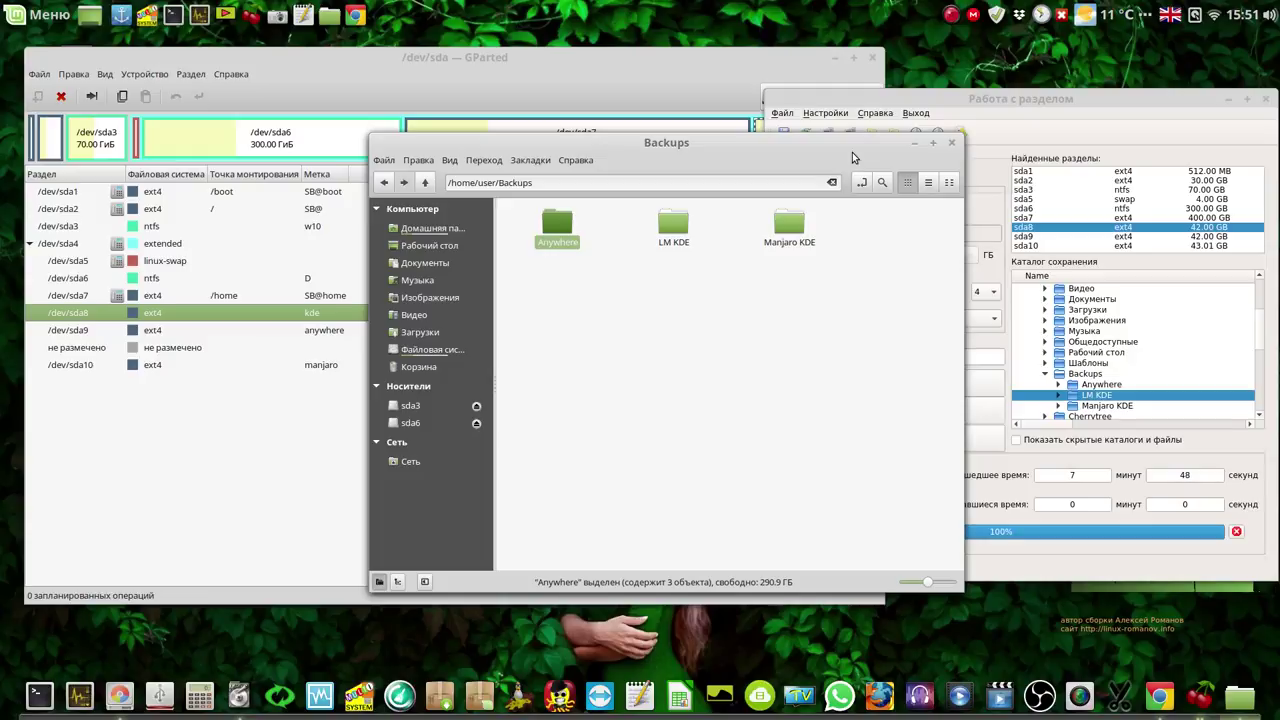
# Step: Compare the used space of partitions sda9 and sda10 in GParted and return to the Backups folder window
pyautogui.click(155, 337)
pyautogui.click(155, 330)
pyautogui.click(160, 368)
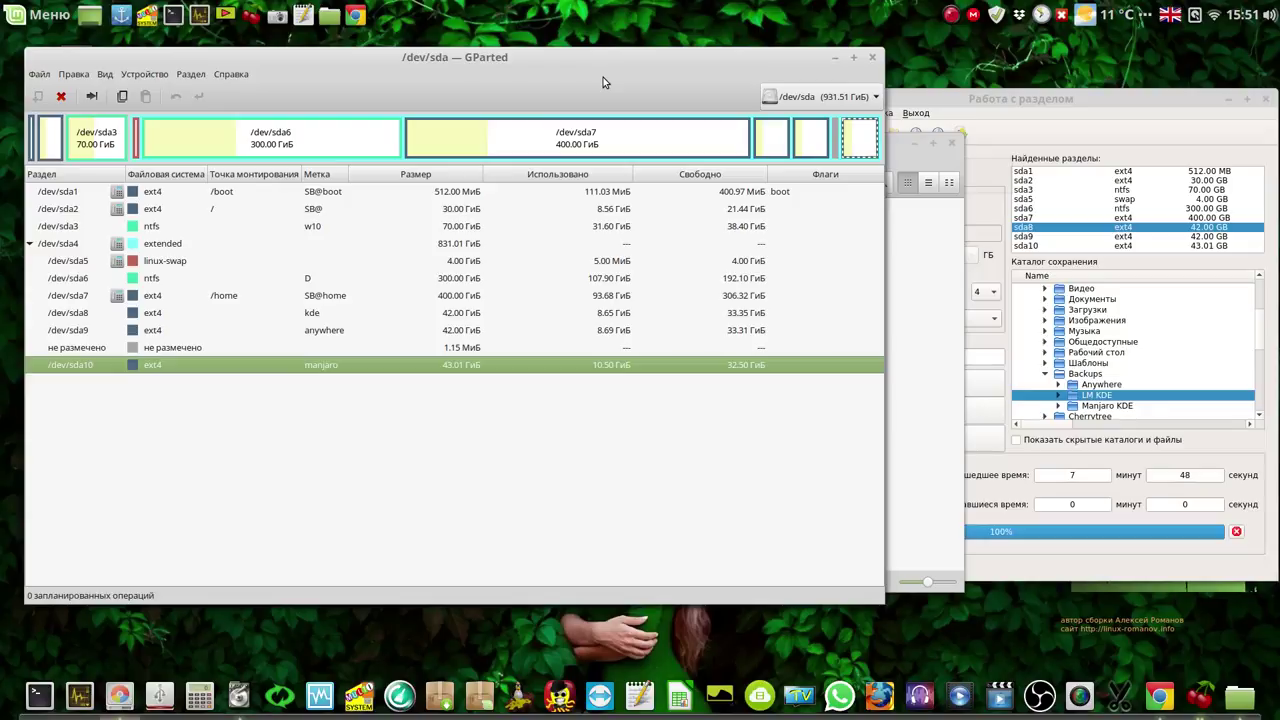
pyautogui.click(907, 167)
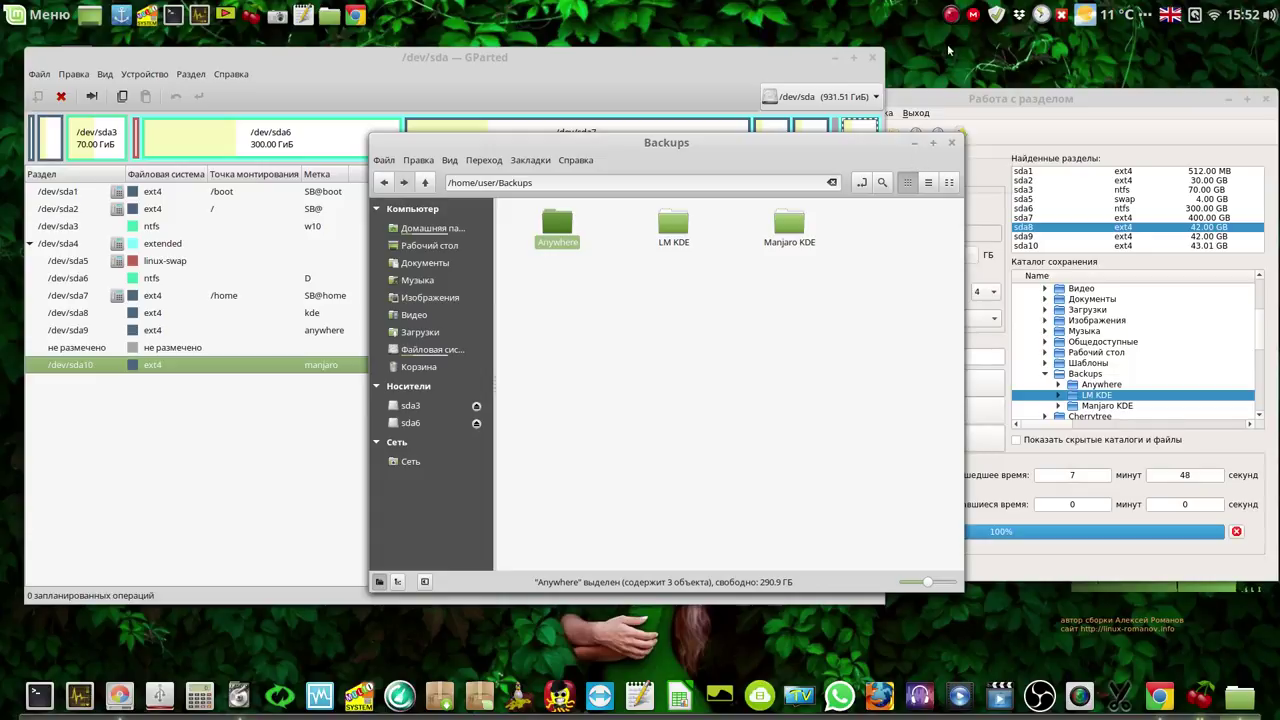
pyautogui.click(951, 15)
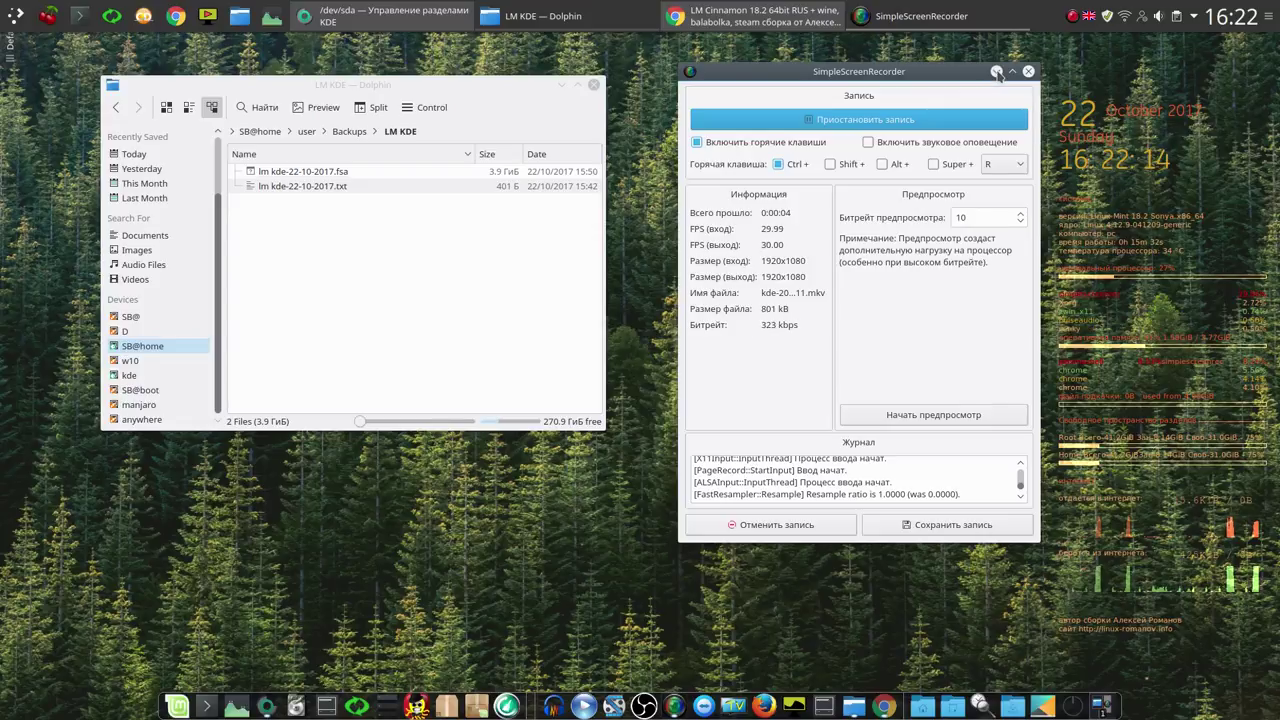
# Step: Minimize the screen recorder, launch Systemback with the administrator password, and place its window beside the file manager
pyautogui.click(997, 72)
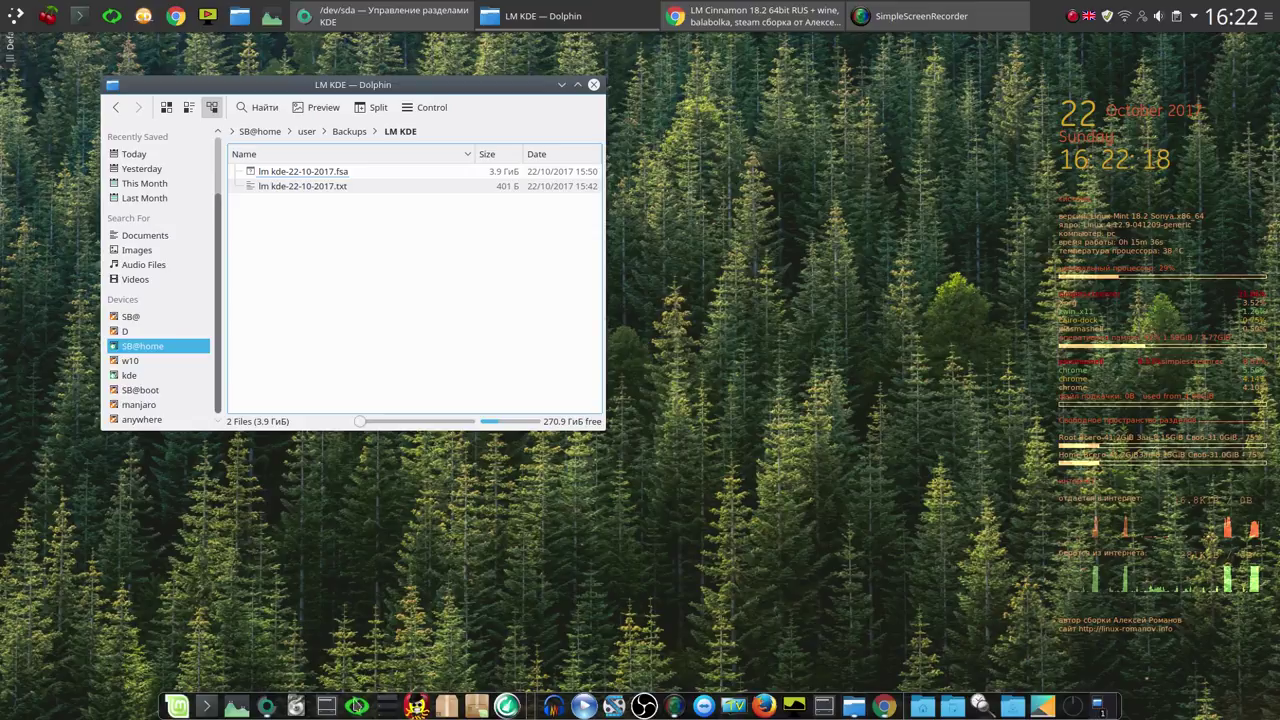
pyautogui.click(357, 703)
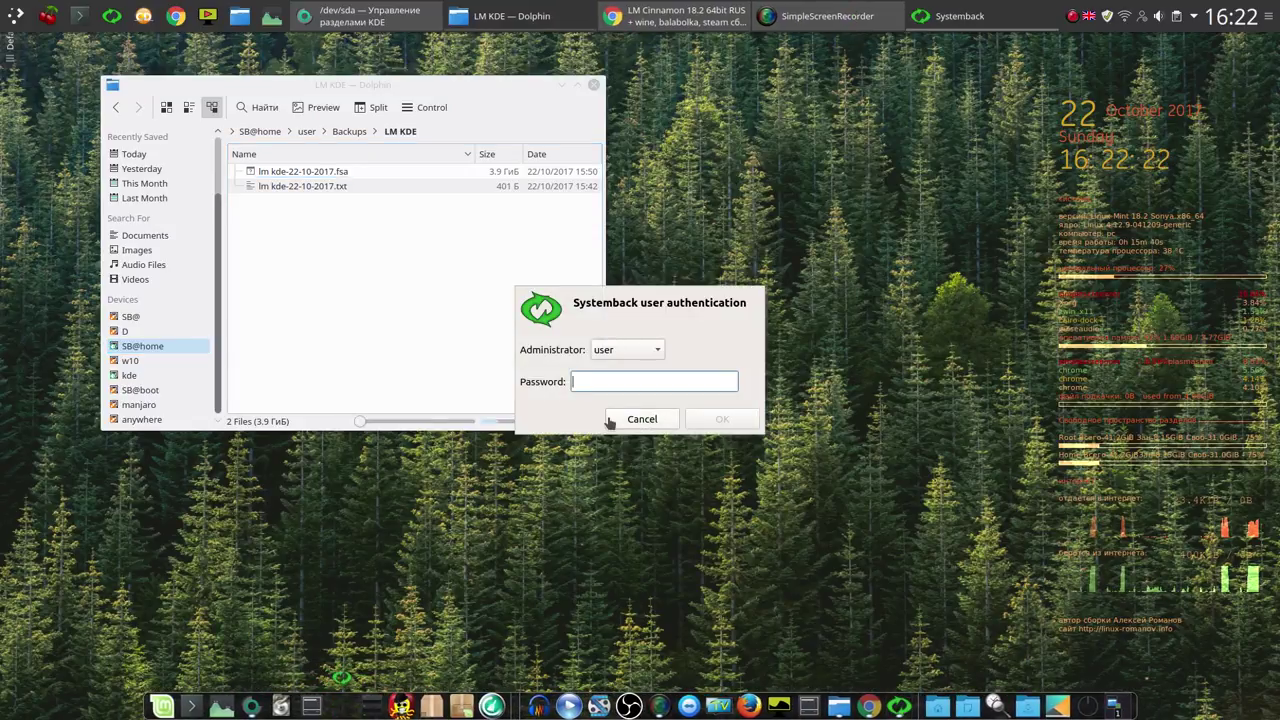
pyautogui.write('1')
pyautogui.click(713, 420)
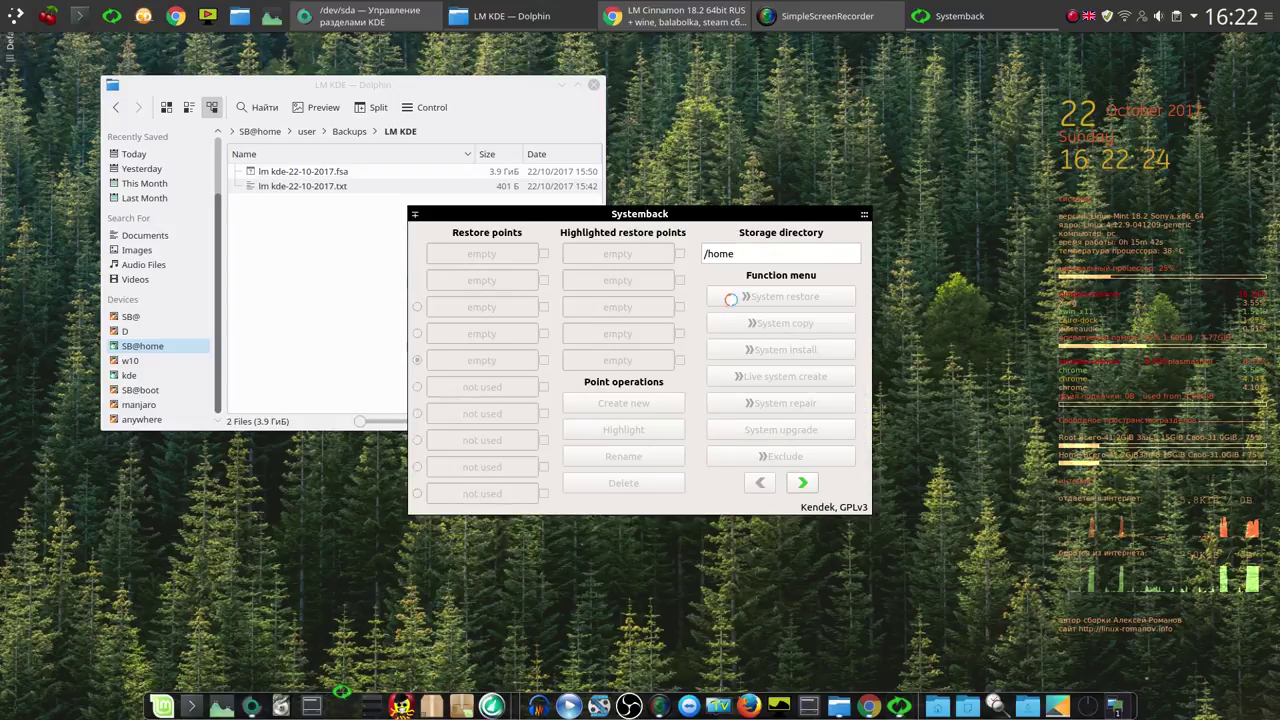
pyautogui.moveTo(760, 211); pyautogui.dragTo(969, 110)
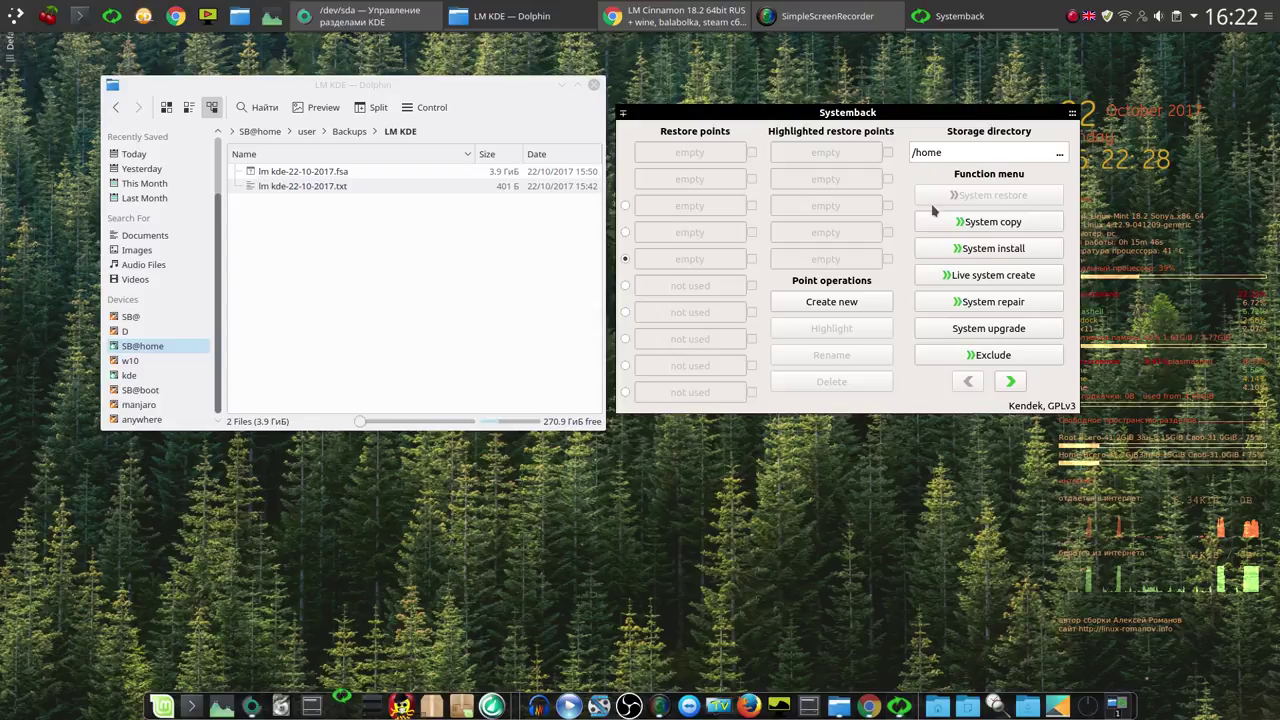
# Step: Set the Systemback storage directory to /media/user/SB@home/user/Backups/LM KDE
pyautogui.click(1059, 156)
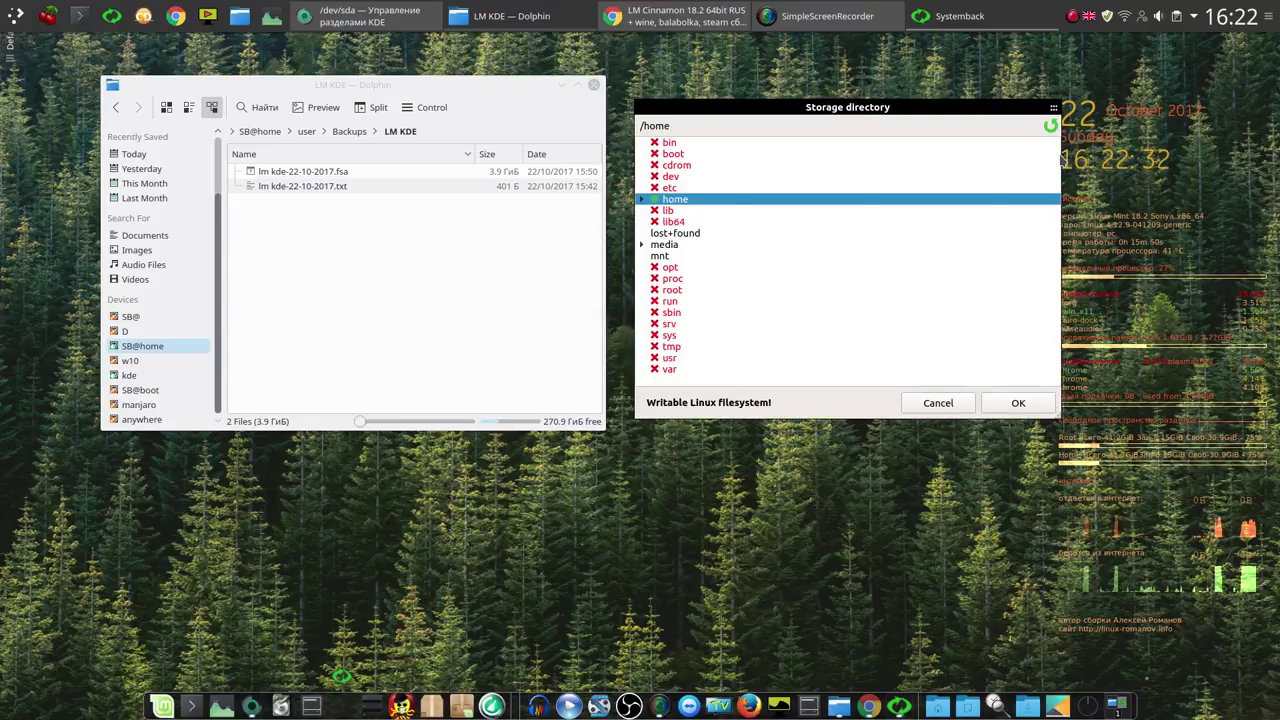
pyautogui.click(642, 245)
pyautogui.click(655, 256)
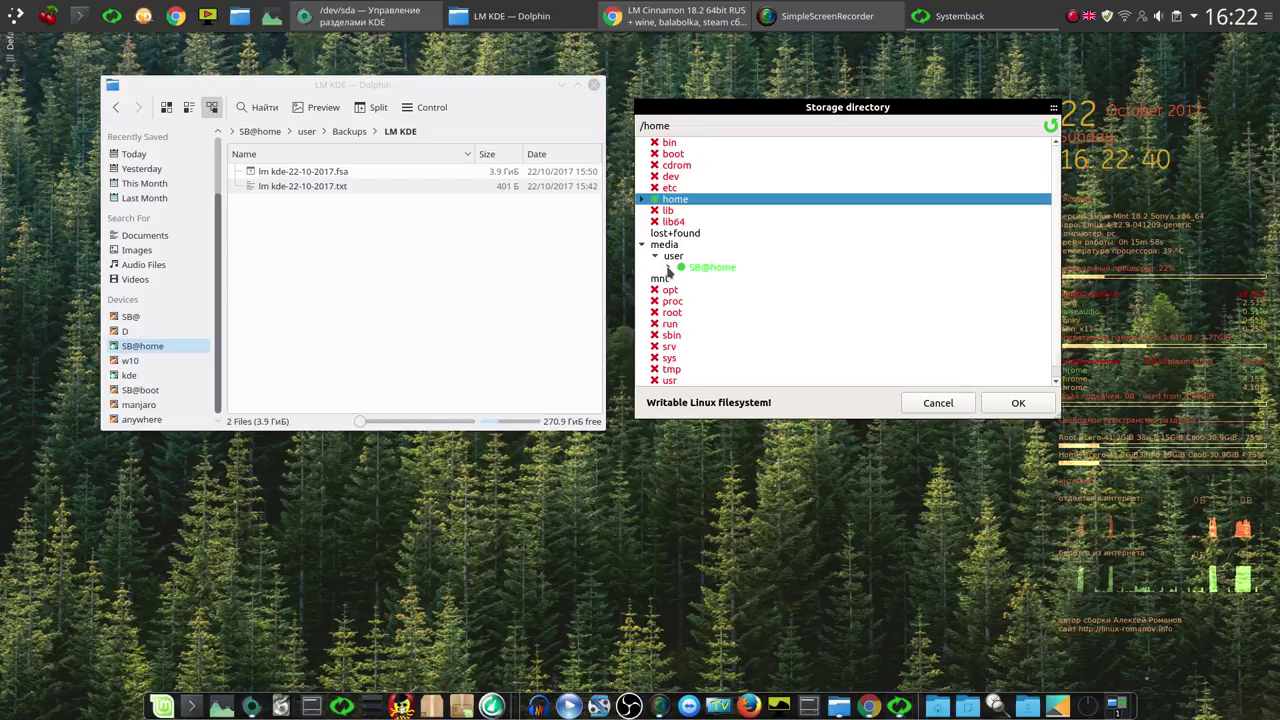
pyautogui.click(668, 268)
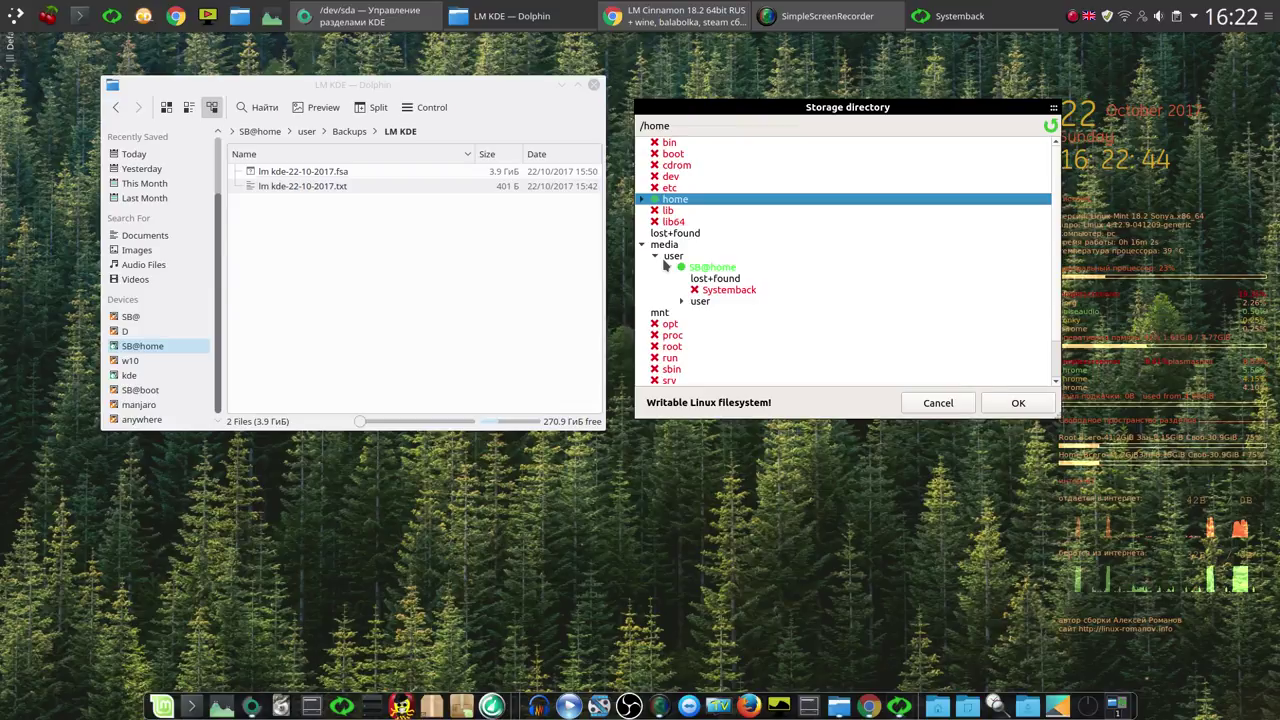
pyautogui.click(681, 301)
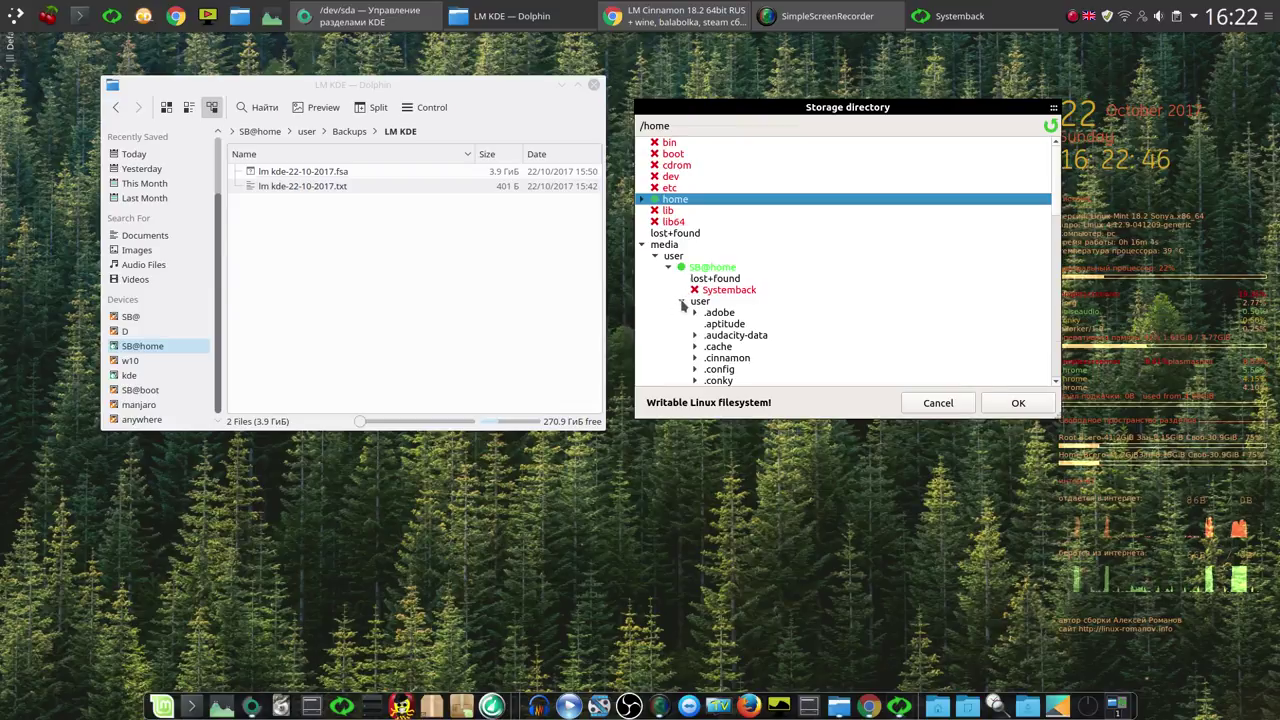
pyautogui.scroll(-4, 883, 320)
pyautogui.click(883, 323)
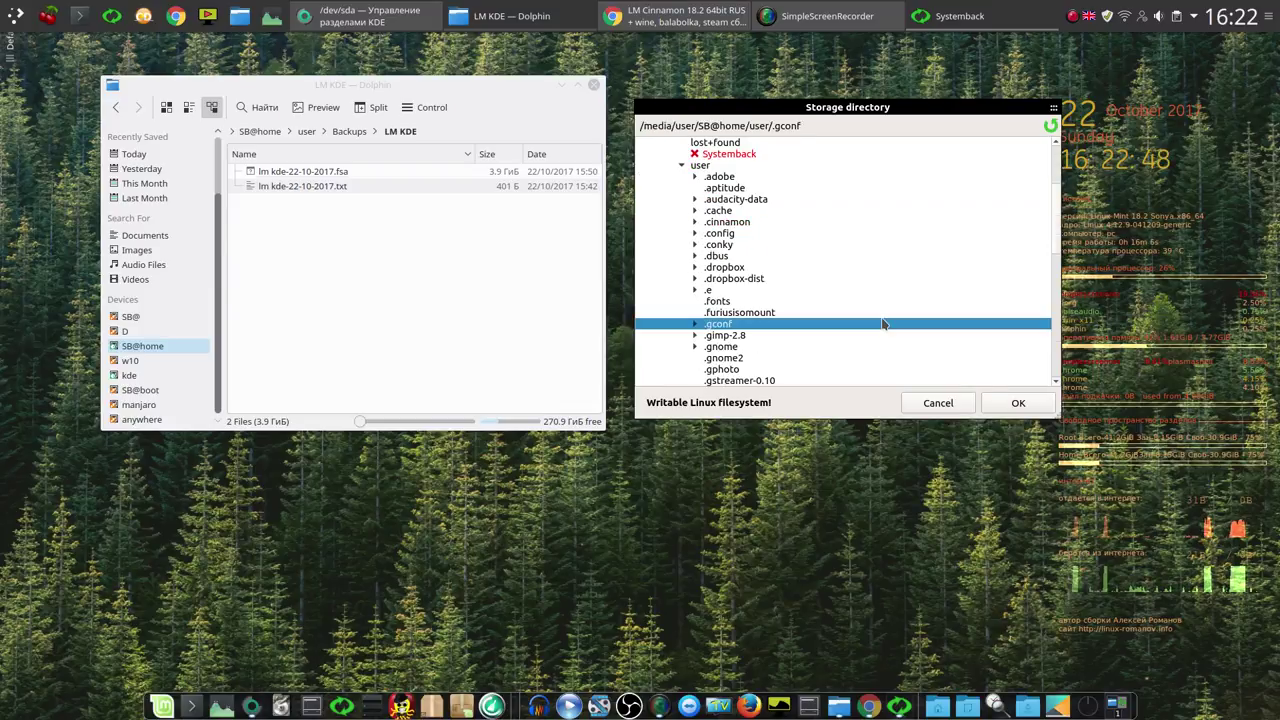
pyautogui.scroll(-6, 882, 324)
pyautogui.scroll(-2, 878, 323)
pyautogui.scroll(1, 877, 323)
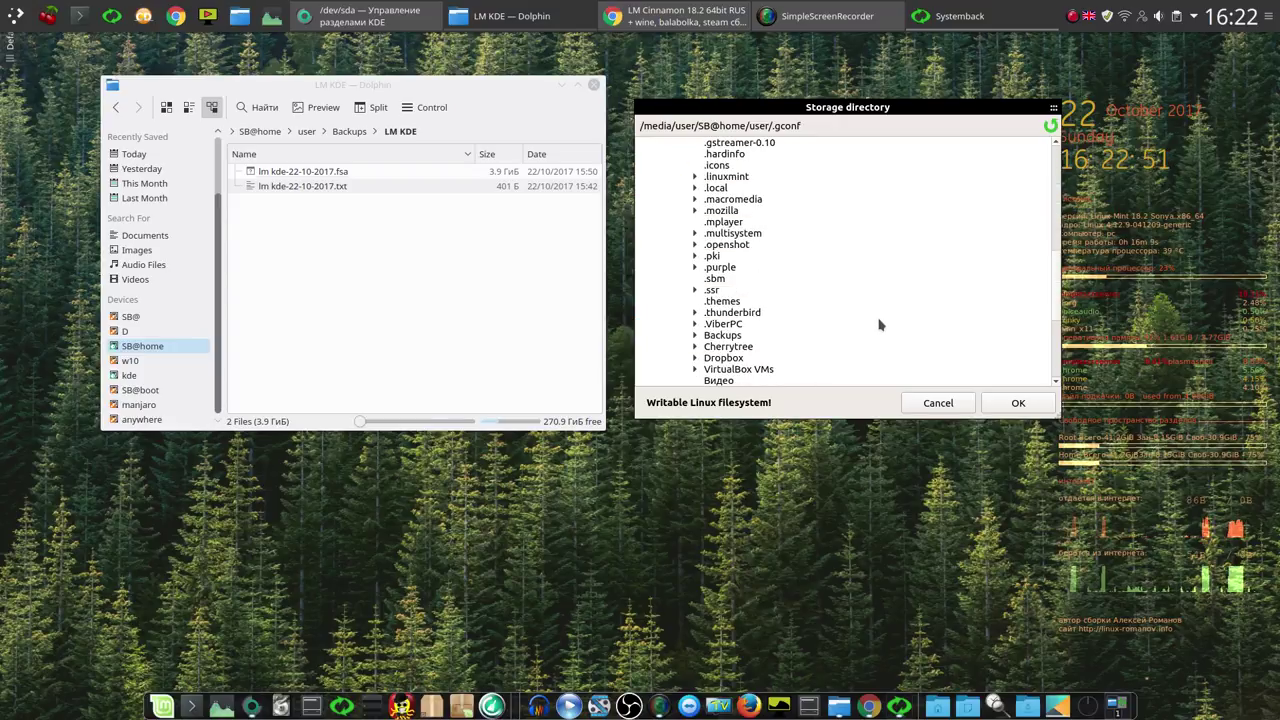
pyautogui.click(695, 335)
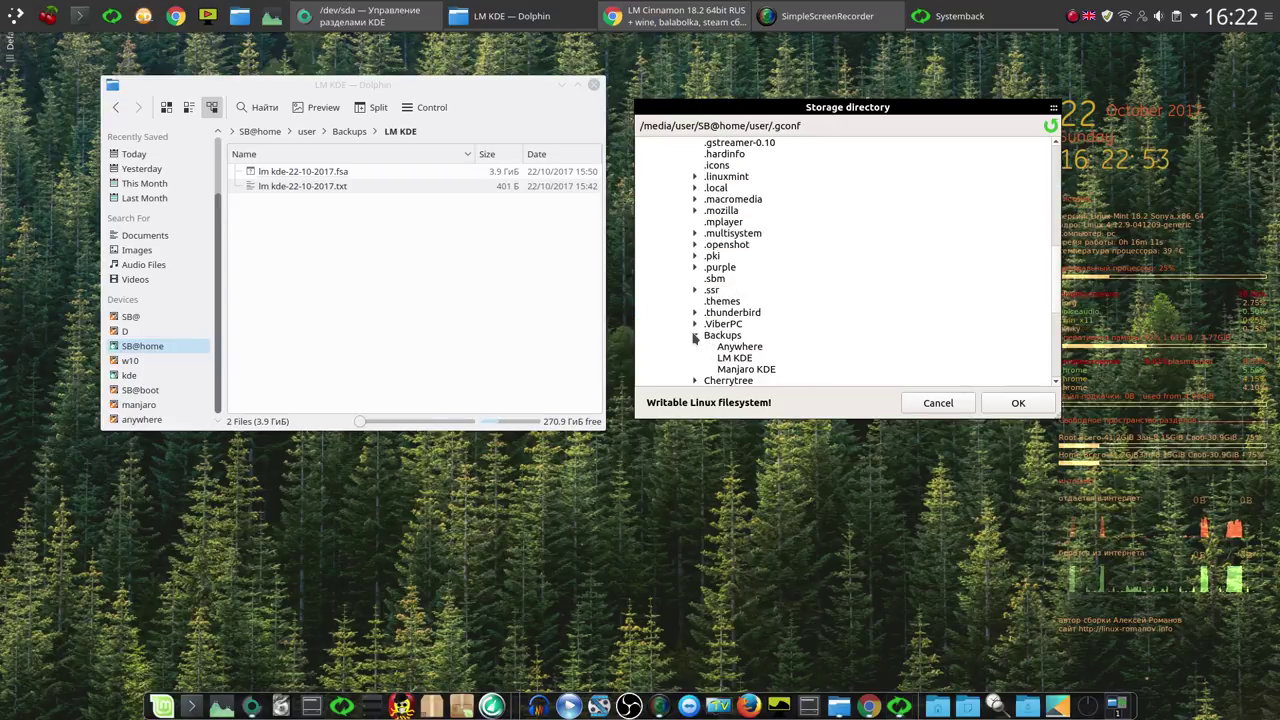
pyautogui.click(744, 363)
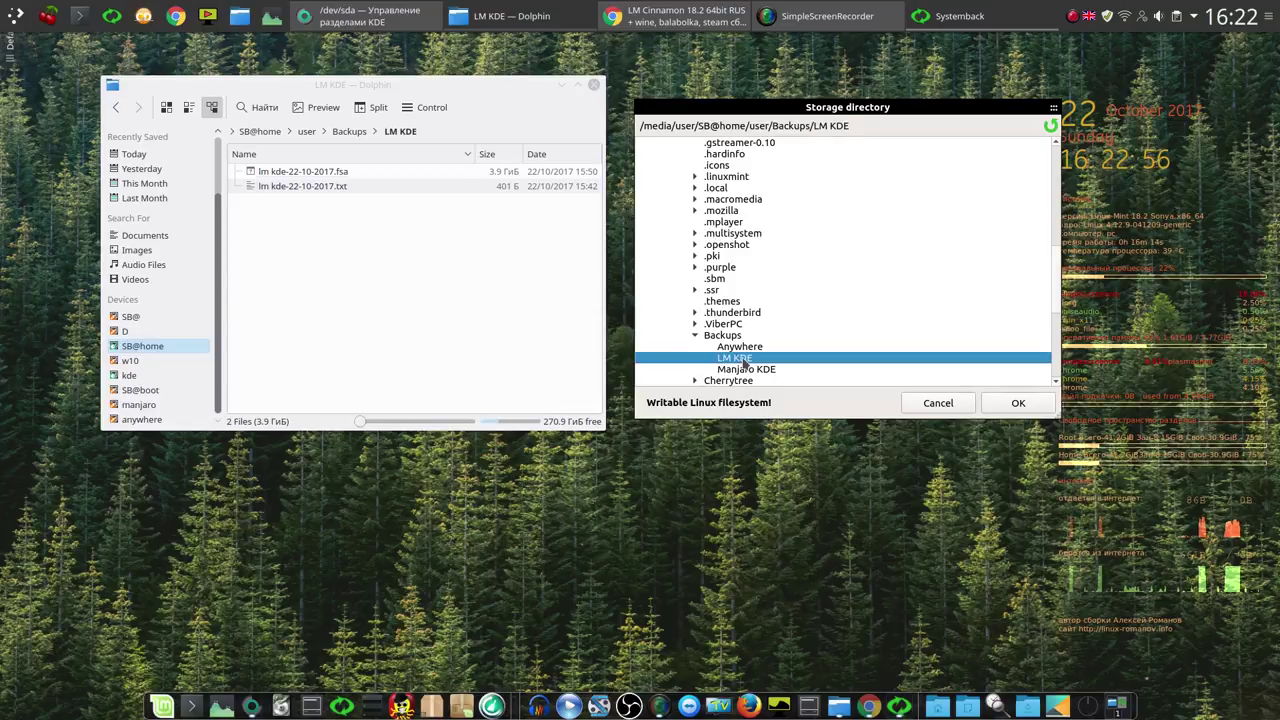
pyautogui.click(1022, 404)
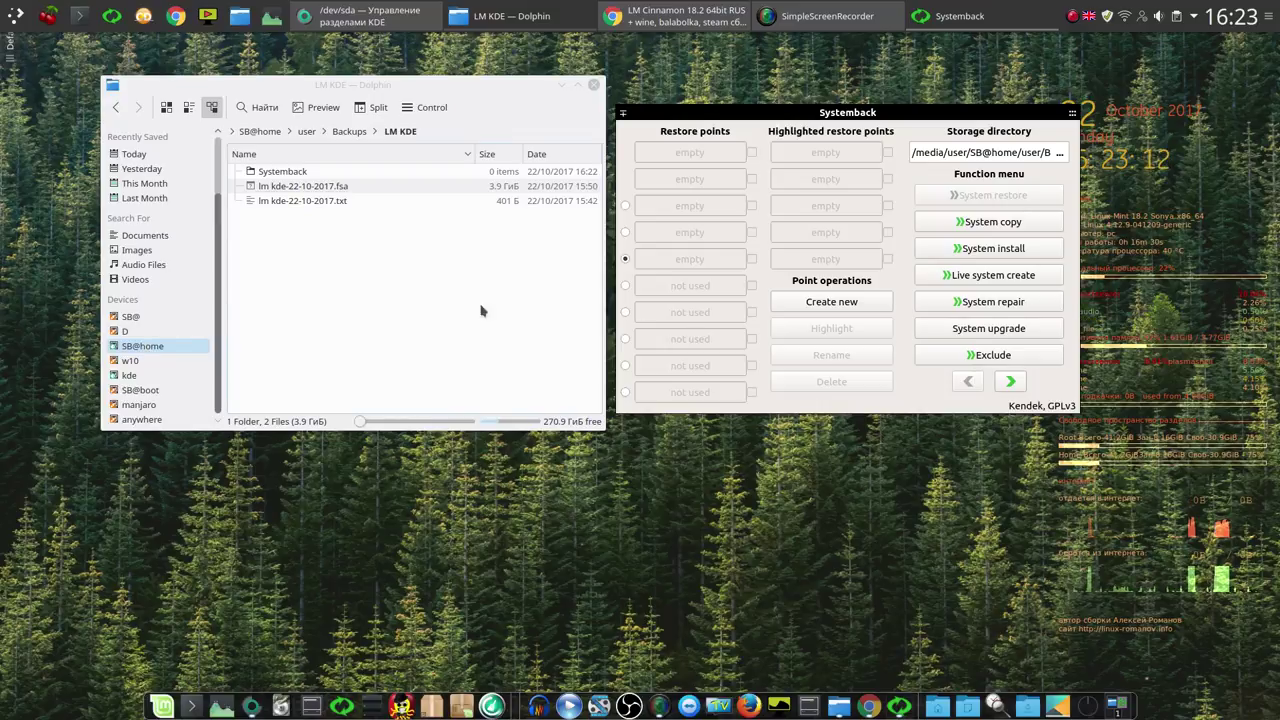
# Step: Start creating a new restore point in Systemback and pause the screen recording
pyautogui.click(847, 303)
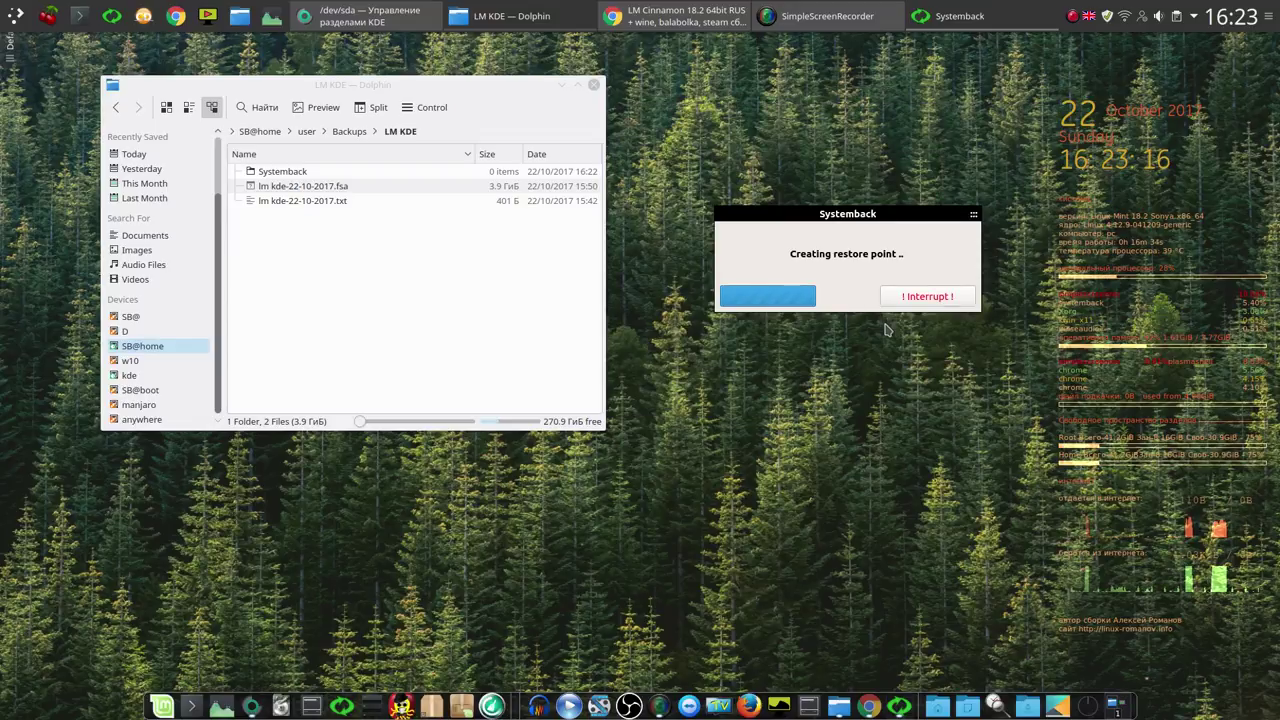
pyautogui.rightClick(1072, 17)
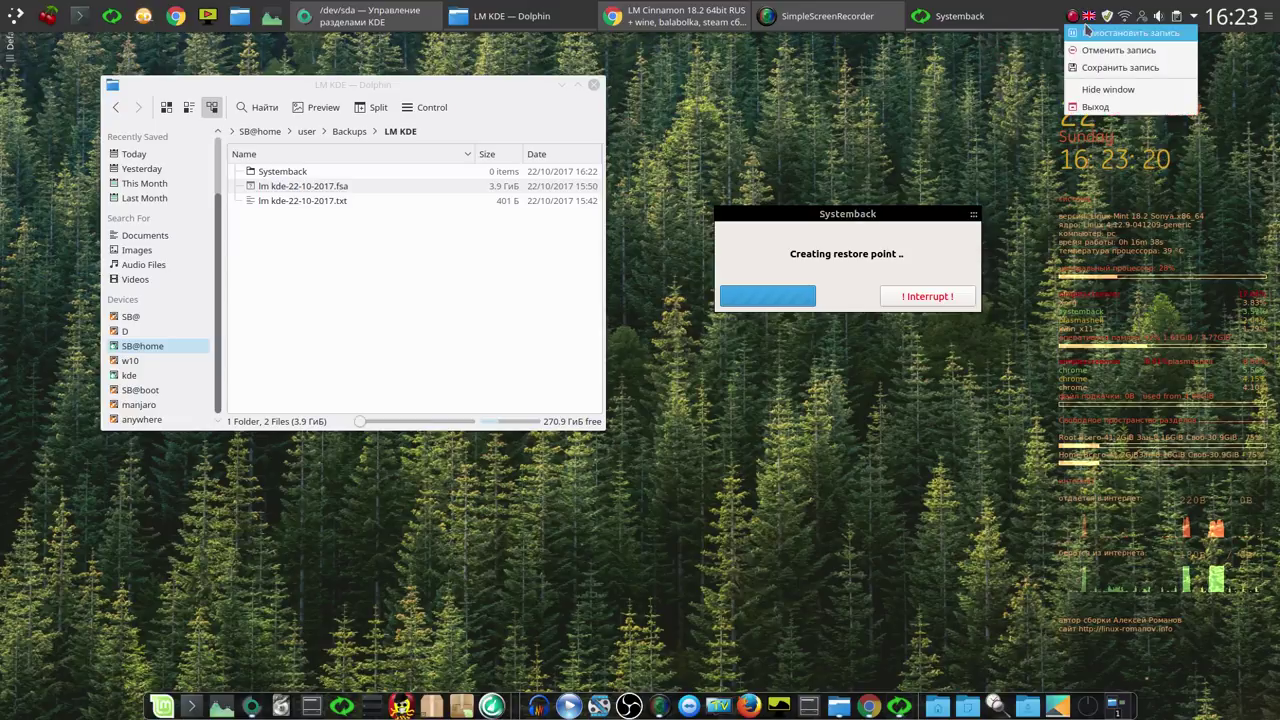
pyautogui.click(1087, 31)
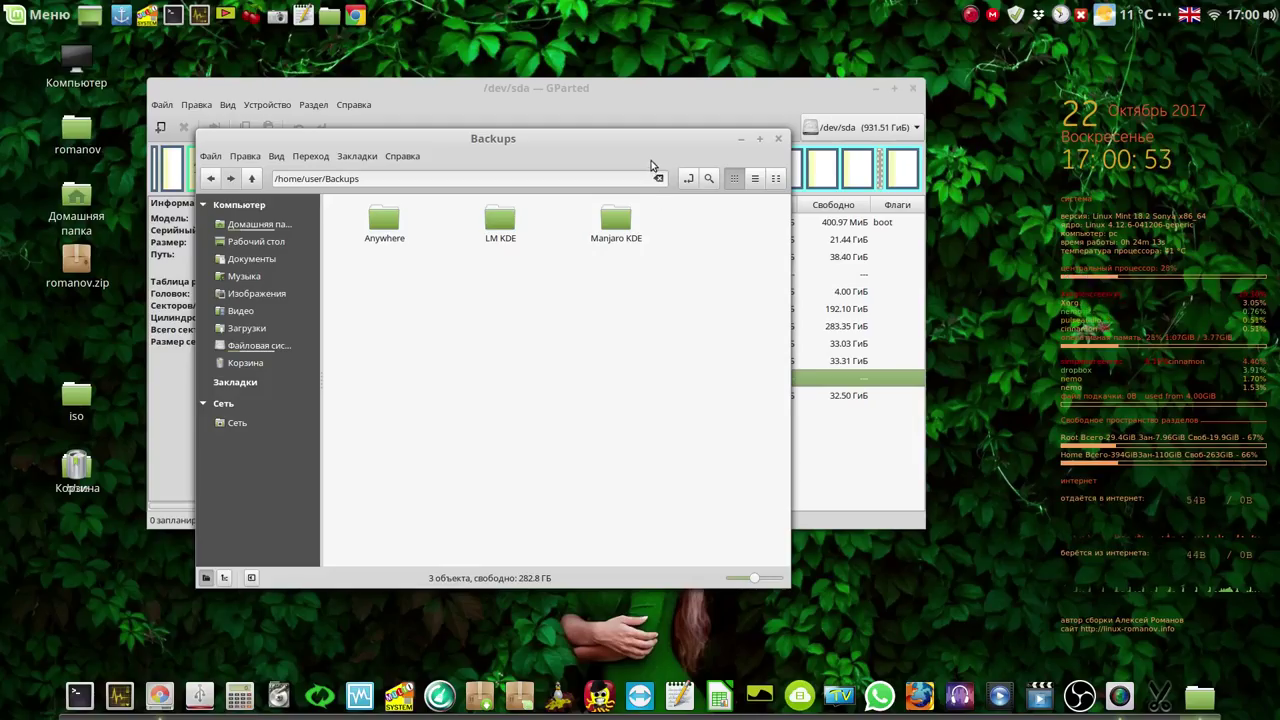
# Step: Check the backup files in the LM KDE folder under Backups and minimize the file manager window to reveal GParted
pyautogui.moveTo(650, 148); pyautogui.dragTo(1028, 205)
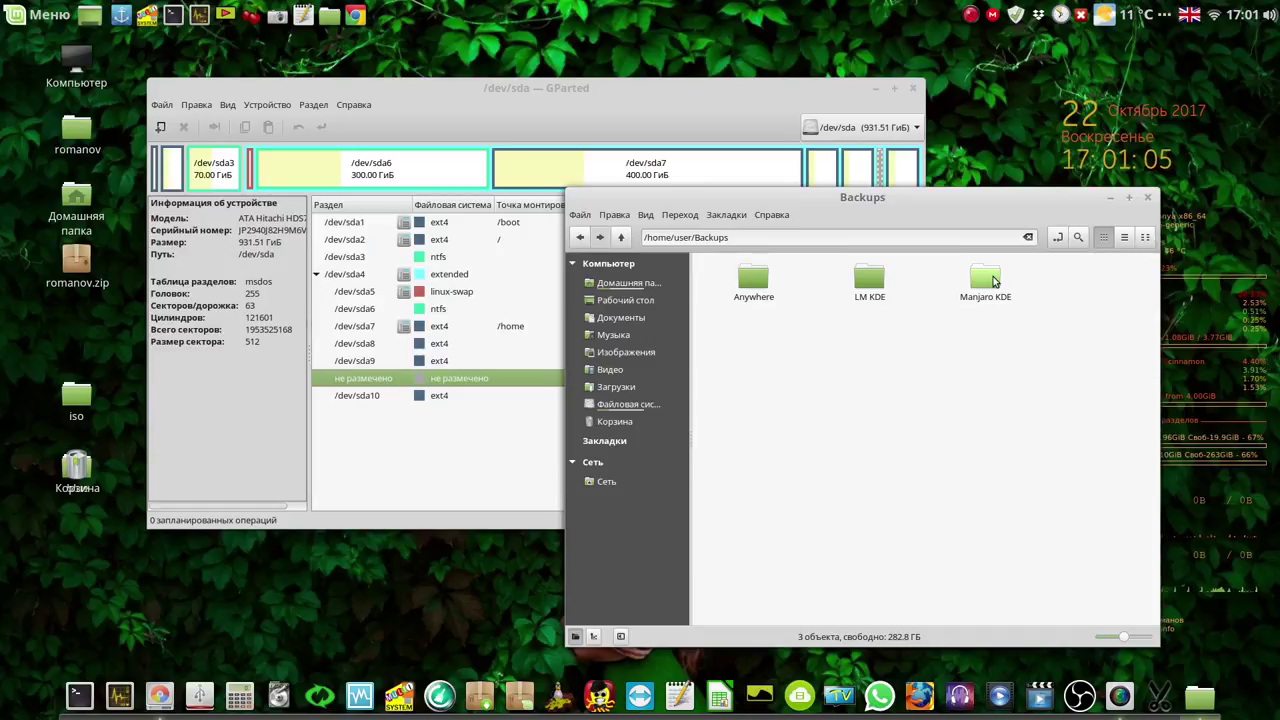
pyautogui.doubleClick(874, 287)
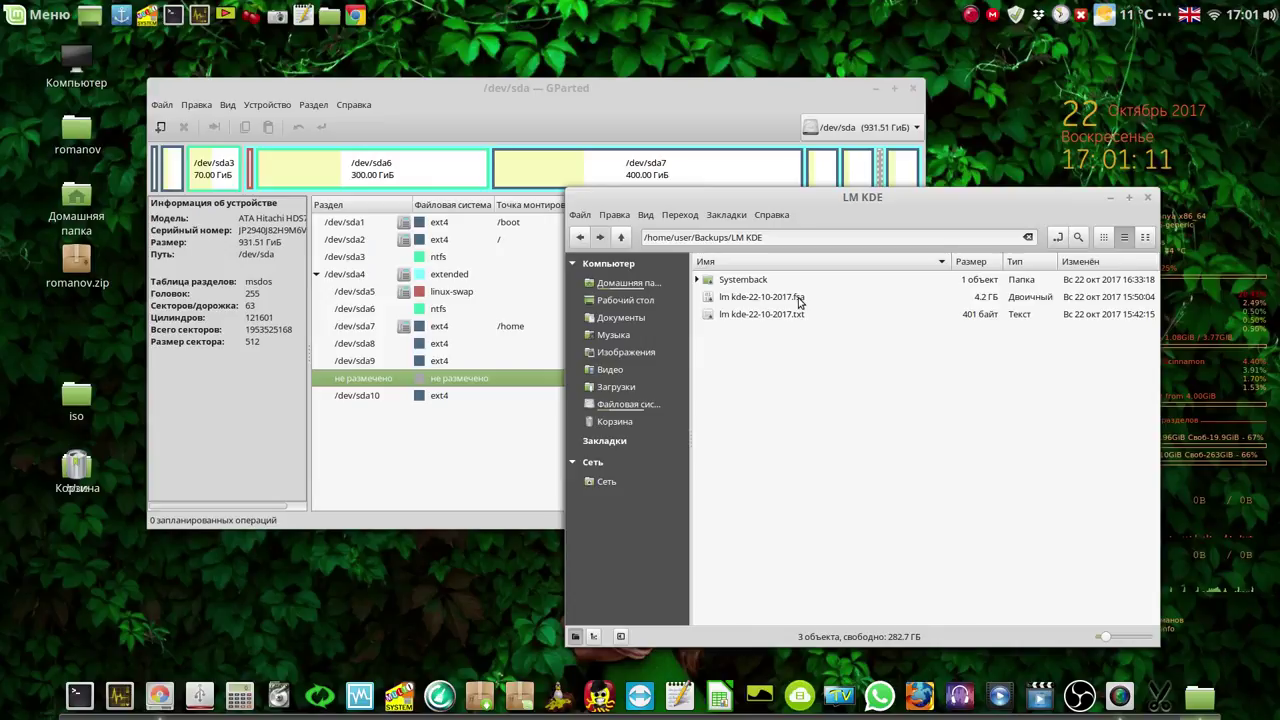
pyautogui.click(799, 299)
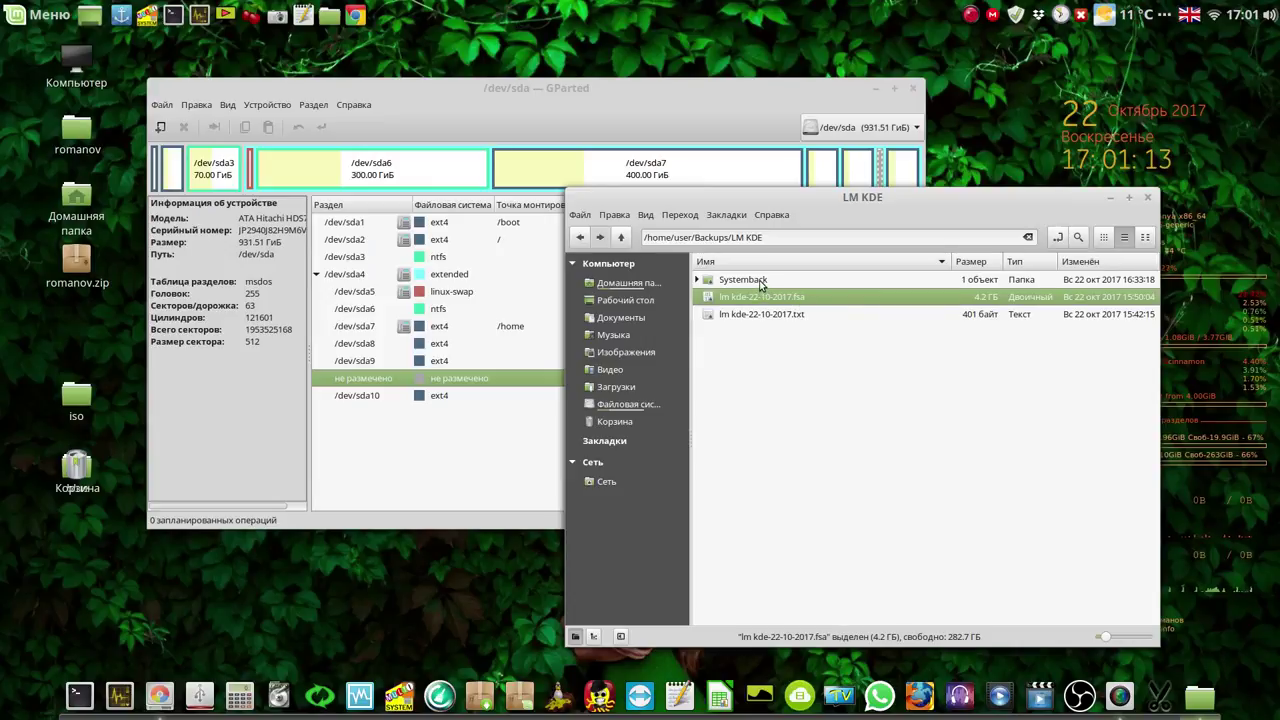
pyautogui.click(1111, 200)
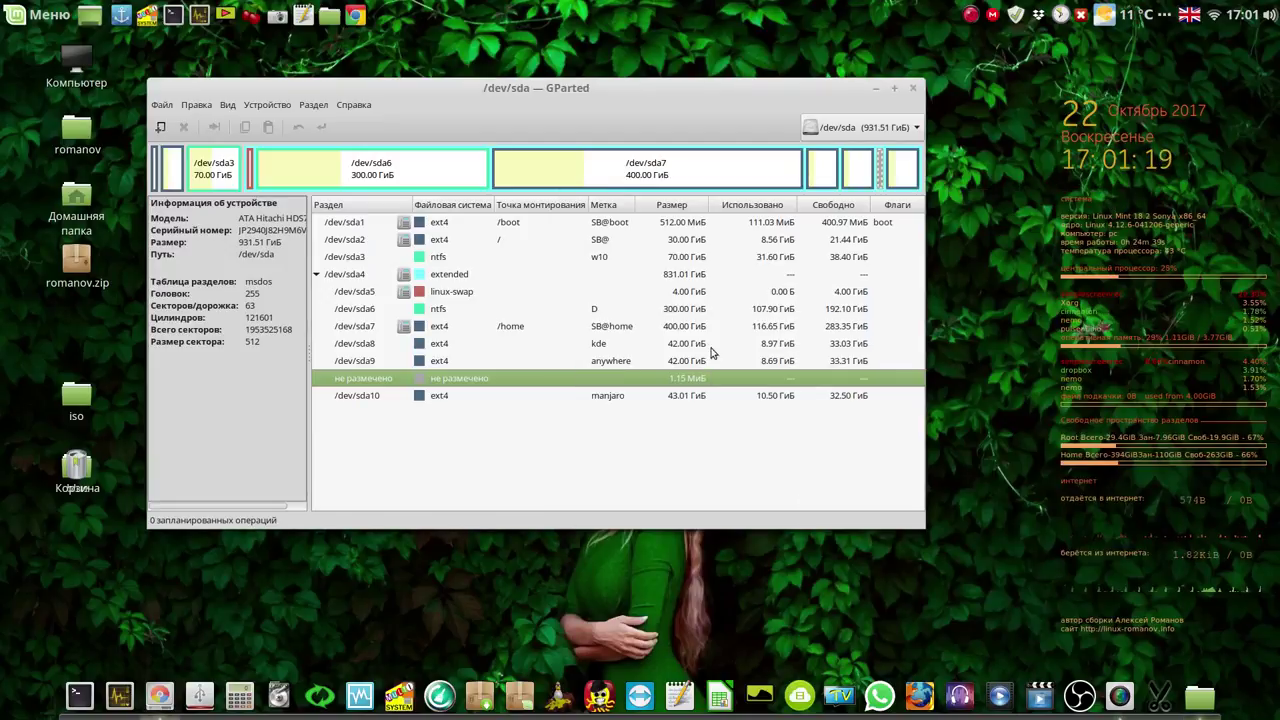
# Step: Queue the deletion of the logical ext4 partitions labelled kde, anywhere and manjaro on /dev/sda
pyautogui.click(460, 347)
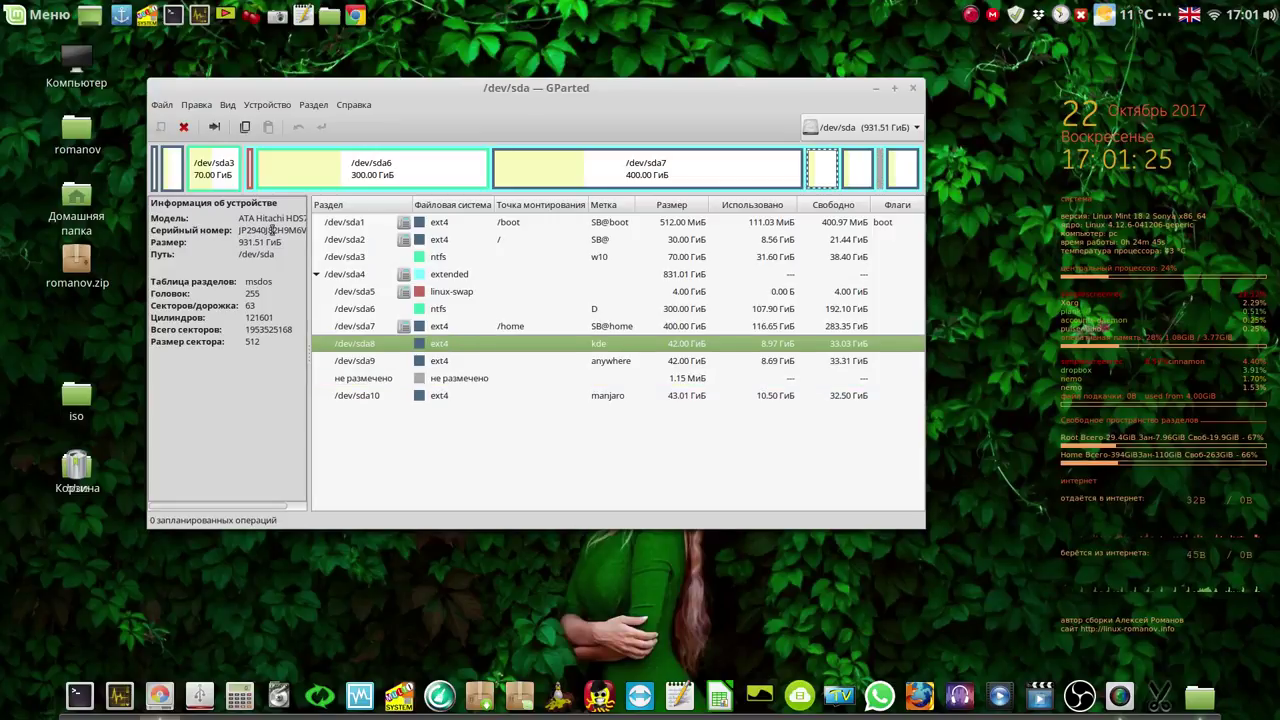
pyautogui.click(184, 128)
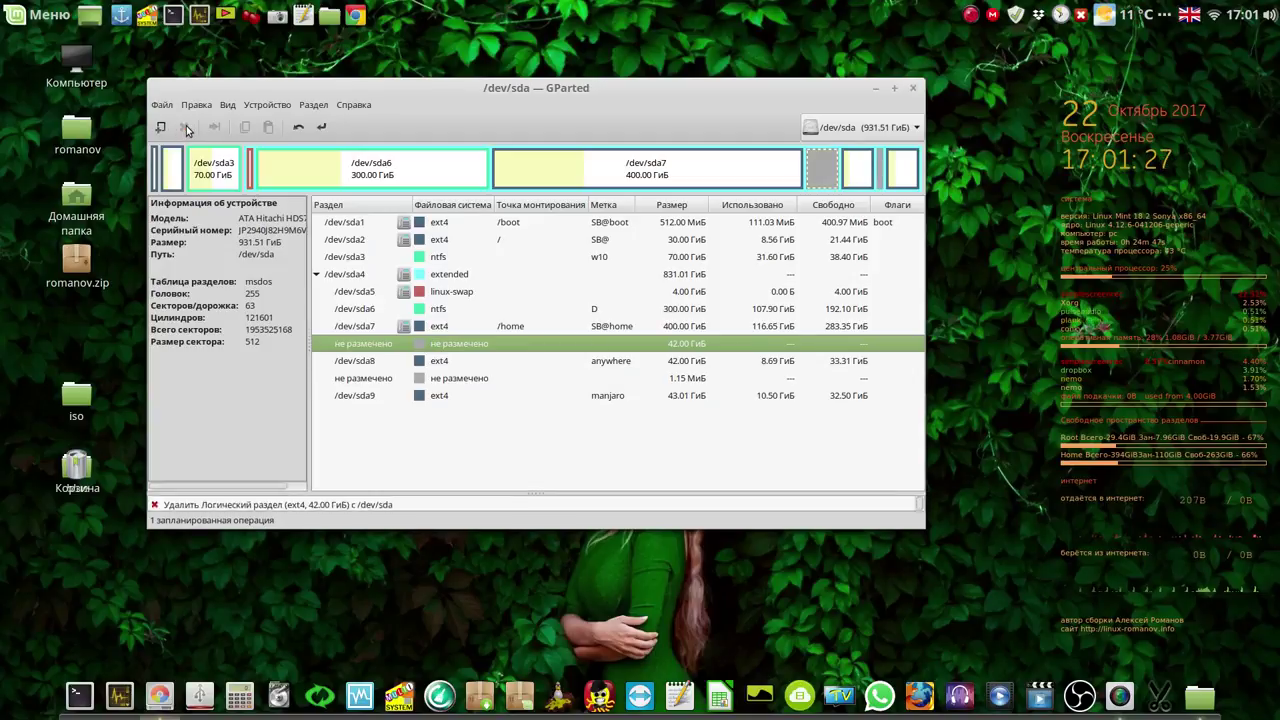
pyautogui.click(432, 363)
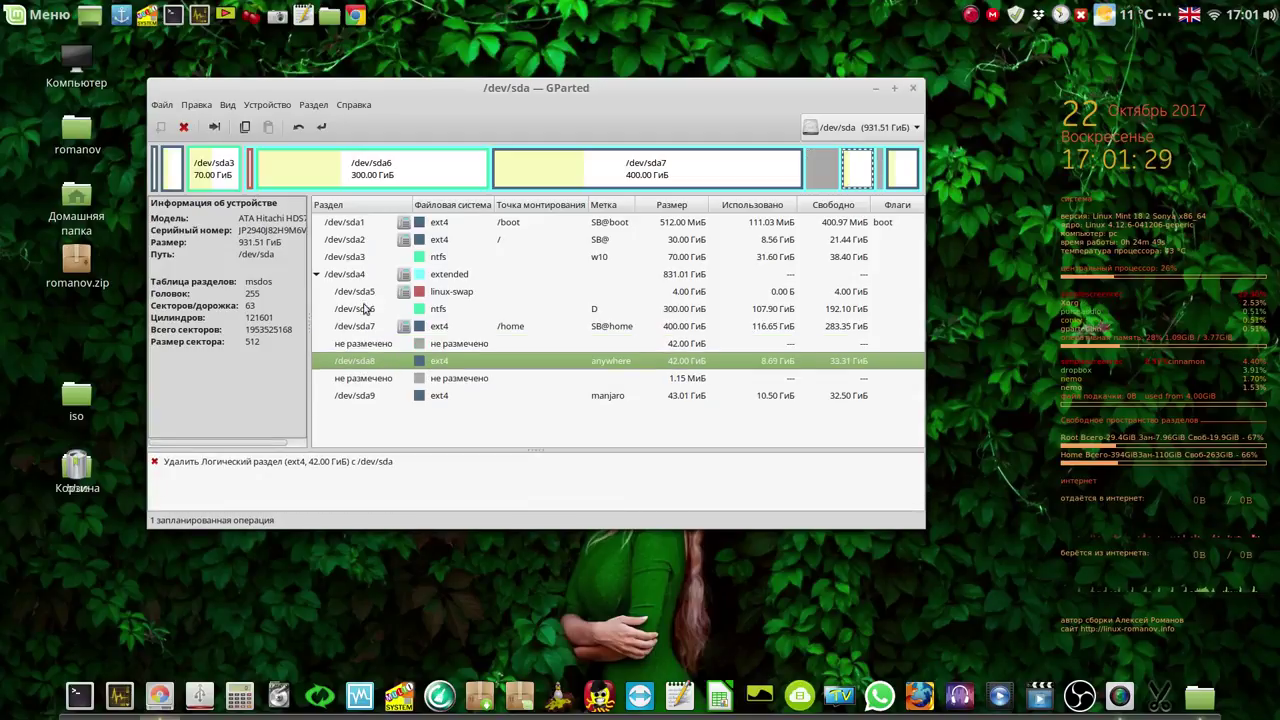
pyautogui.click(184, 128)
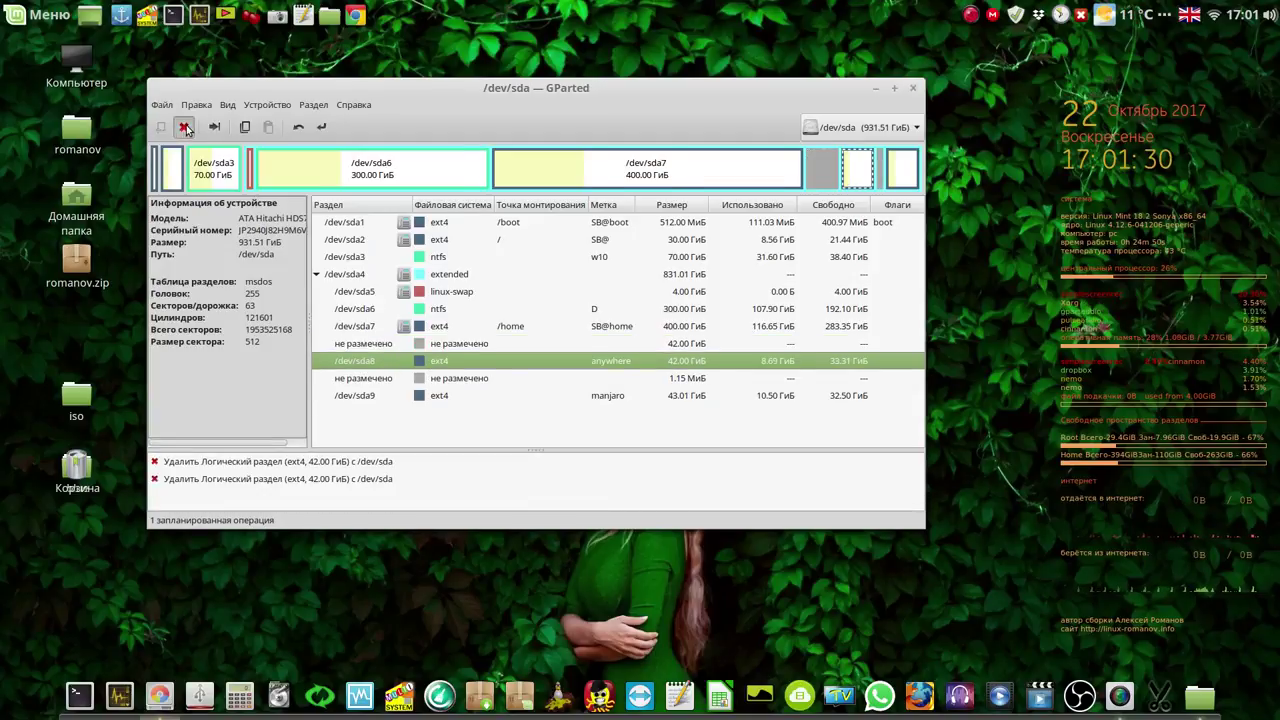
pyautogui.click(430, 362)
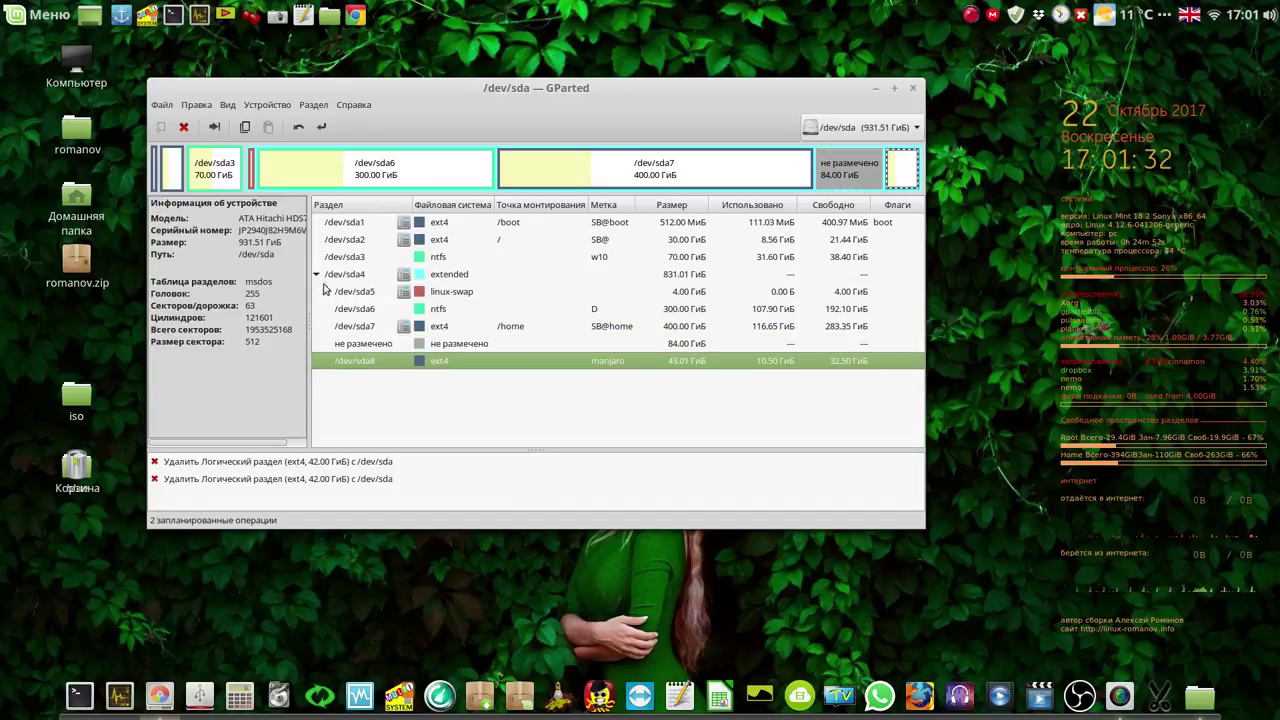
pyautogui.click(184, 127)
# Step: Apply the three queued partition deletions to /dev/sda and close the operation report
pyautogui.click(321, 127)
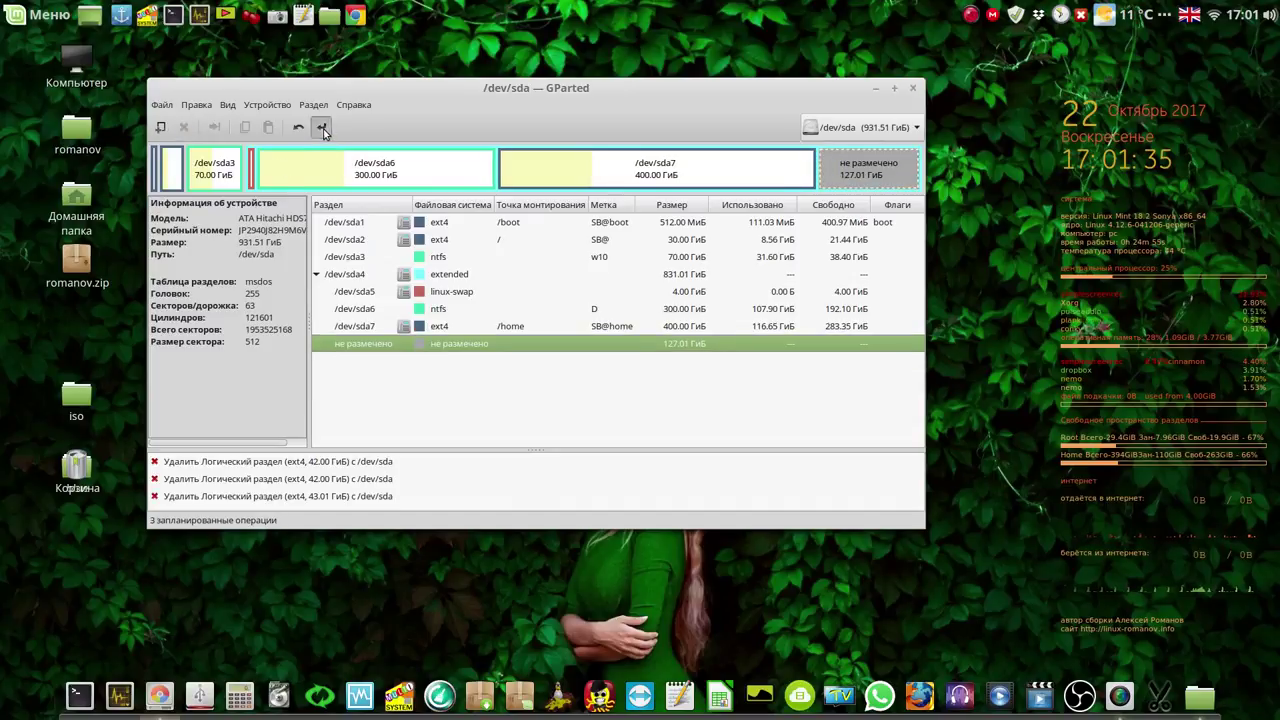
pyautogui.click(686, 376)
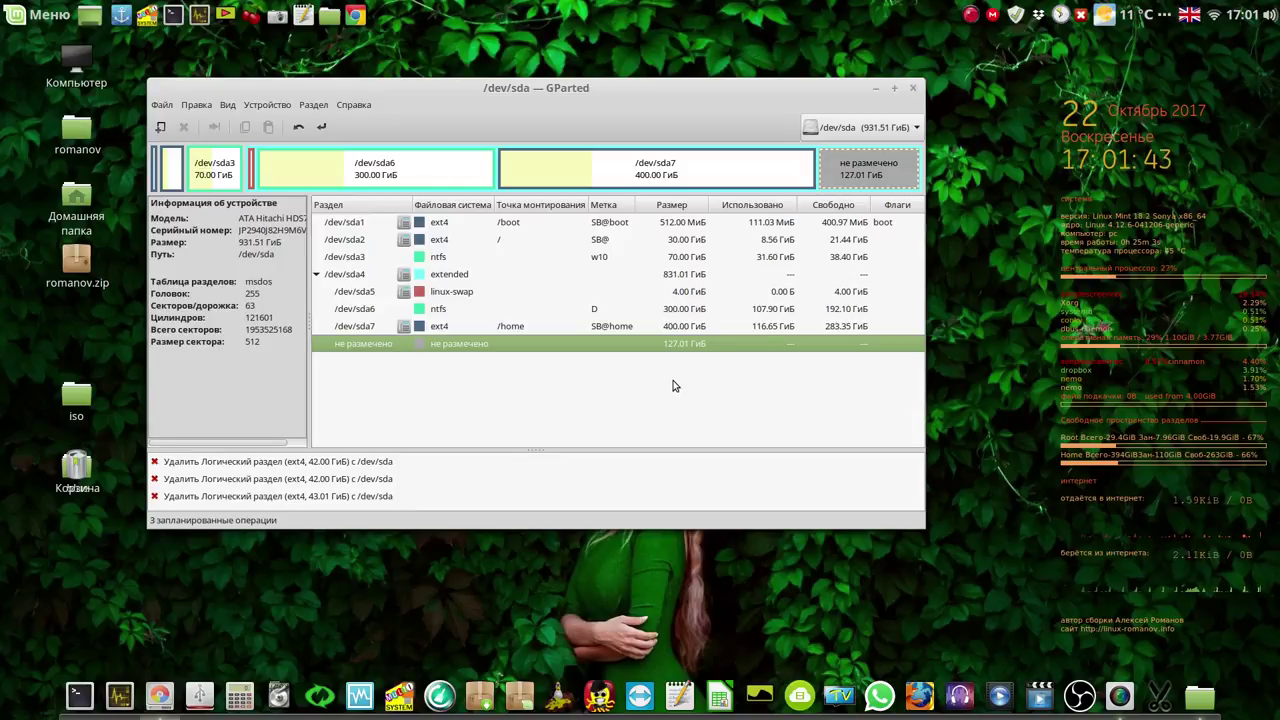
pyautogui.hotkey('ctrl', 'Return')
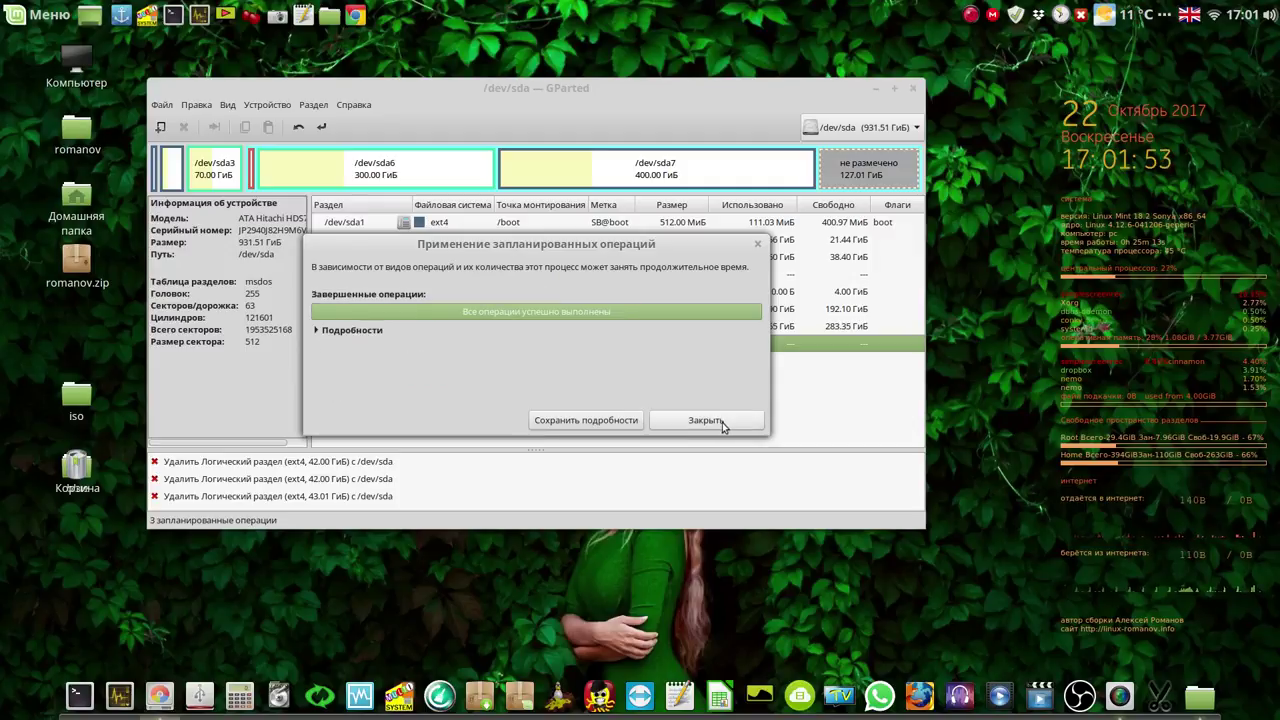
pyautogui.click(705, 420)
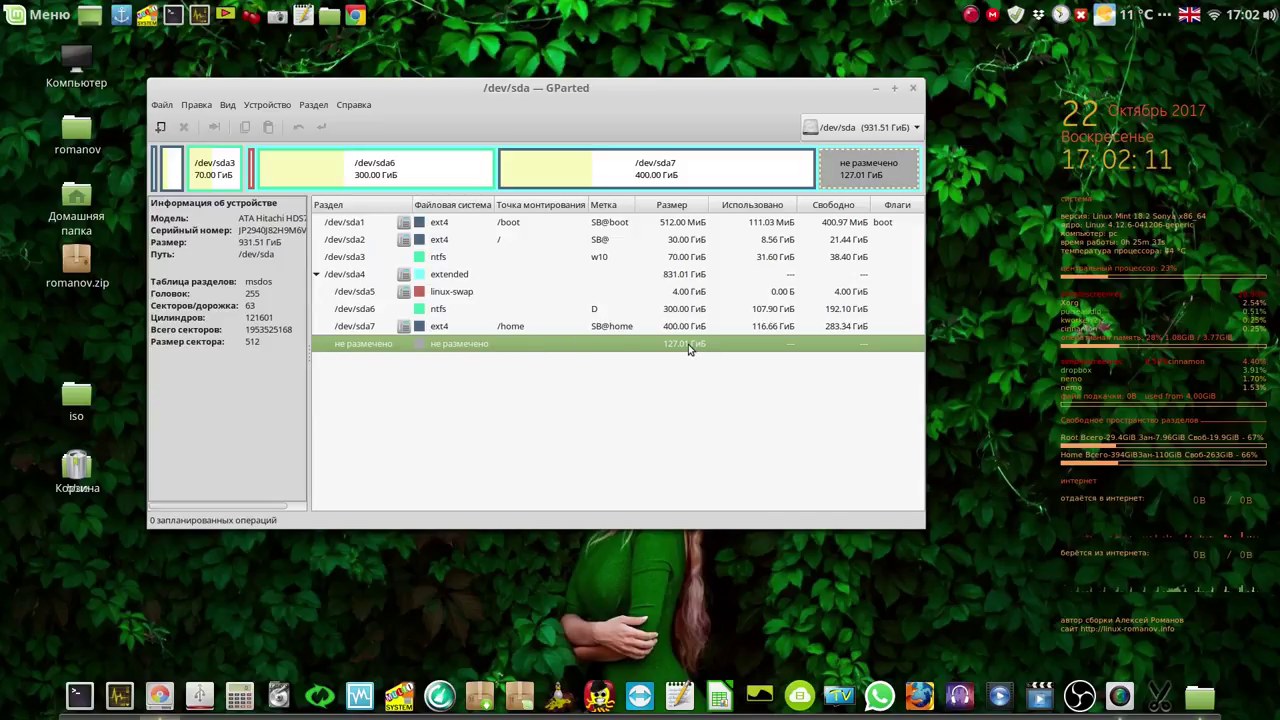
# Step: Queue a new logical ext4 partition of 51200 MiB with the label manjaro in the unallocated space
pyautogui.rightClick(450, 348)
pyautogui.click(482, 353)
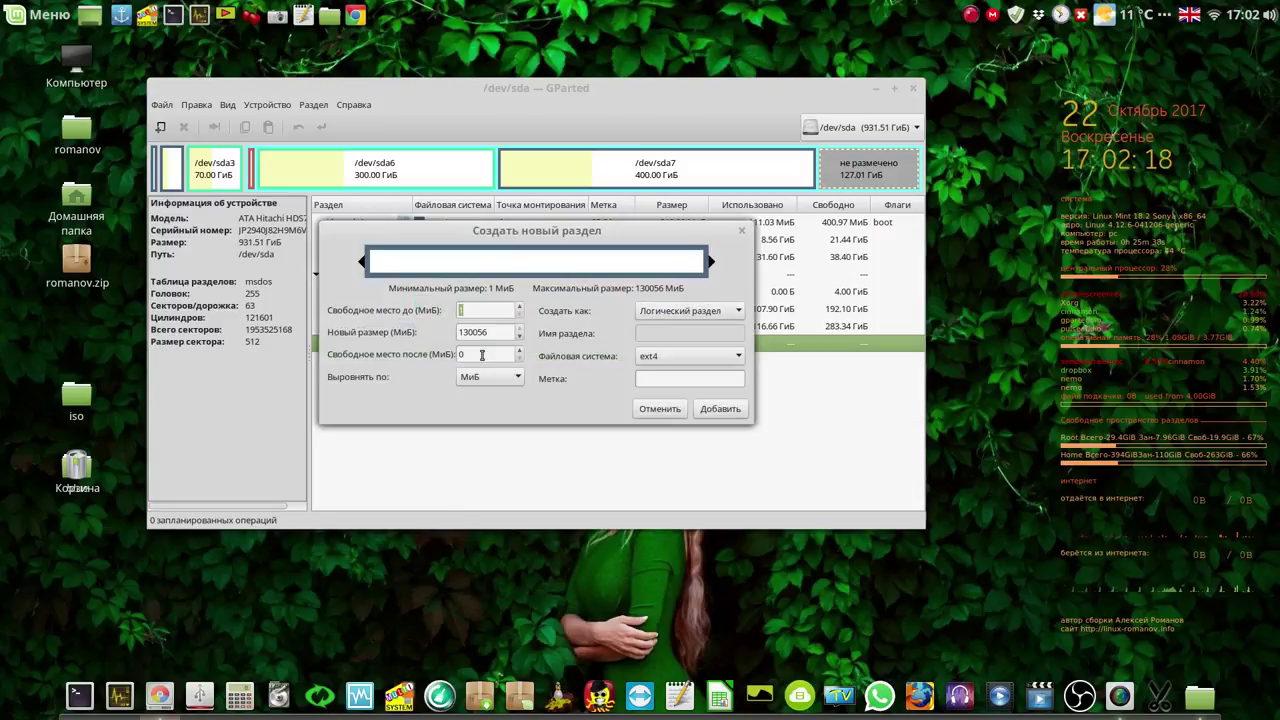
pyautogui.doubleClick(485, 333)
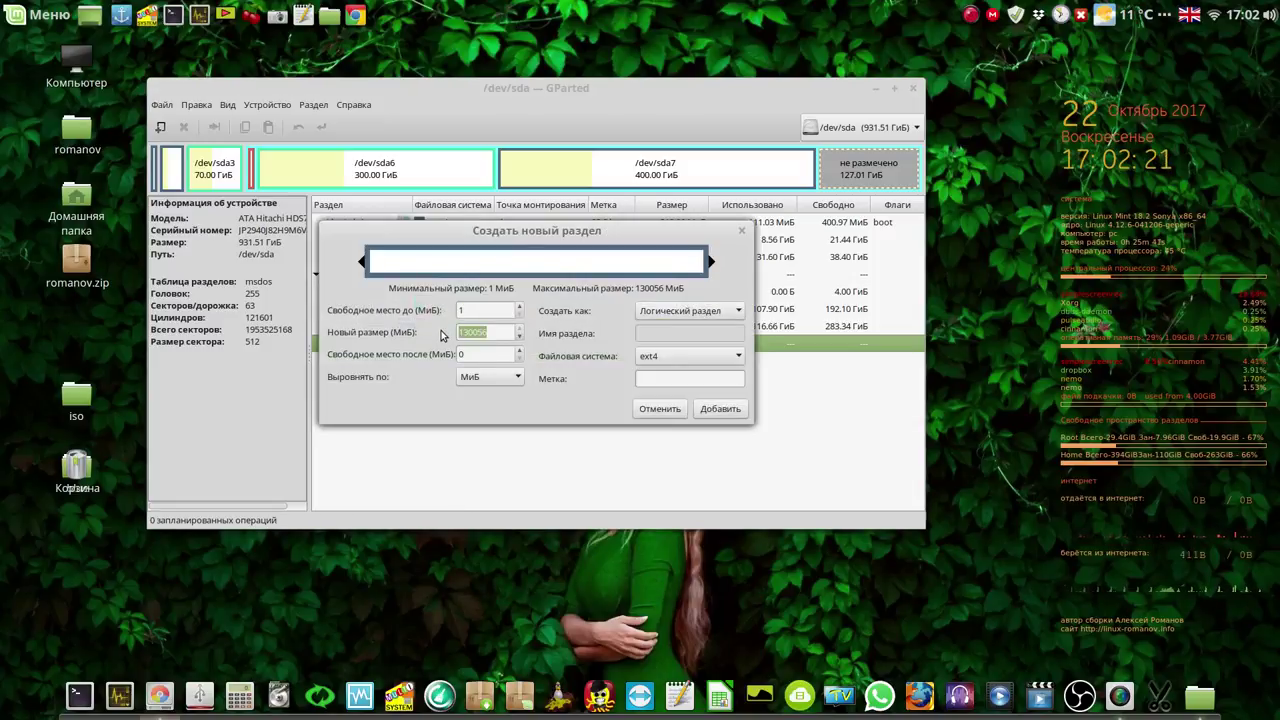
pyautogui.write('51200')
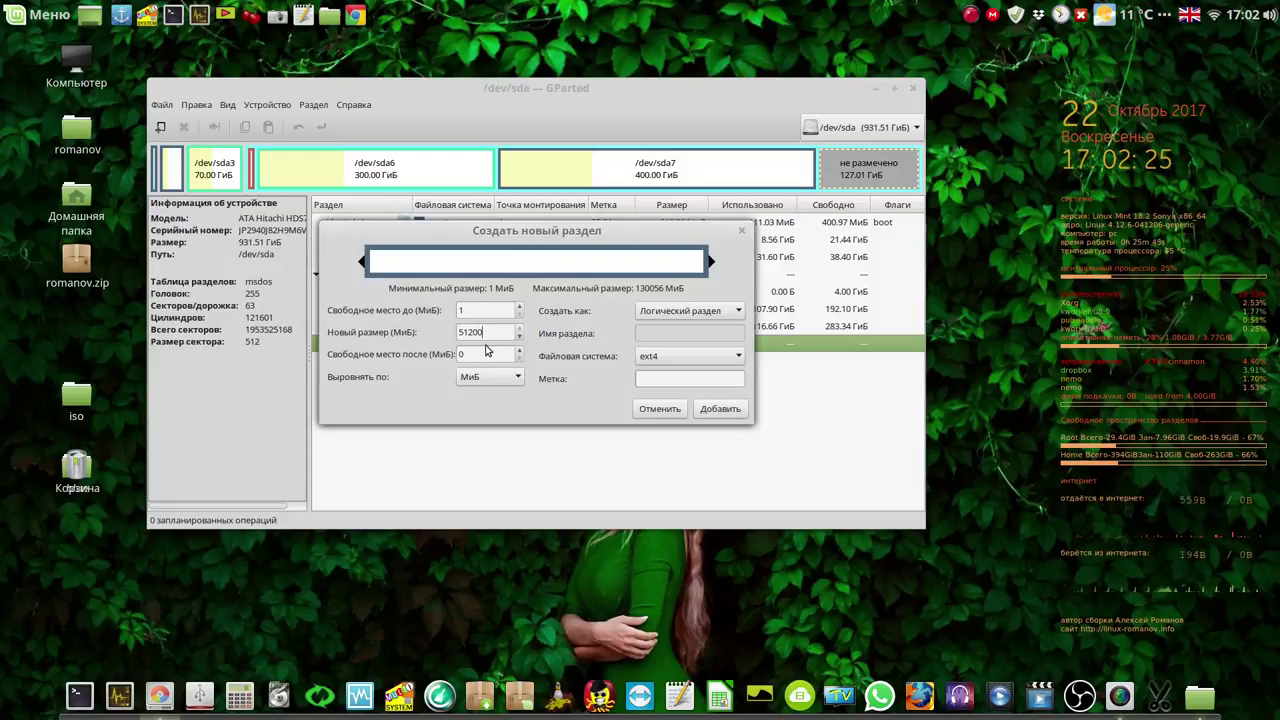
pyautogui.click(486, 356)
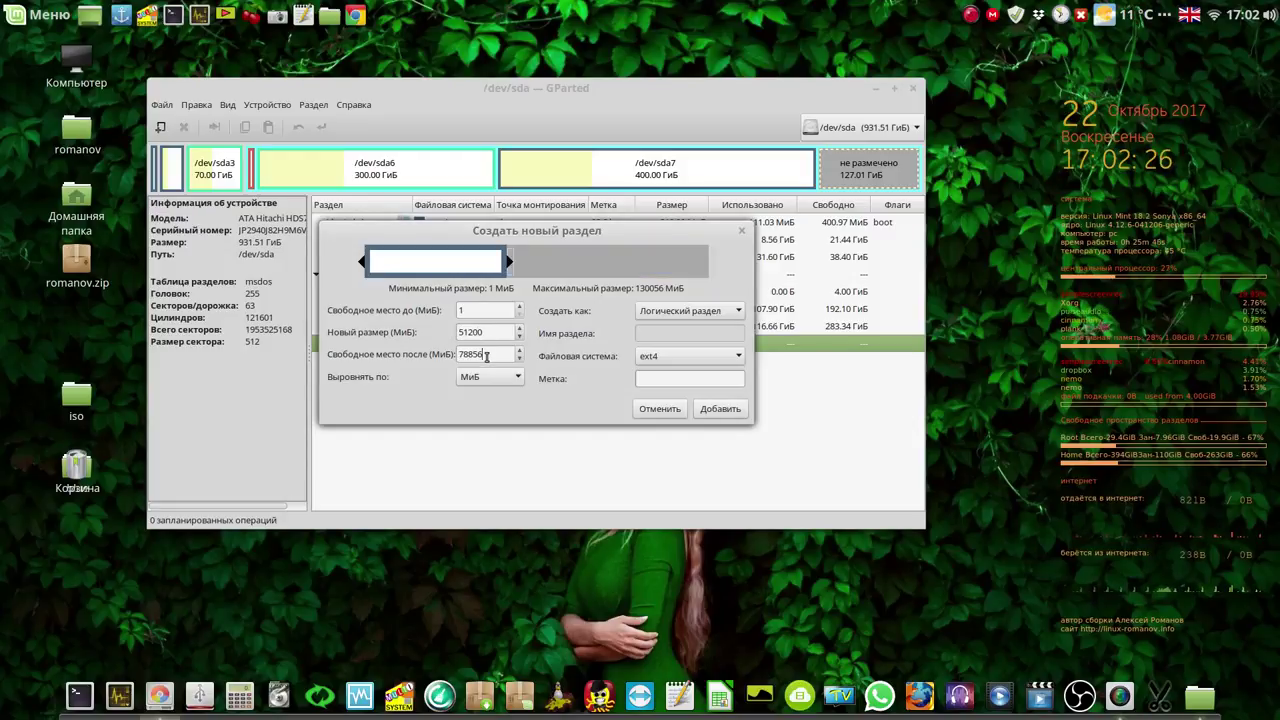
pyautogui.click(690, 380)
pyautogui.write('manjaro')
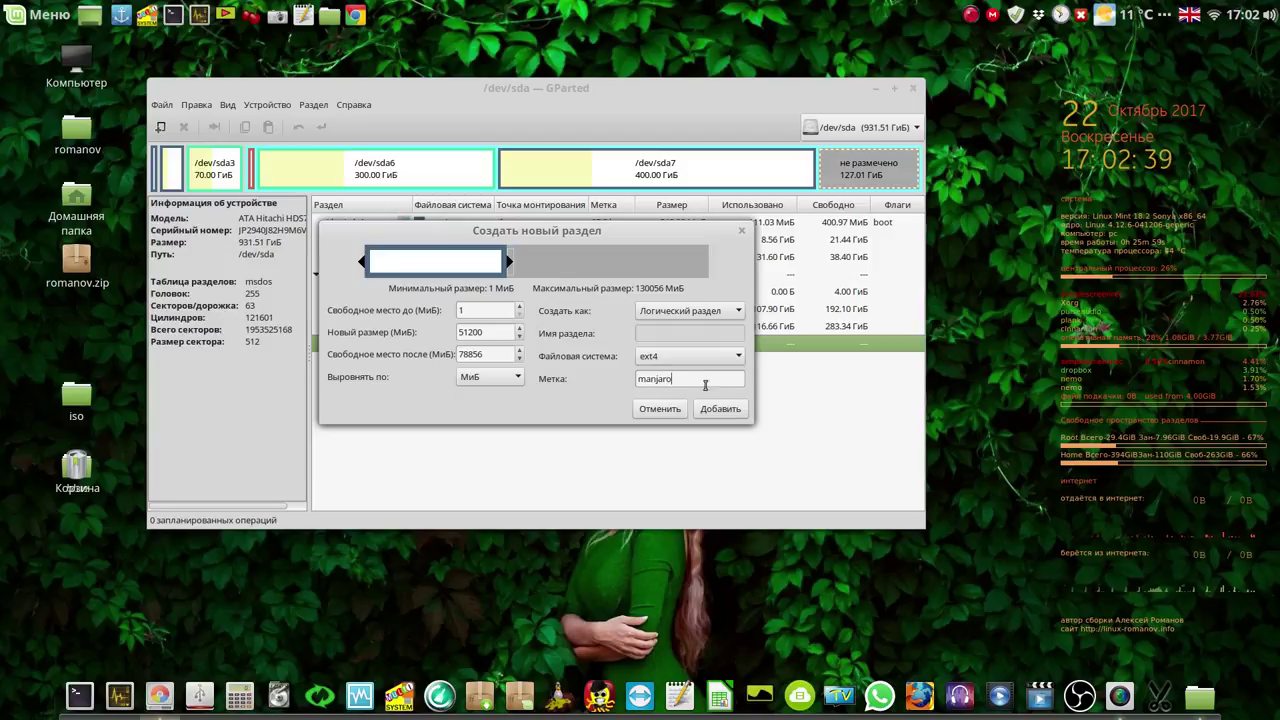
pyautogui.click(720, 409)
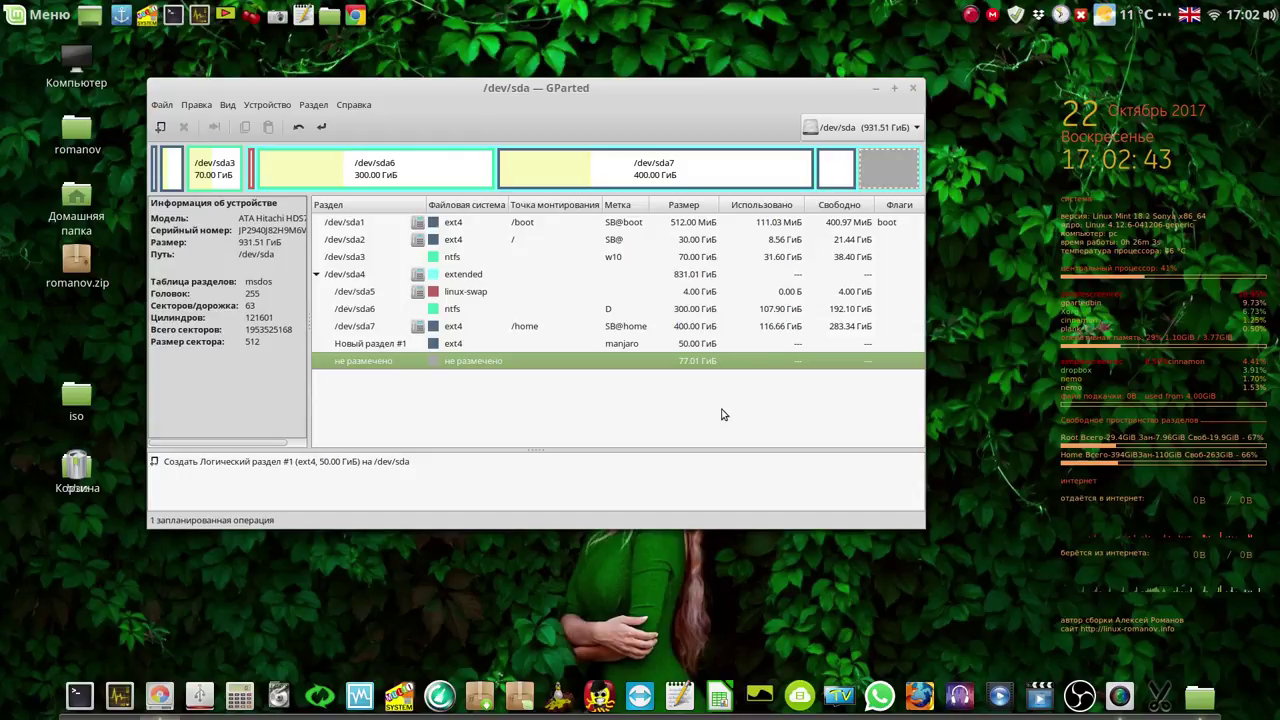
# Step: Queue a second logical ext4 partition labelled 1 that fills the remaining 78855 MiB of unallocated space
pyautogui.rightClick(546, 363)
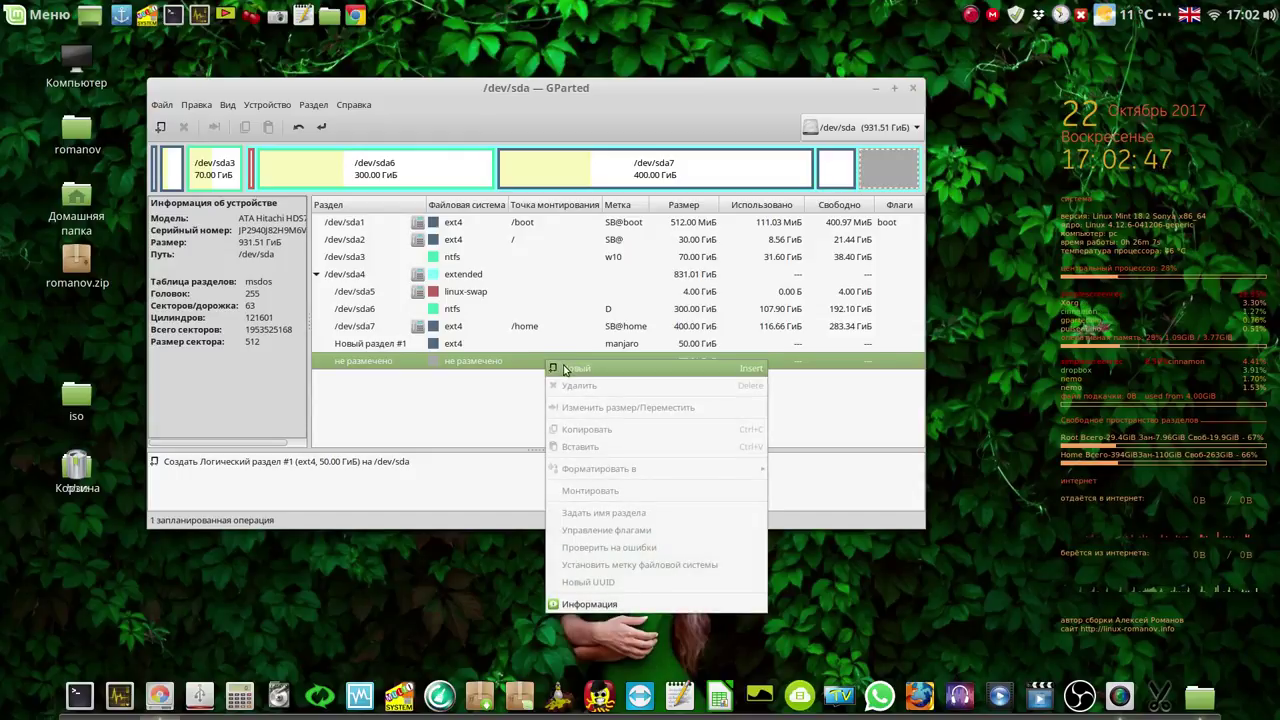
pyautogui.click(562, 368)
pyautogui.click(656, 378)
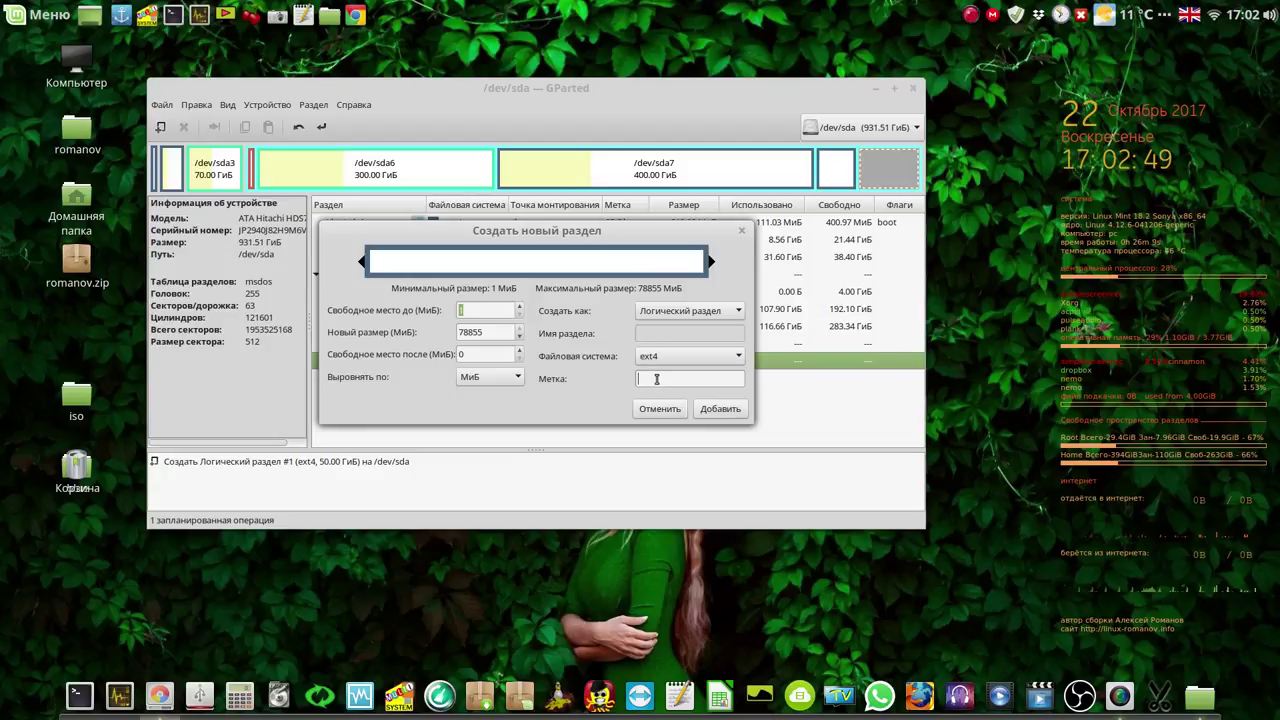
pyautogui.click(716, 408)
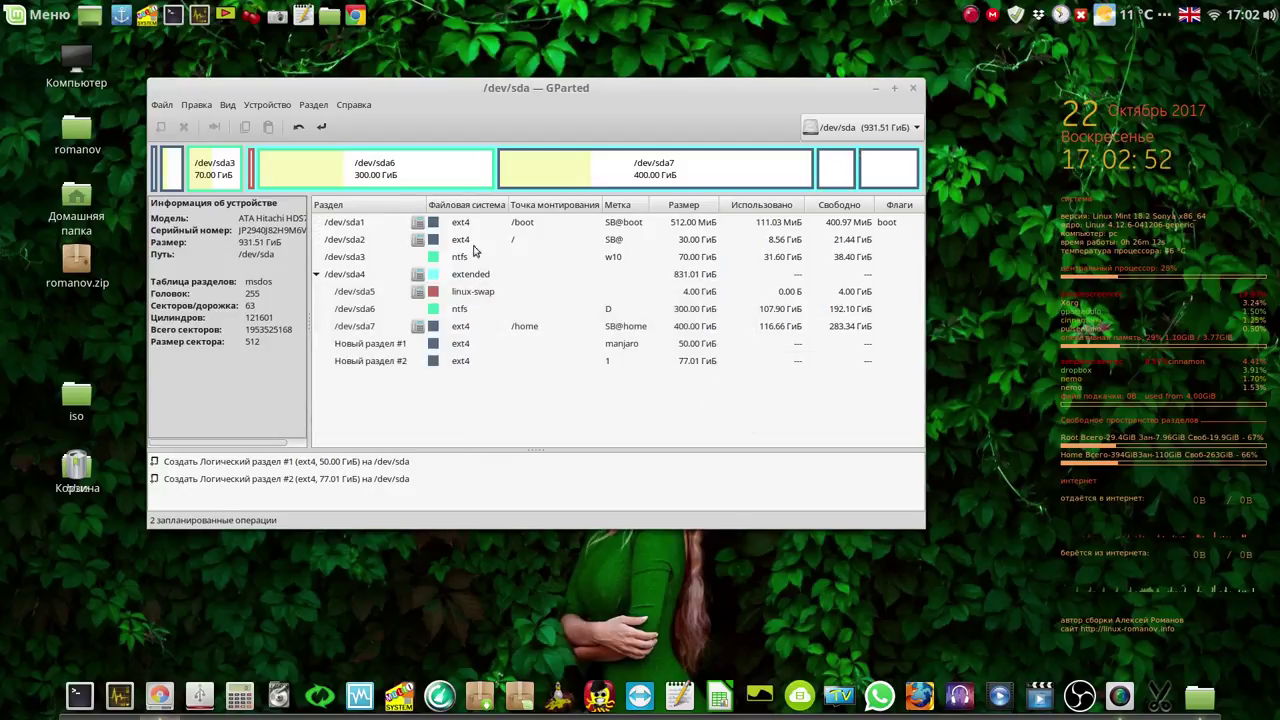
# Step: Apply the two queued partition creations to /dev/sda, close the operation report and select the manjaro partition /dev/sda8
pyautogui.click(321, 126)
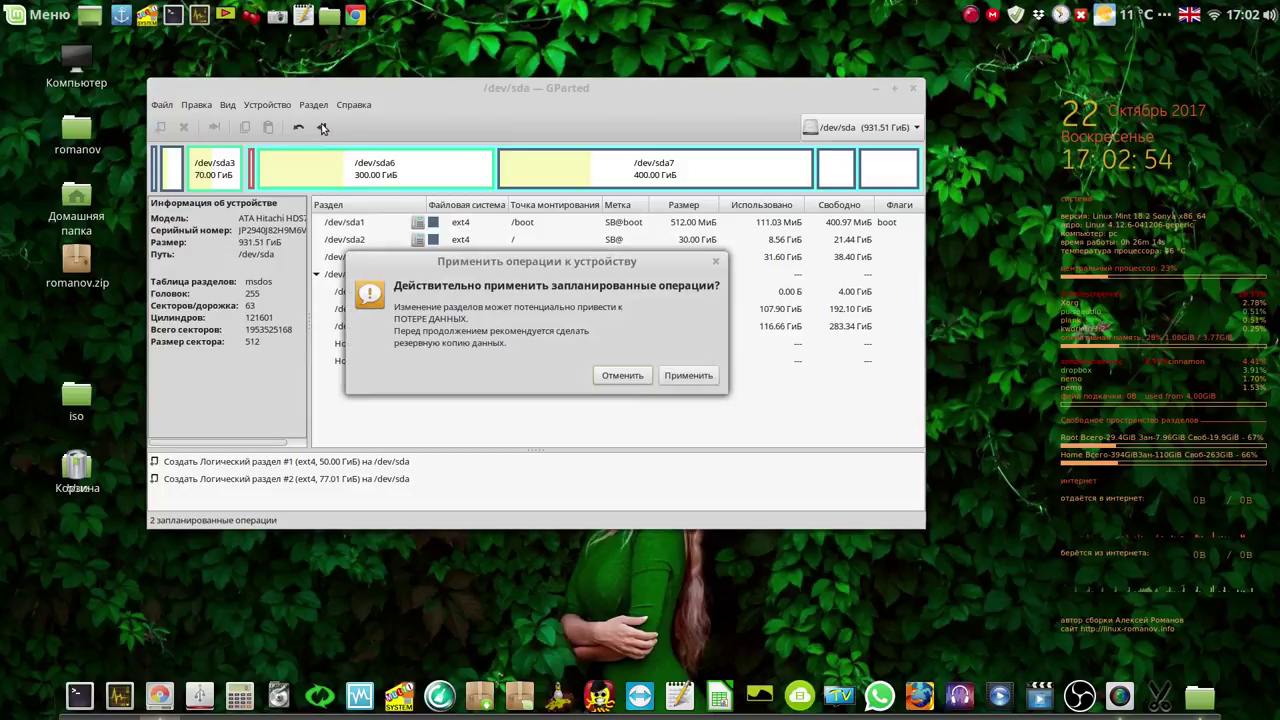
pyautogui.click(689, 376)
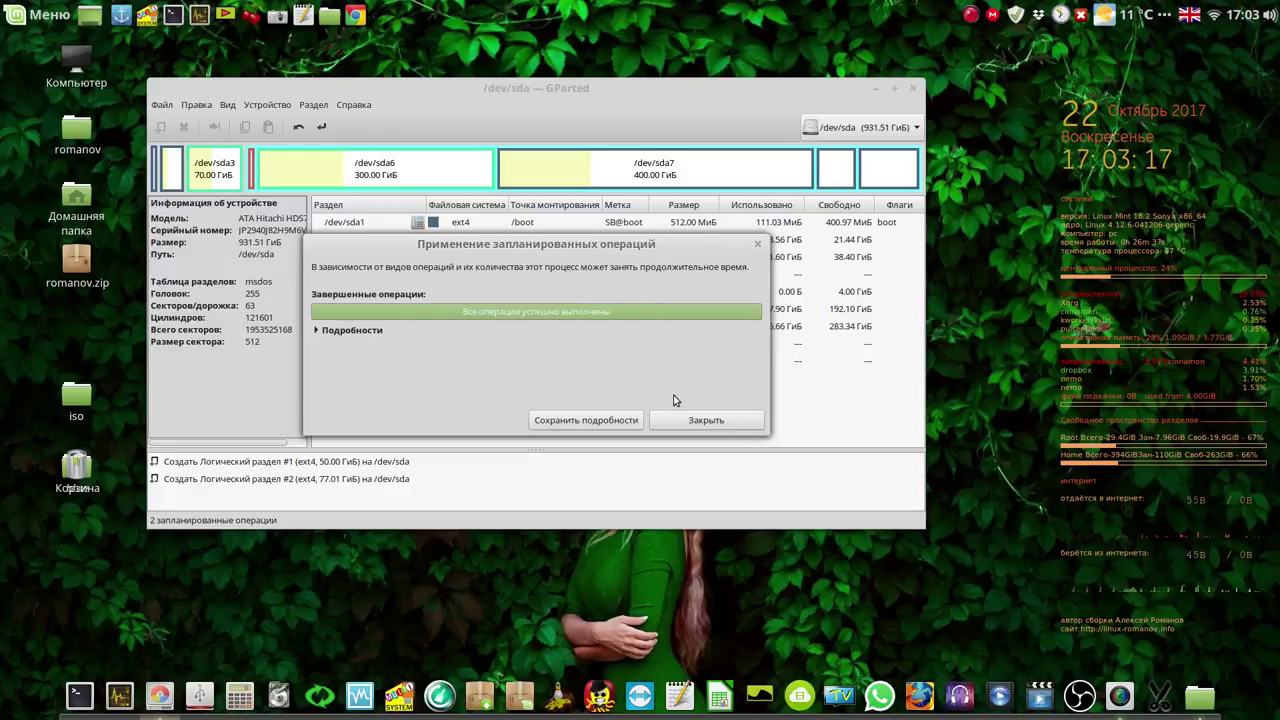
pyautogui.click(728, 422)
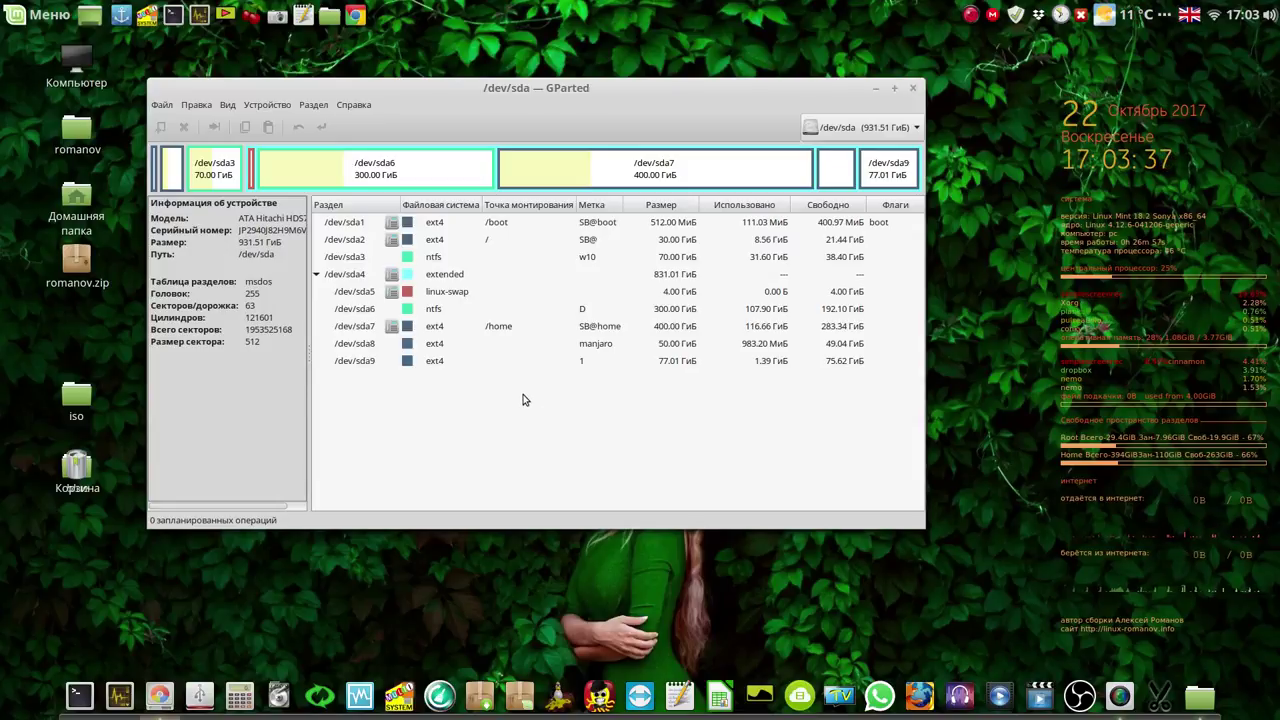
pyautogui.click(370, 347)
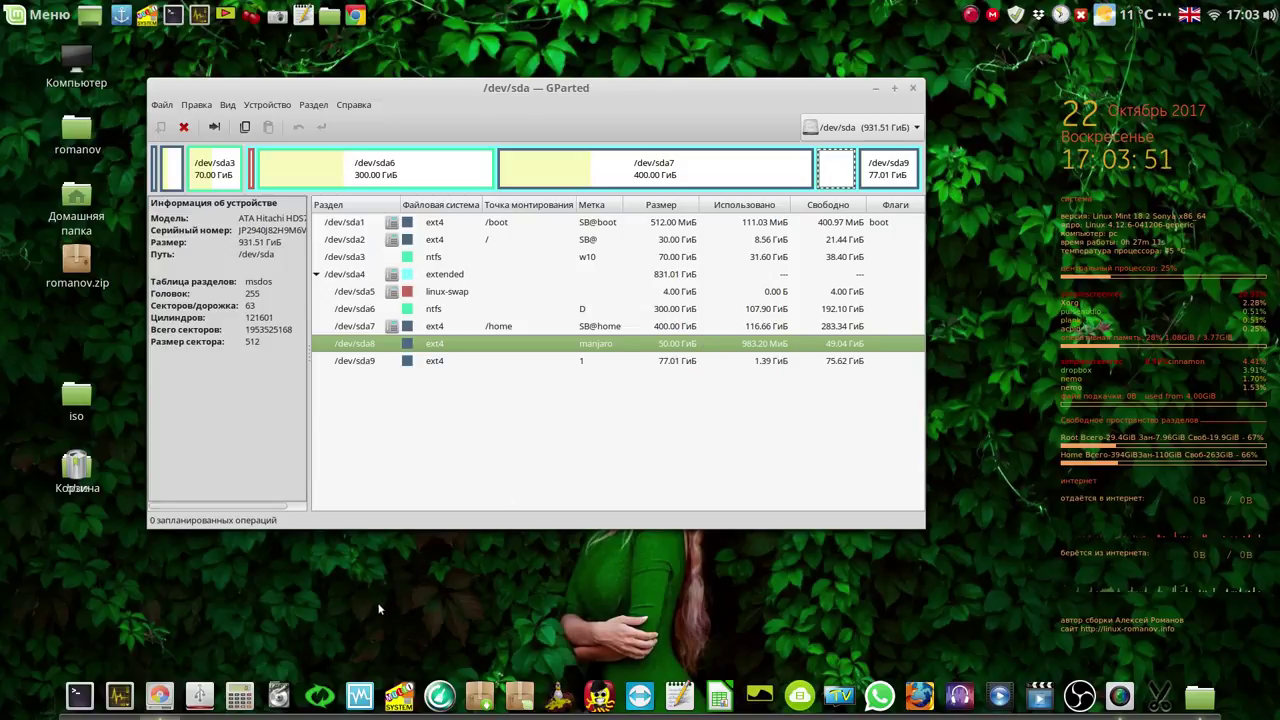
# Step: Start qt5-fsarchiver and authenticate with the administrator password
pyautogui.click(280, 698)
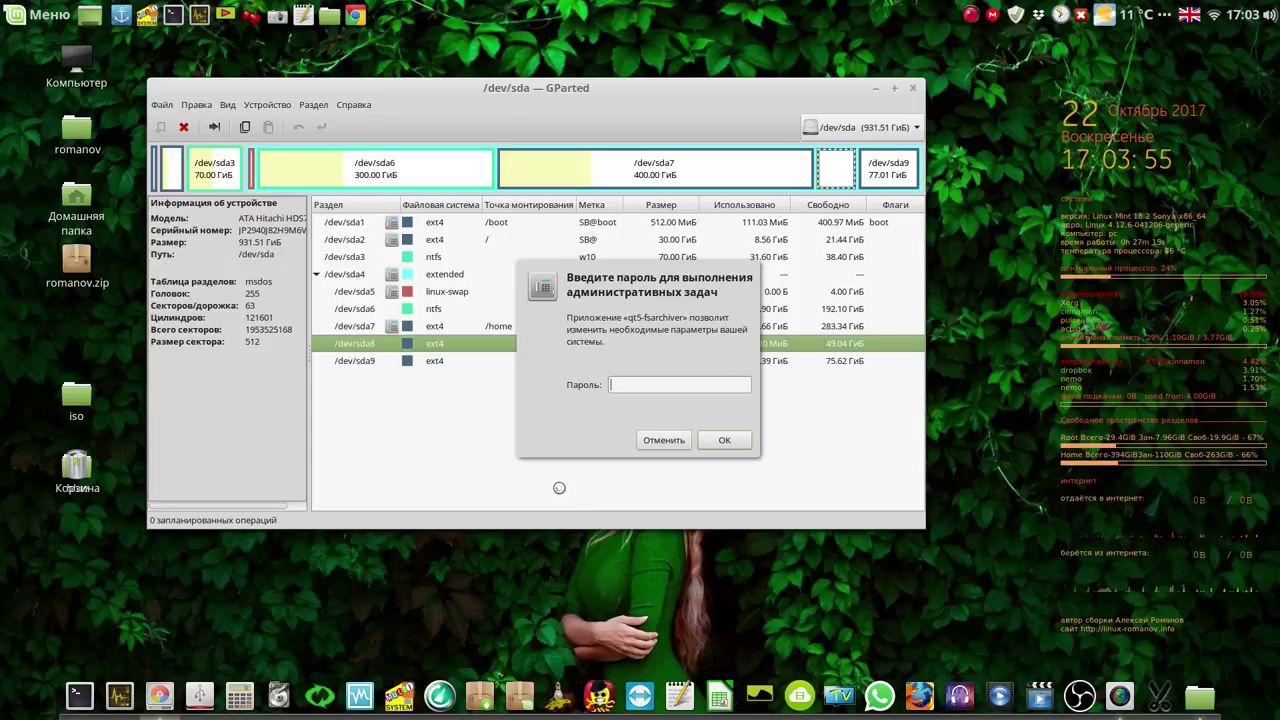
pyautogui.write('1')
pyautogui.click(724, 440)
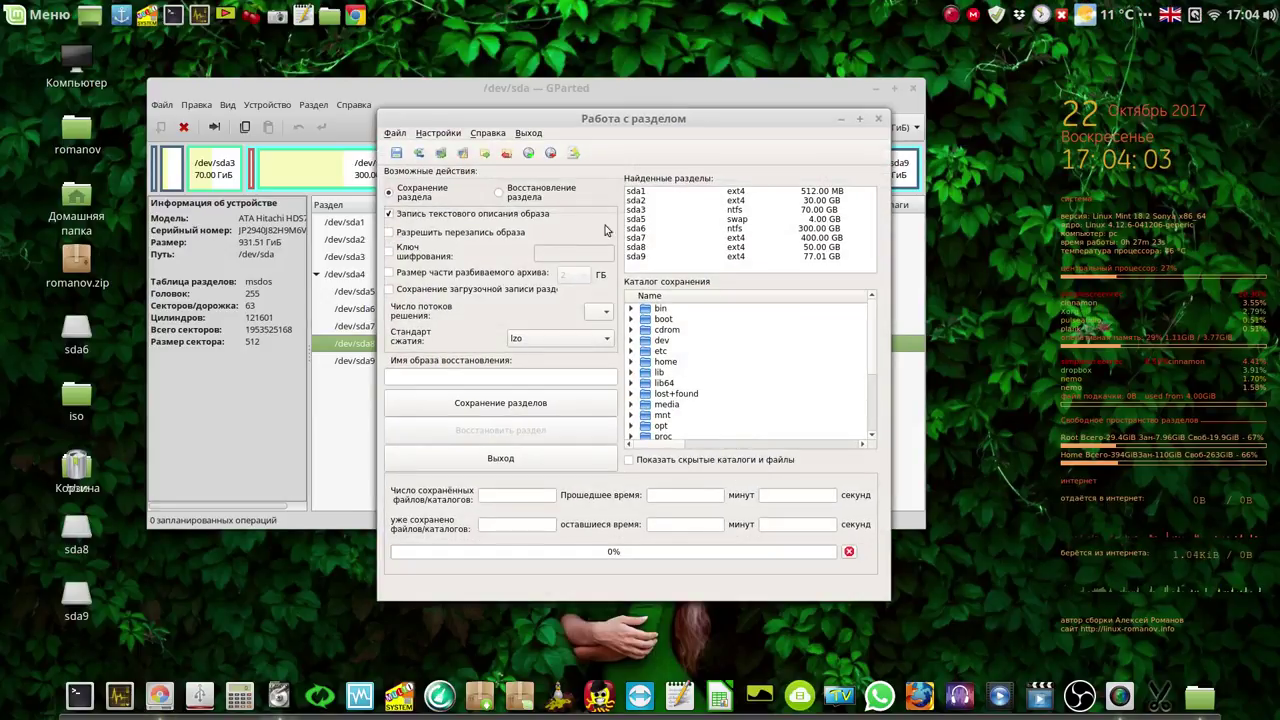
# Step: Set up a partition restore to sda8 using the image manjaro kde-22-10-2017.fsa from /home/user/Backups/Manjaro KDE
pyautogui.click(499, 196)
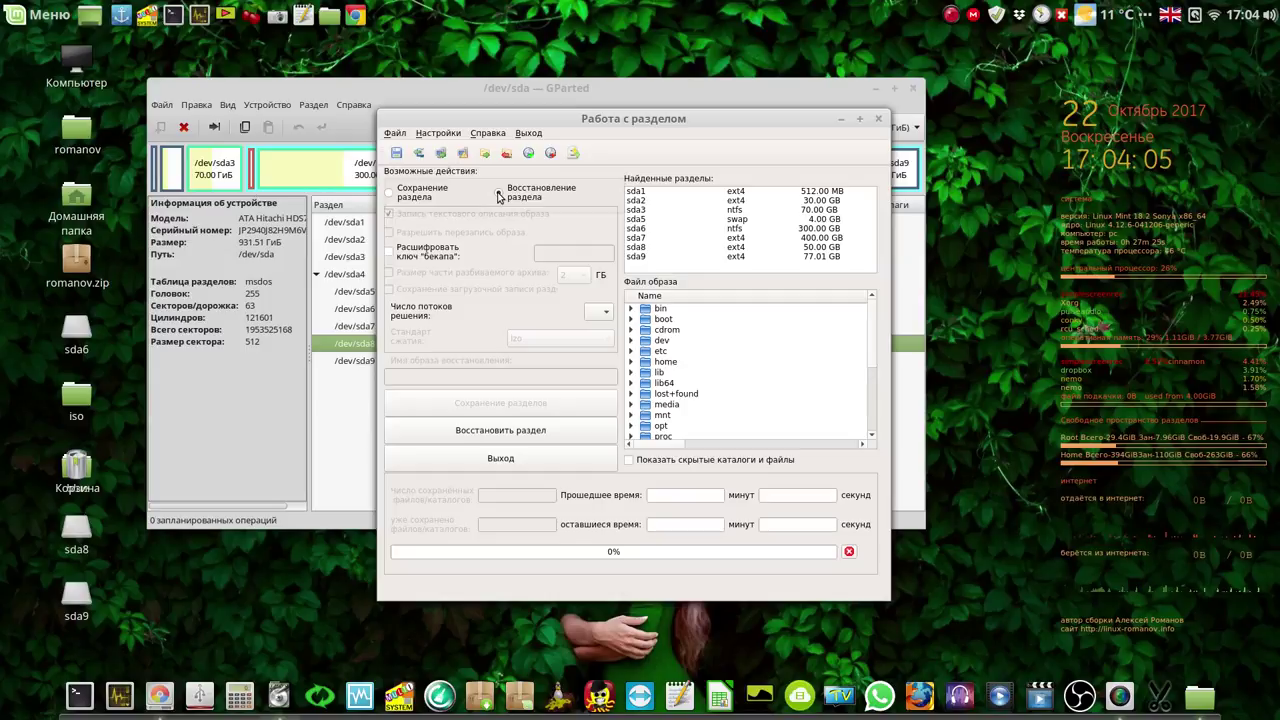
pyautogui.click(643, 247)
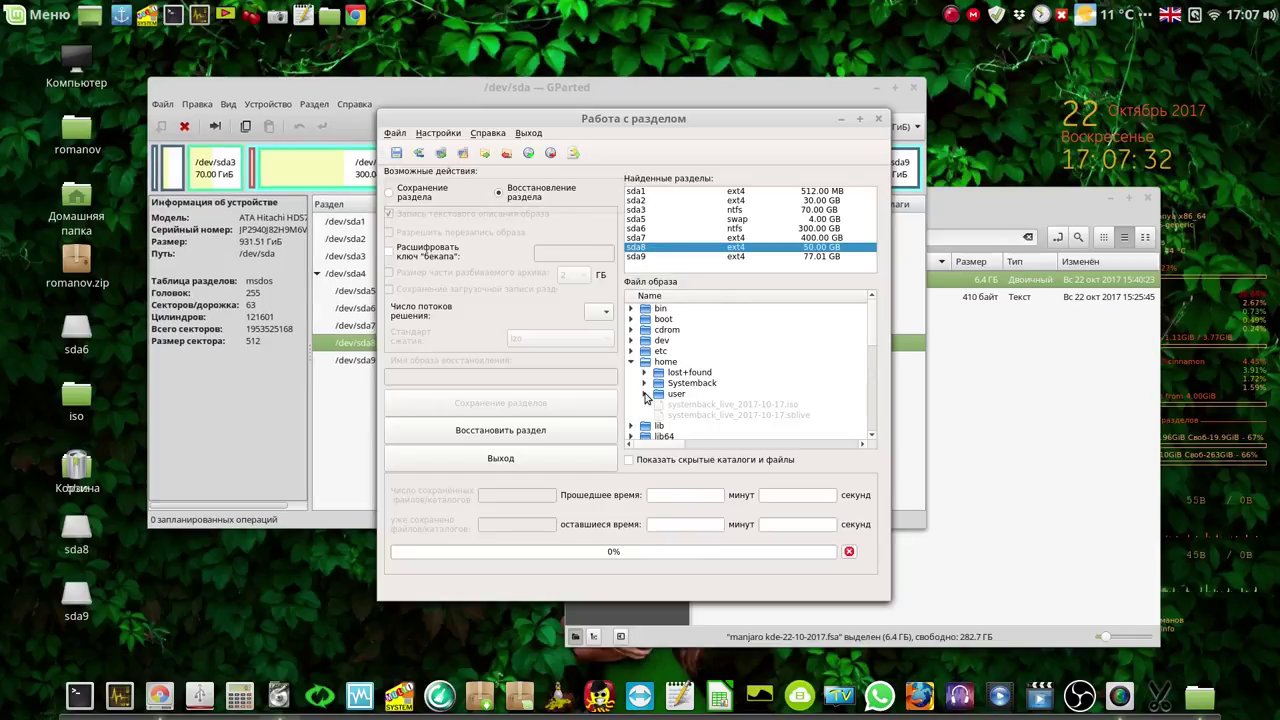
pyautogui.click(645, 394)
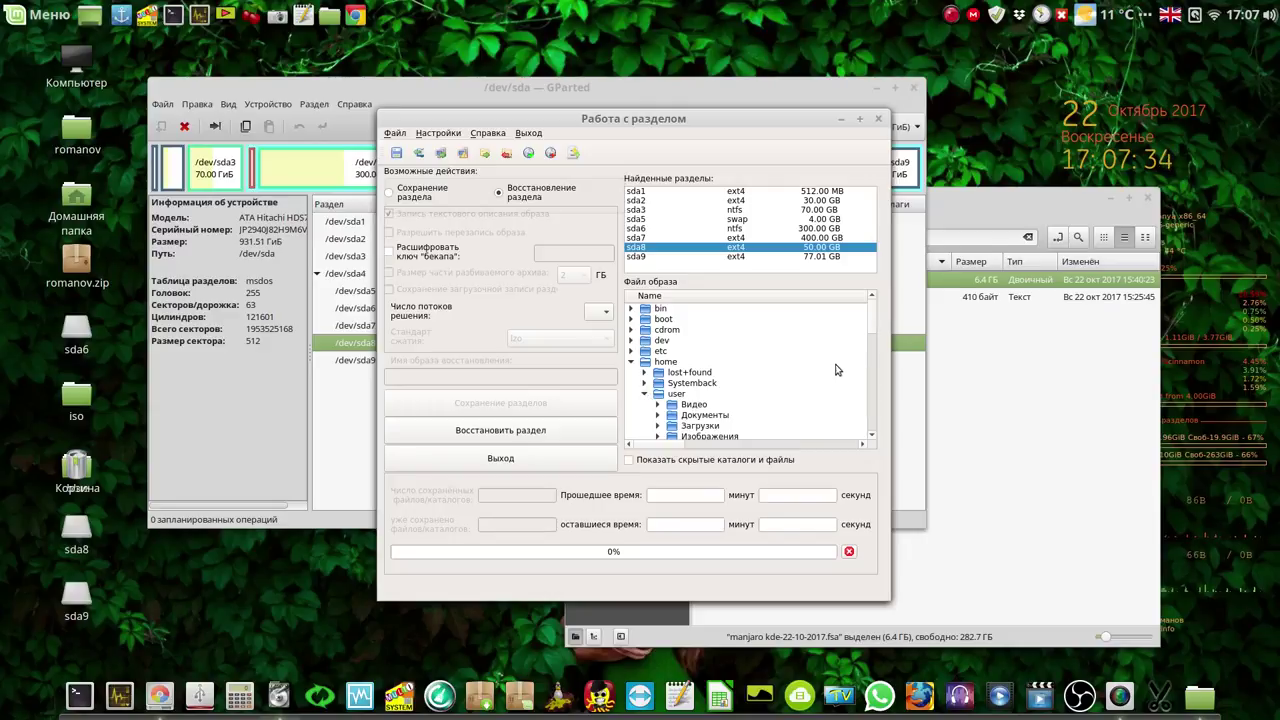
pyautogui.moveTo(870, 323); pyautogui.dragTo(874, 352)
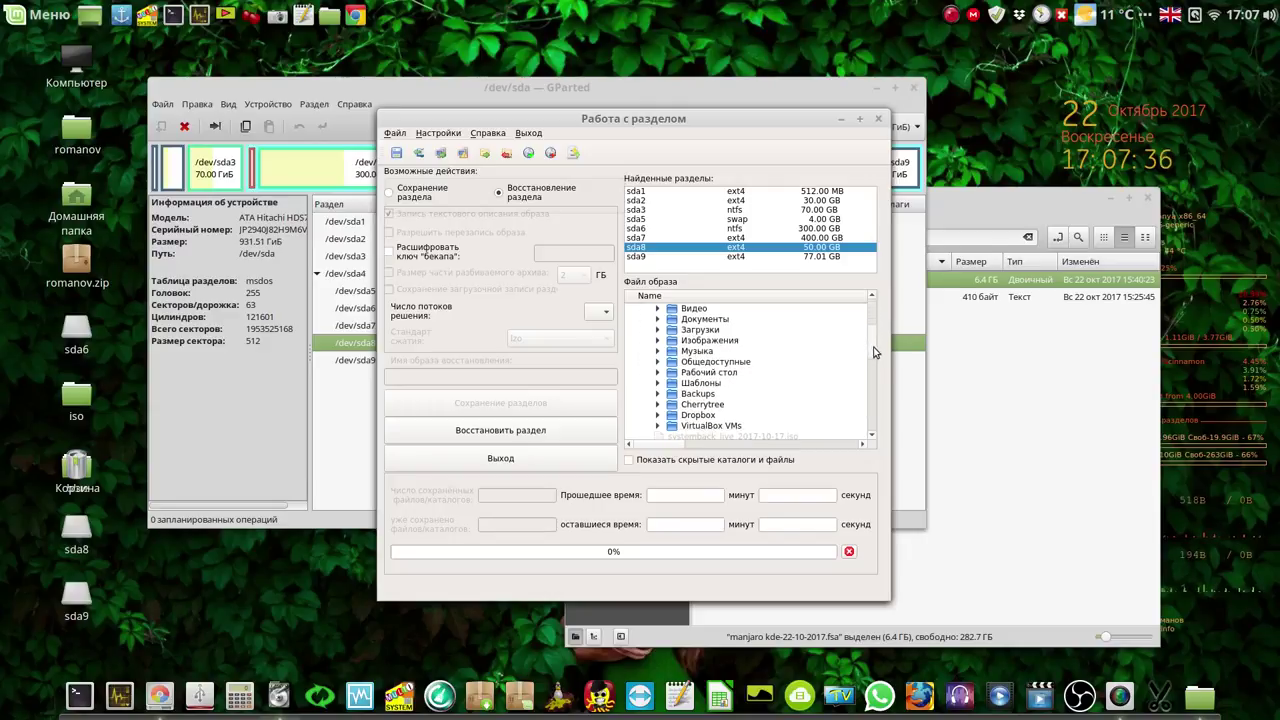
pyautogui.click(658, 394)
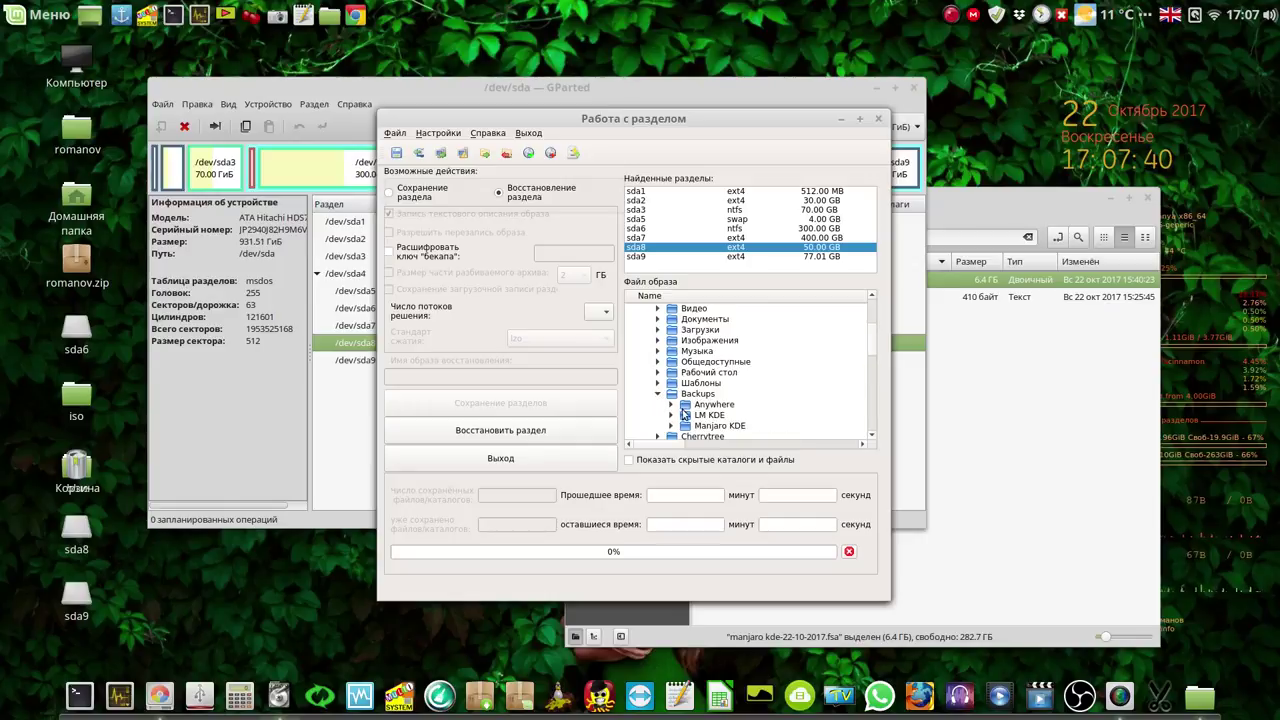
pyautogui.click(671, 425)
pyautogui.click(702, 428)
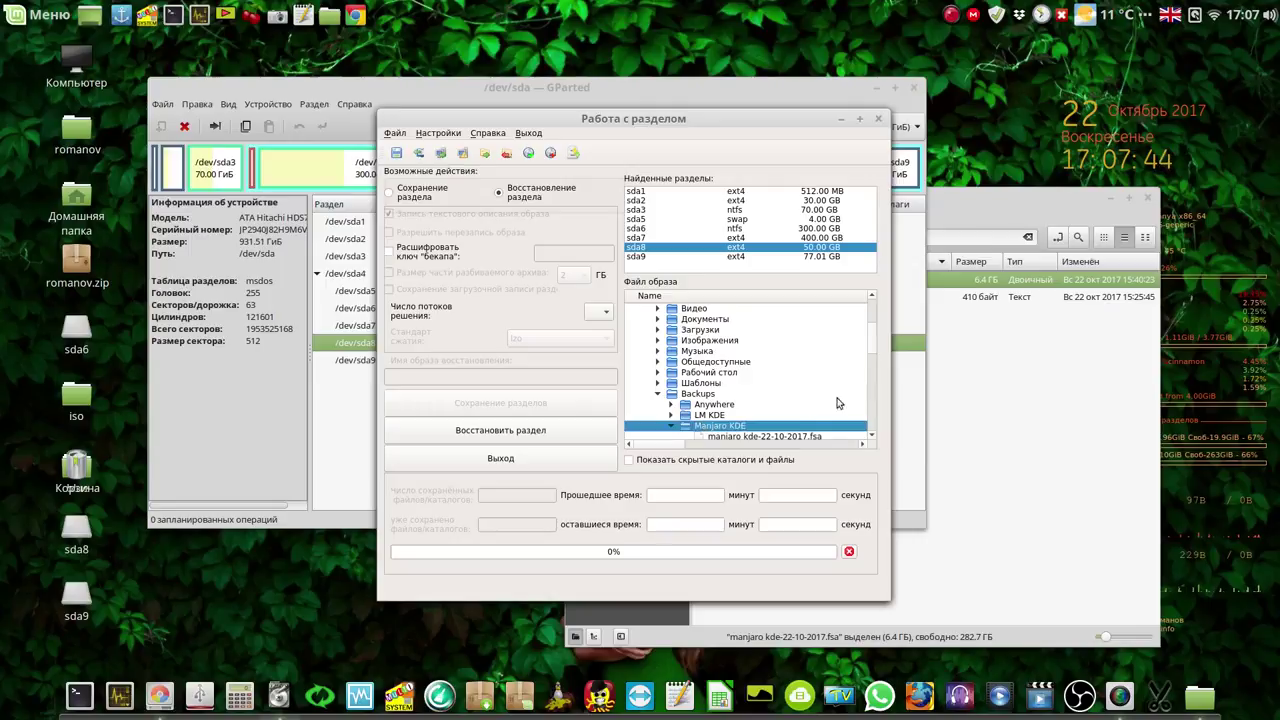
pyautogui.scroll(-2, 872, 355)
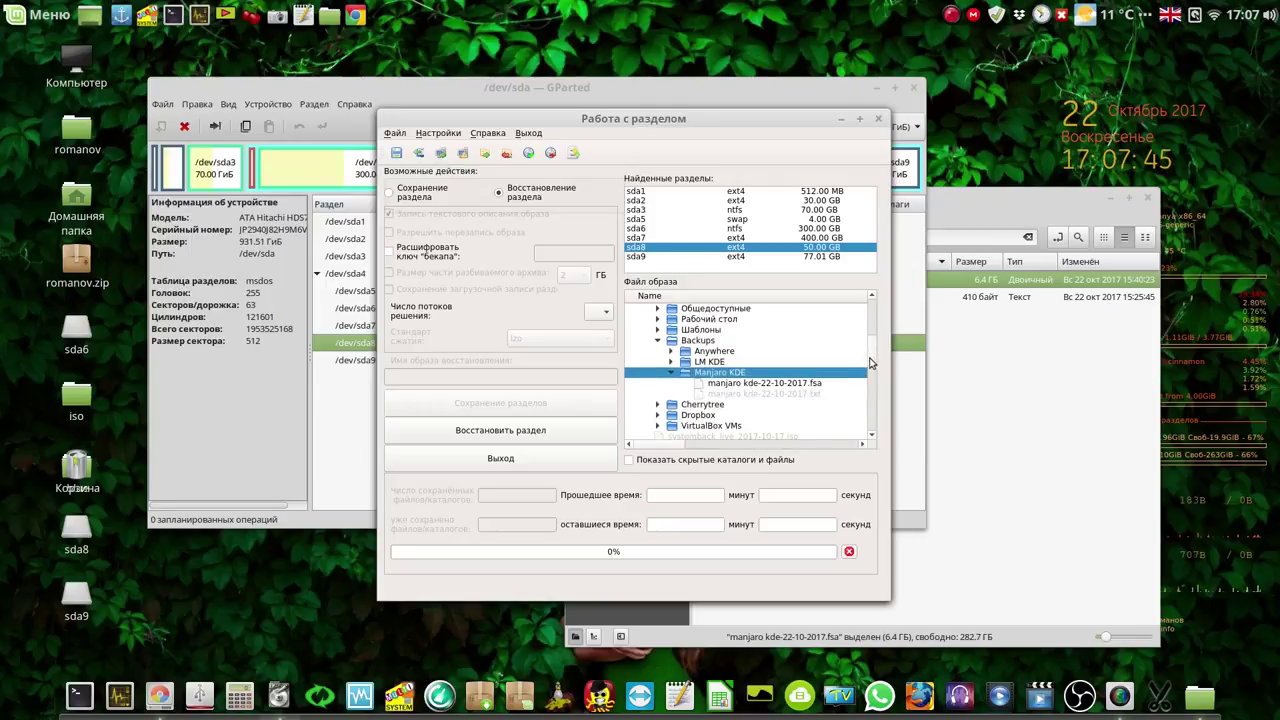
pyautogui.click(812, 384)
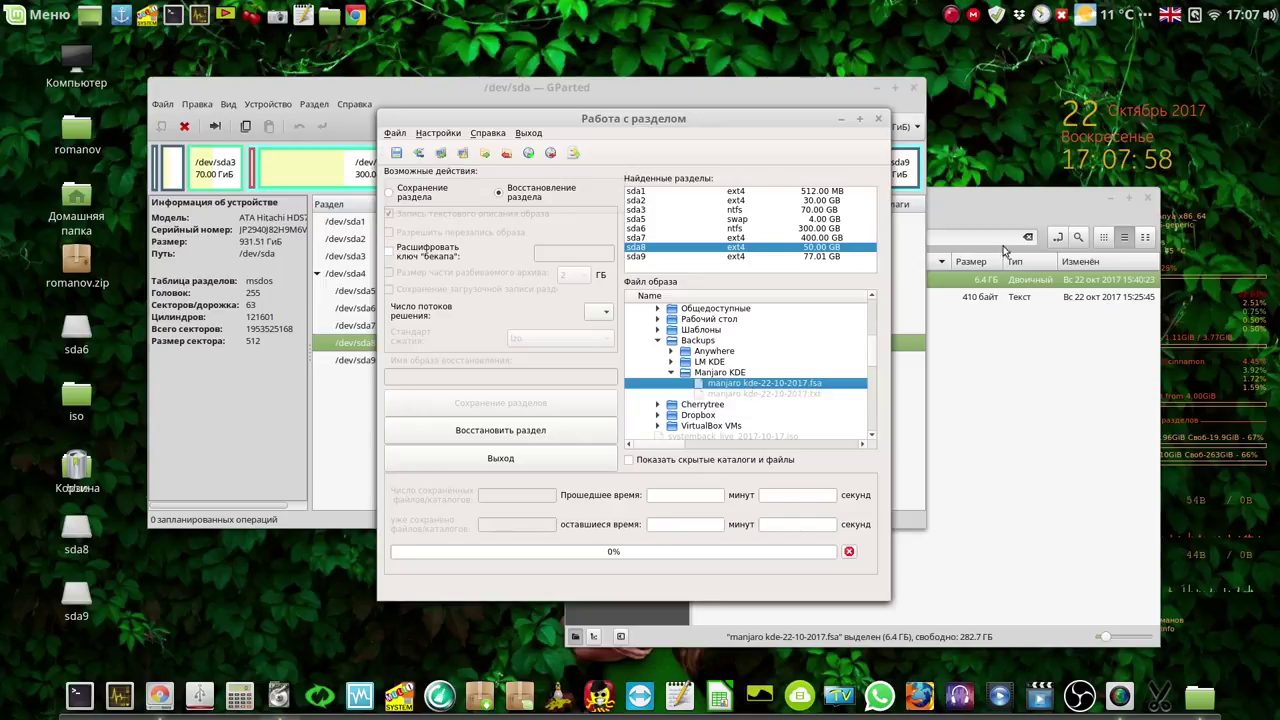
# Step: Restore the Manjaro KDE image to /dev/sda8, accepting the mismatch with the saved partition /dev/sda10
pyautogui.click(1018, 211)
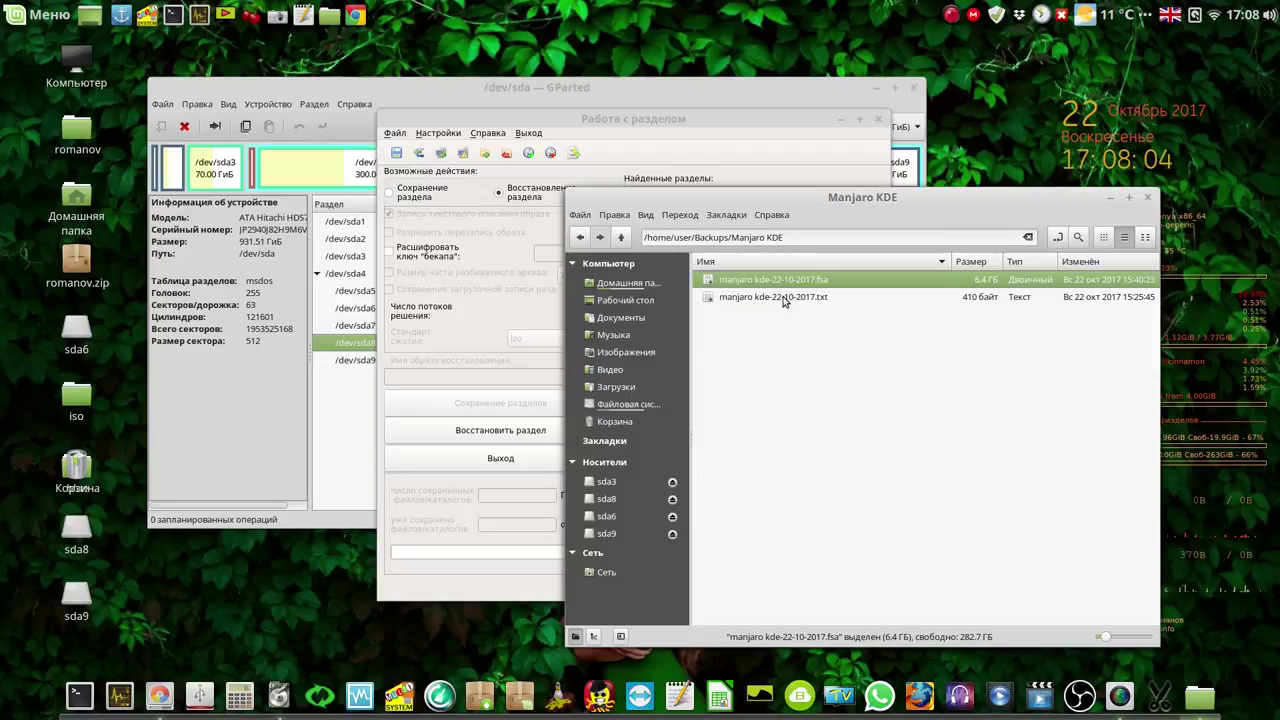
pyautogui.click(381, 89)
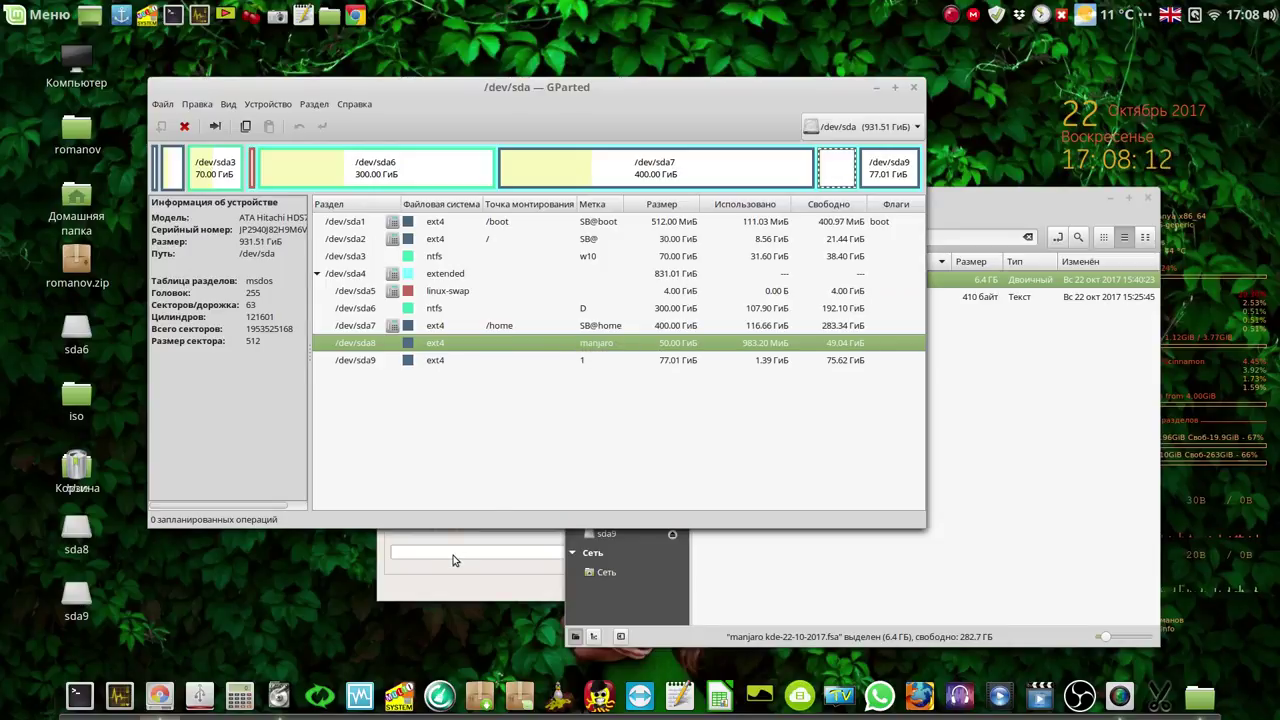
pyautogui.click(492, 580)
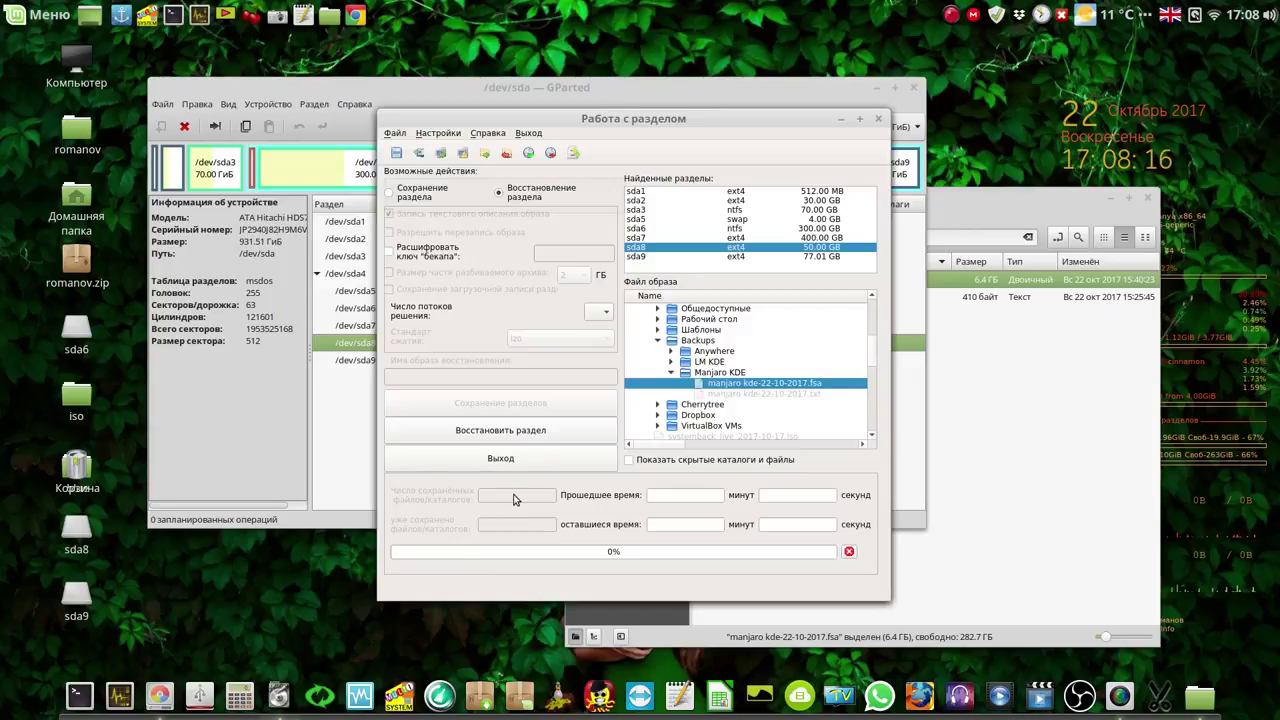
pyautogui.click(541, 432)
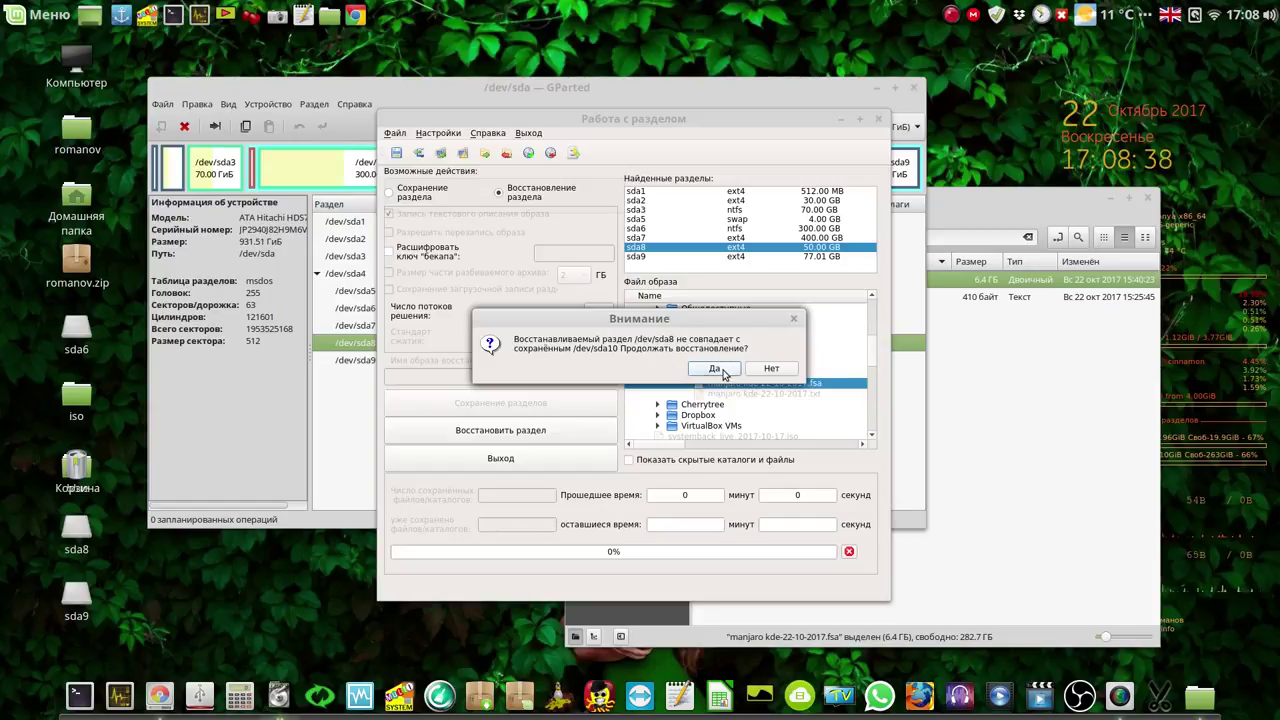
pyautogui.click(716, 370)
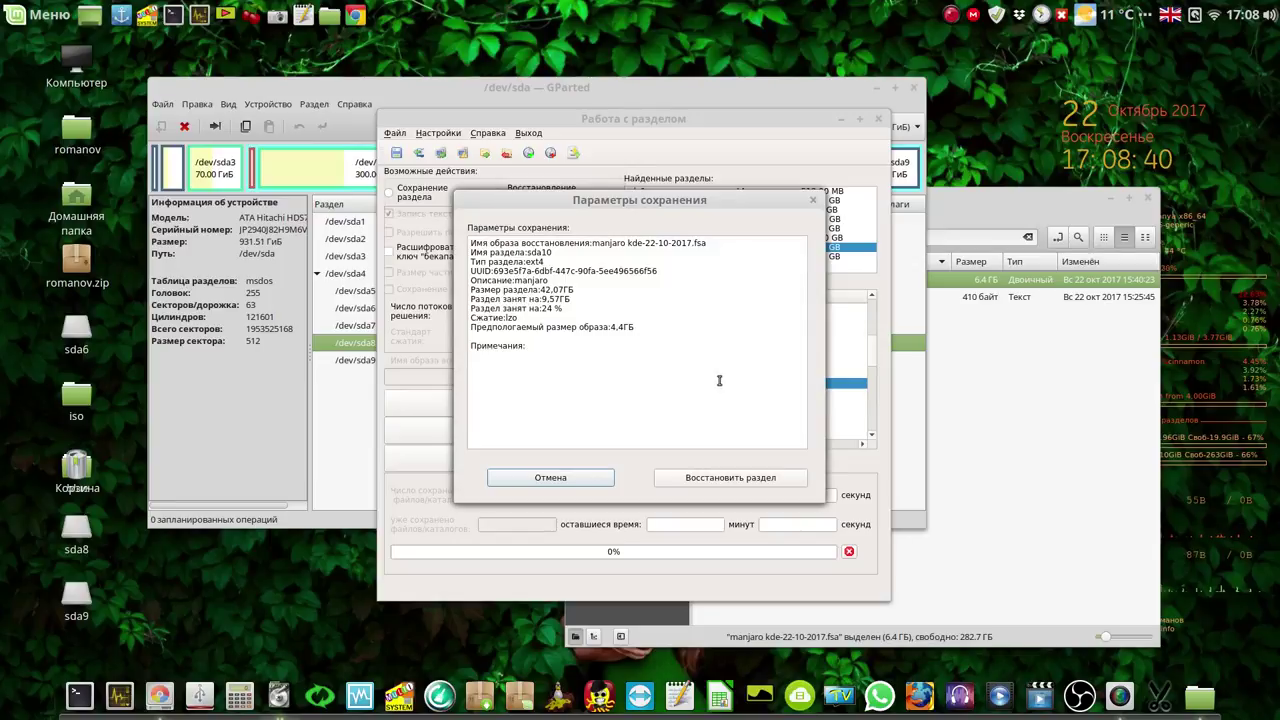
pyautogui.click(731, 479)
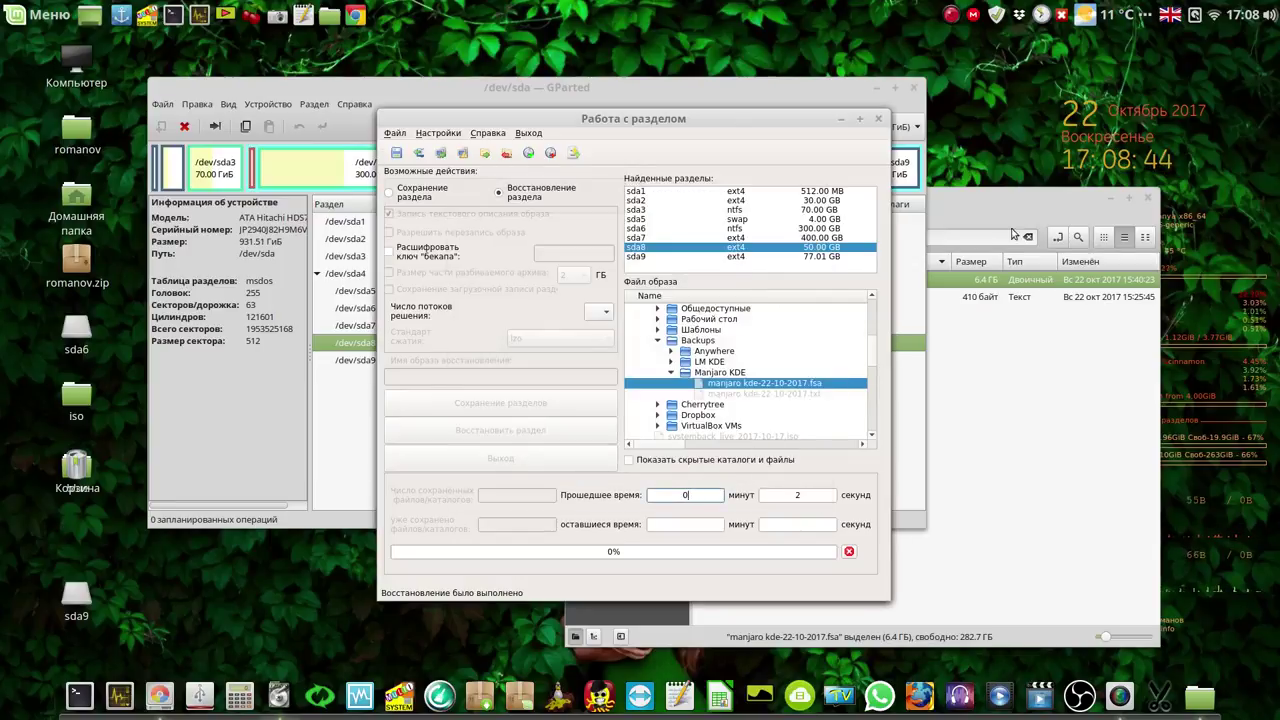
# Step: Minimize the Manjaro KDE folder window and move the qt5-fsarchiver and GParted windows apart so both can be viewed
pyautogui.click(1024, 219)
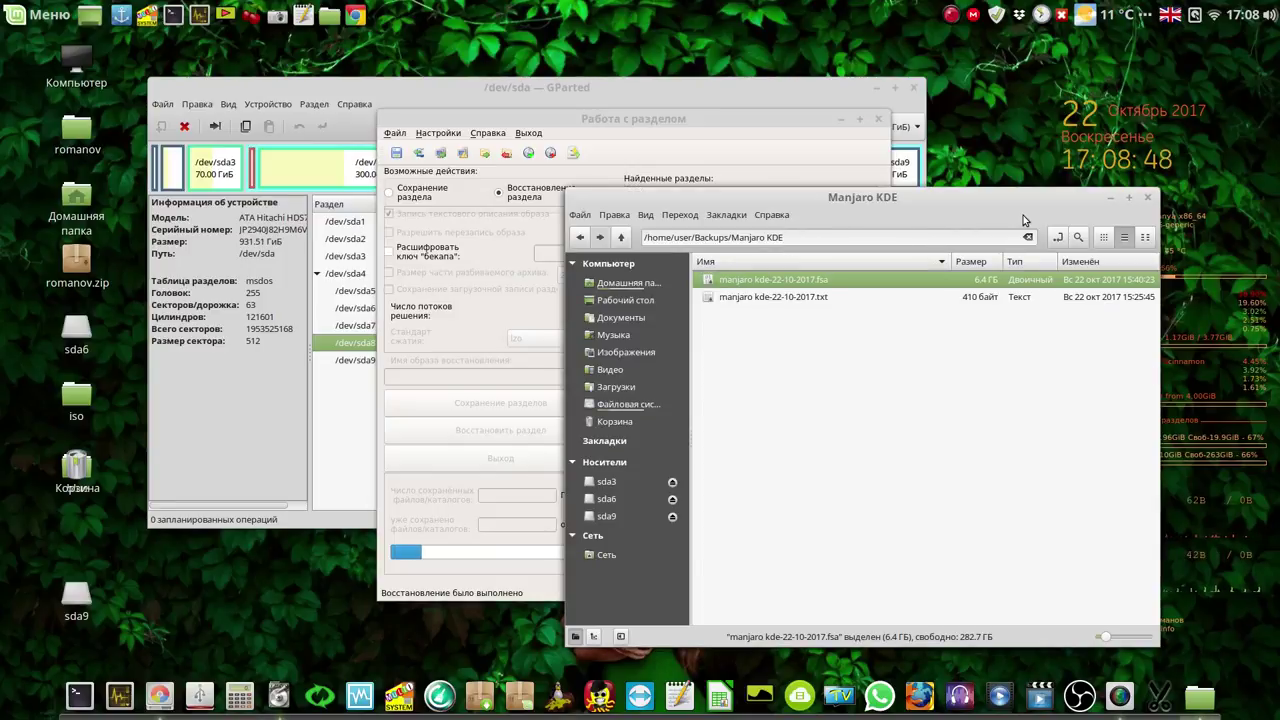
pyautogui.click(1110, 198)
pyautogui.moveTo(750, 116); pyautogui.dragTo(995, 97)
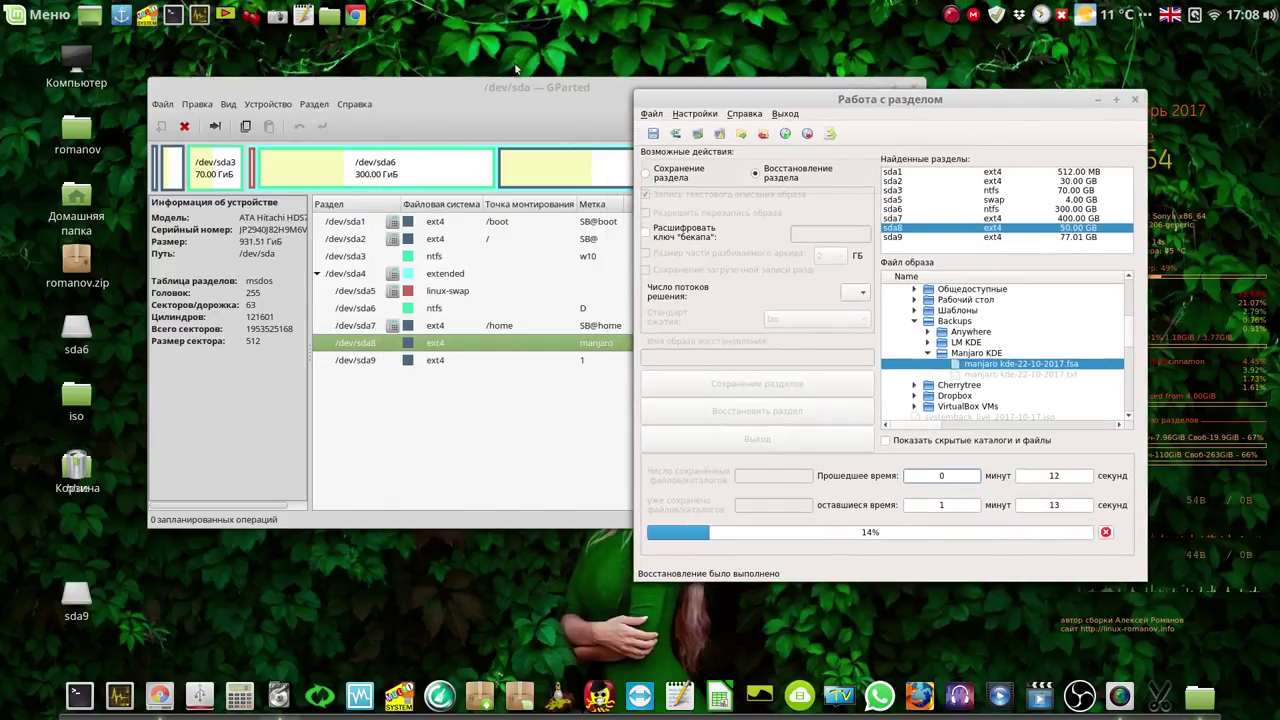
pyautogui.click(465, 98)
pyautogui.moveTo(465, 98); pyautogui.dragTo(339, 101)
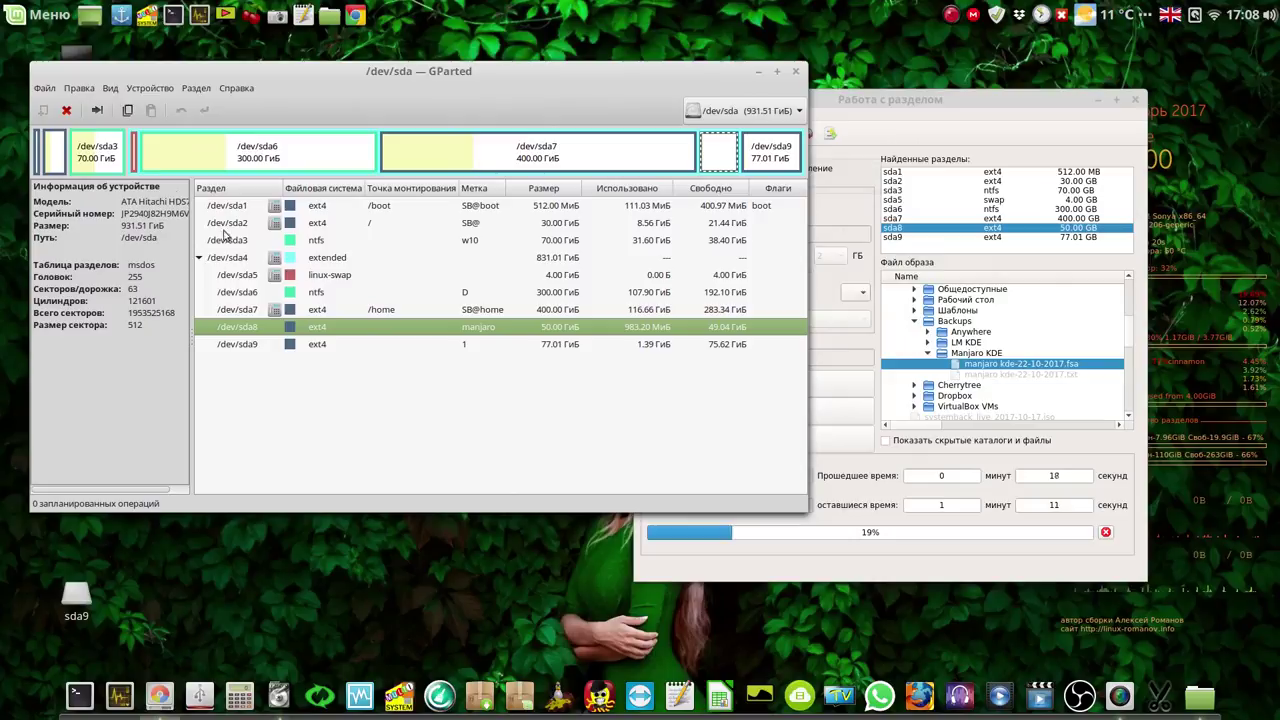
pyautogui.click(46, 89)
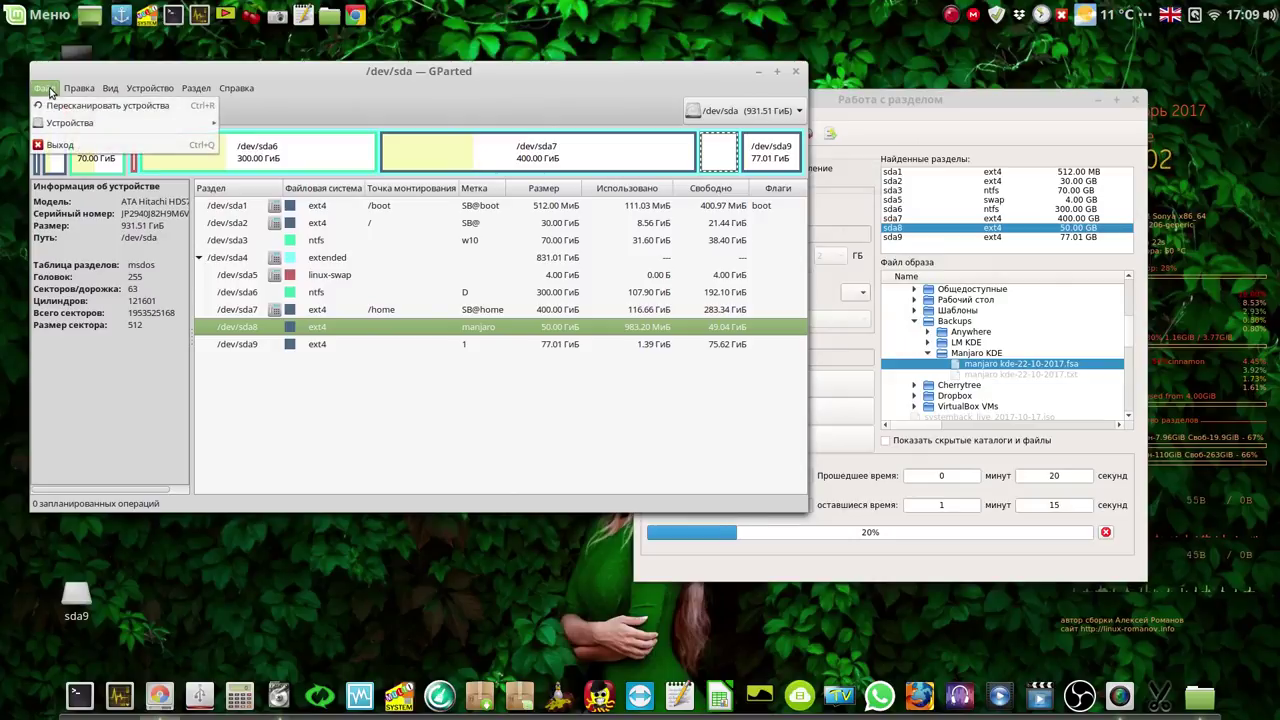
pyautogui.click(547, 91)
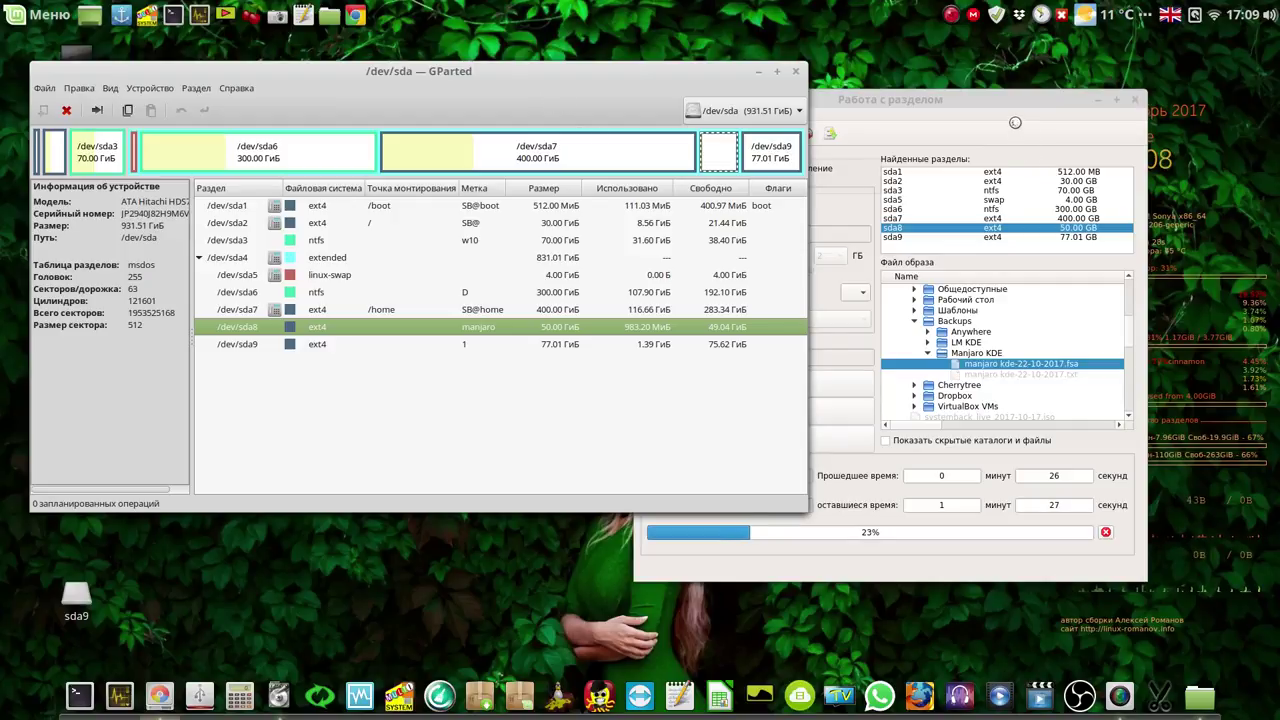
pyautogui.click(1013, 120)
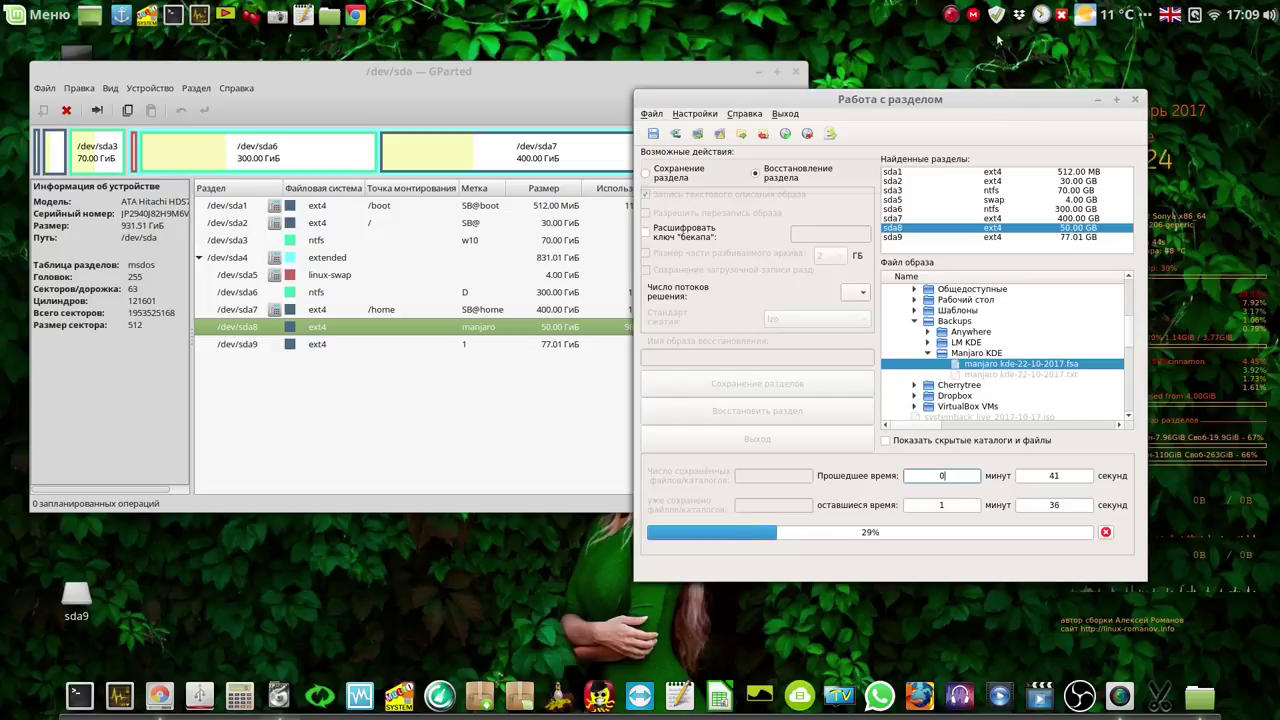
pyautogui.rightClick(950, 16)
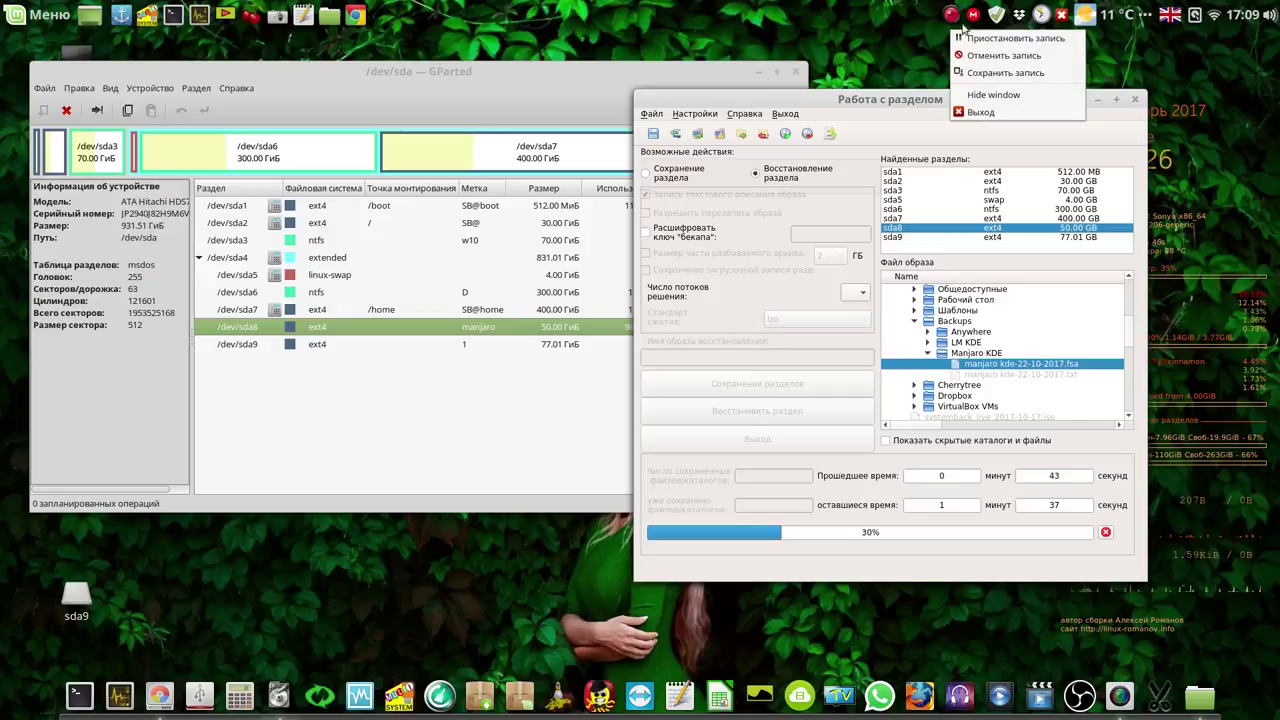
pyautogui.click(1015, 38)
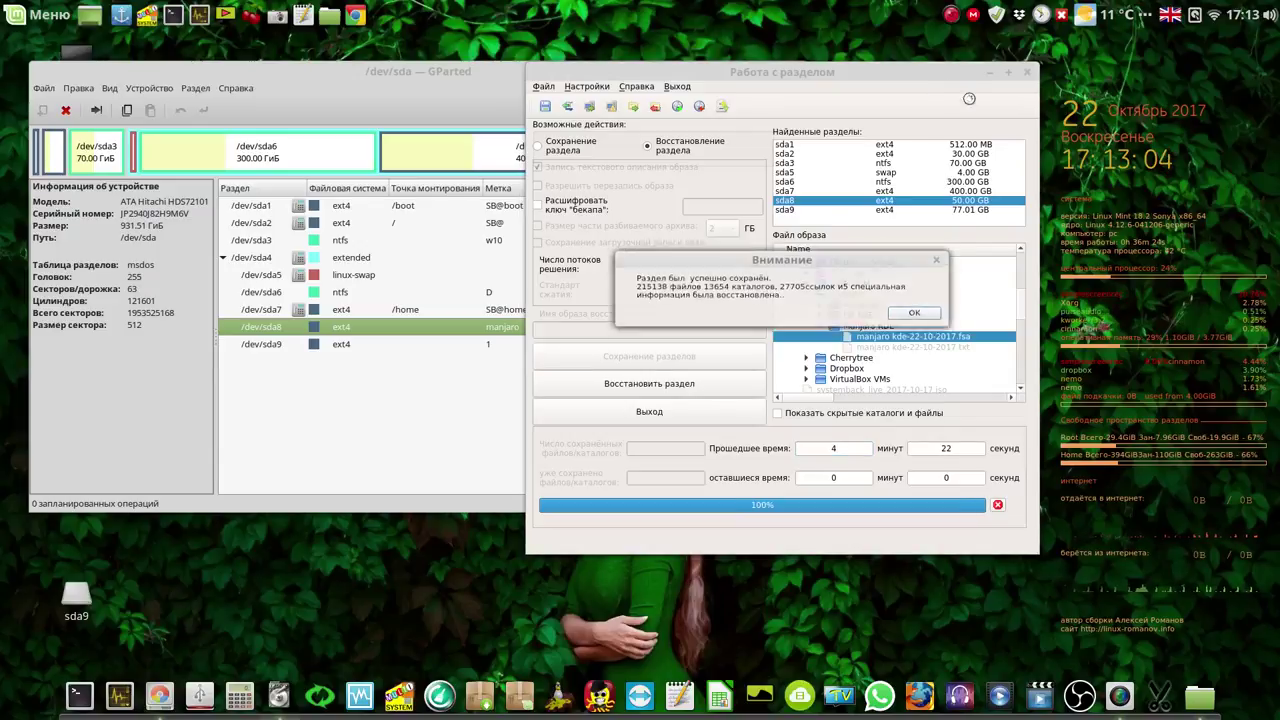
# Step: Dismiss the restore report and close qt5-fsarchiver, and rescan the devices in GParted to check the used space on /dev/sda8
pyautogui.click(918, 317)
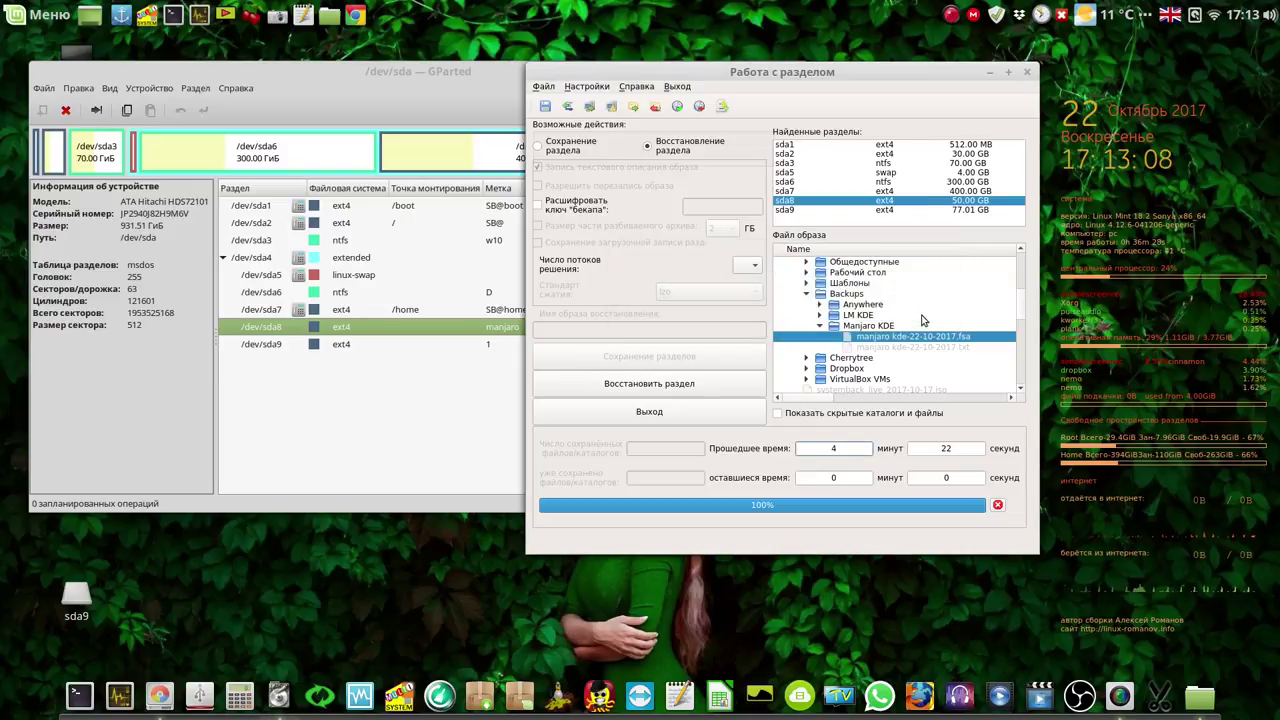
pyautogui.click(1026, 73)
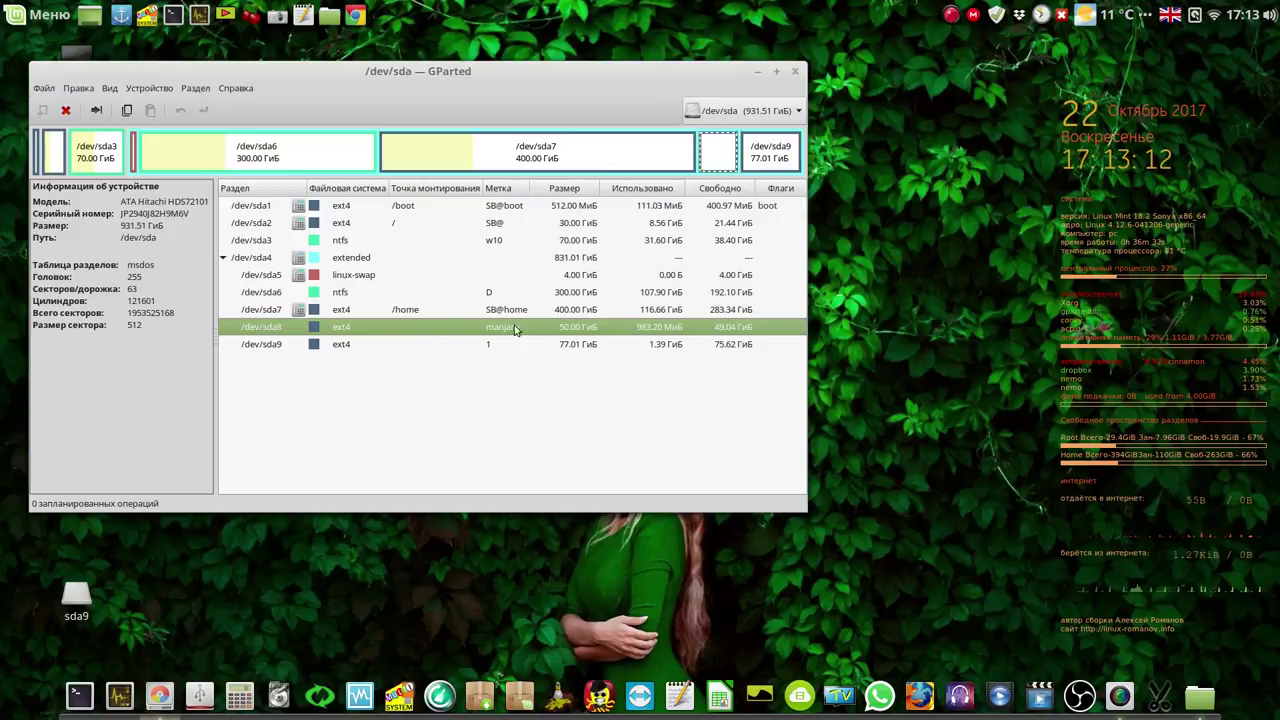
pyautogui.click(46, 89)
pyautogui.click(57, 106)
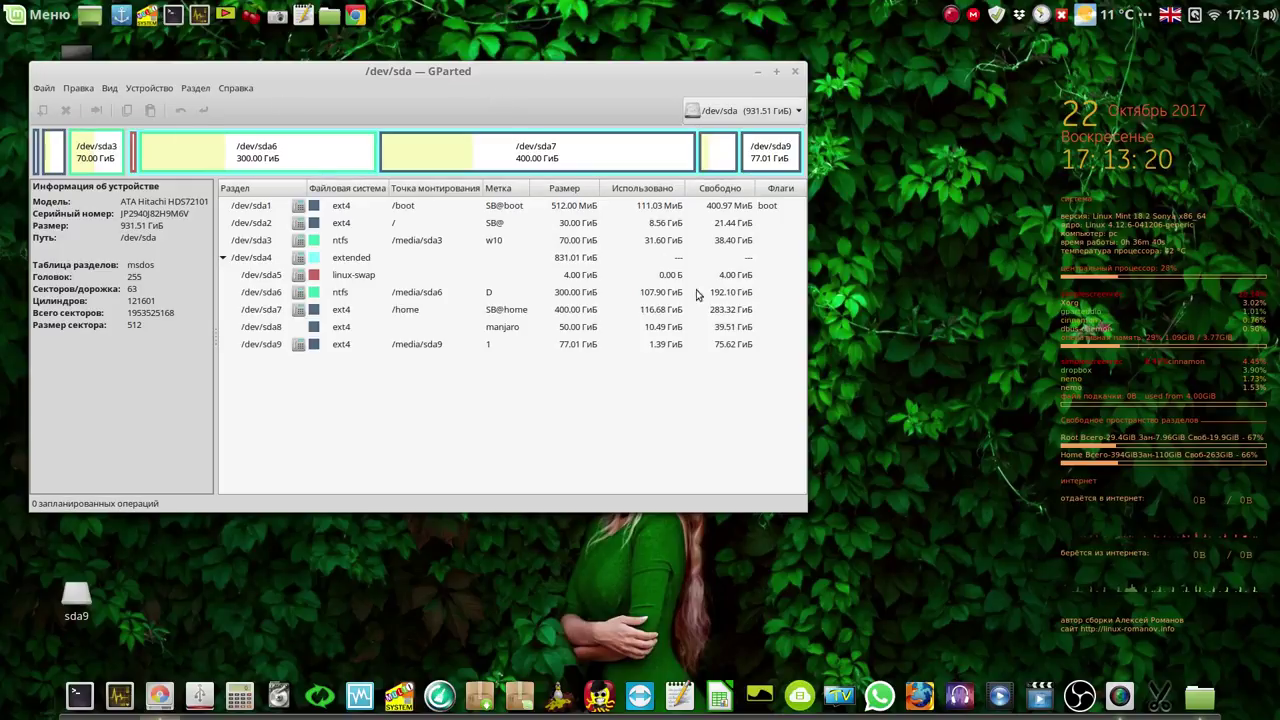
pyautogui.click(668, 334)
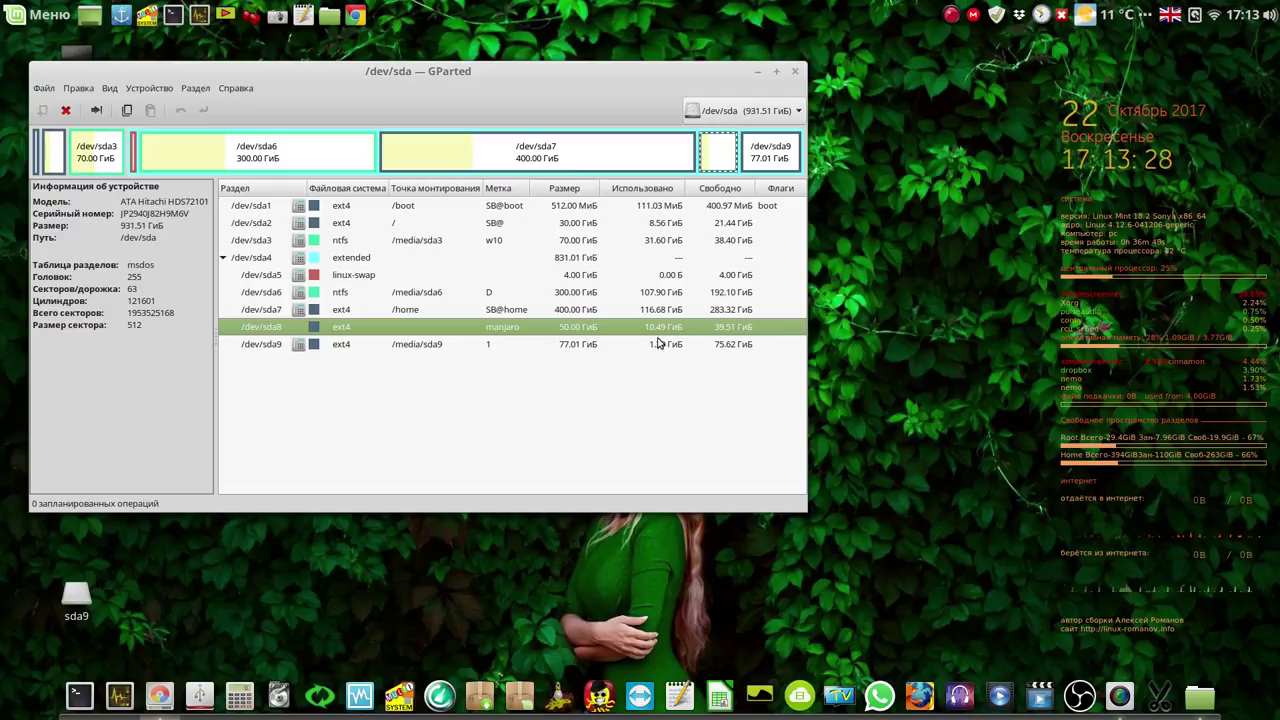
pyautogui.moveTo(607, 78); pyautogui.dragTo(690, 64)
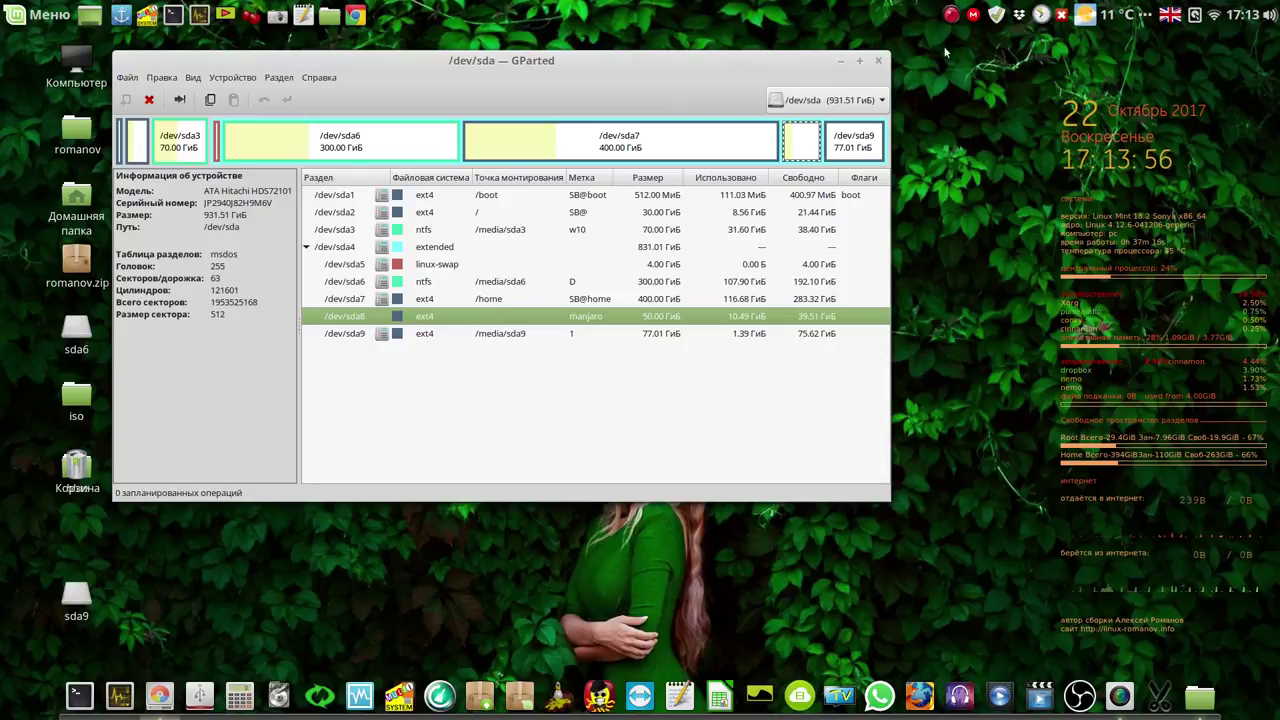
pyautogui.click(951, 14)
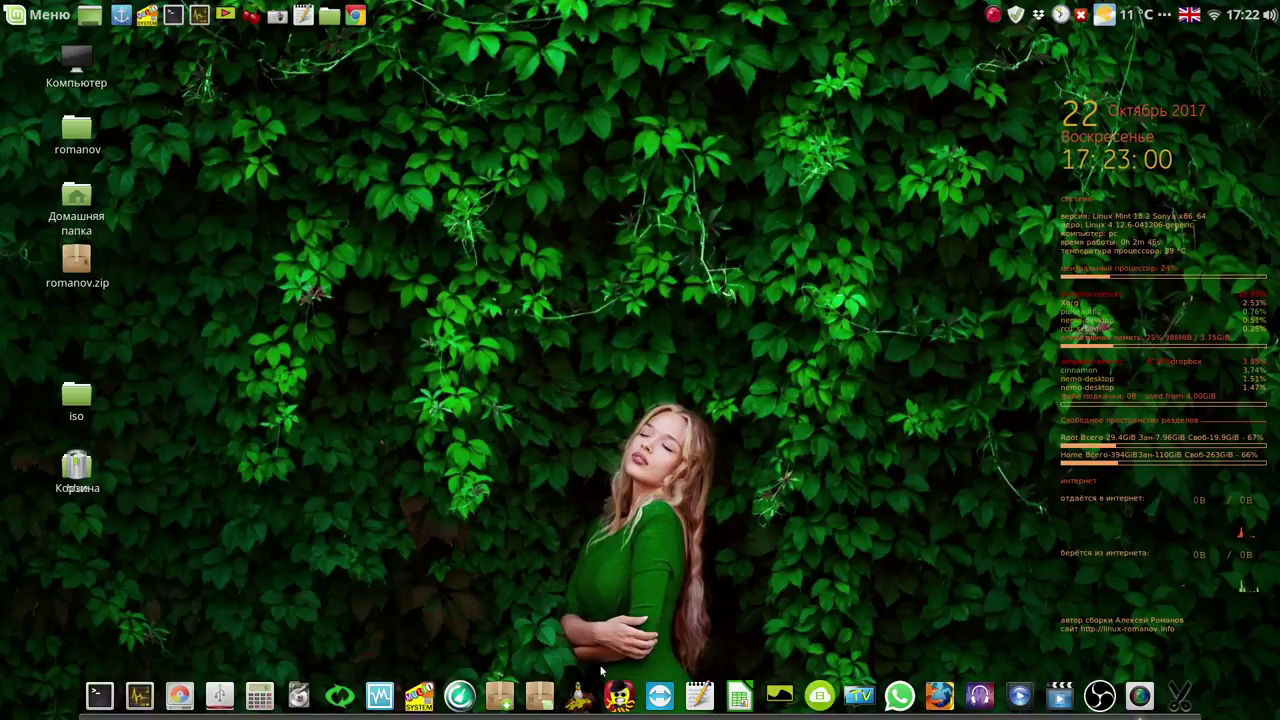
# Step: Open Grub Customizer, authenticate with the account password, and decline configuring BURG instead of GRUB2
pyautogui.click(579, 698)
pyautogui.write('1')
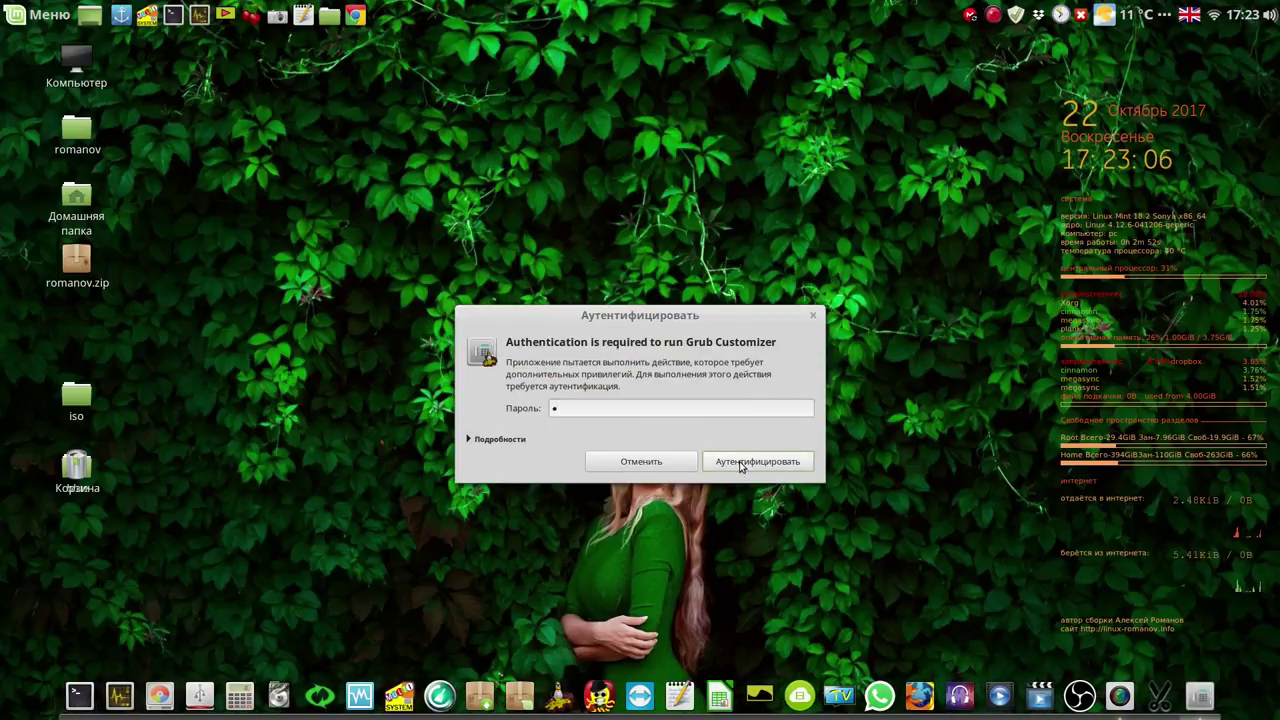
pyautogui.click(740, 464)
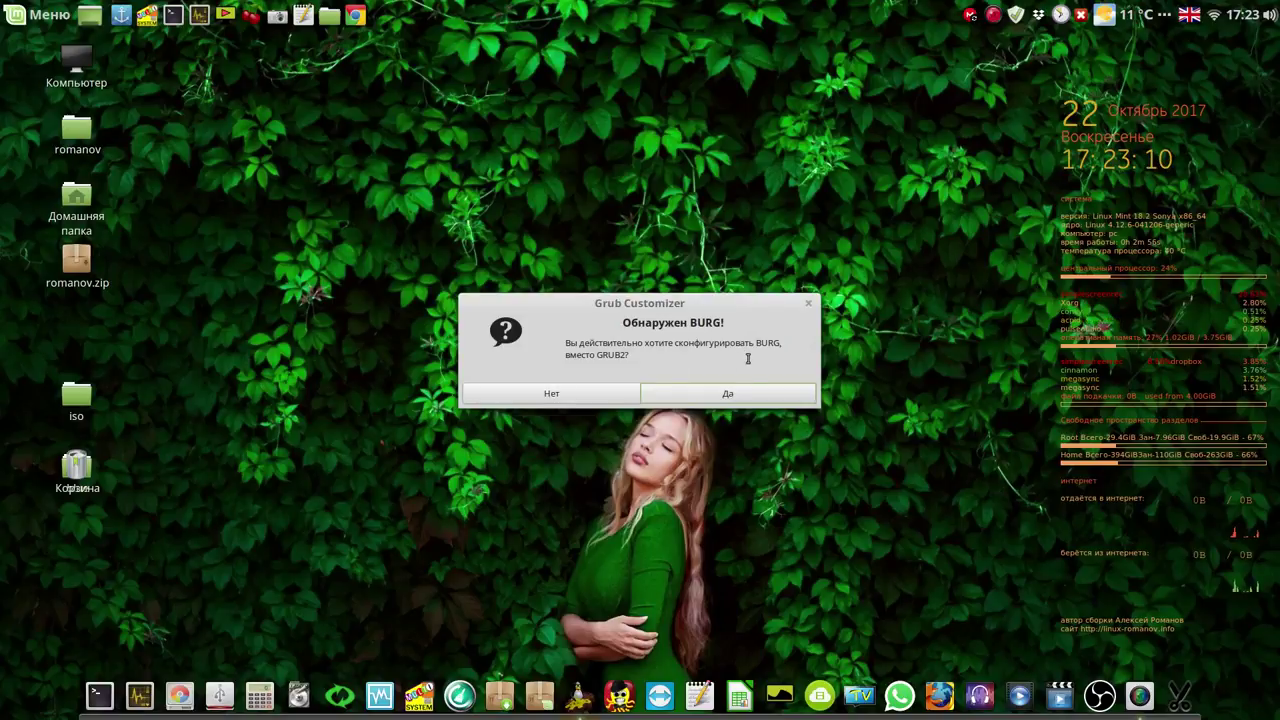
pyautogui.click(602, 401)
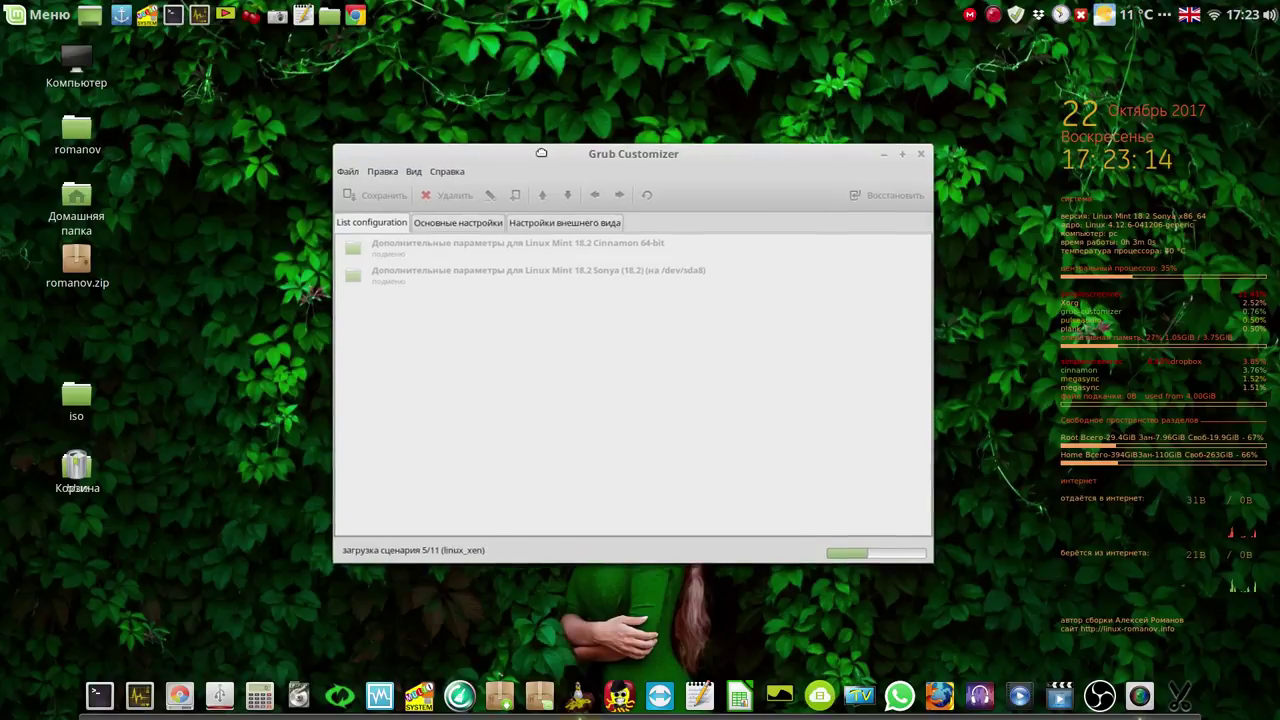
# Step: Move the Grub Customizer and GParted windows apart so the boot entry list can be read, keeping Grub Customizer in front
pyautogui.moveTo(541, 153); pyautogui.dragTo(361, 91)
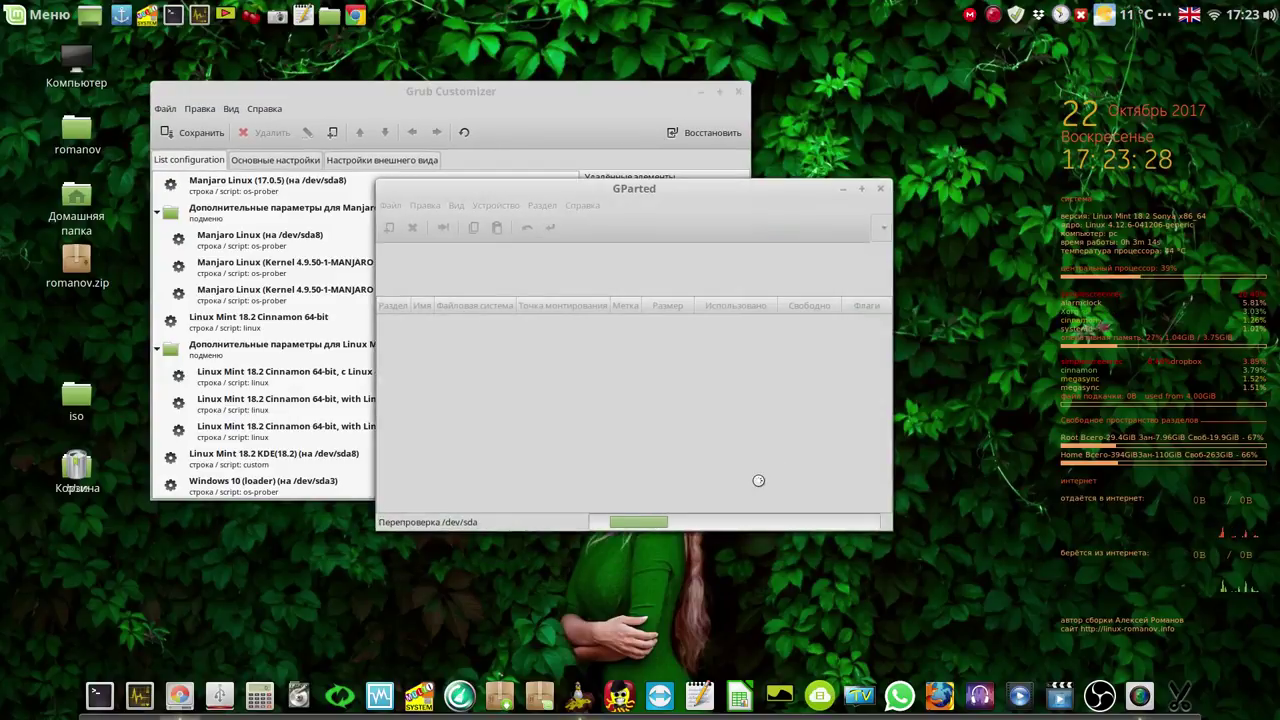
pyautogui.moveTo(780, 199); pyautogui.dragTo(1012, 184)
pyautogui.click(566, 117)
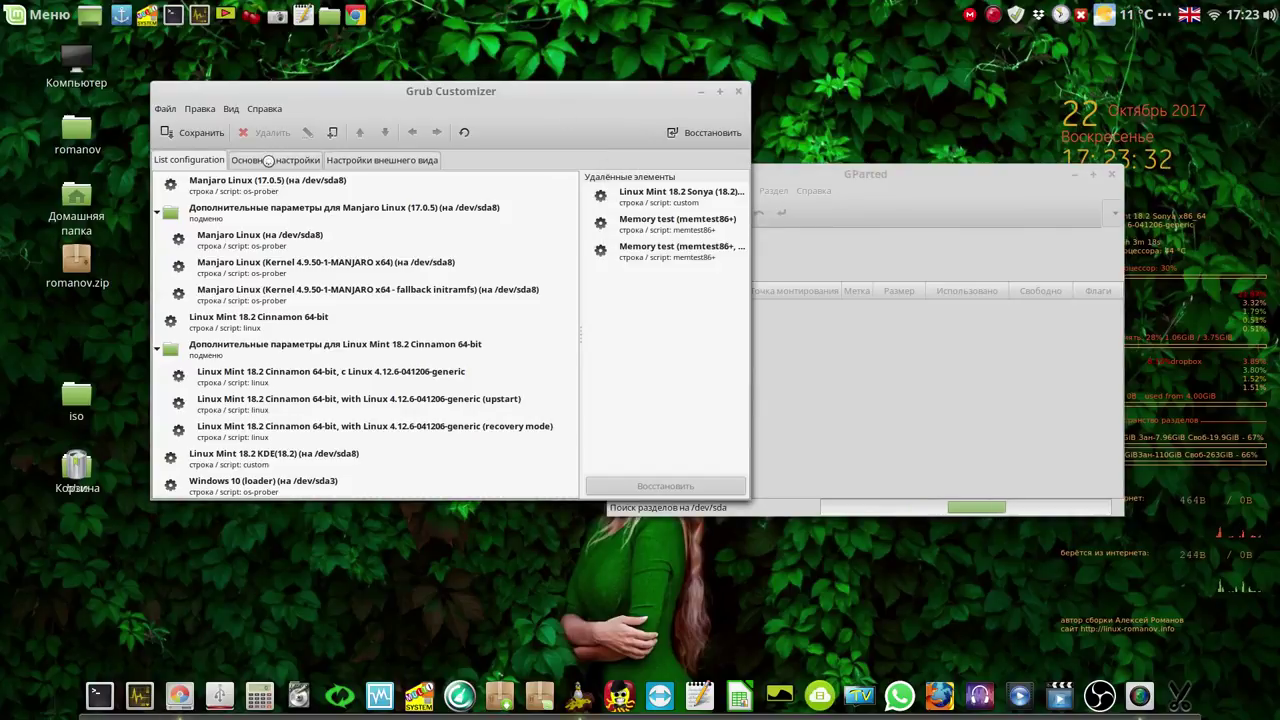
# Step: Check Grub Customizer's general settings, and compare the Manjaro boot entry's partition with /dev/sda8 in GParted
pyautogui.click(268, 160)
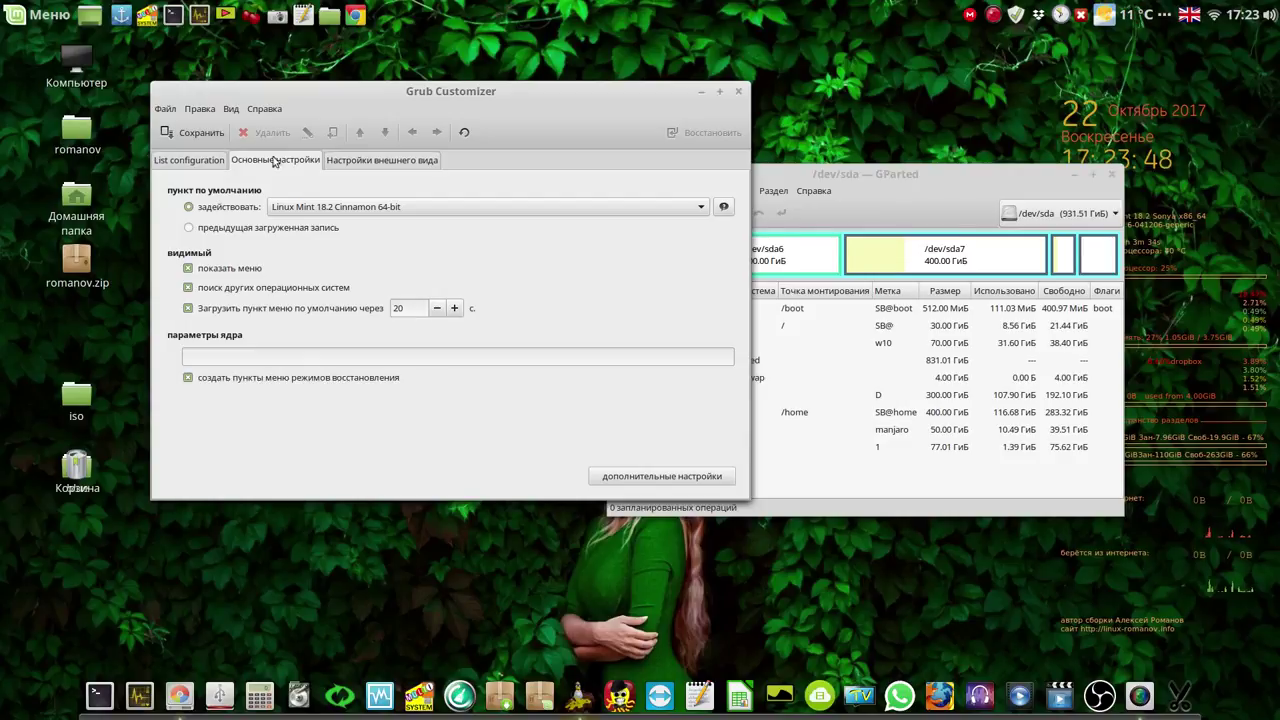
pyautogui.click(193, 165)
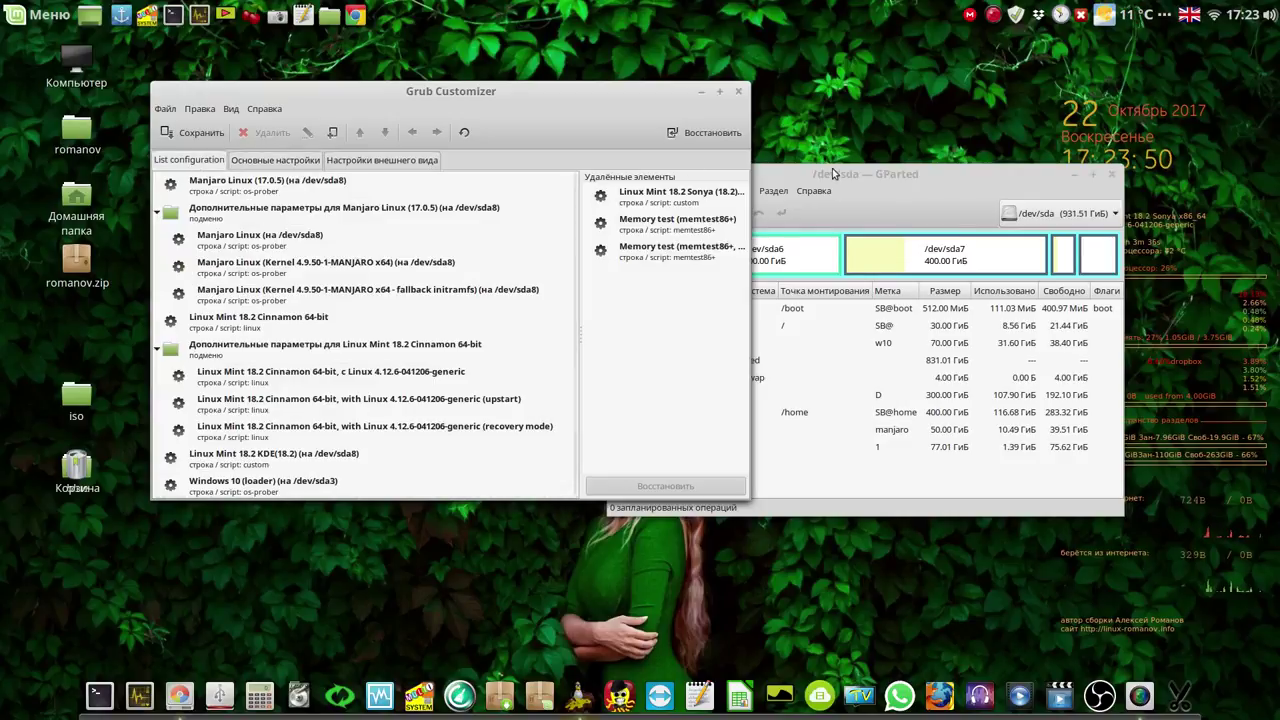
pyautogui.click(906, 173)
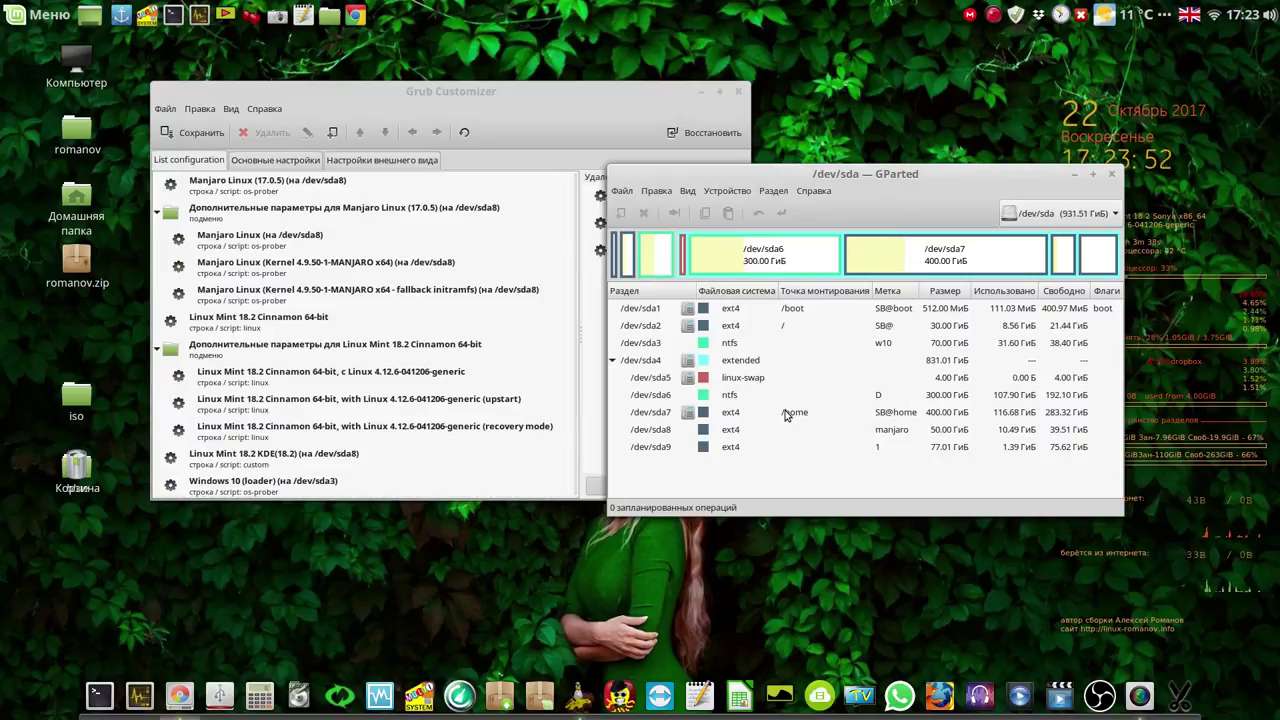
pyautogui.click(905, 432)
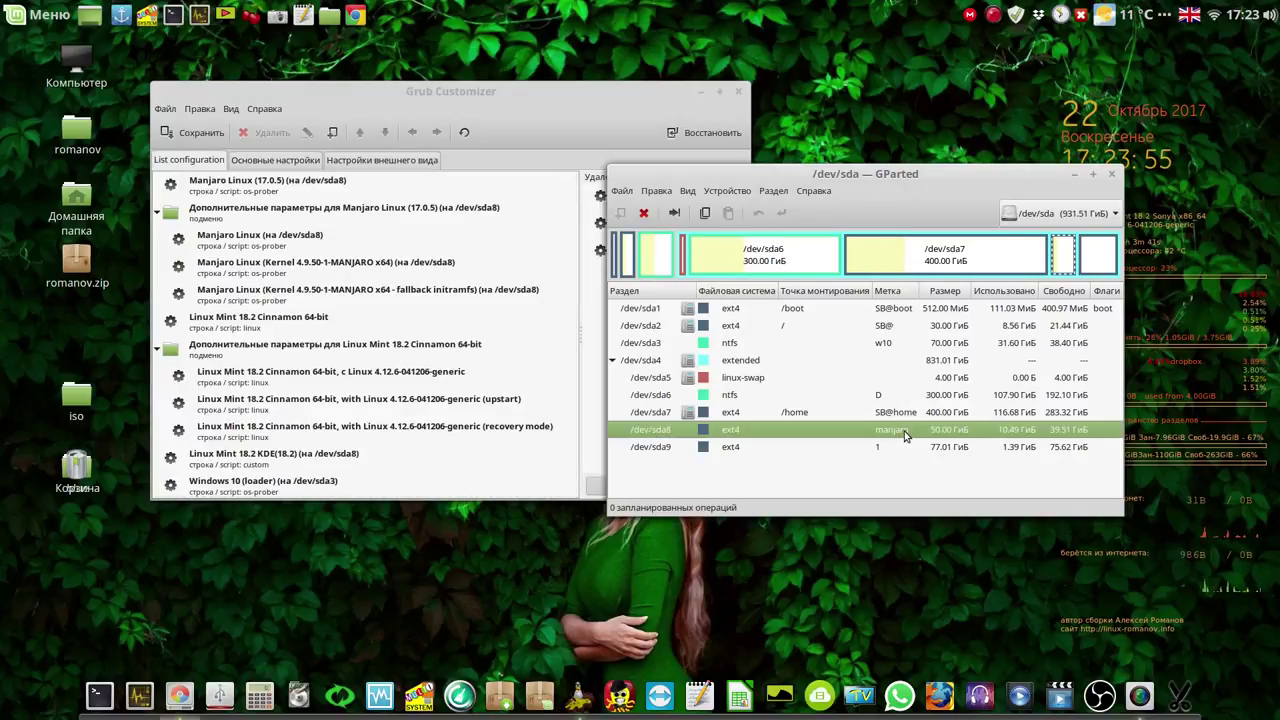
pyautogui.click(644, 117)
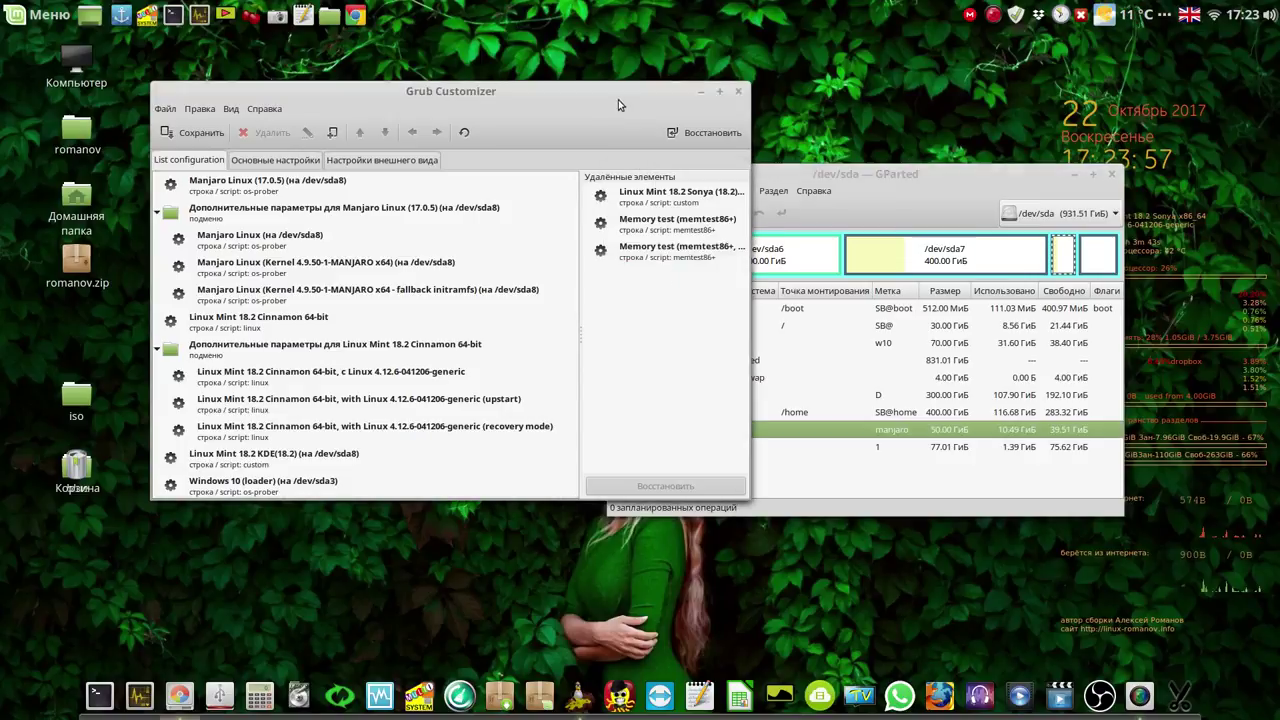
# Step: Remove the Linux Mint 18.2 KDE (18.2) entry for /dev/sda8 from the boot list and collapse both submenus
pyautogui.click(325, 186)
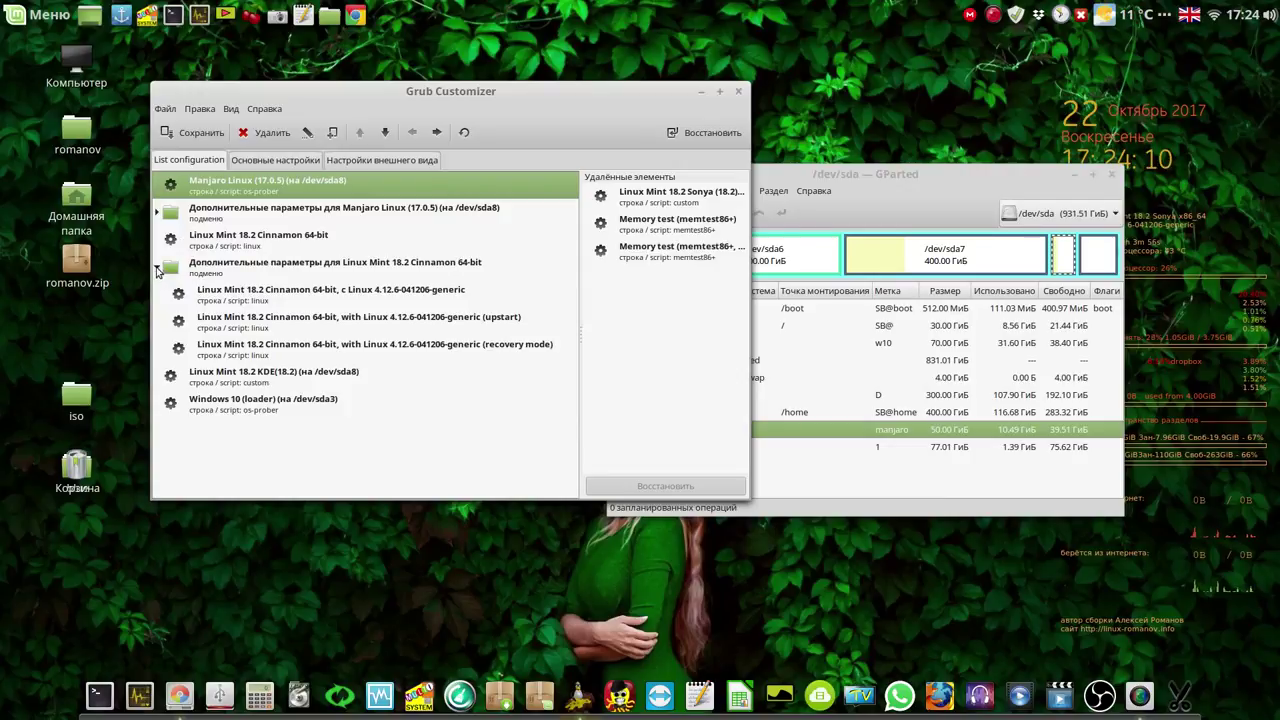
pyautogui.click(157, 268)
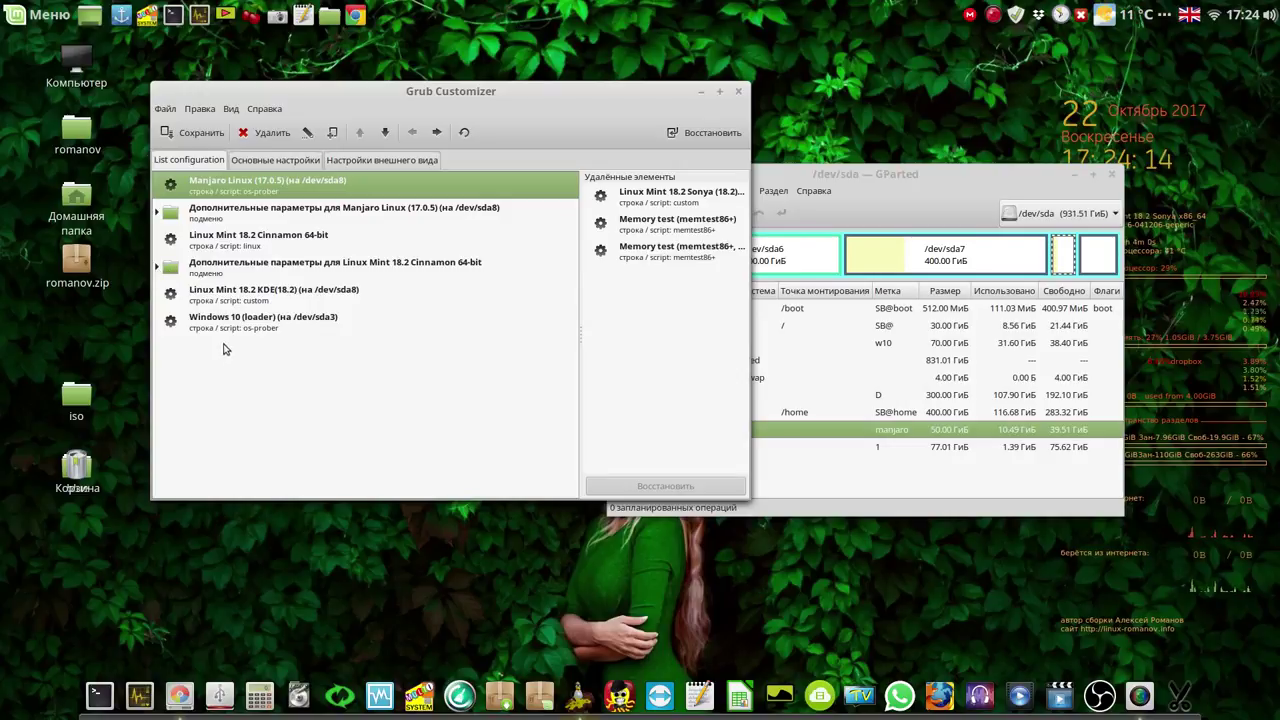
pyautogui.click(262, 292)
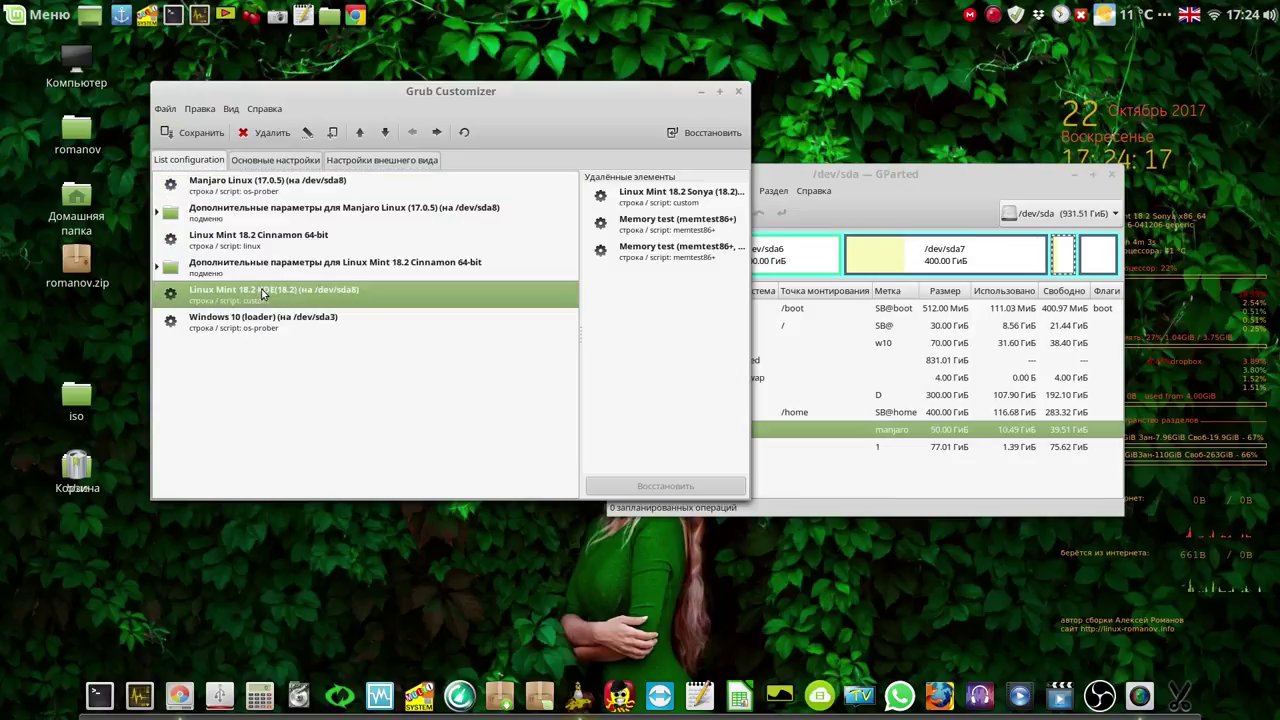
pyautogui.click(278, 136)
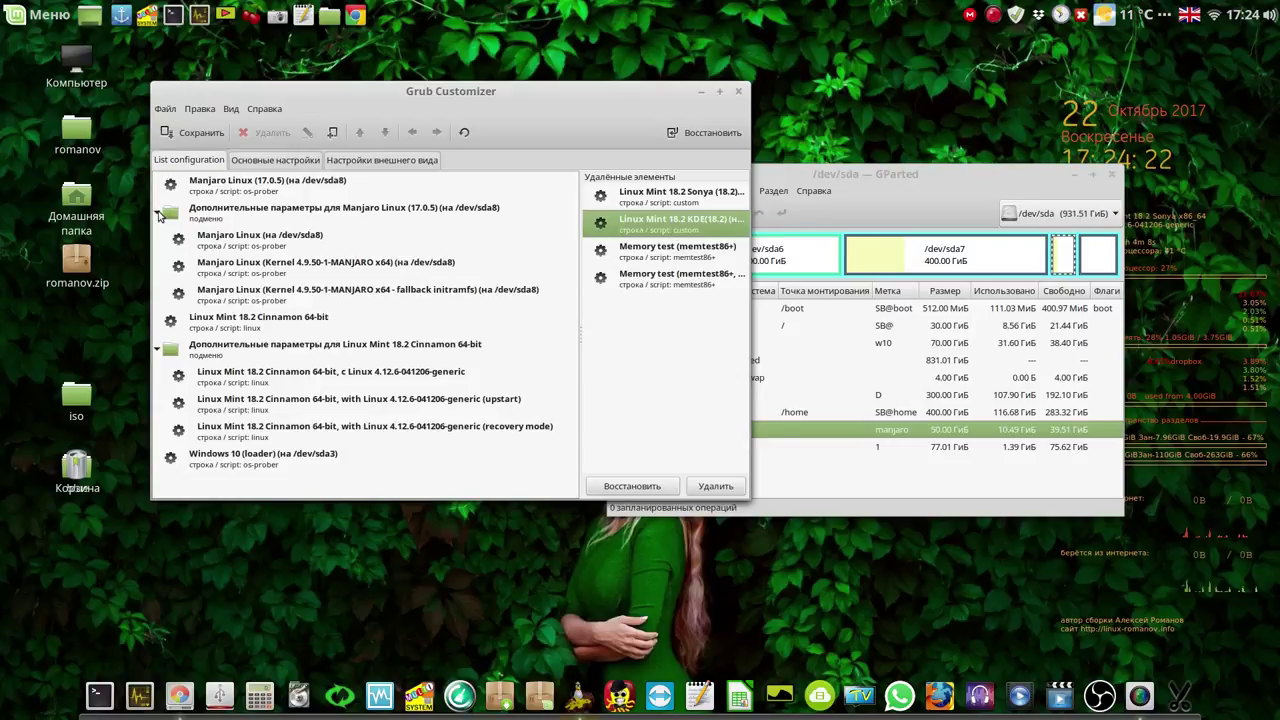
pyautogui.click(158, 213)
pyautogui.click(157, 268)
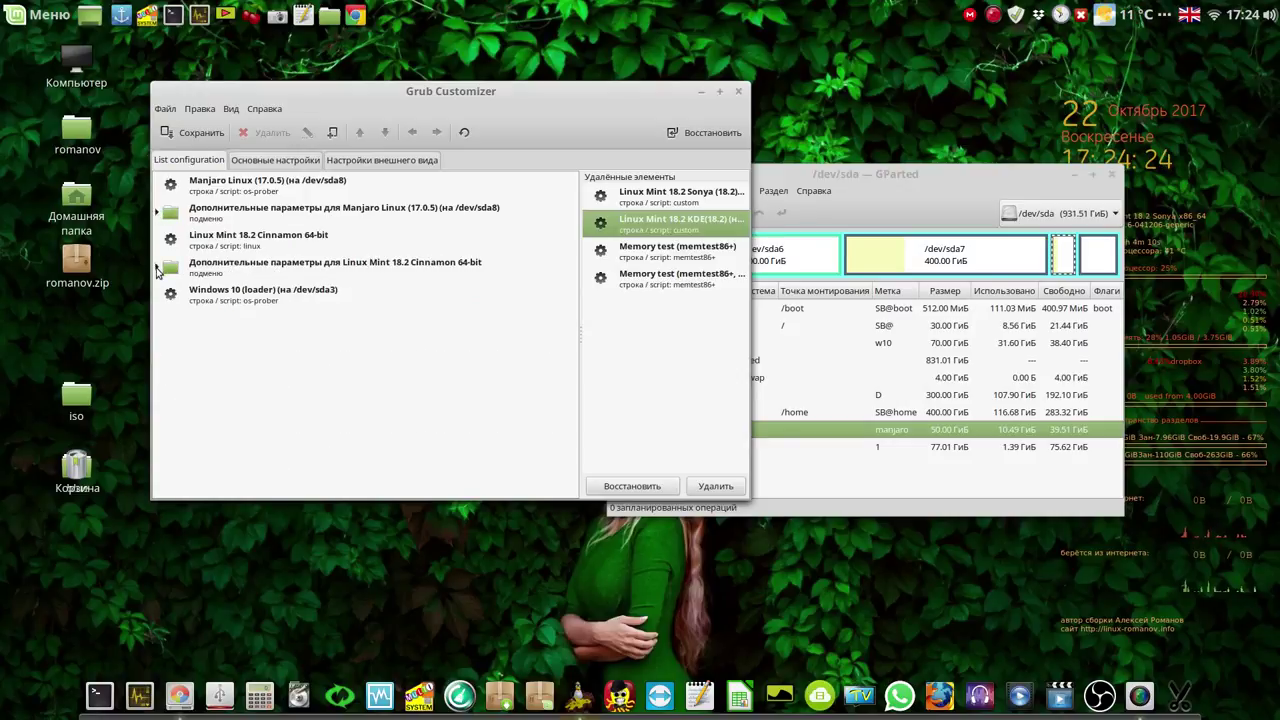
# Step: Move the Linux Mint 18.2 Cinnamon 64-bit entry to the head of the boot list, above Manjaro Linux (17.0.5) and its submenu
pyautogui.click(263, 240)
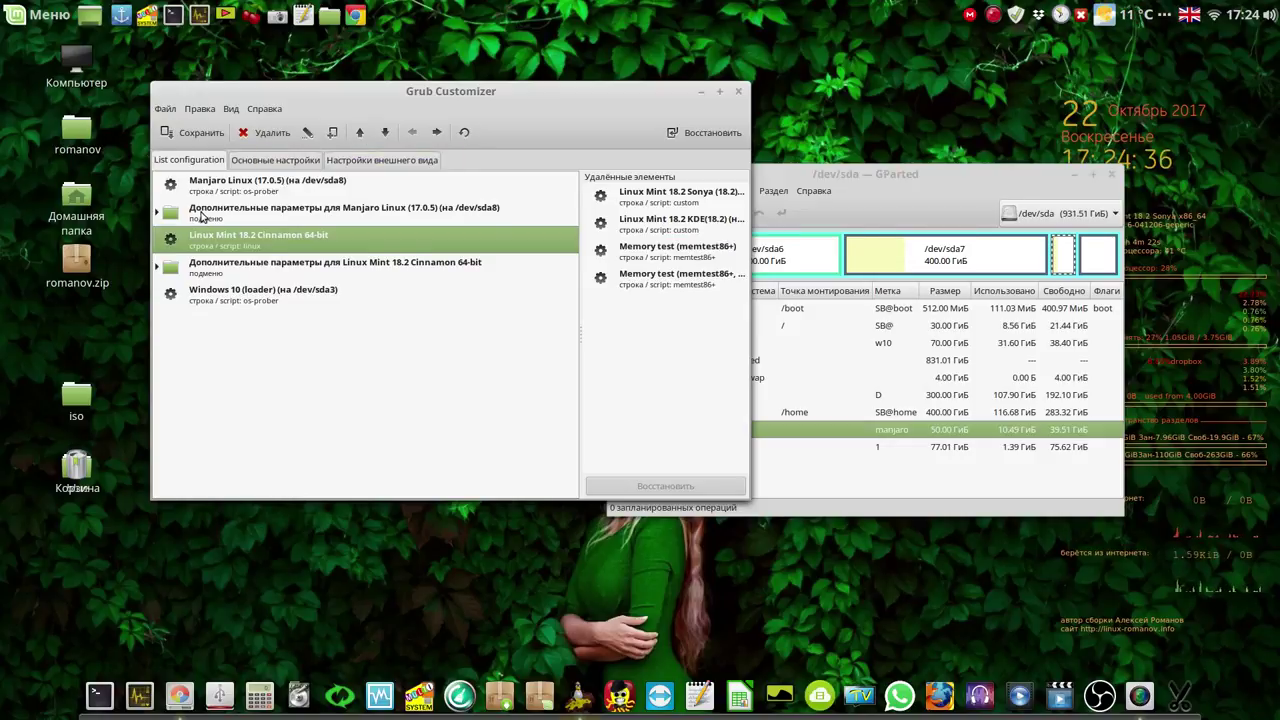
pyautogui.click(201, 216)
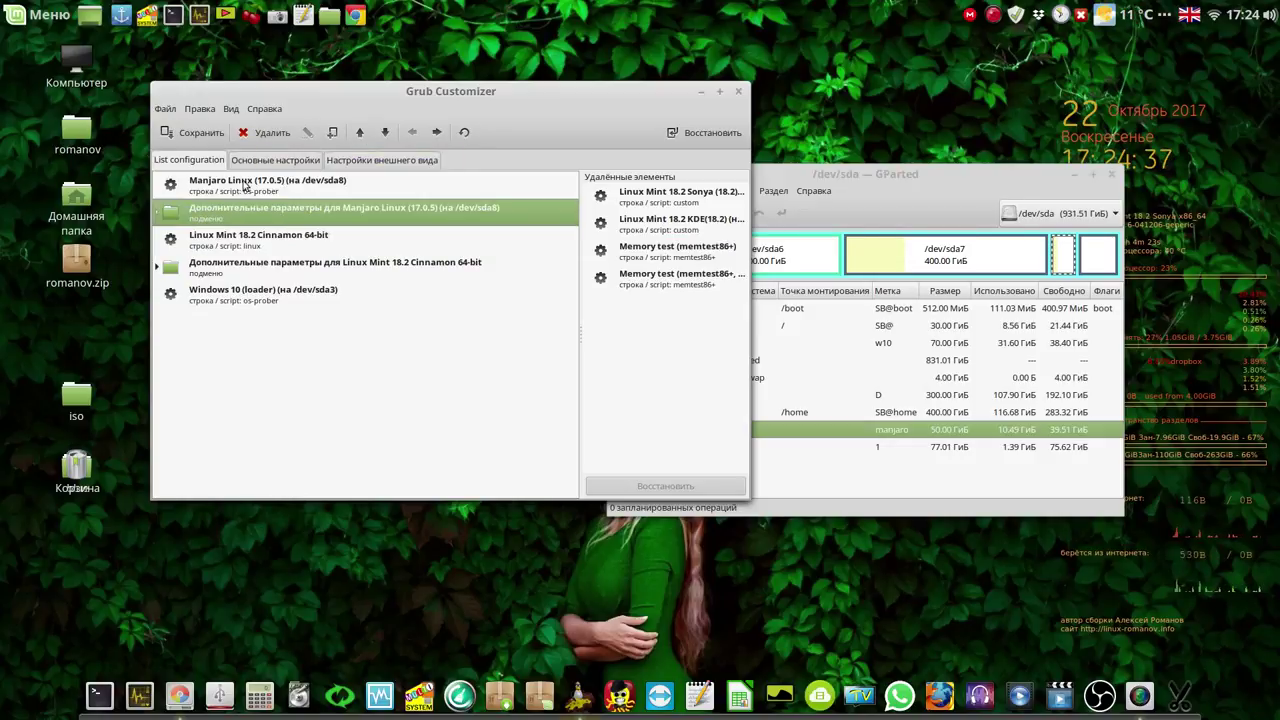
pyautogui.click(383, 134)
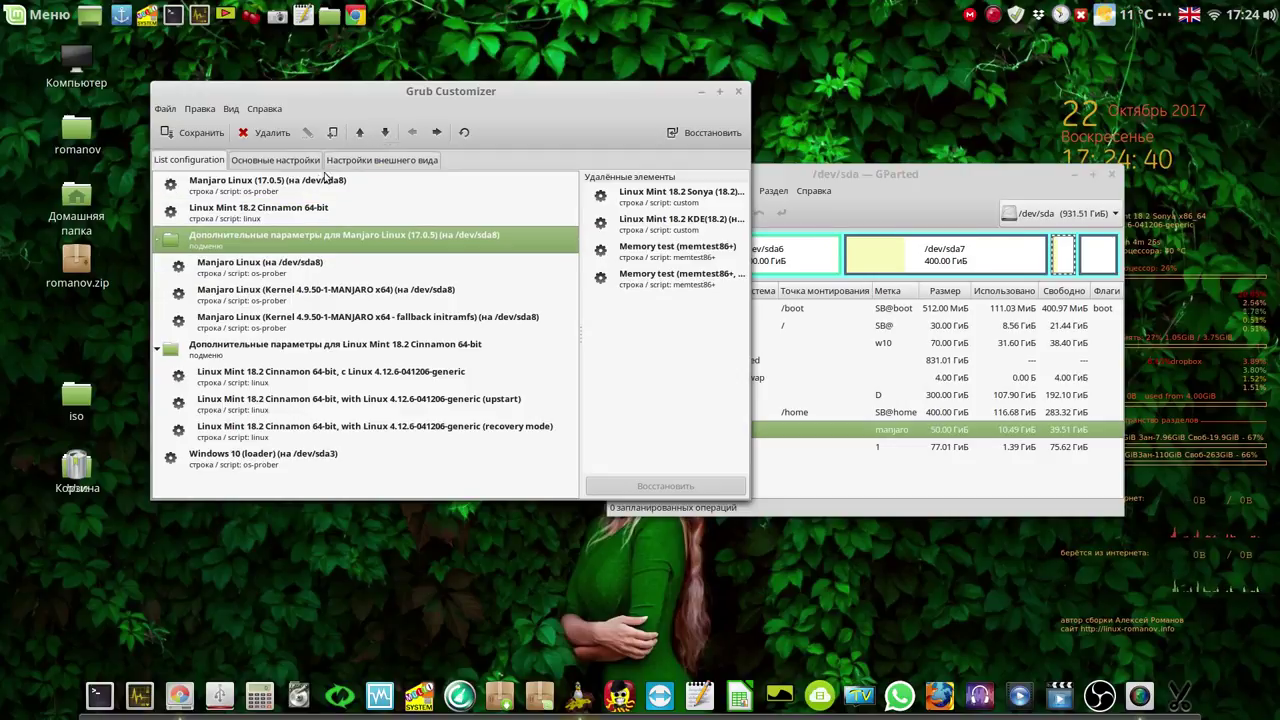
pyautogui.click(303, 210)
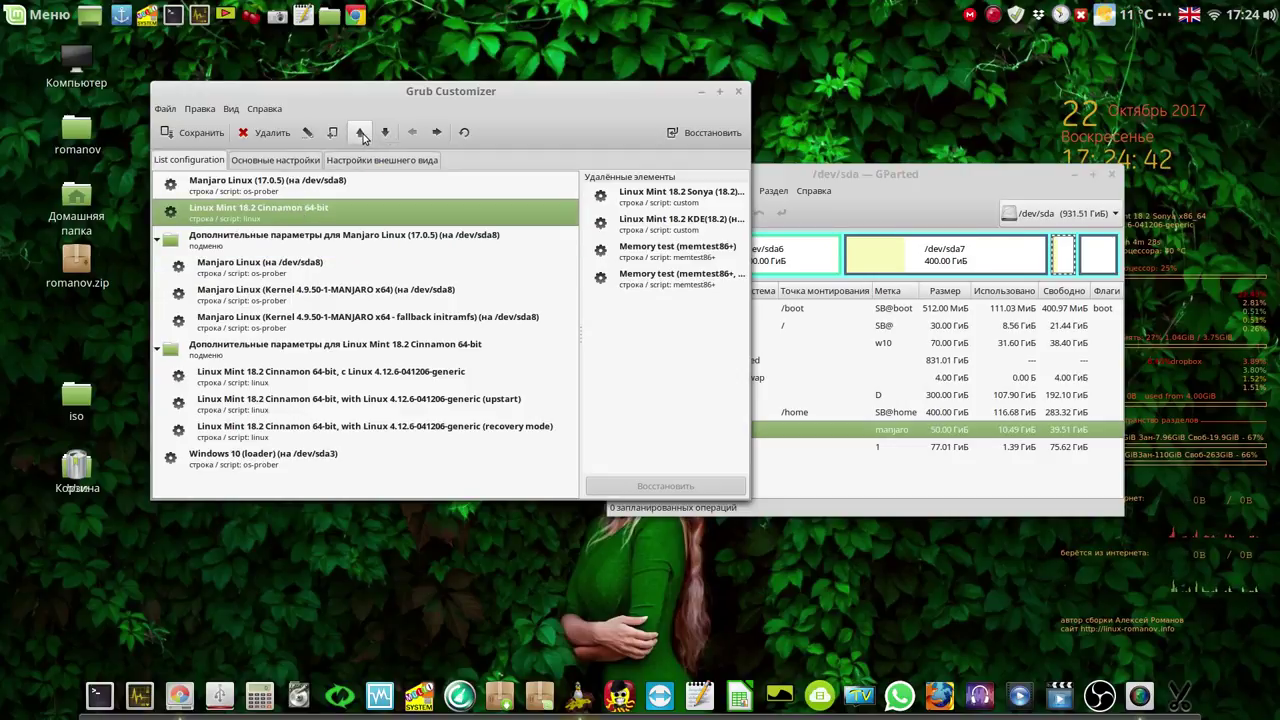
pyautogui.click(361, 134)
pyautogui.click(279, 212)
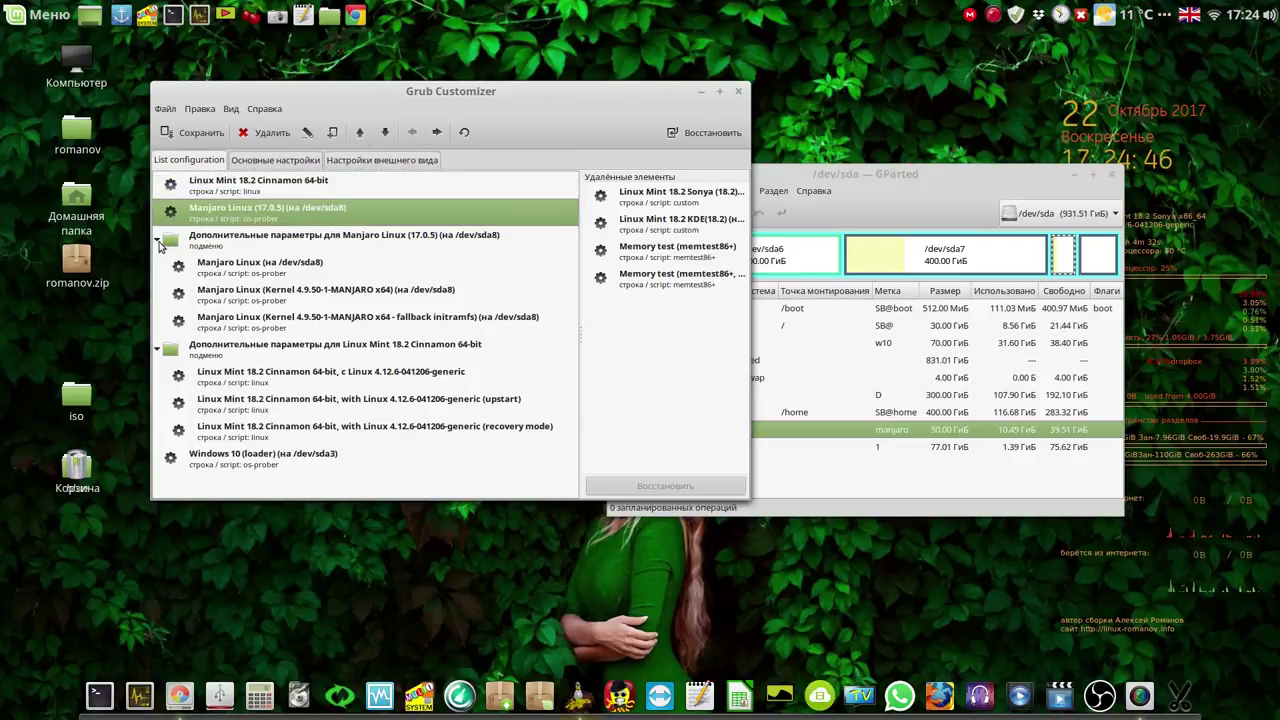
# Step: Move the additional options submenu for Linux Mint 18.2 Cinnamon 64-bit directly below its main entry, and collapse both submenus
pyautogui.click(157, 241)
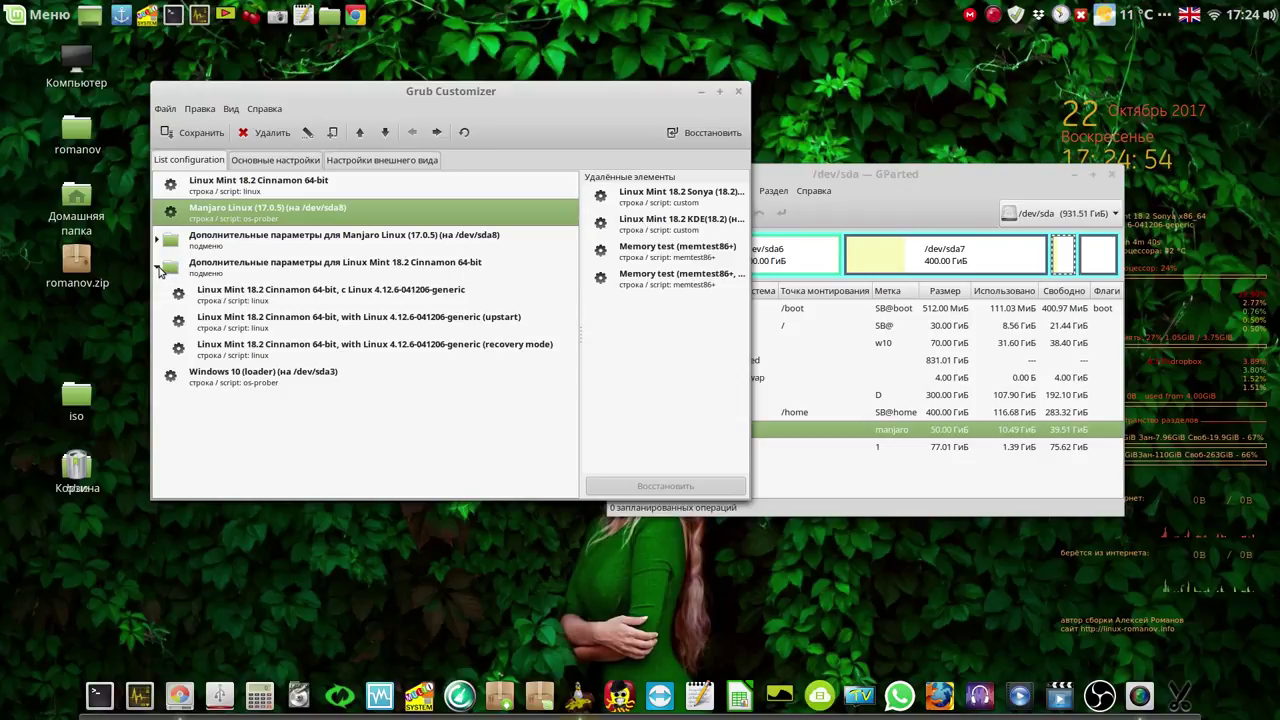
pyautogui.click(159, 267)
pyautogui.click(176, 270)
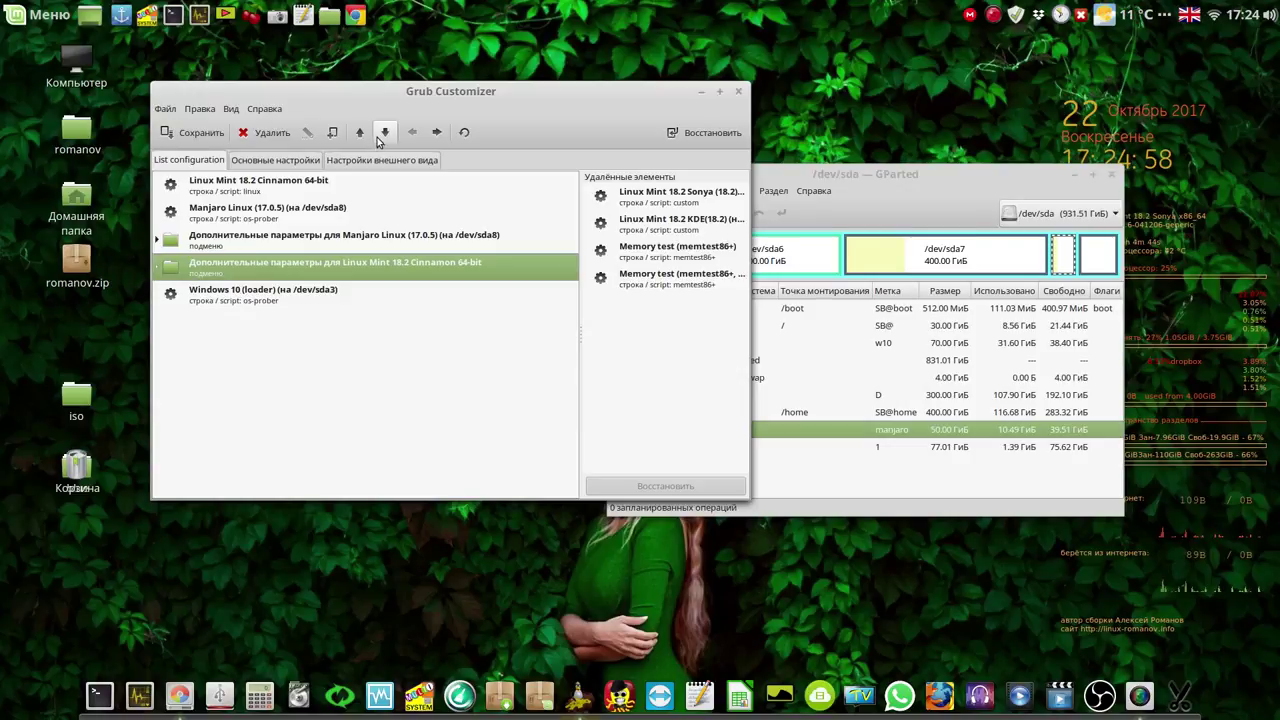
pyautogui.click(361, 133)
pyautogui.click(361, 133)
pyautogui.click(361, 133)
pyautogui.click(361, 133)
pyautogui.click(361, 133)
pyautogui.click(361, 133)
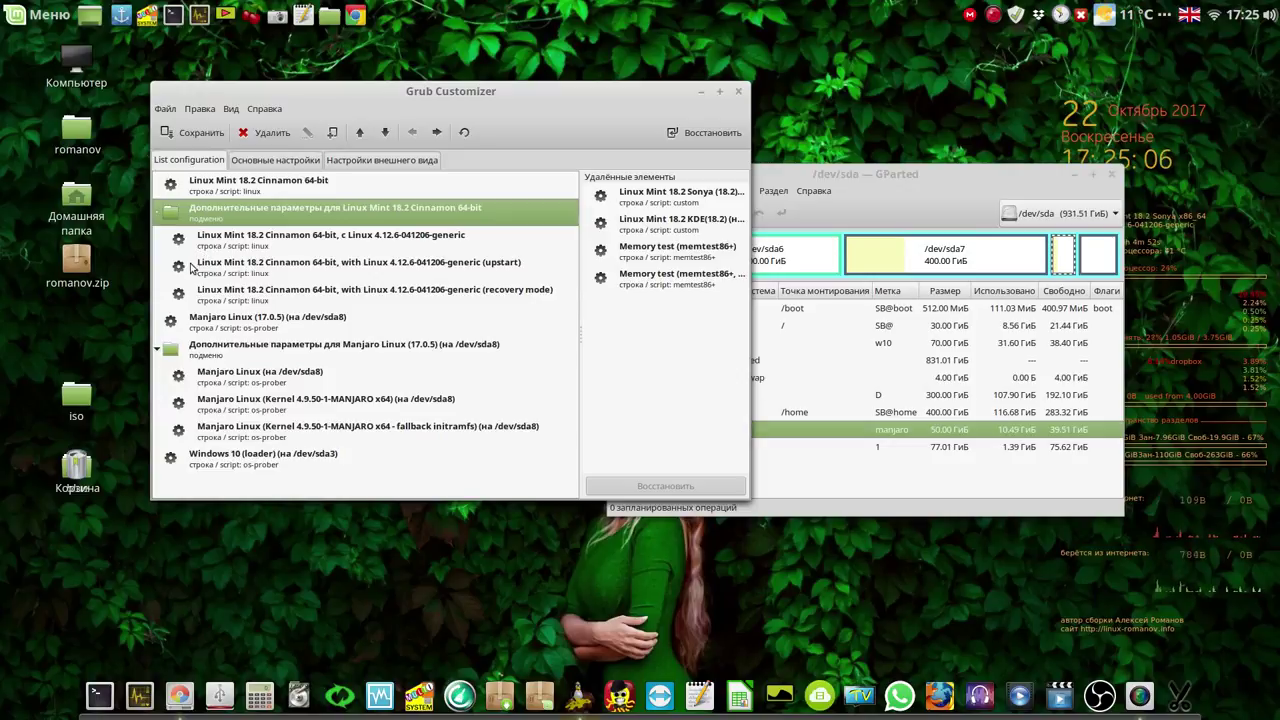
pyautogui.click(159, 213)
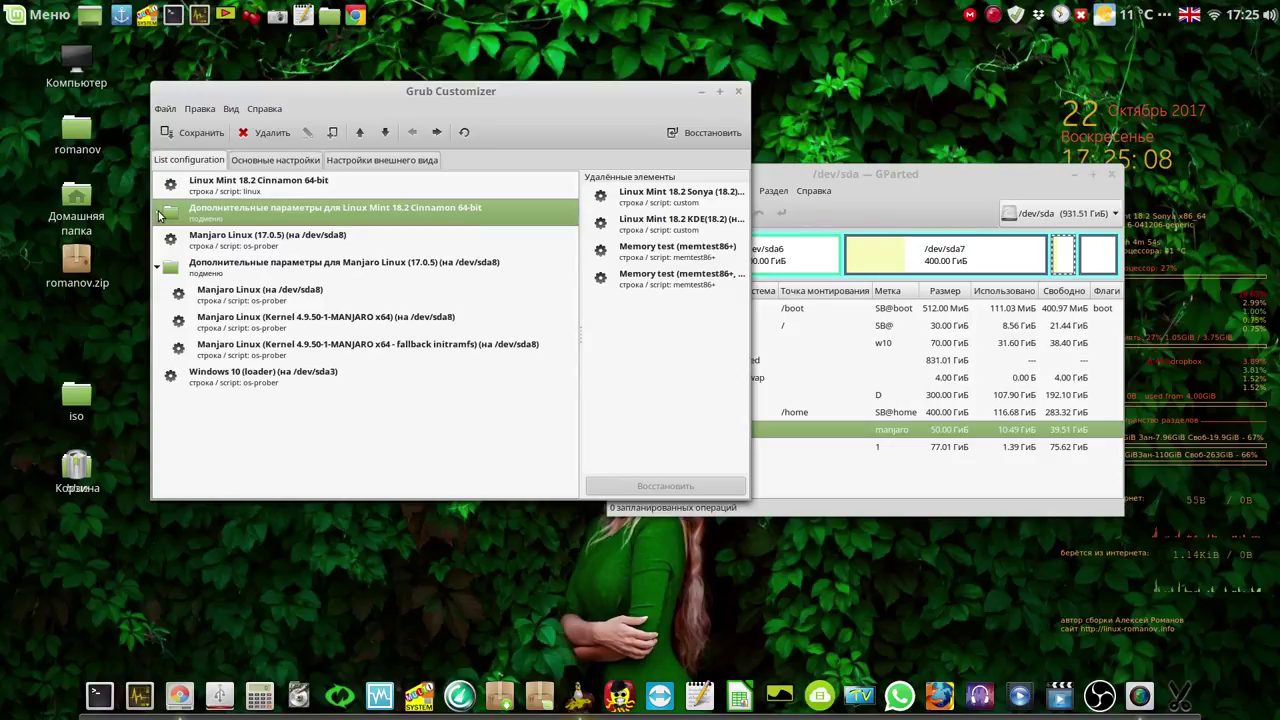
pyautogui.click(157, 268)
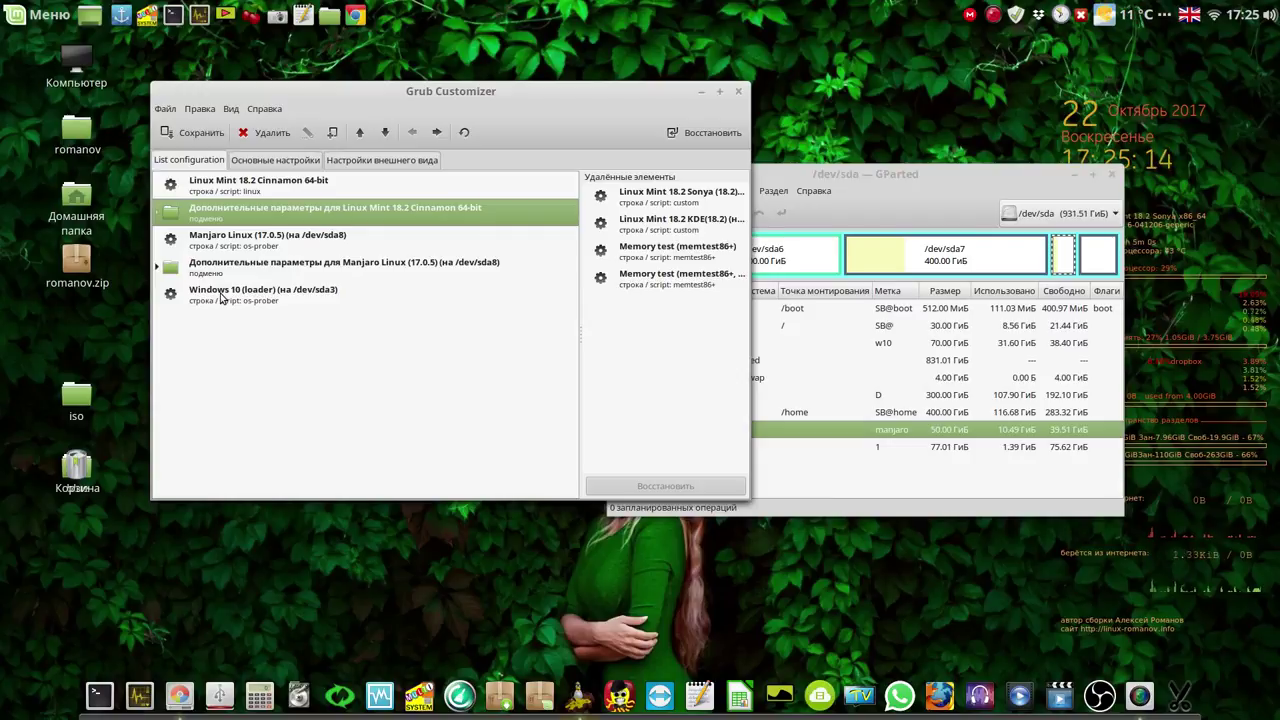
# Step: Review the default entry and timeout in the general settings, and save the reordered boot menu configuration
pyautogui.click(262, 162)
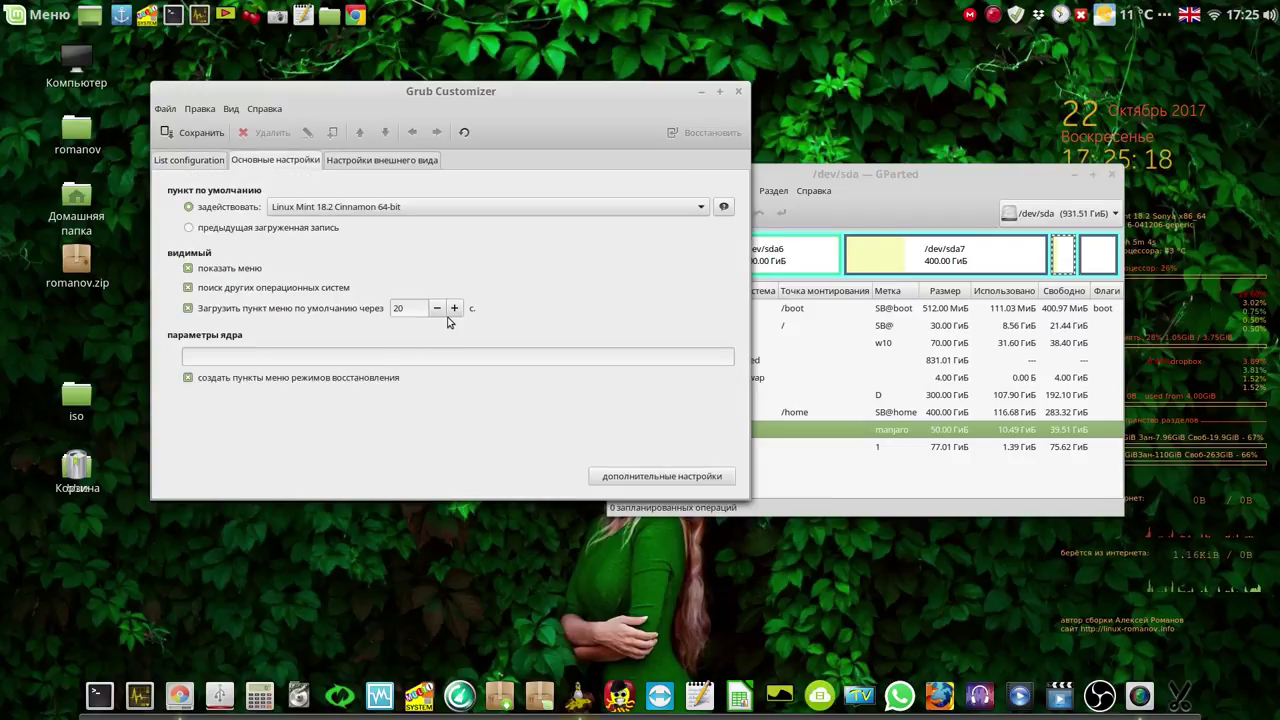
pyautogui.click(199, 164)
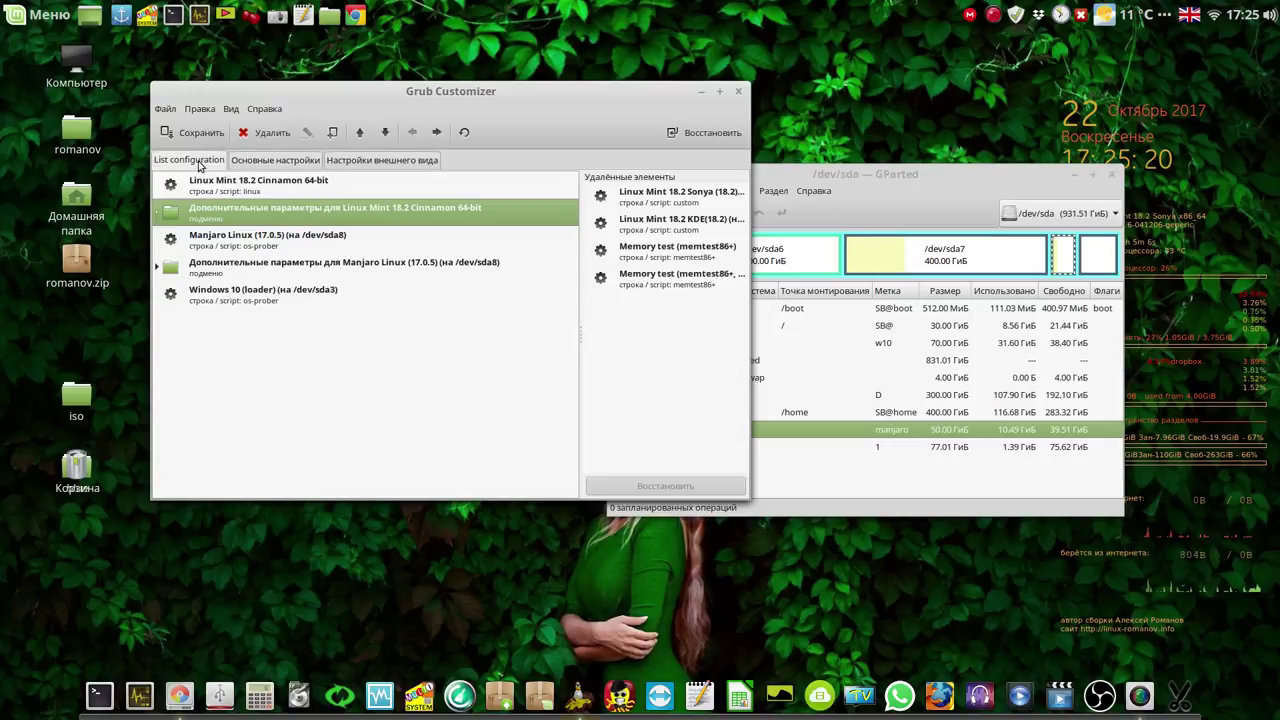
pyautogui.click(197, 133)
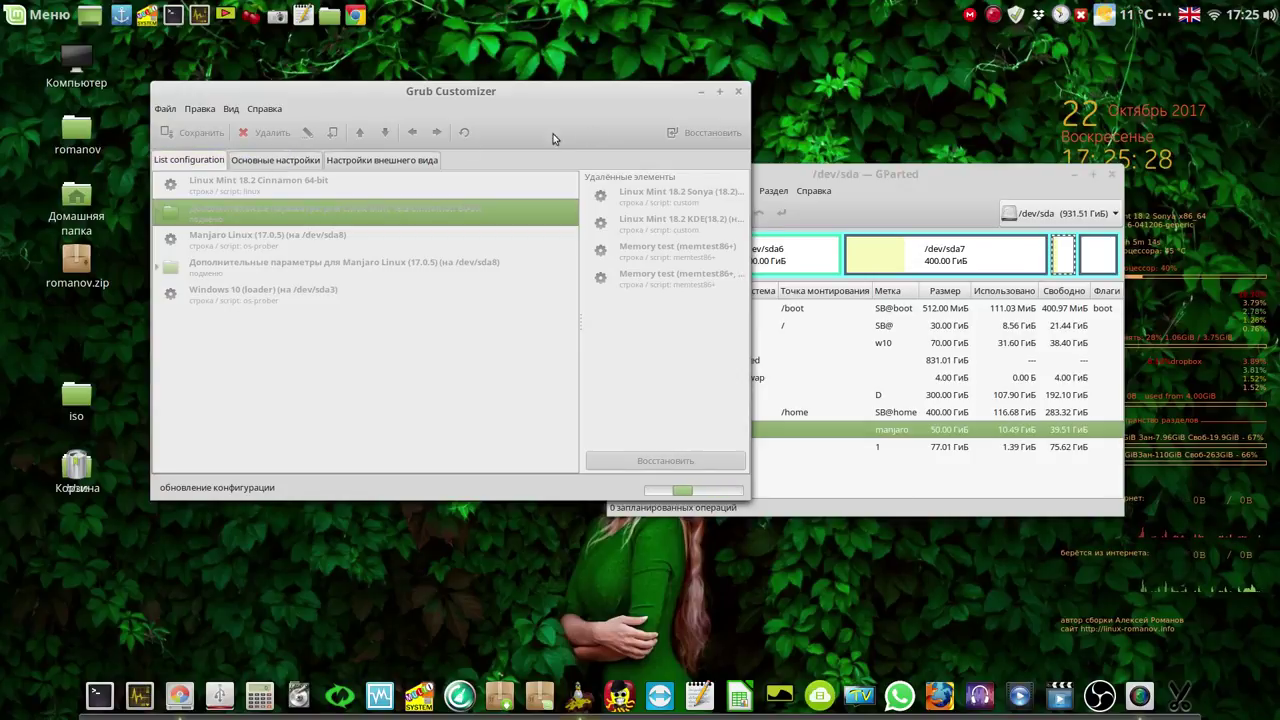
# Step: Place Grub Customizer and GParted side by side, collapse the submenus to review the saved boot list, and close Grub Customizer
pyautogui.moveTo(573, 93); pyautogui.dragTo(447, 83)
pyautogui.moveTo(839, 171); pyautogui.dragTo(868, 80)
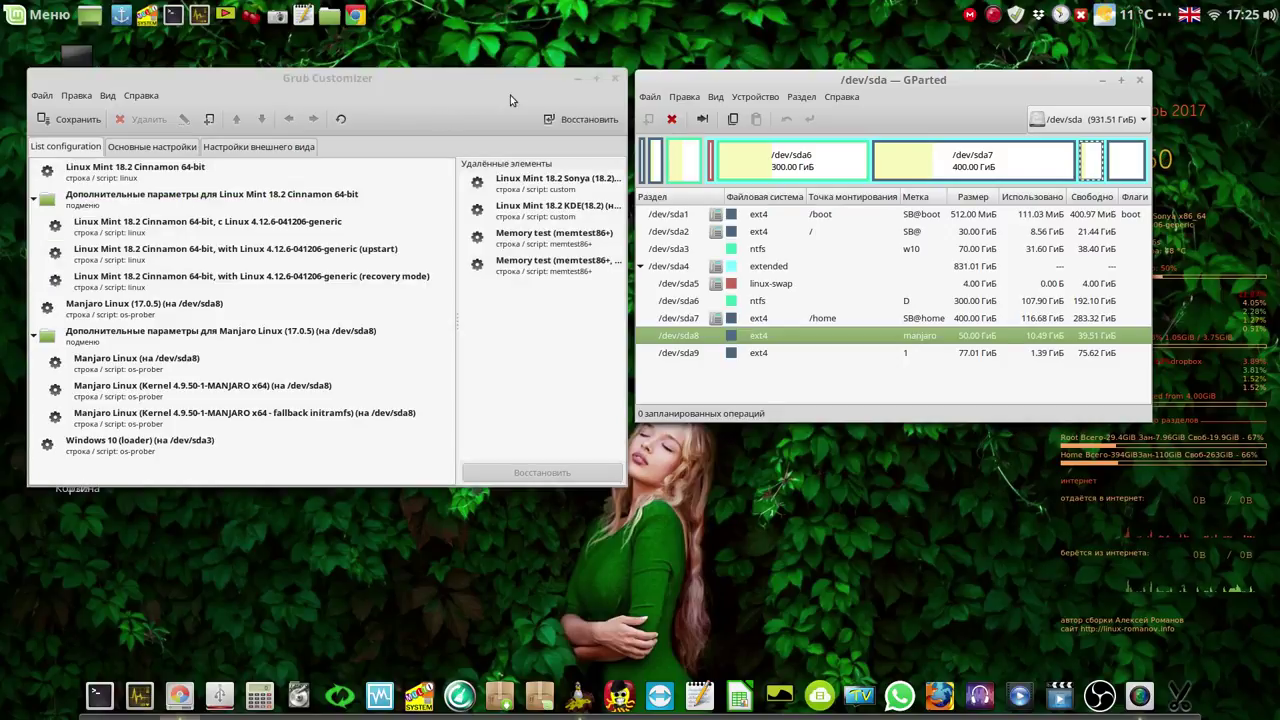
pyautogui.click(40, 204)
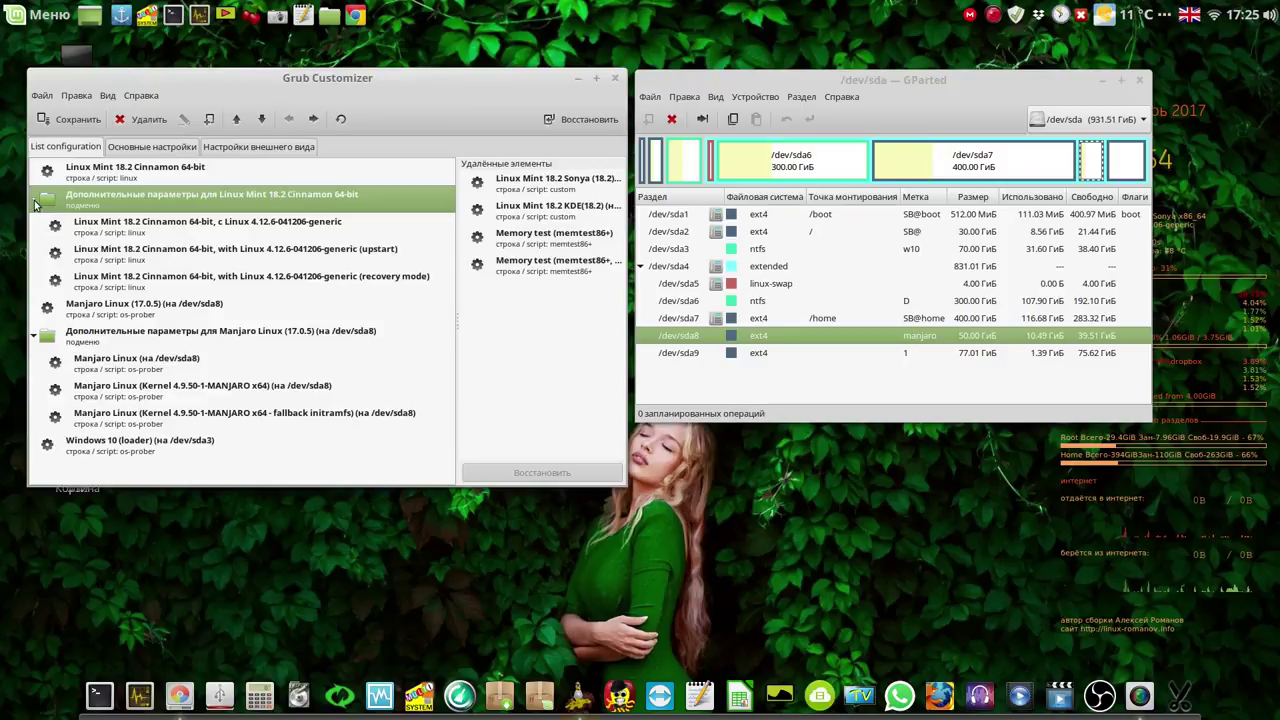
pyautogui.click(34, 201)
pyautogui.click(33, 251)
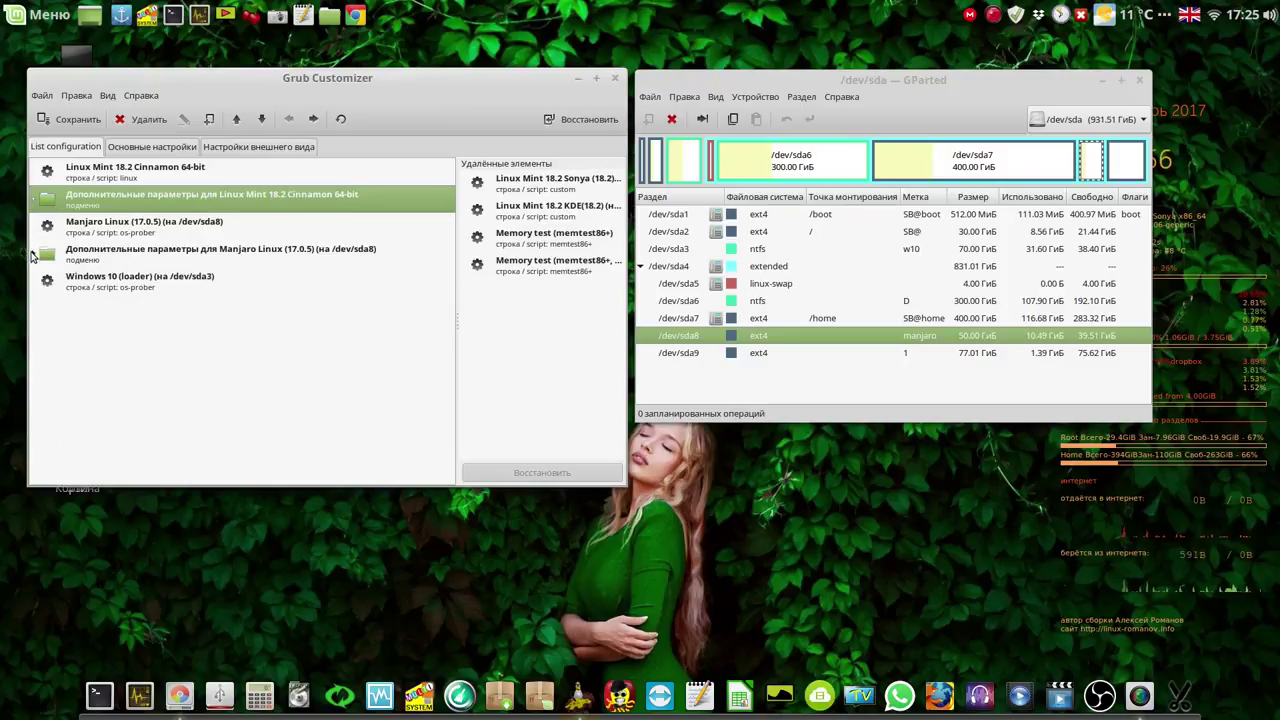
pyautogui.click(615, 80)
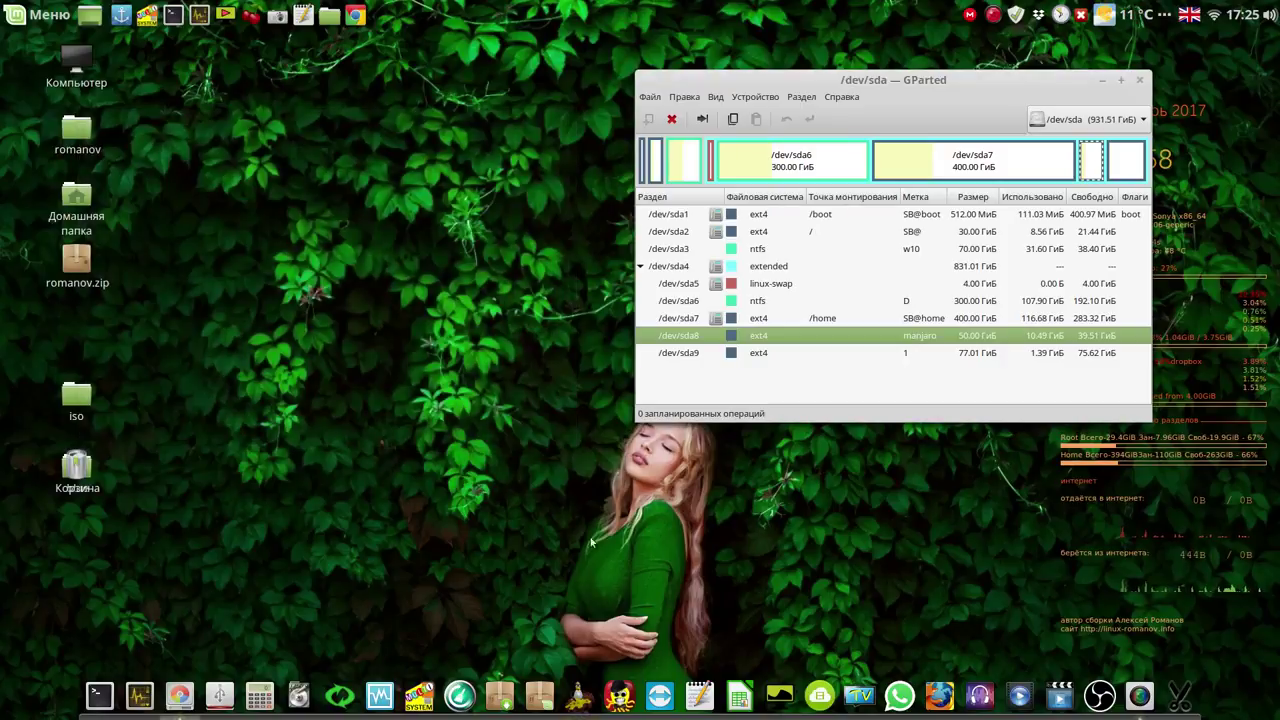
# Step: Launch Super Boot Manager, authenticate with the root password, and move its window clear of GParted
pyautogui.click(619, 692)
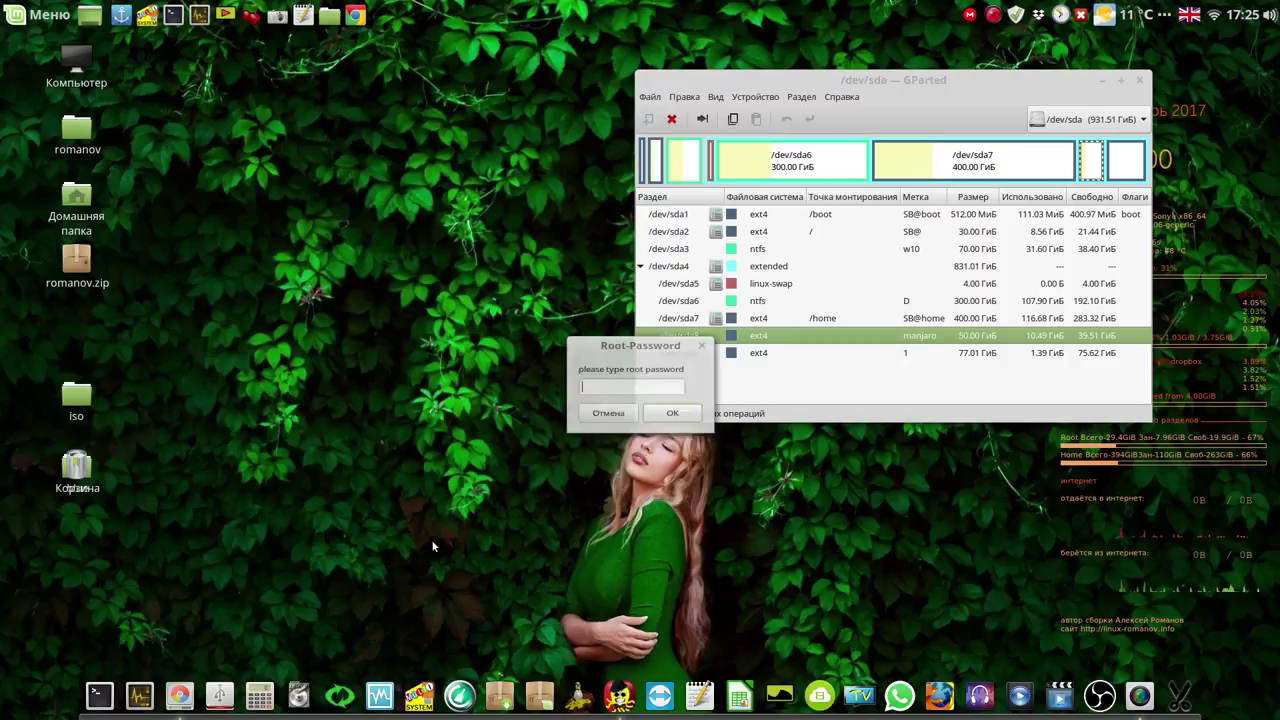
pyautogui.click(672, 416)
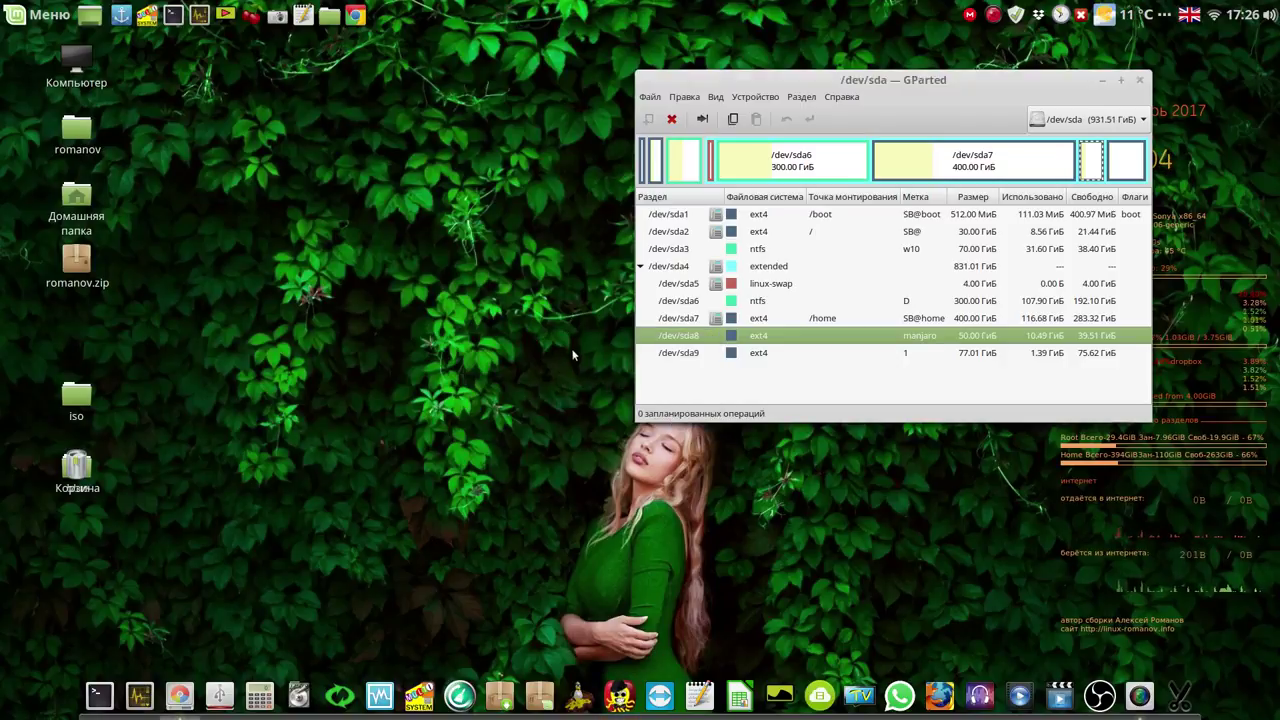
pyautogui.moveTo(564, 264); pyautogui.dragTo(279, 153)
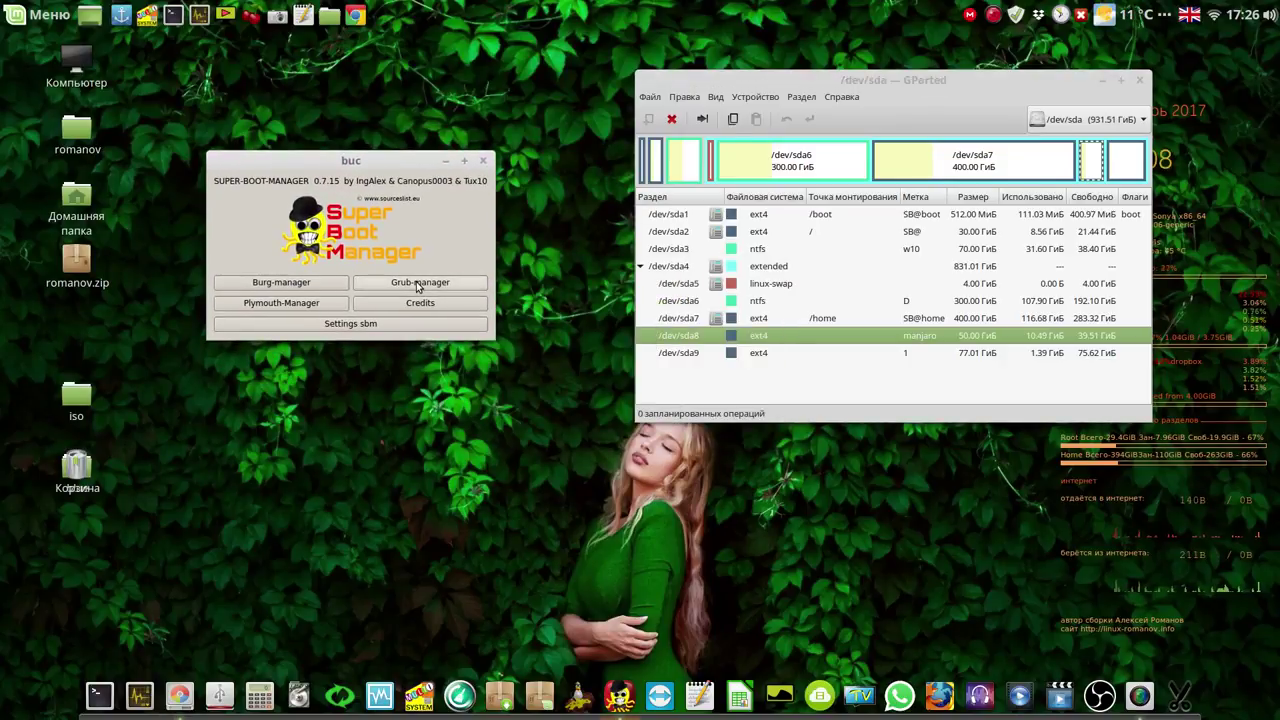
# Step: Preview the boot menu with grub-emu in Grub Manager, and close the emulator
pyautogui.click(418, 284)
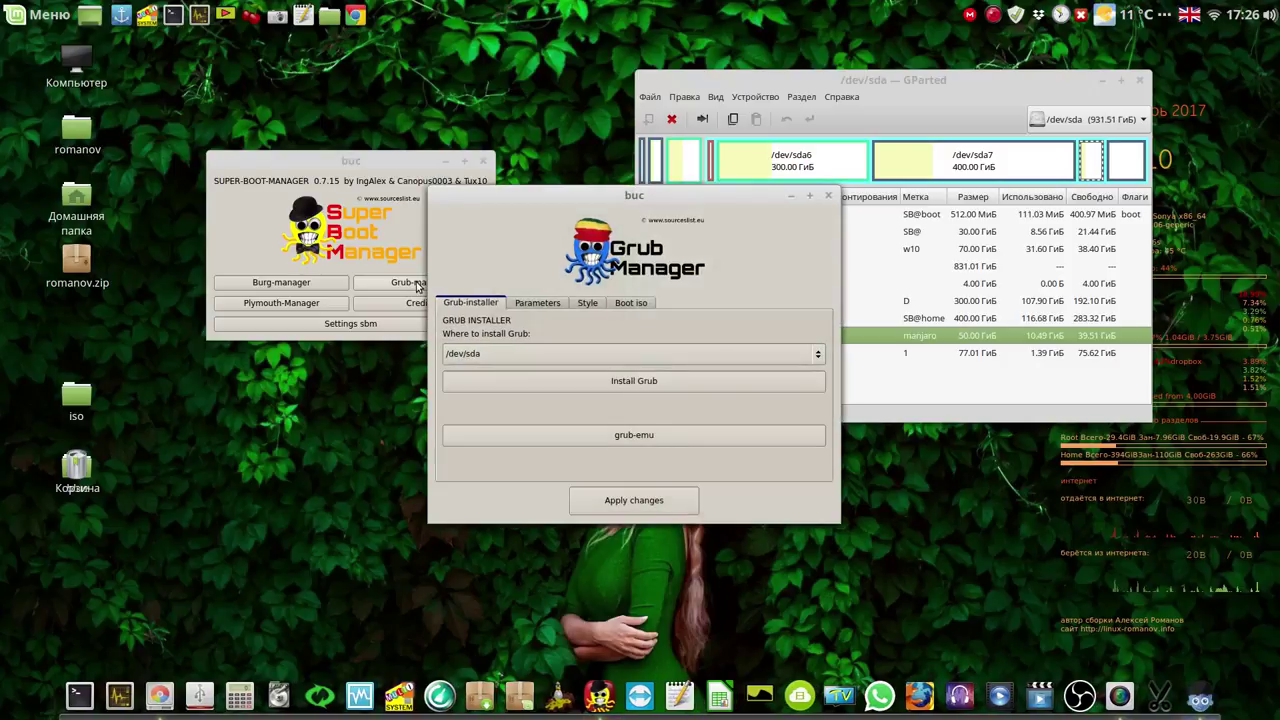
pyautogui.click(617, 438)
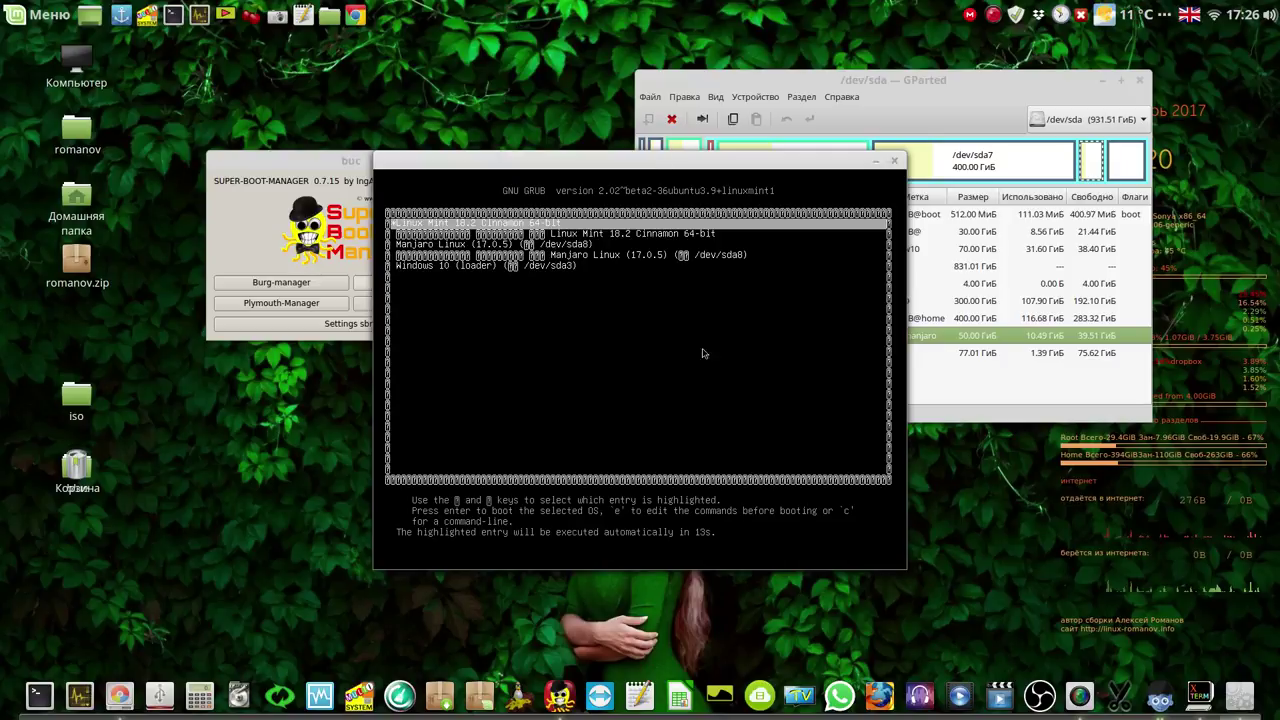
pyautogui.click(1160, 697)
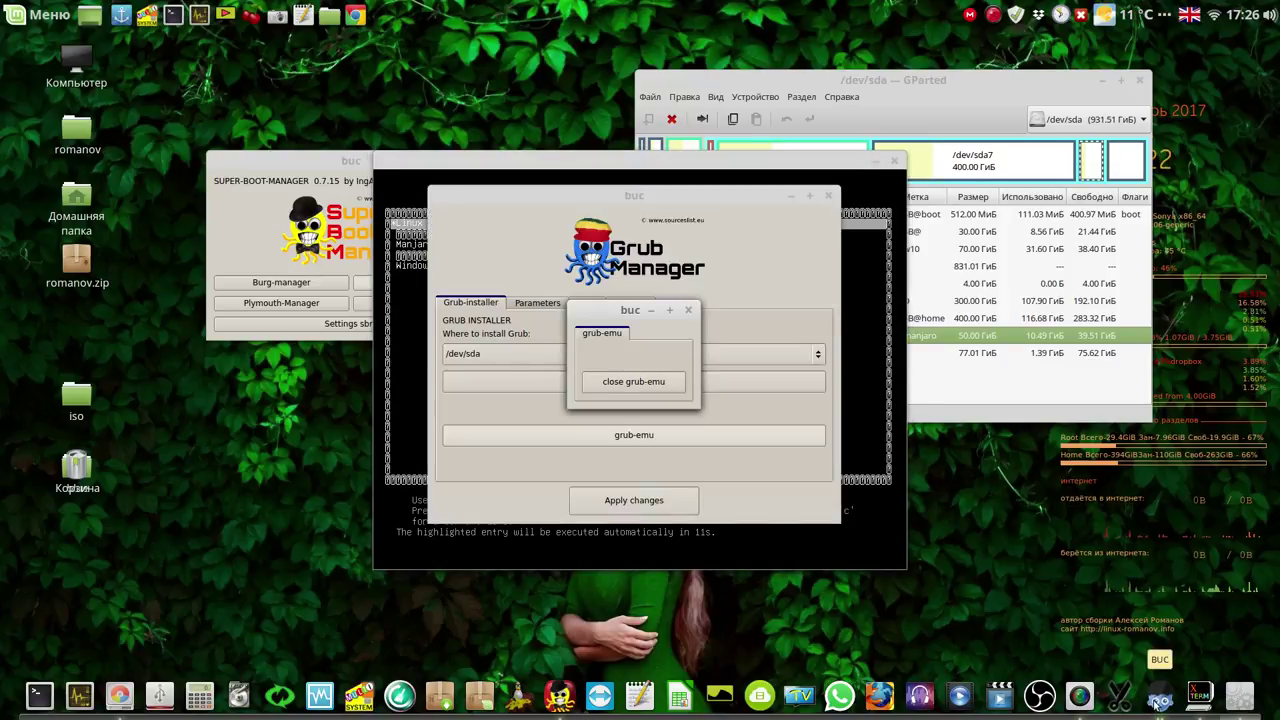
pyautogui.click(640, 381)
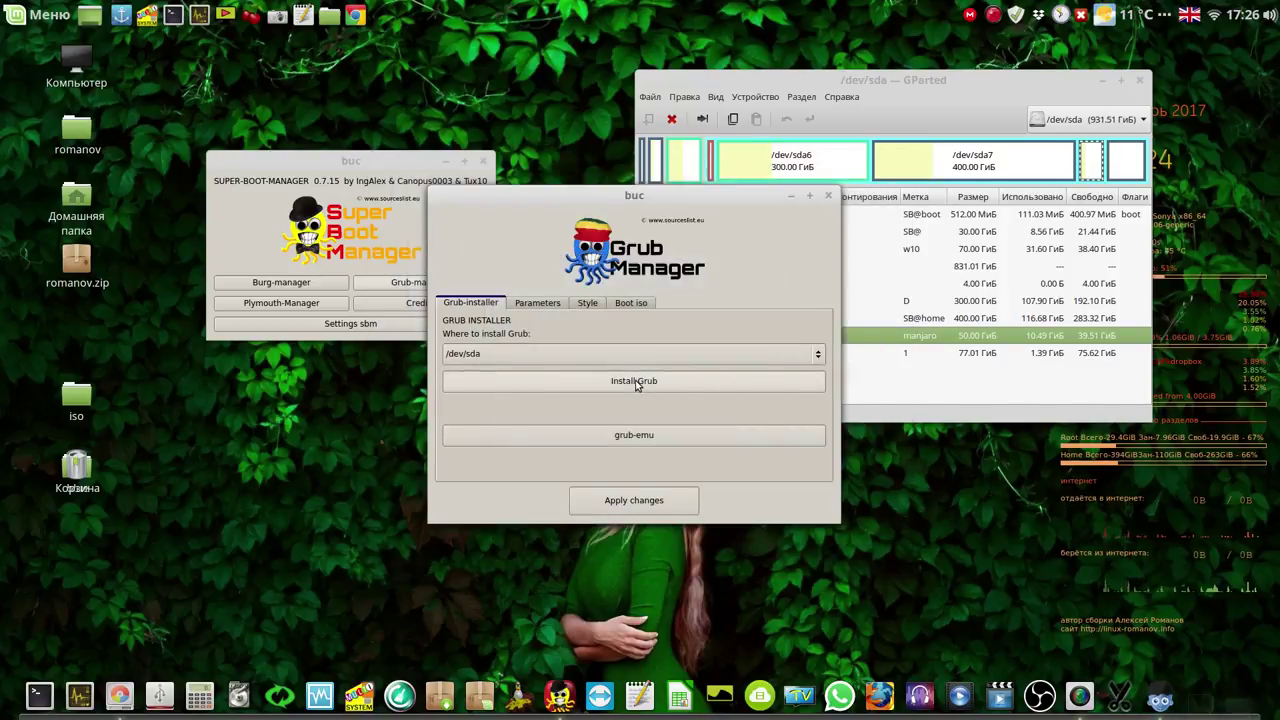
# Step: Apply the changes in Grub Manager to run sudo update-grub, and close Grub Manager and Super Boot Manager
pyautogui.click(642, 506)
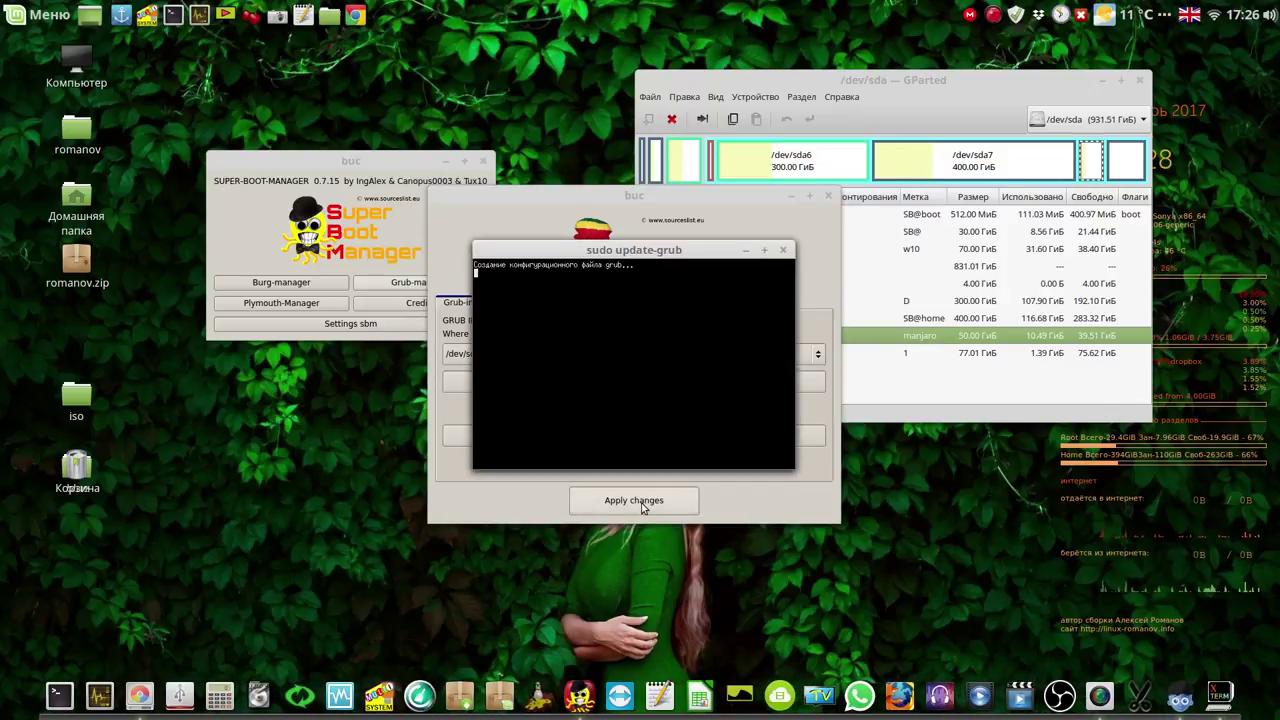
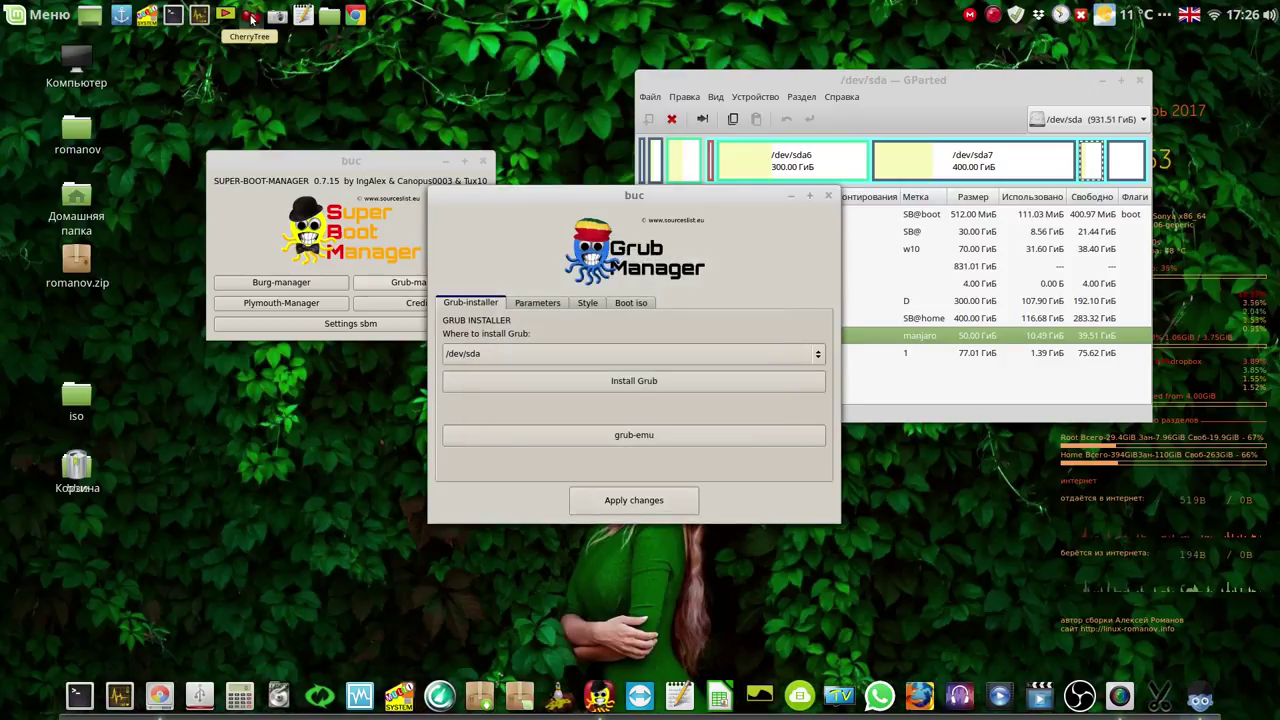
pyautogui.click(828, 195)
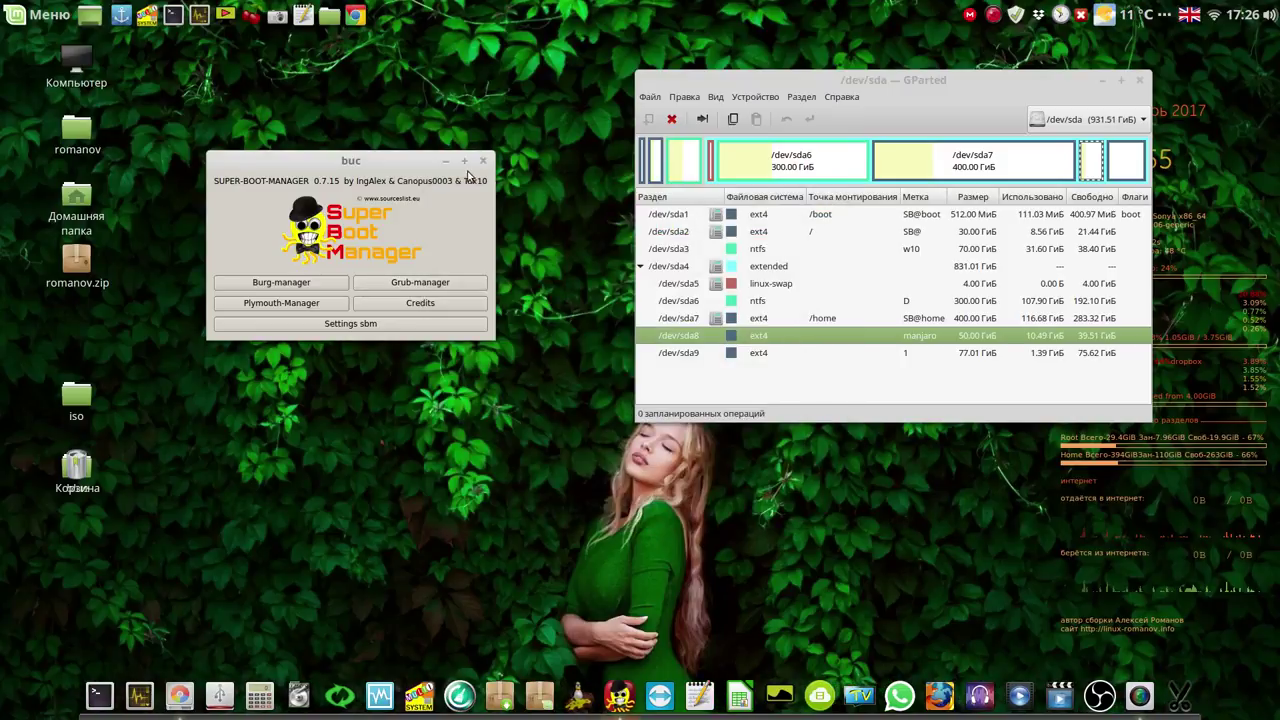
pyautogui.click(483, 161)
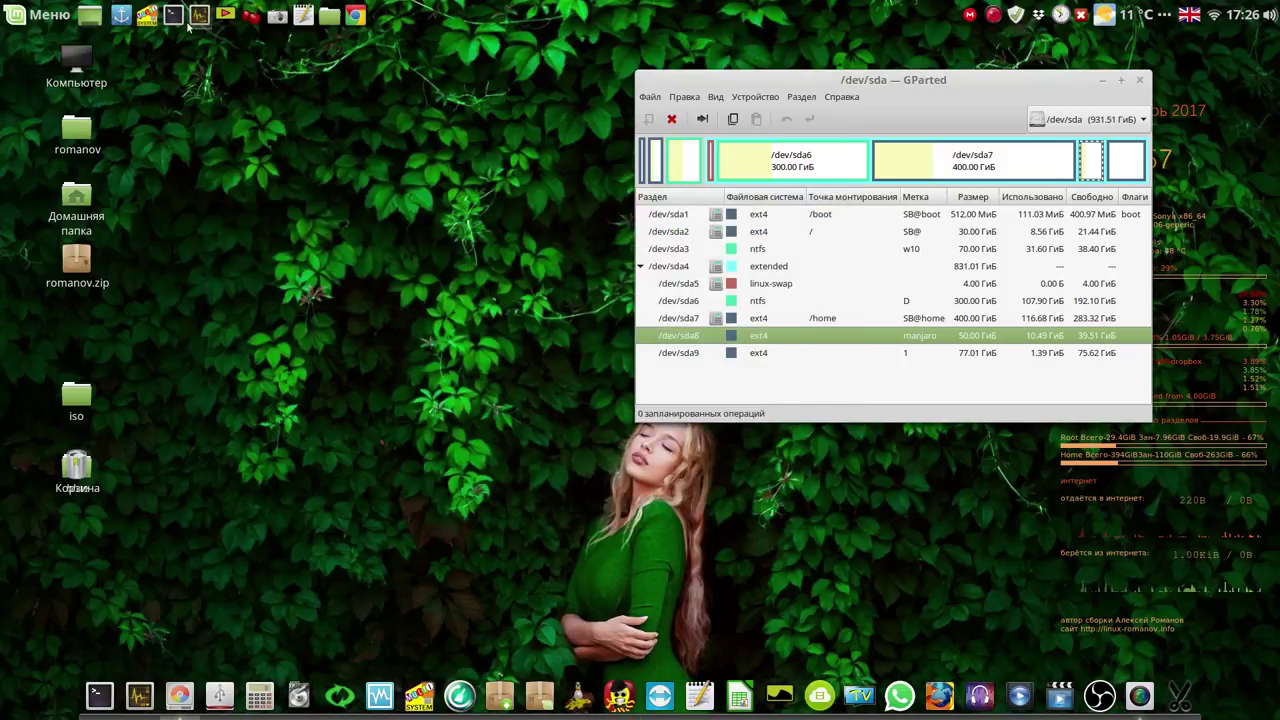
# Step: Open CherryTree and bring up the note "Загрузчик операционных систем" under "Установка программ", at its sudo grub-install /dev/sda command
pyautogui.click(253, 16)
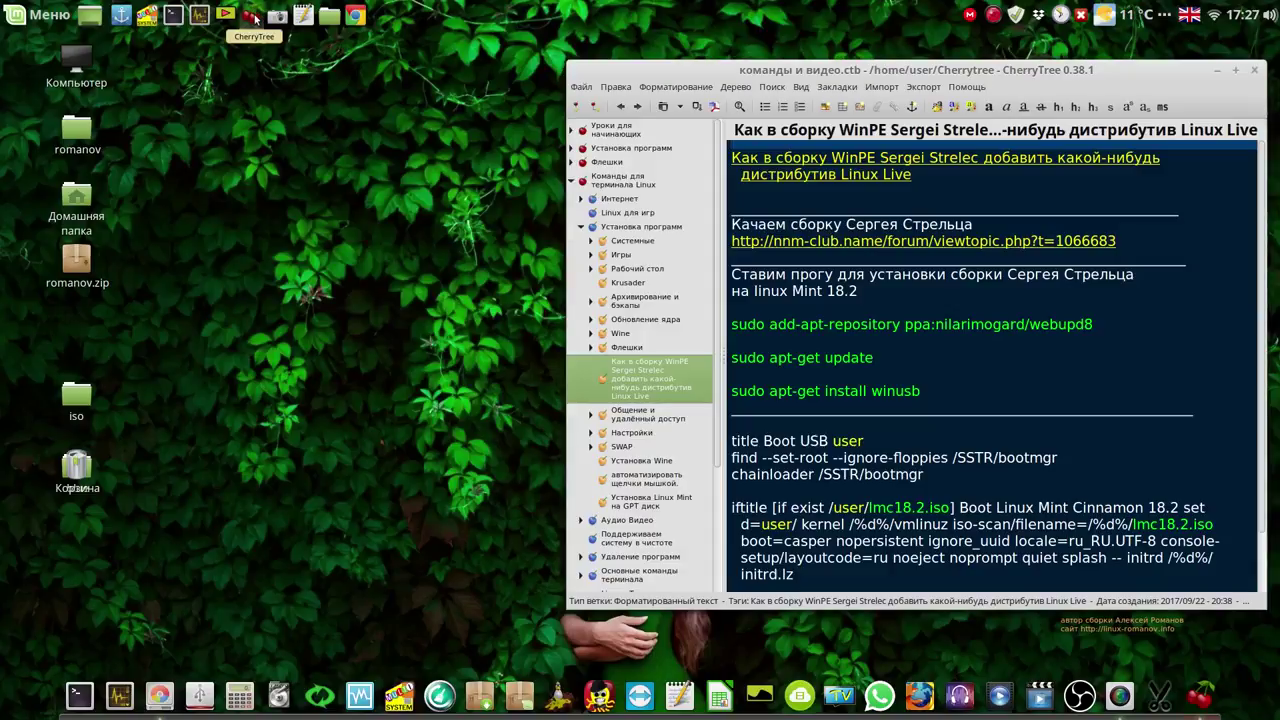
pyautogui.click(575, 182)
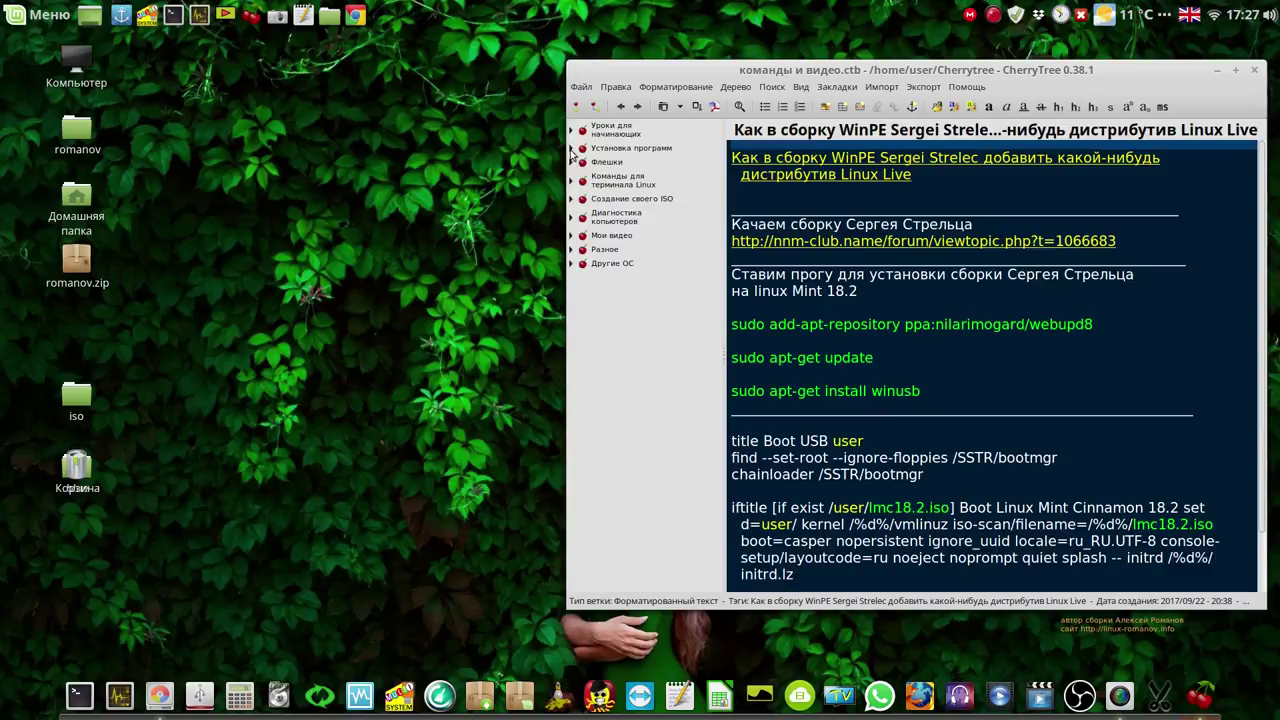
pyautogui.click(573, 149)
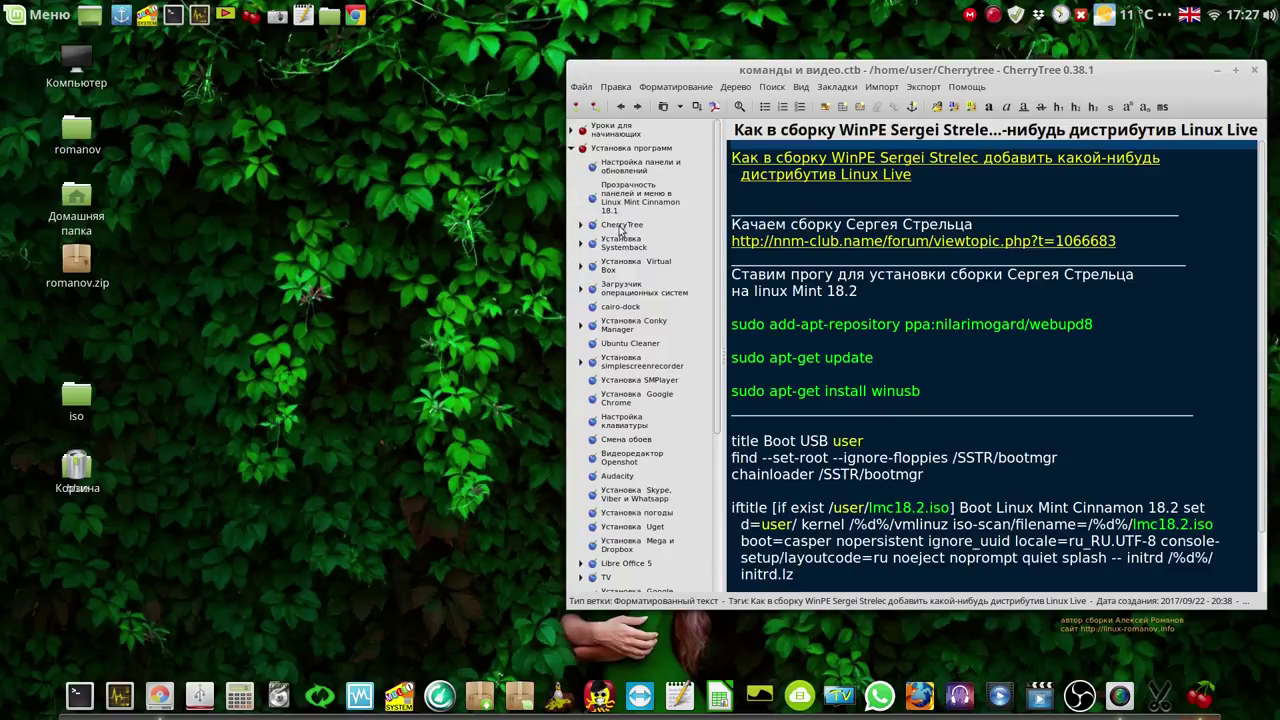
pyautogui.click(614, 288)
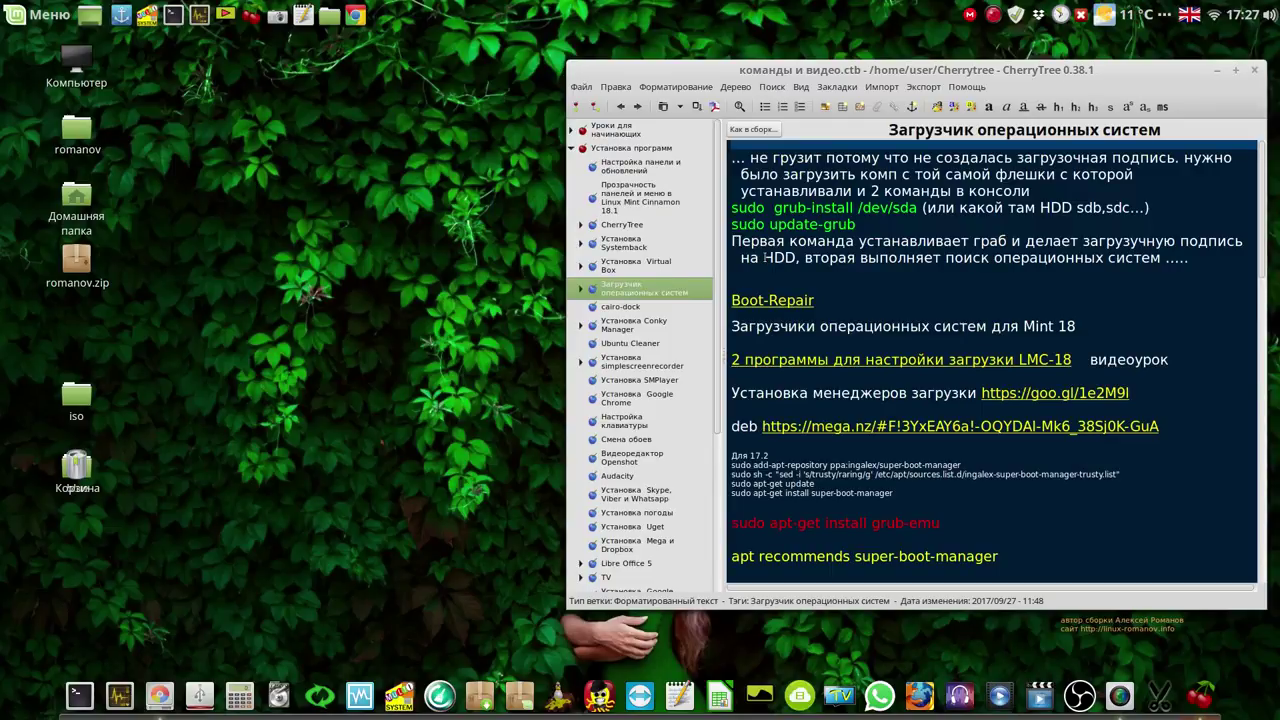
pyautogui.click(917, 208)
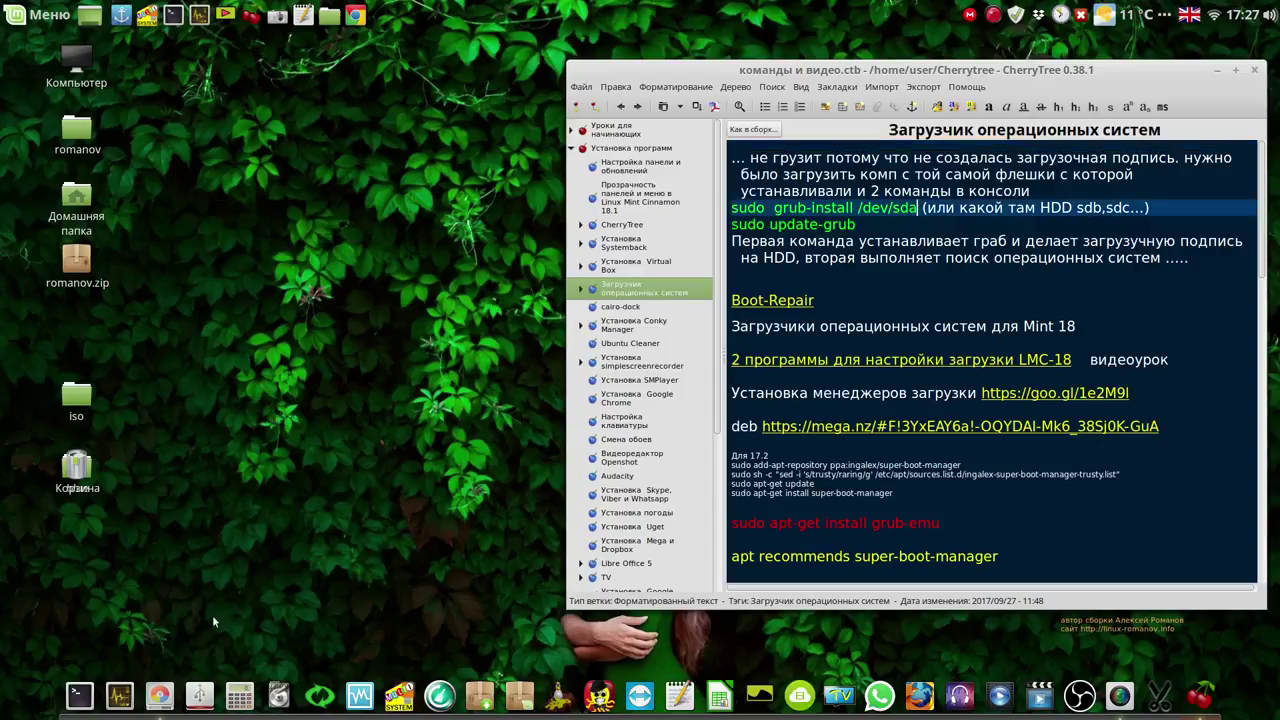
# Step: Bring GParted to the front and place its window beside the CherryTree notes so both are readable
pyautogui.click(152, 702)
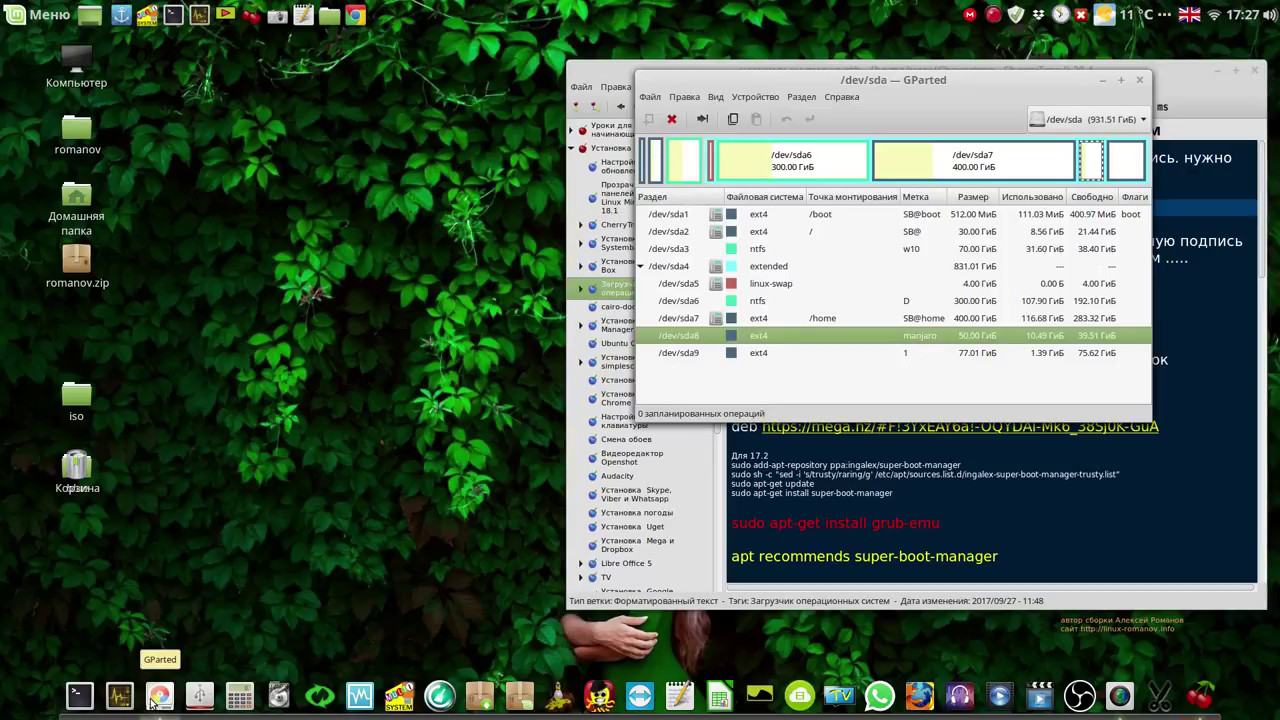
pyautogui.click(163, 700)
pyautogui.click(163, 700)
pyautogui.moveTo(955, 88); pyautogui.dragTo(356, 72)
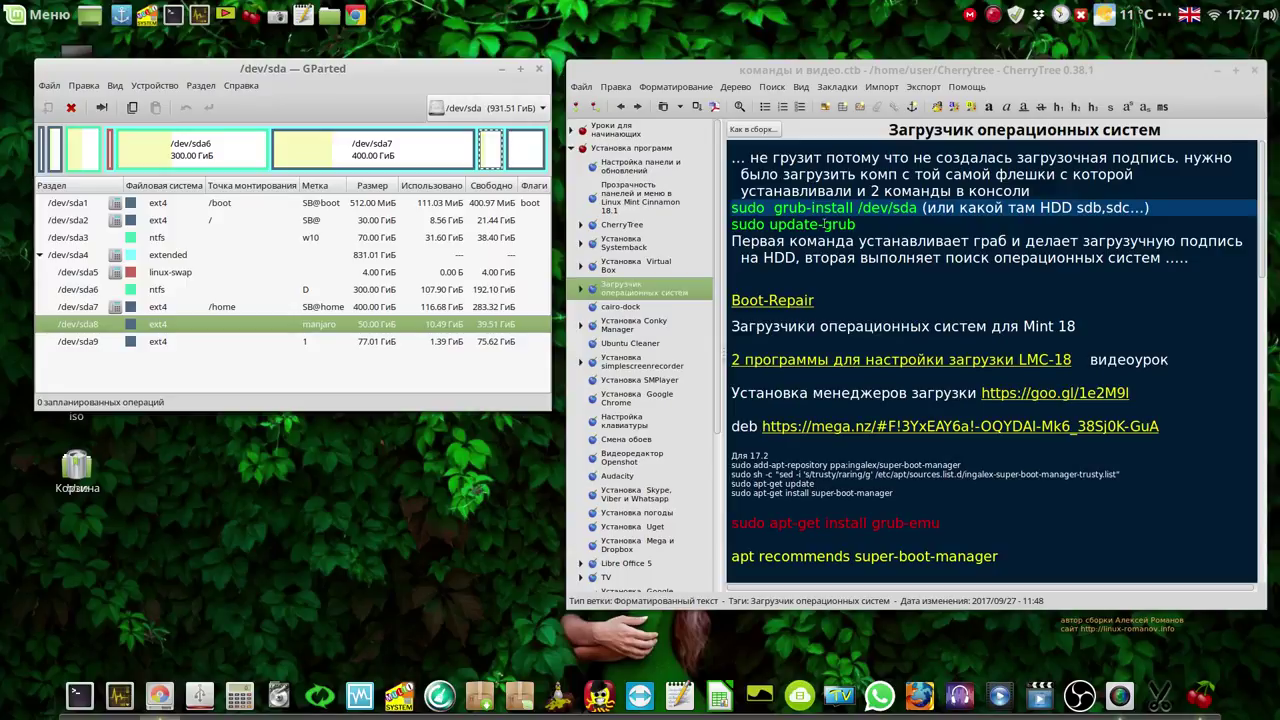
# Step: Highlight the commands sudo grub-install /dev/sda and sudo update-grub in the note, and close CherryTree and GParted
pyautogui.moveTo(917, 207); pyautogui.dragTo(733, 207)
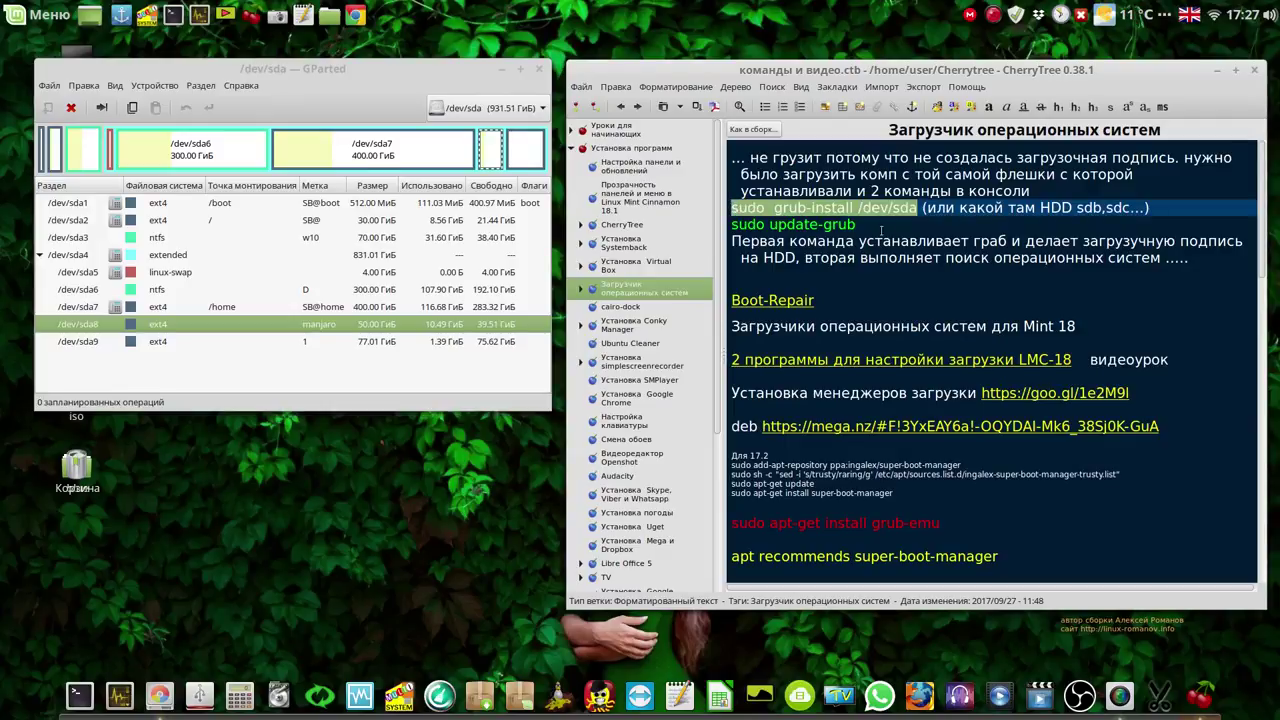
pyautogui.moveTo(858, 225); pyautogui.dragTo(733, 227)
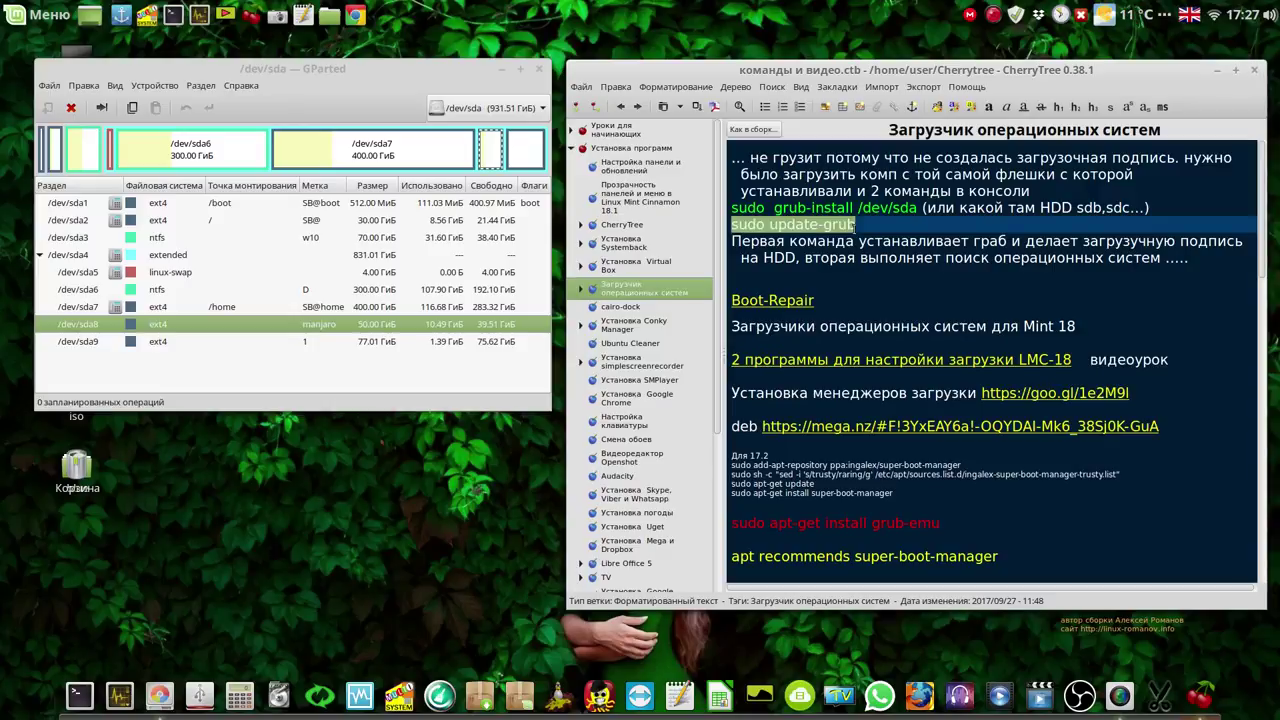
pyautogui.click(1254, 72)
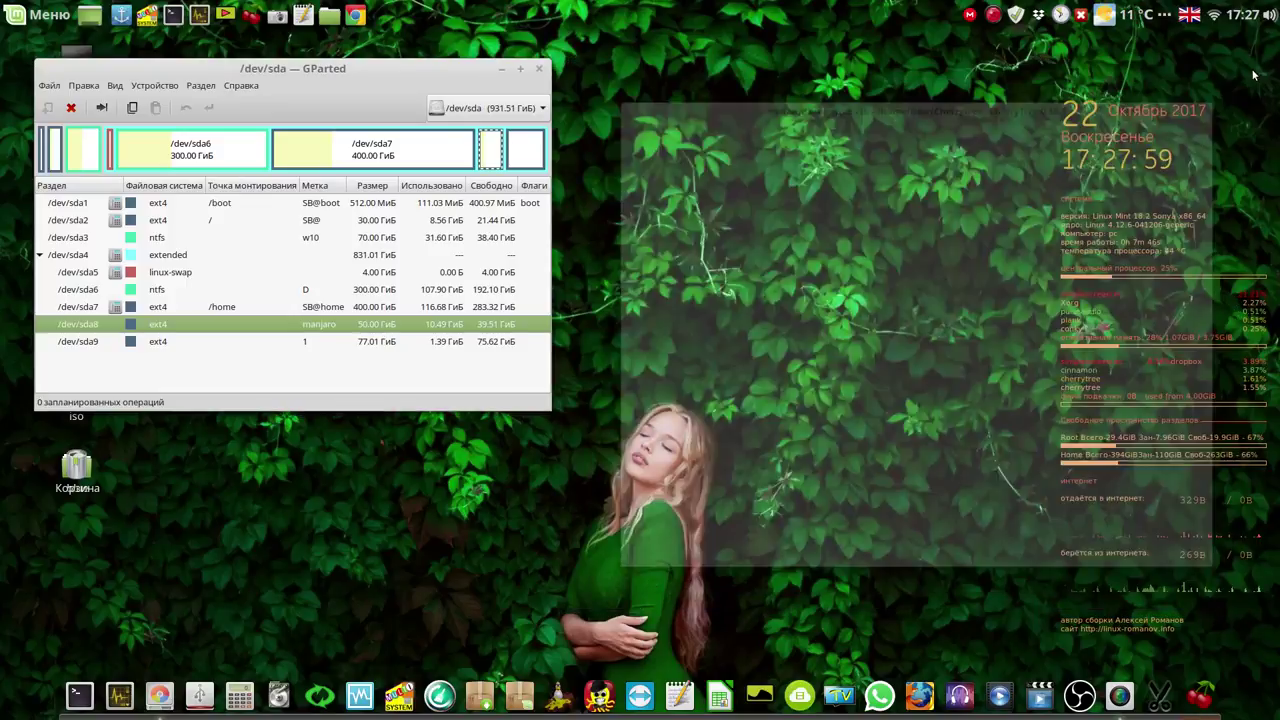
pyautogui.click(540, 70)
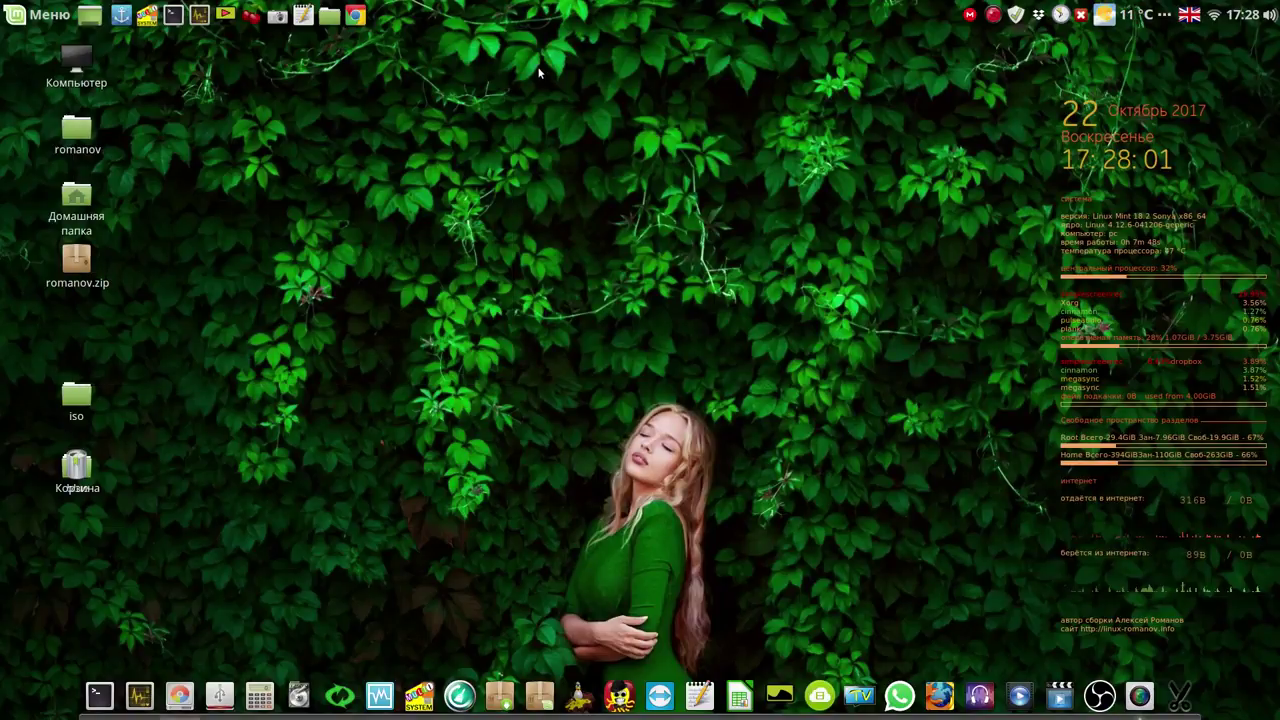
pyautogui.click(993, 14)
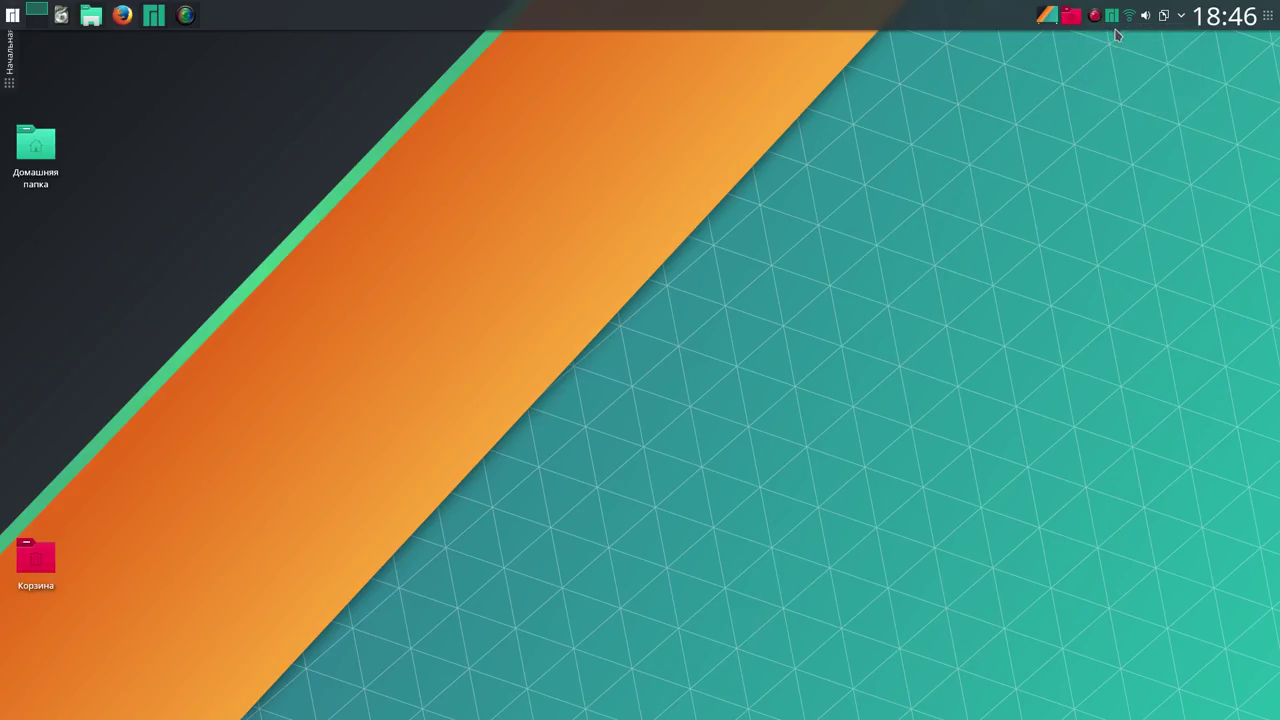
# Step: Browse the Manjaro application launcher, examining the Мультимедиа and Система categories and the session exit options
pyautogui.click(12, 18)
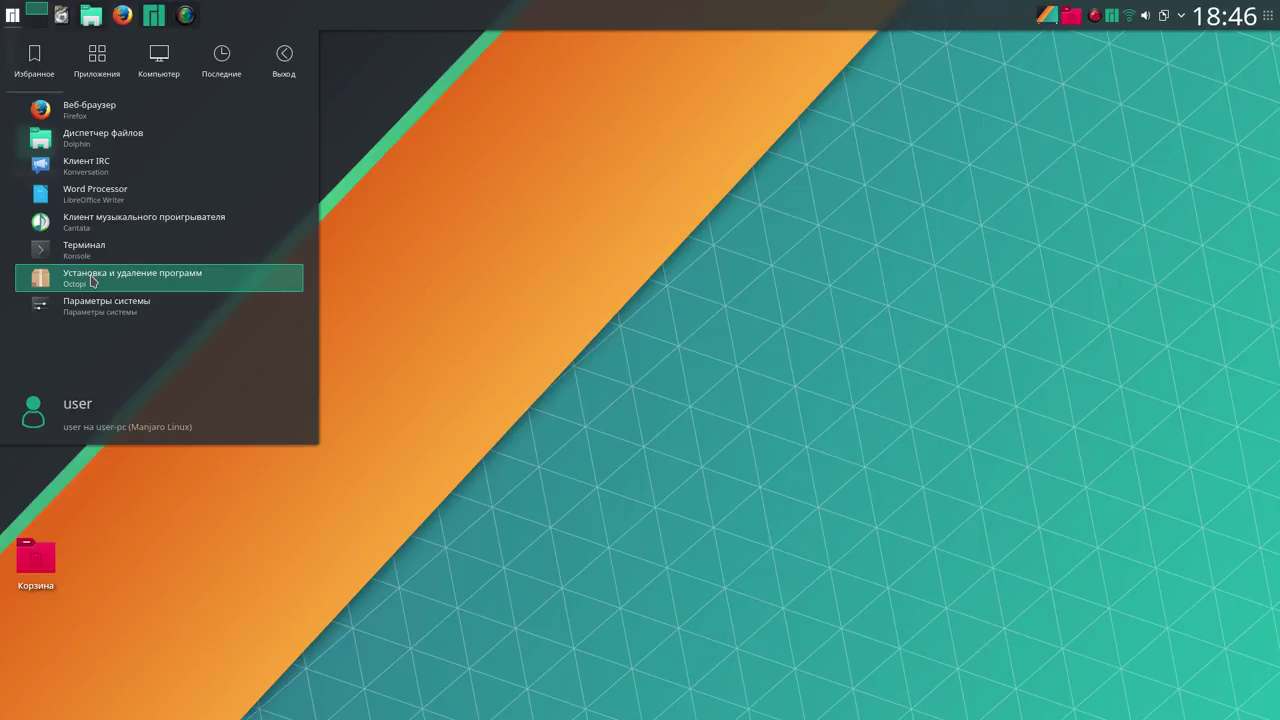
pyautogui.click(104, 66)
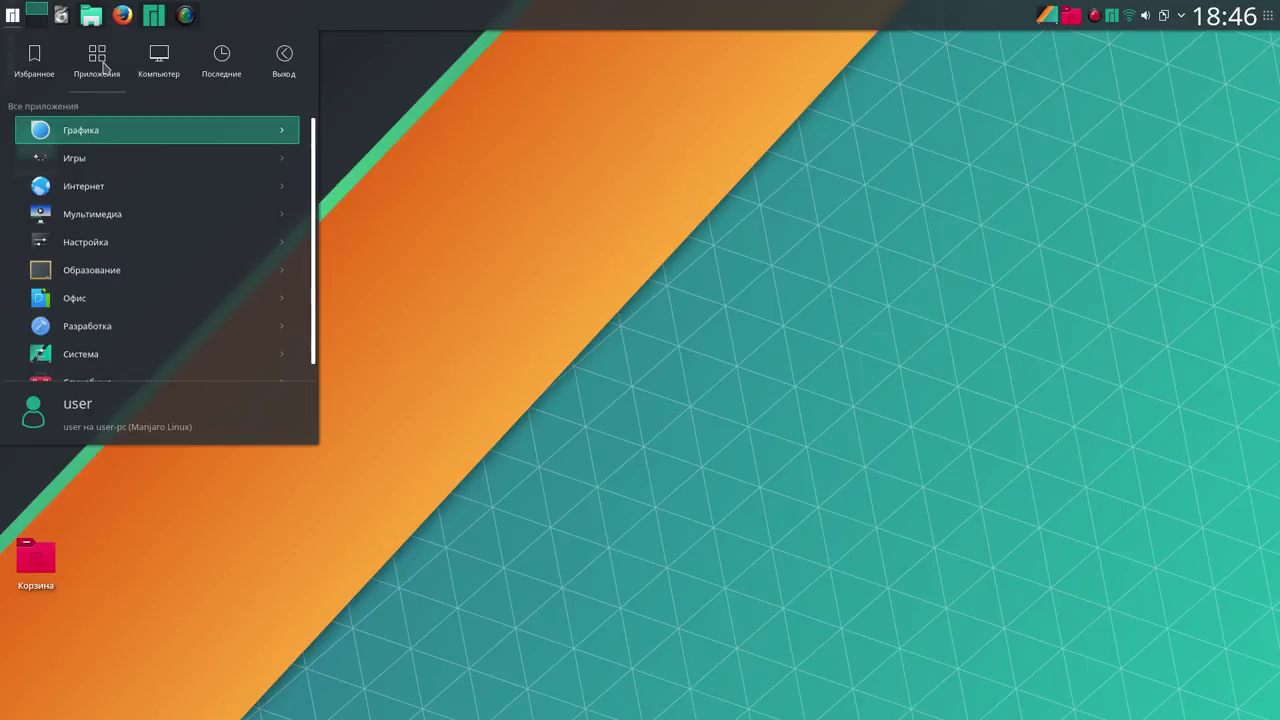
pyautogui.click(88, 216)
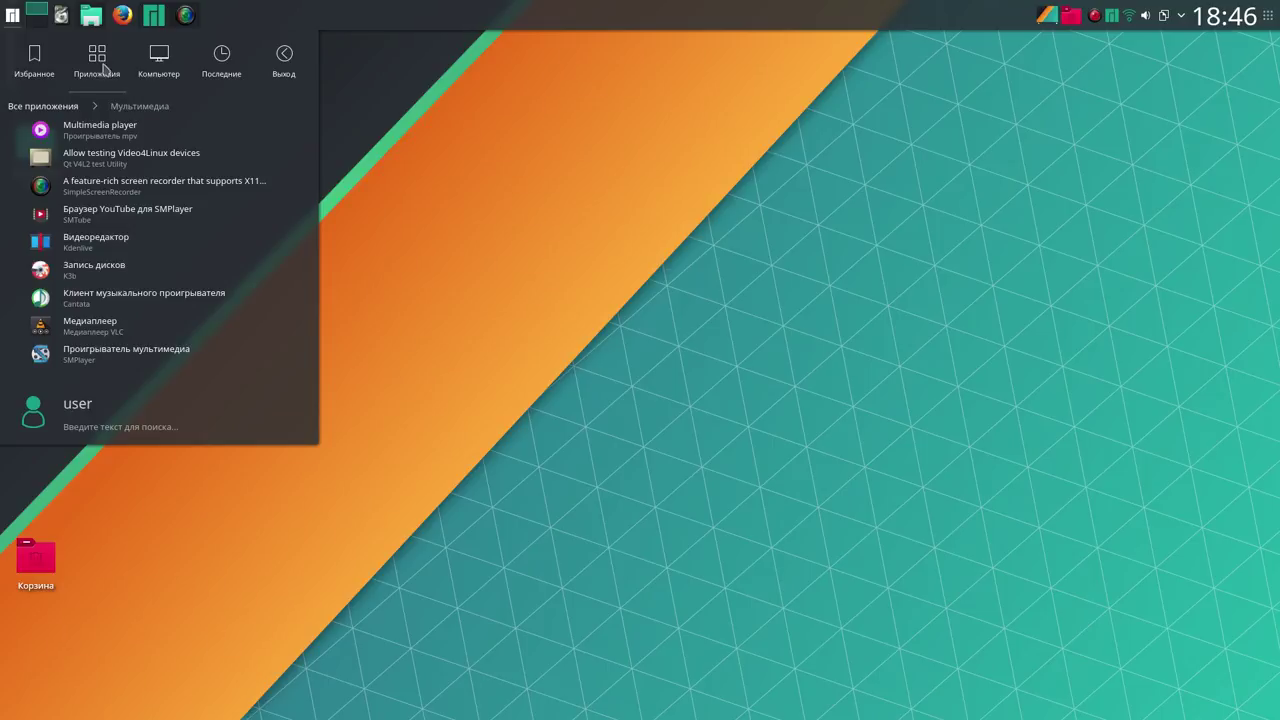
pyautogui.click(44, 106)
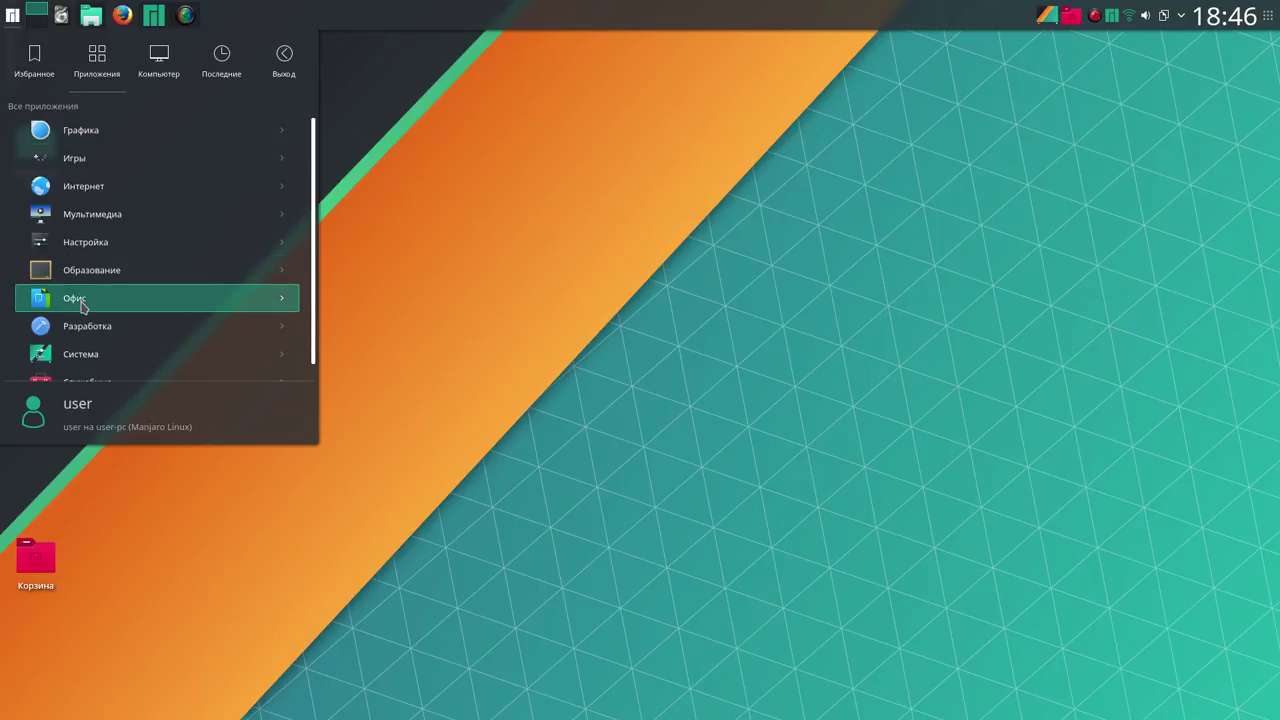
pyautogui.click(82, 354)
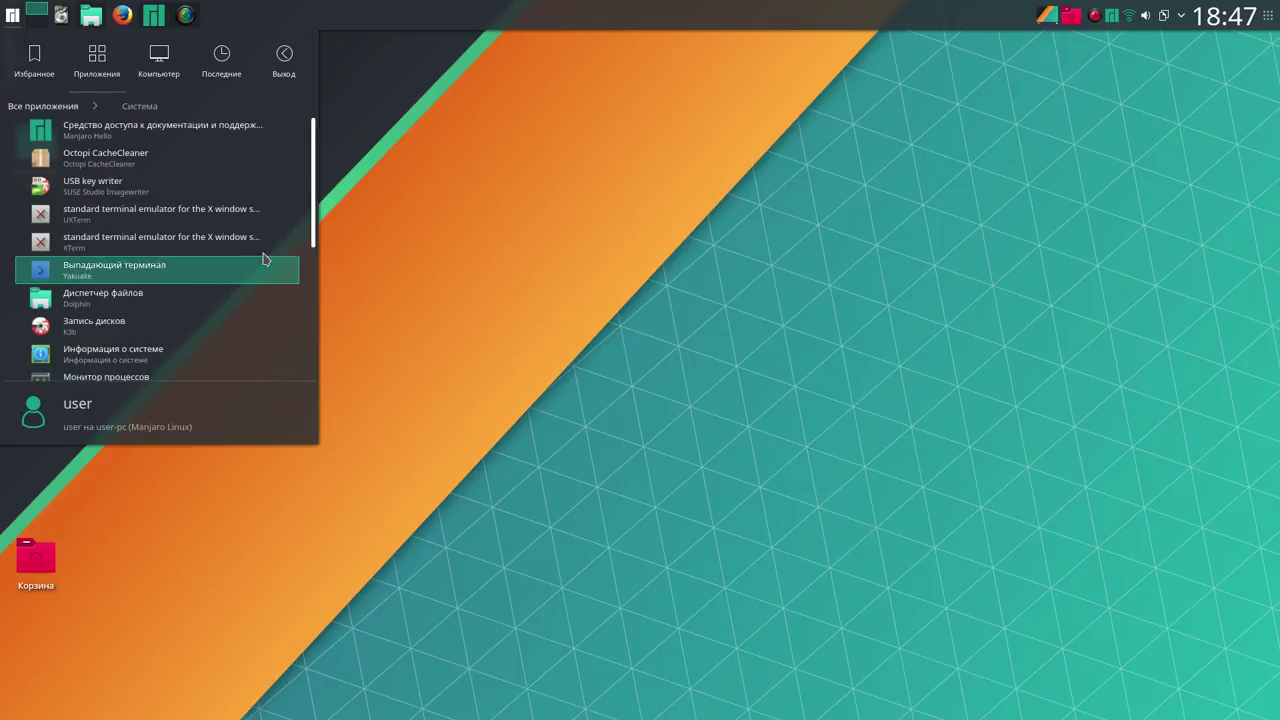
pyautogui.scroll(-1, 312, 150)
pyautogui.press('Escape')
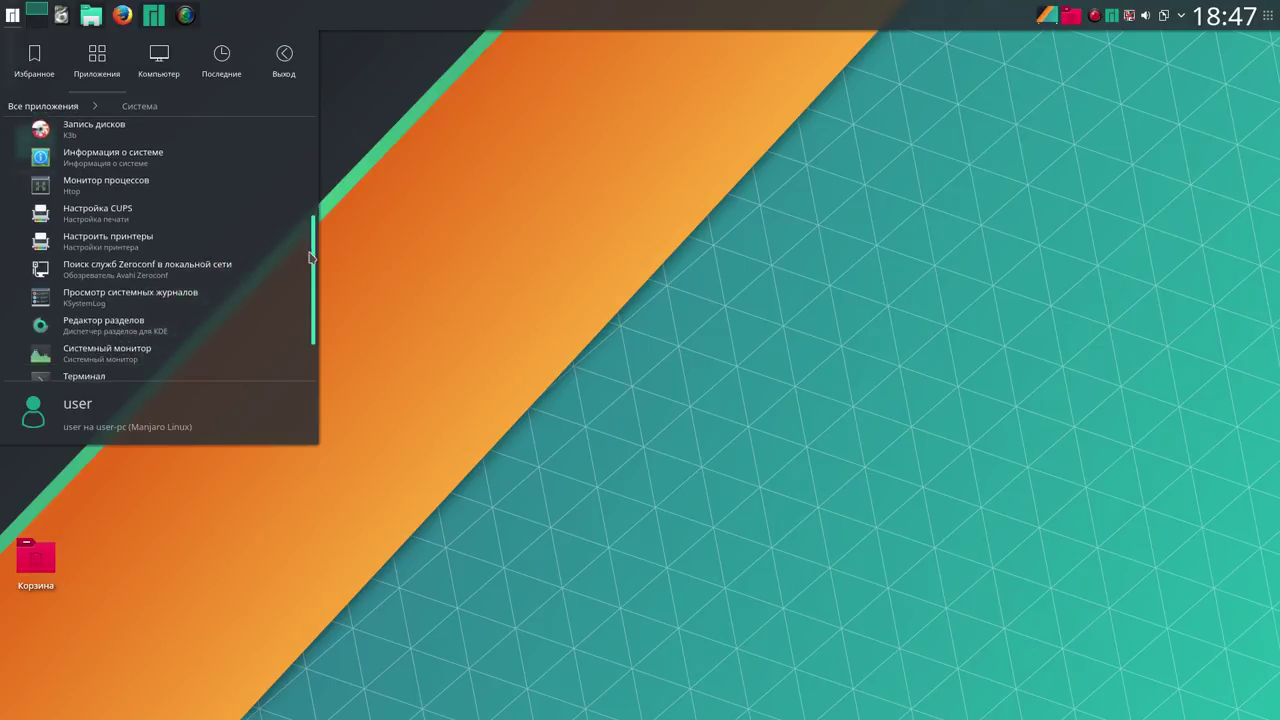
pyautogui.scroll(-3, 314, 318)
pyautogui.click(284, 60)
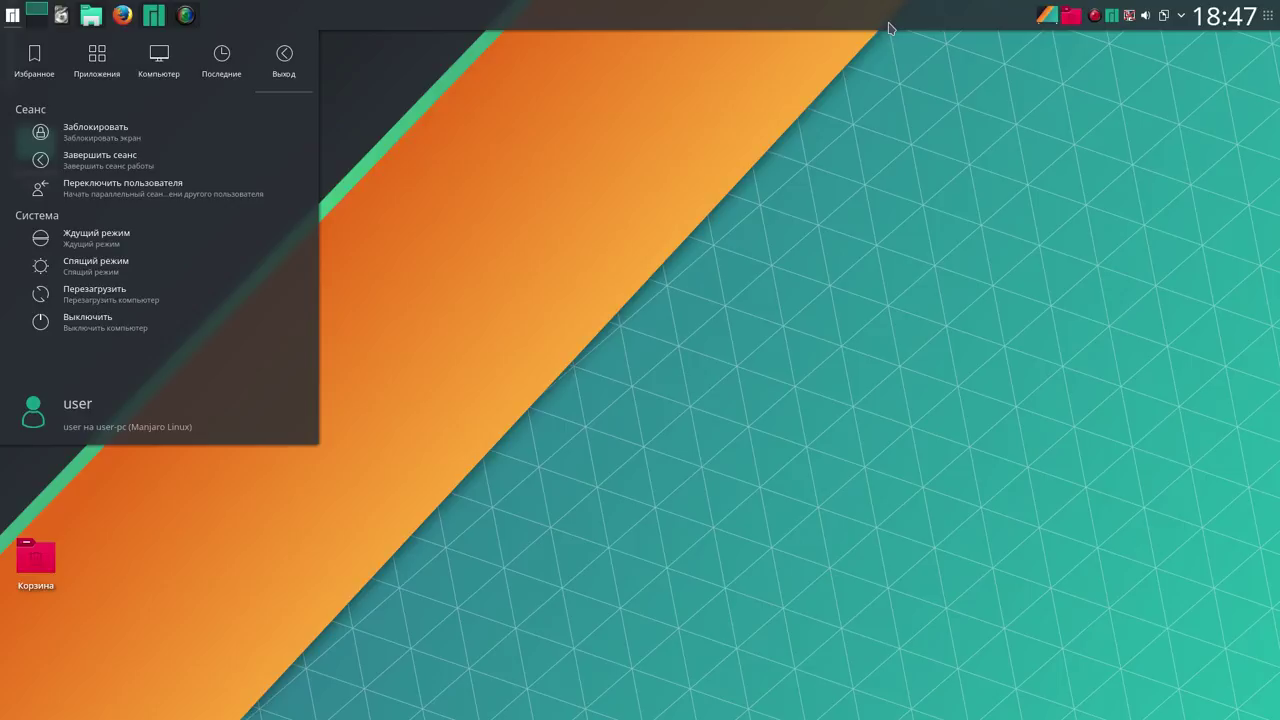
pyautogui.rightClick(1098, 22)
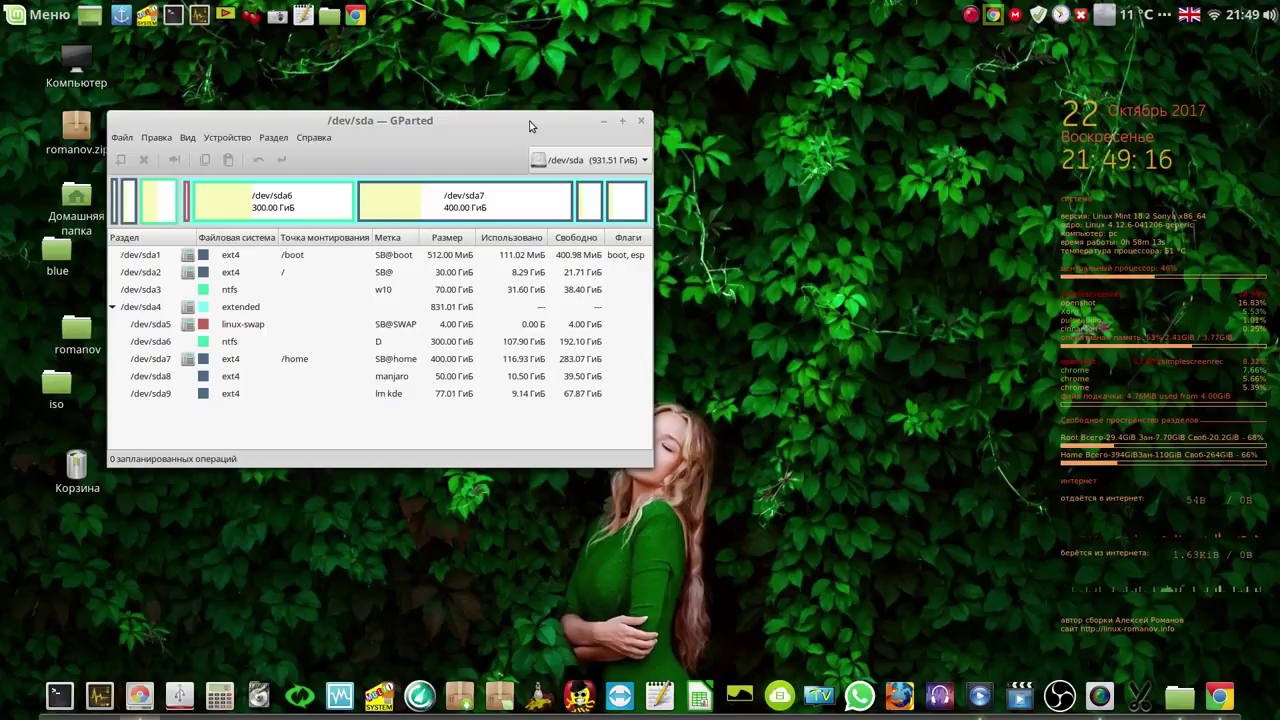
# Step: Reposition the GParted window and examine the manjaro and lm kde partitions on /dev/sda
pyautogui.moveTo(531, 126); pyautogui.dragTo(610, 102)
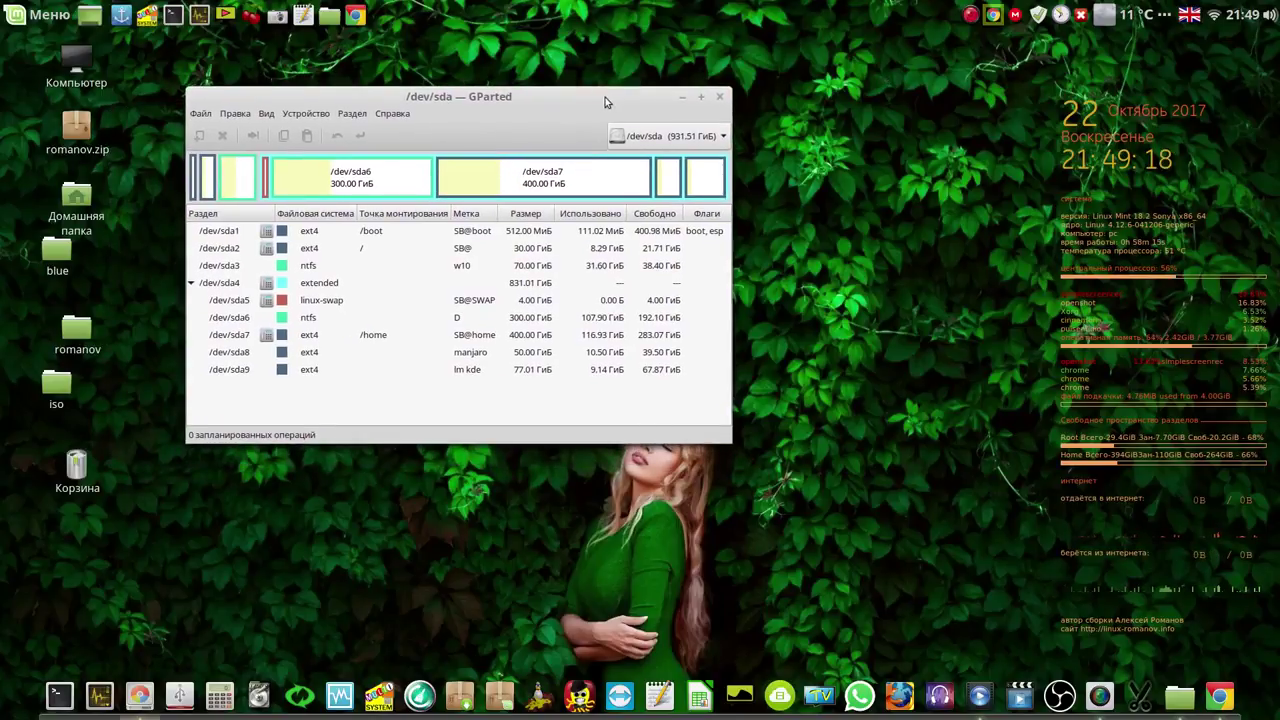
pyautogui.click(484, 356)
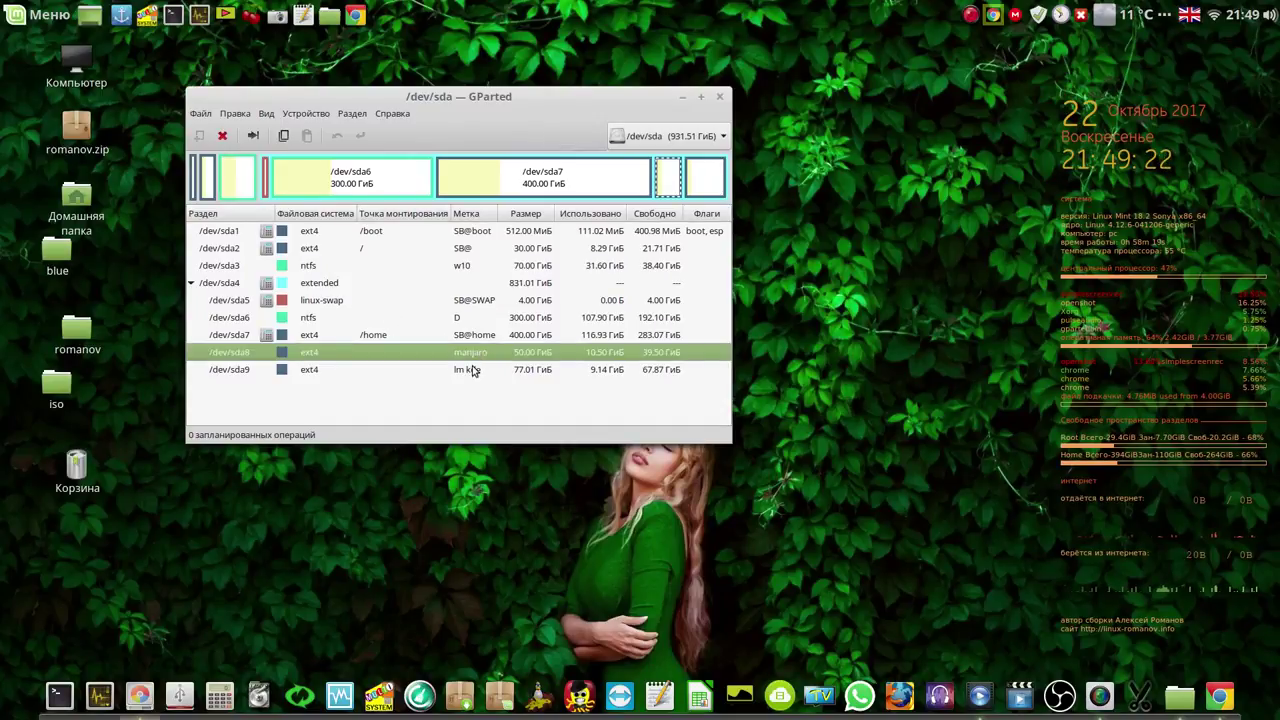
pyautogui.click(474, 371)
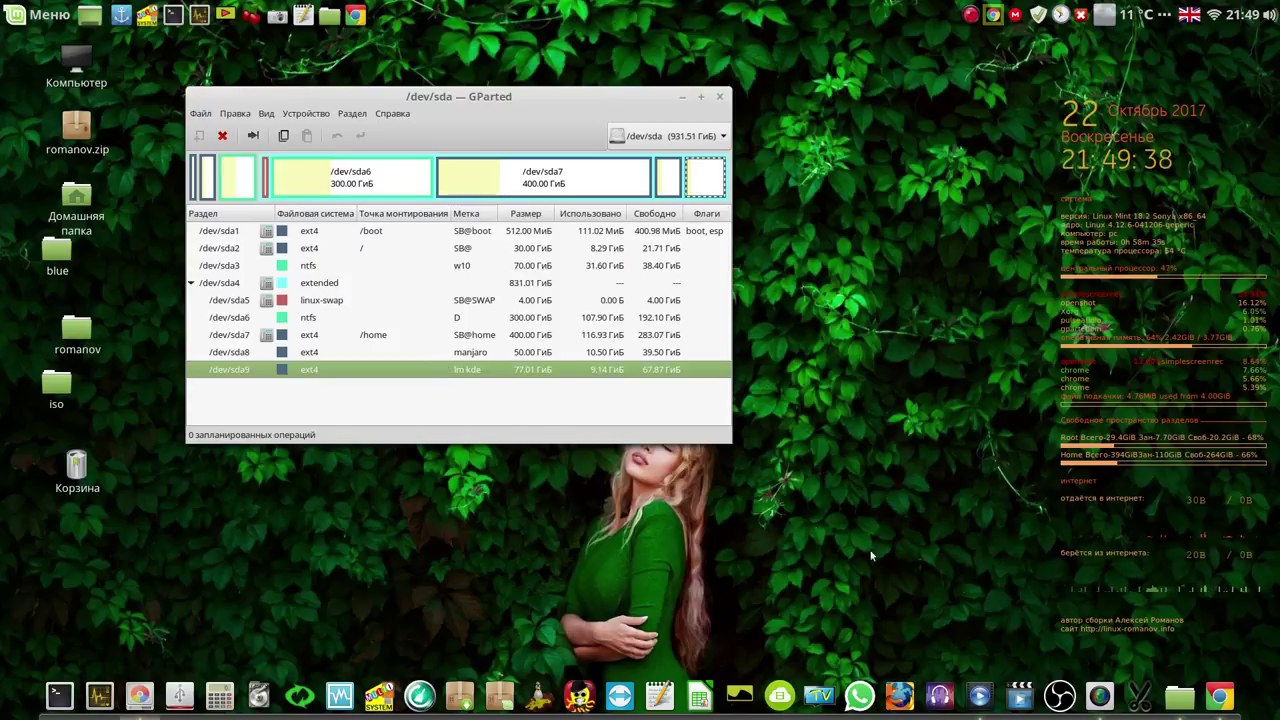
# Step: Switch to Chrome and look through the channel's uploaded videos in the YouTube Video Manager
pyautogui.click(1220, 697)
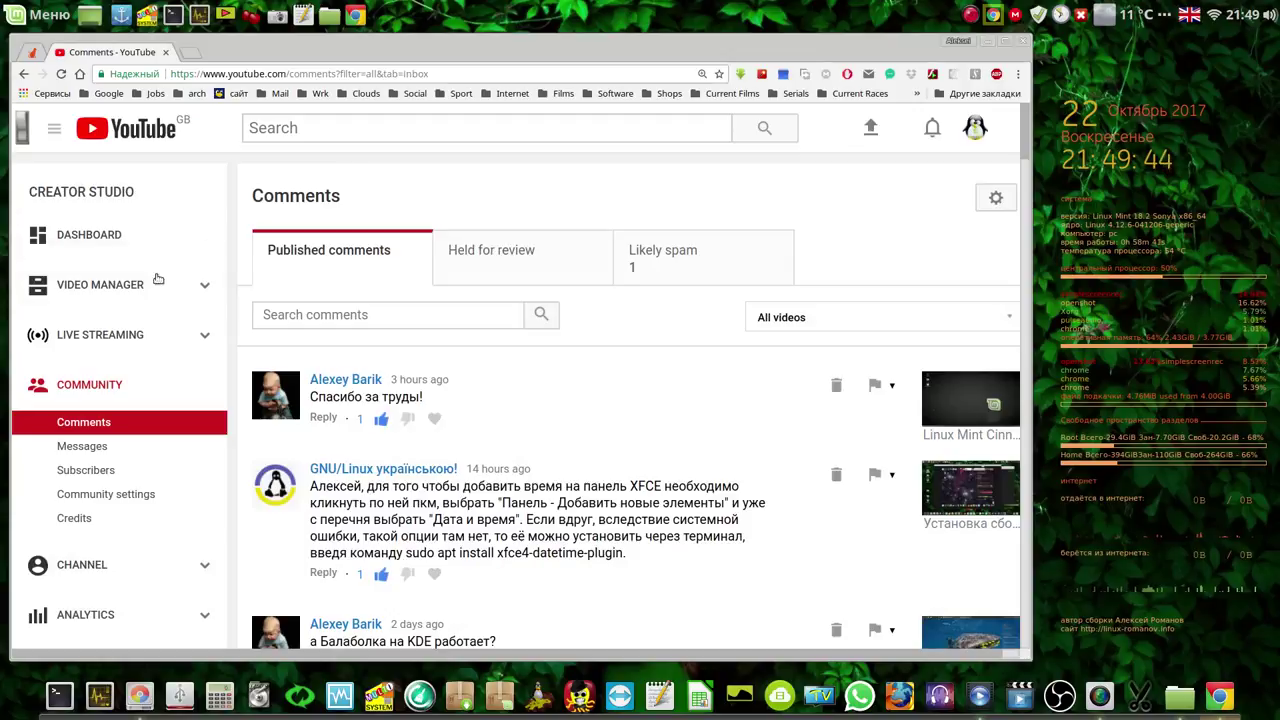
pyautogui.click(108, 286)
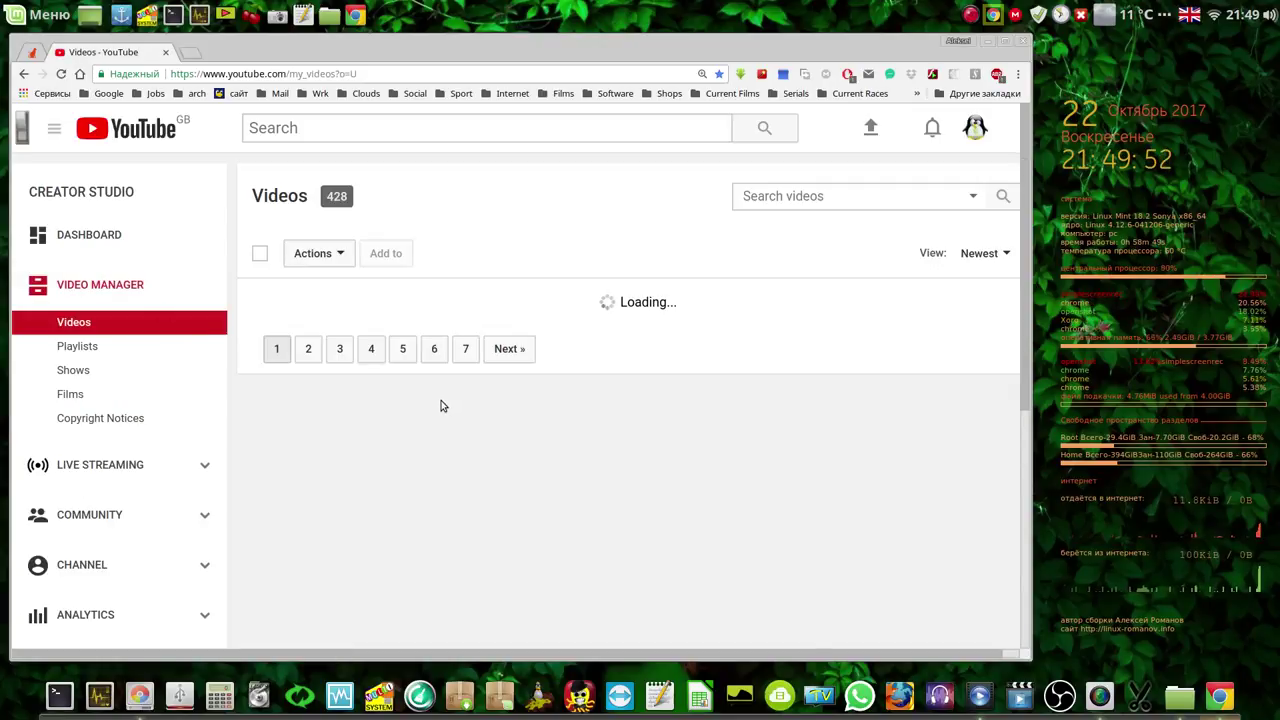
pyautogui.scroll(-3, 450, 415)
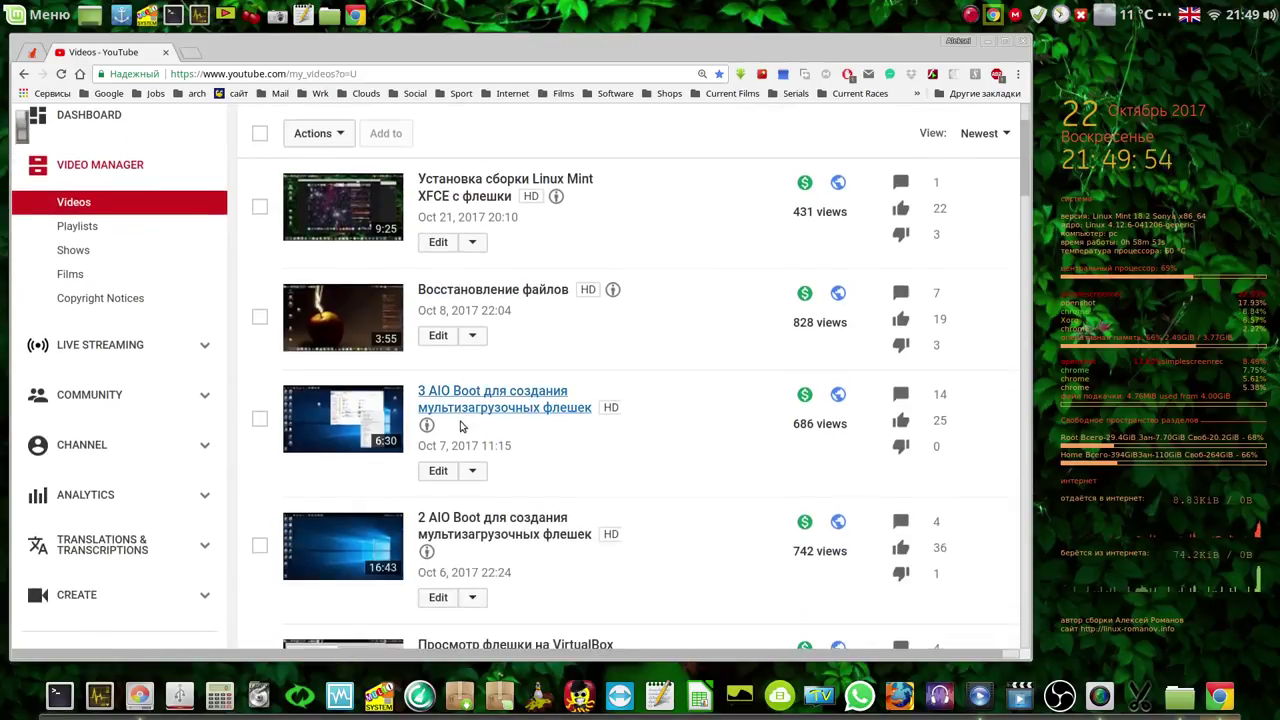
pyautogui.scroll(-3, 461, 424)
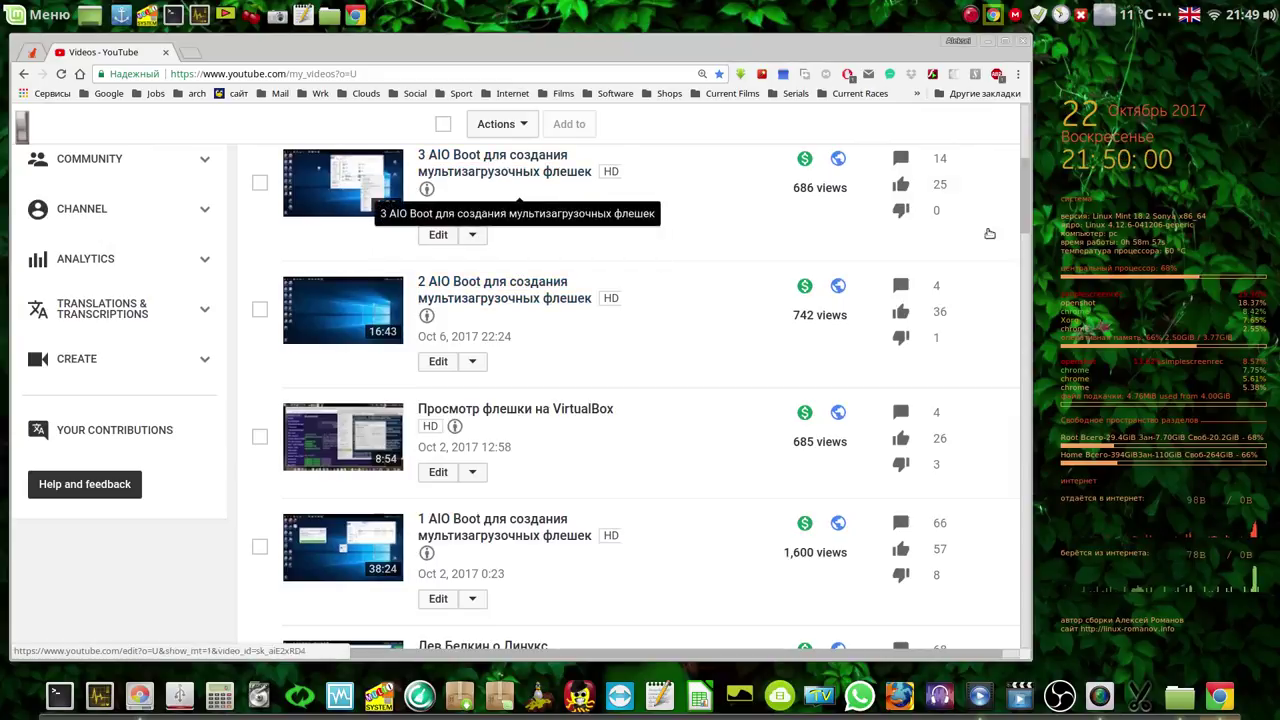
# Step: Launch MultiSystem to show its main window, close it, and minimize the YouTube window
pyautogui.scroll(5, 1028, 229)
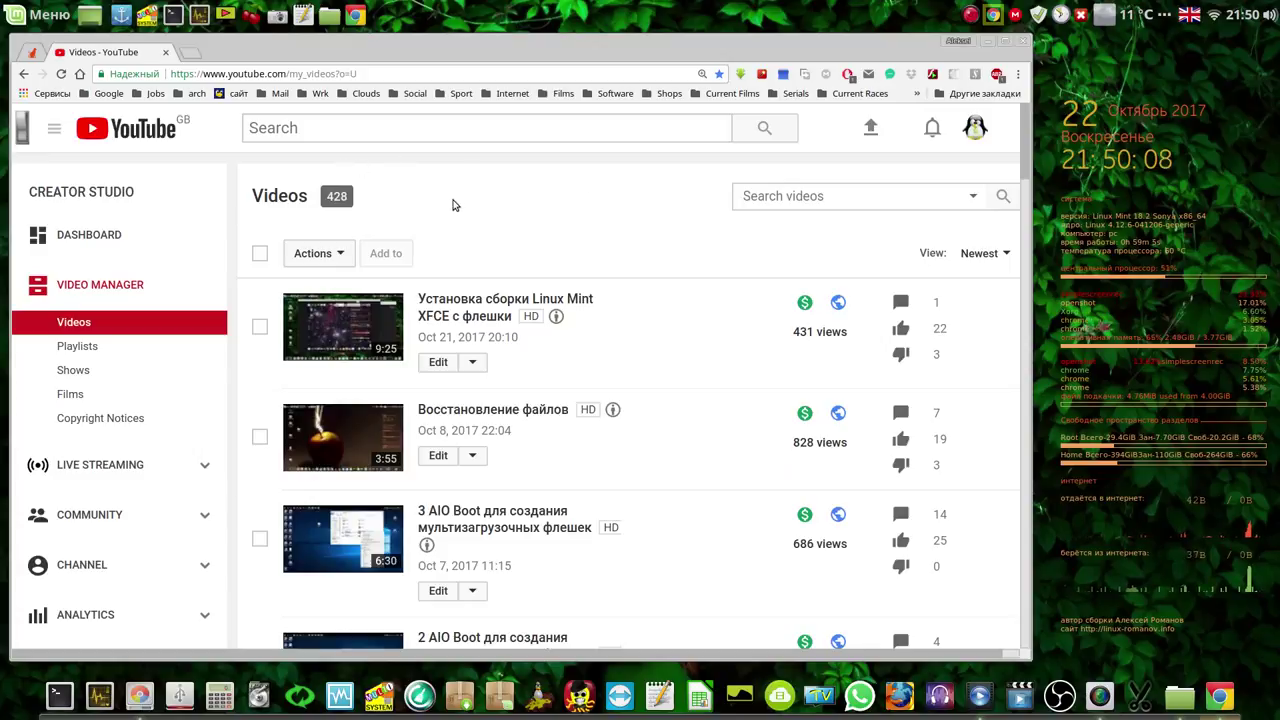
pyautogui.click(148, 20)
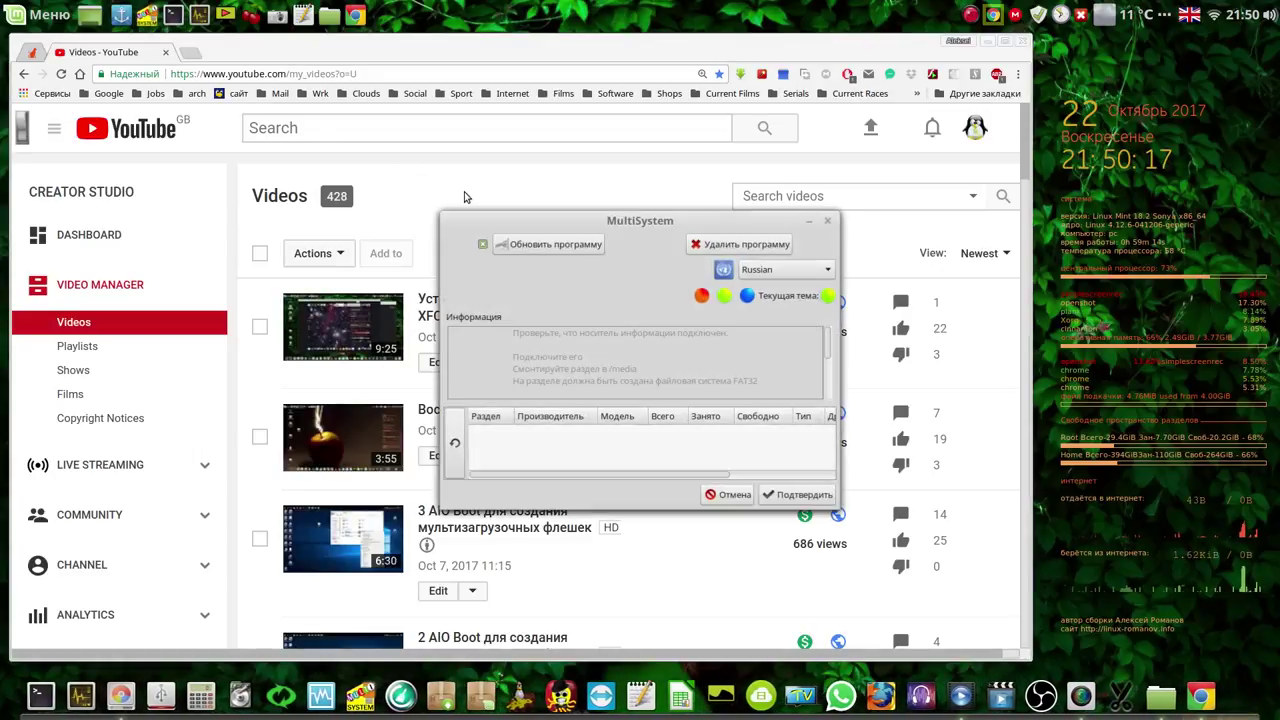
pyautogui.click(828, 223)
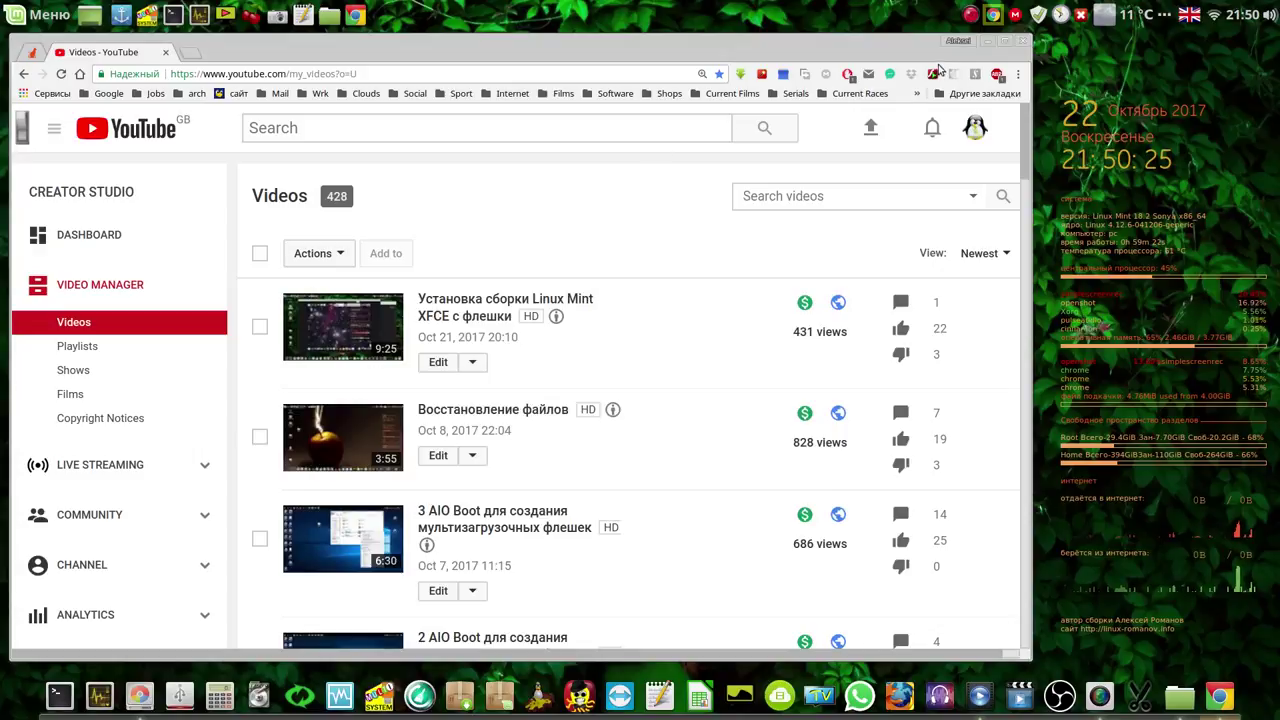
pyautogui.click(986, 42)
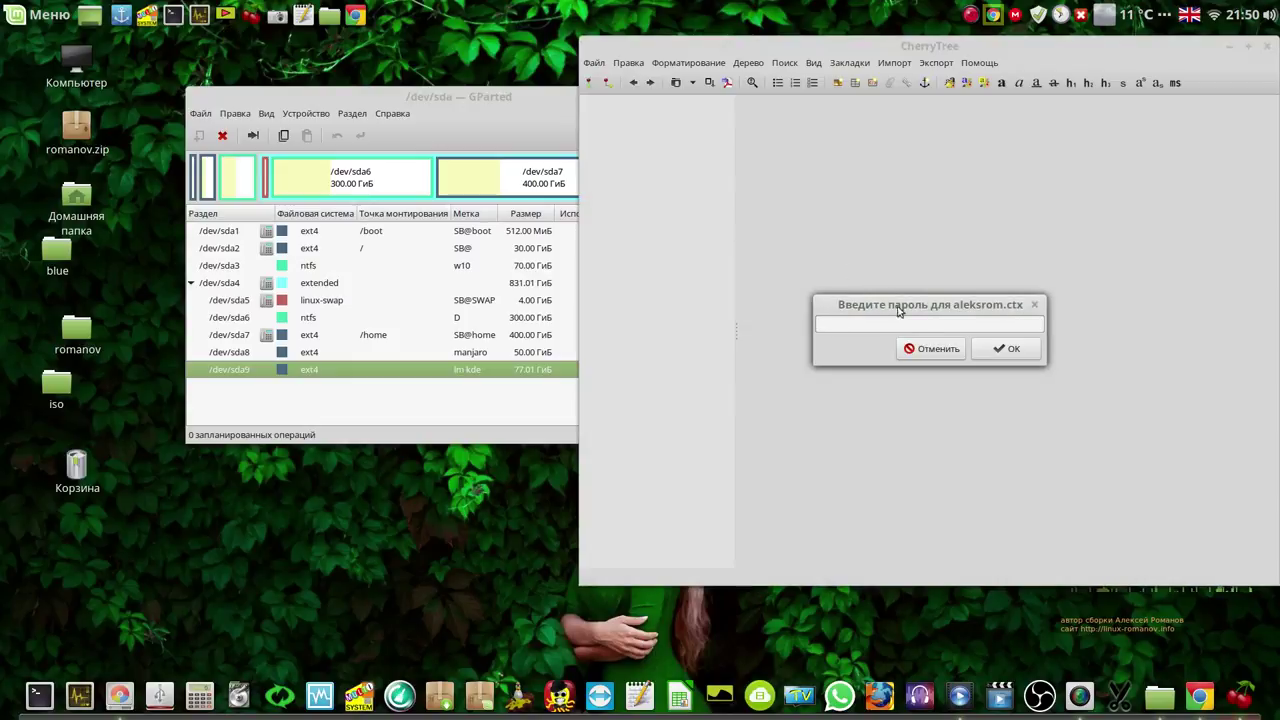
# Step: Dismiss CherryTree's password request and open the recent document /home/user/Cherrytree/команды и видео.ctb
pyautogui.click(927, 349)
pyautogui.click(594, 63)
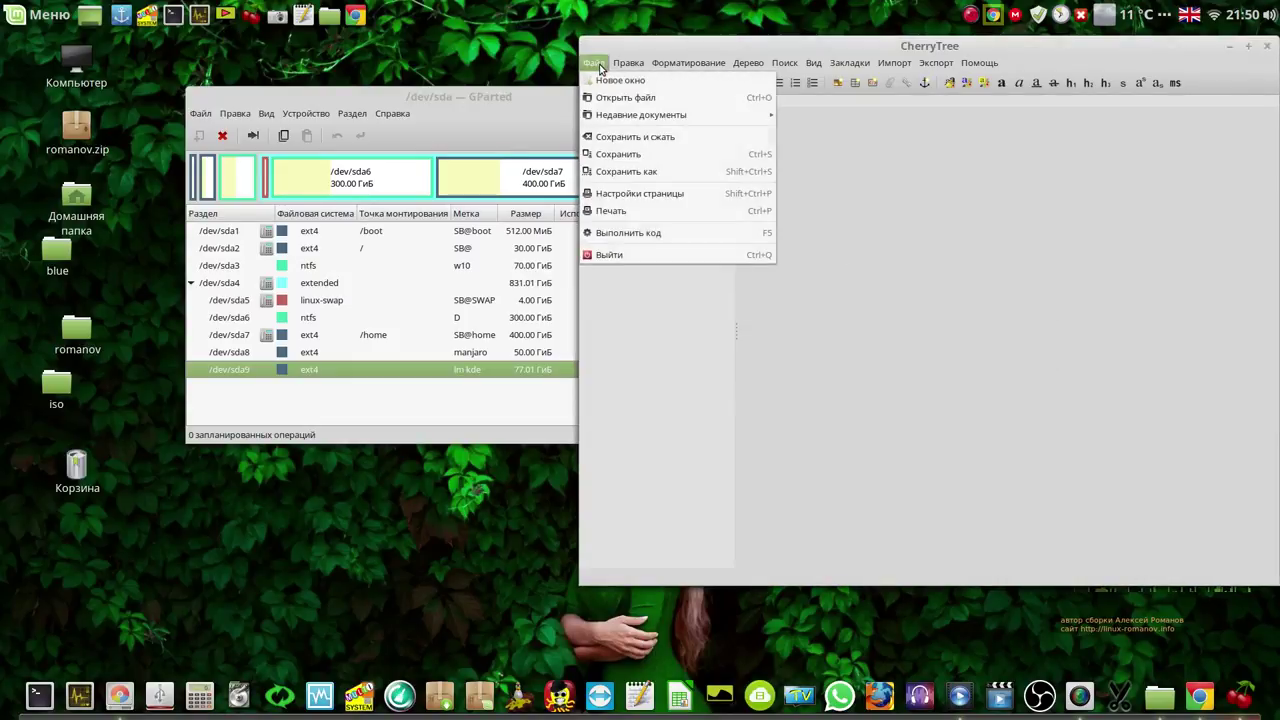
pyautogui.moveTo(650, 114)
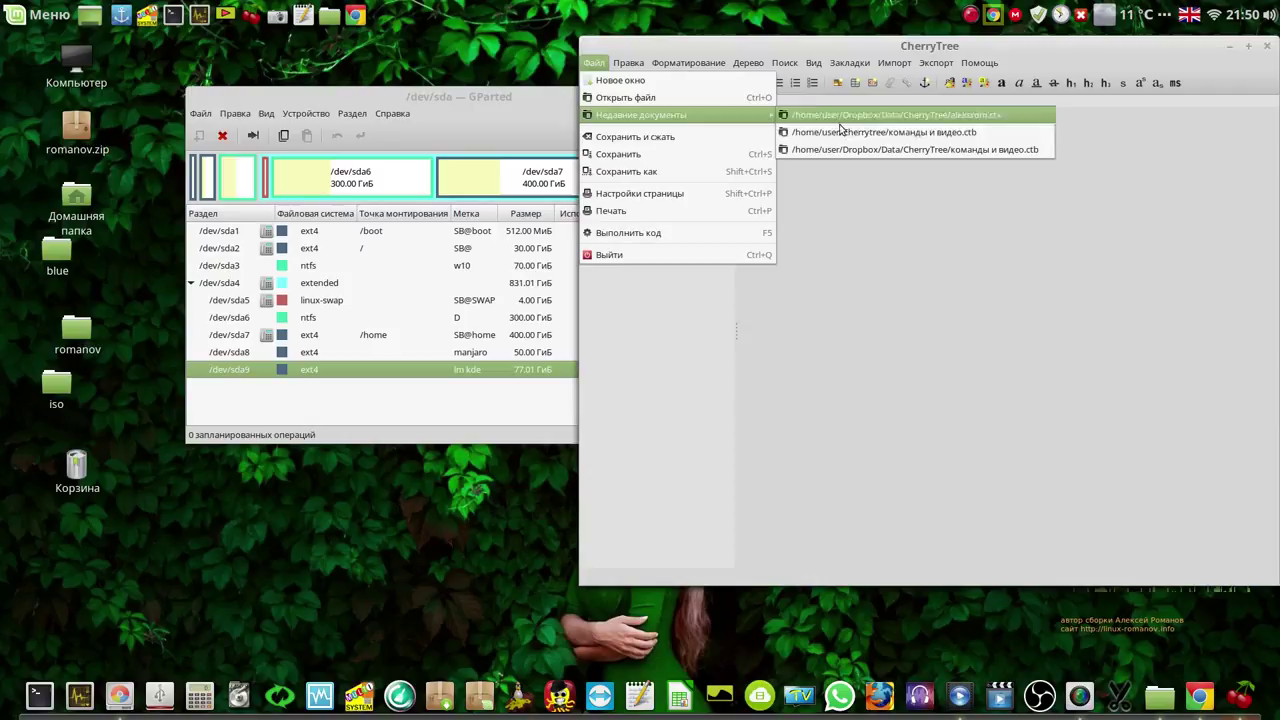
pyautogui.click(900, 131)
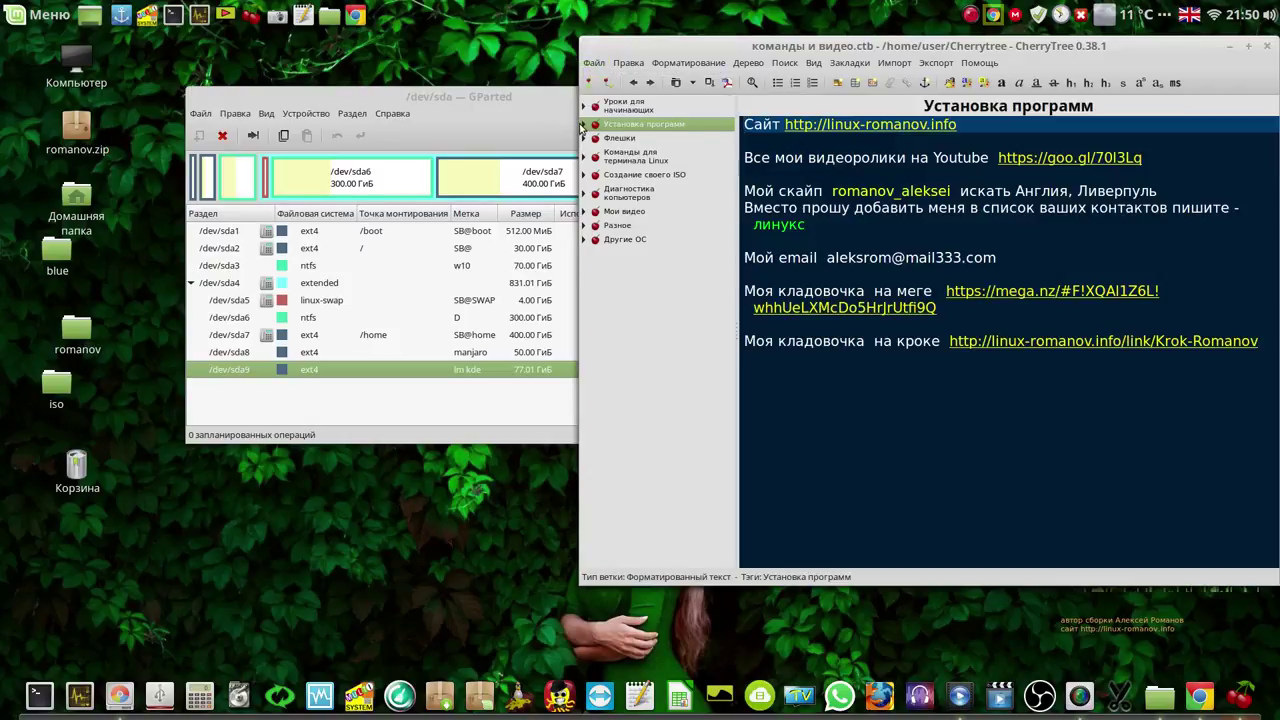
# Step: Open the note Загрузчик операционных систем under Установка программ and highlight the commands sudo grub-install /dev/sda and sudo update-grub
pyautogui.click(583, 125)
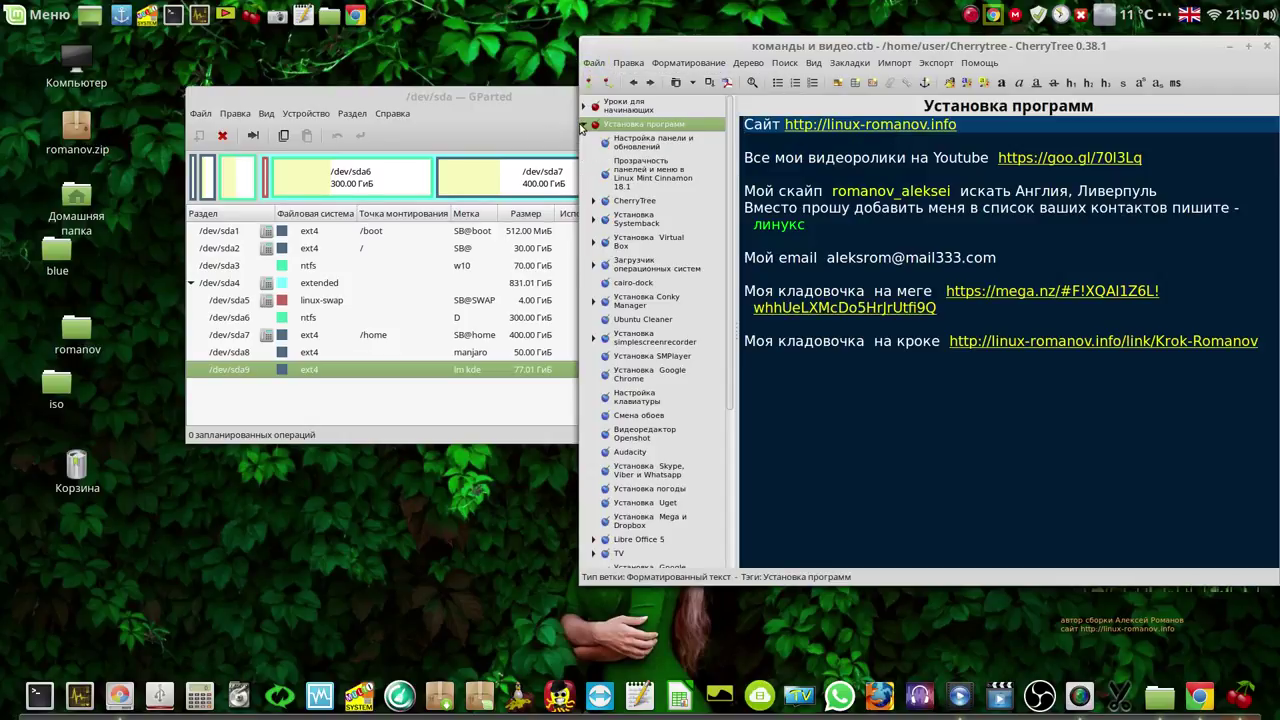
pyautogui.click(630, 267)
pyautogui.moveTo(930, 184); pyautogui.dragTo(744, 184)
pyautogui.moveTo(870, 203); pyautogui.dragTo(746, 203)
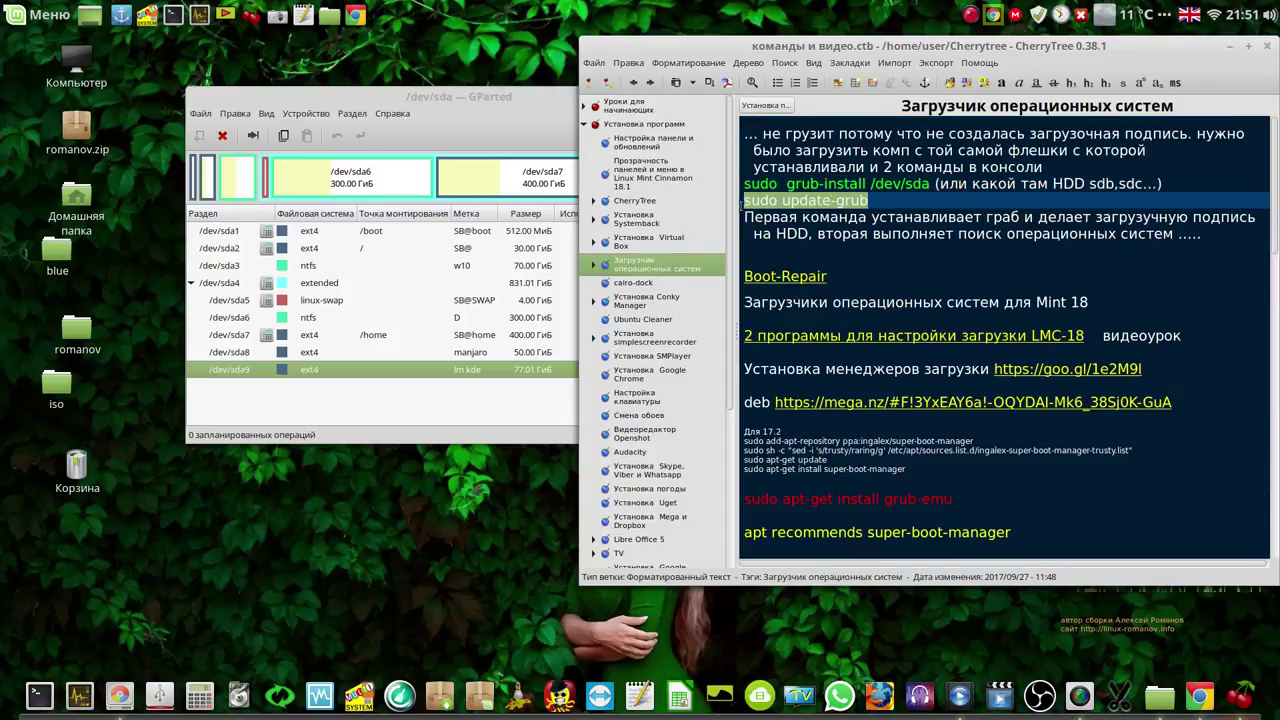
pyautogui.click(912, 184)
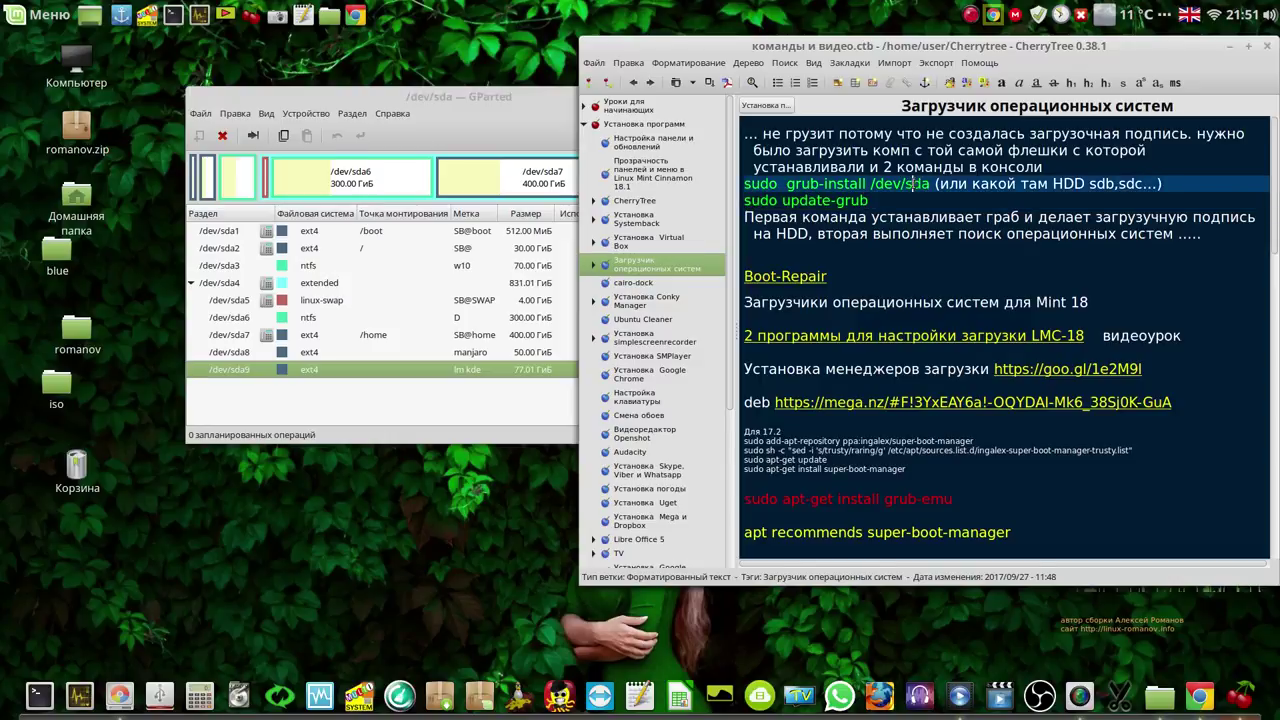
# Step: Arrange the GParted and CherryTree windows side by side, minimize CherryTree, and move GParted towards the middle of the desktop
pyautogui.click(486, 97)
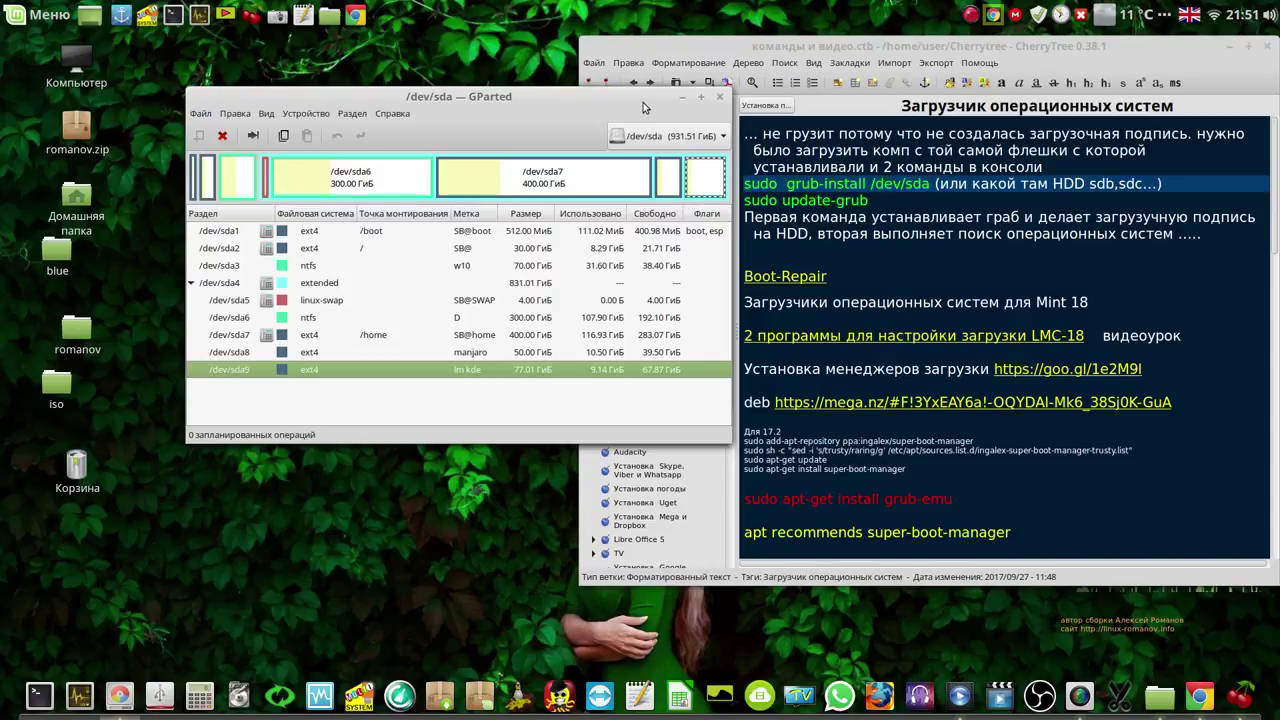
pyautogui.moveTo(641, 100); pyautogui.dragTo(487, 57)
pyautogui.moveTo(858, 48)
pyautogui.mouseDown()
pyautogui.moveTo(884, 62)
pyautogui.moveTo(862, 60)
pyautogui.mouseUp()
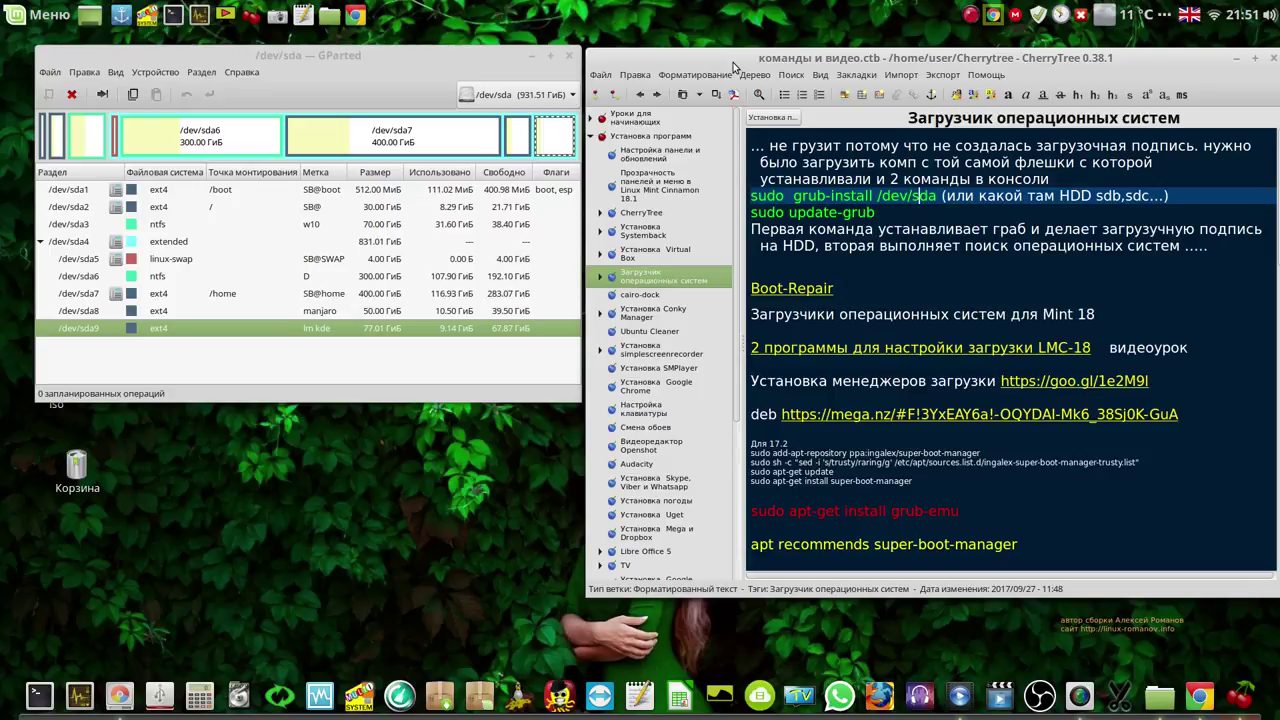
pyautogui.click(1238, 64)
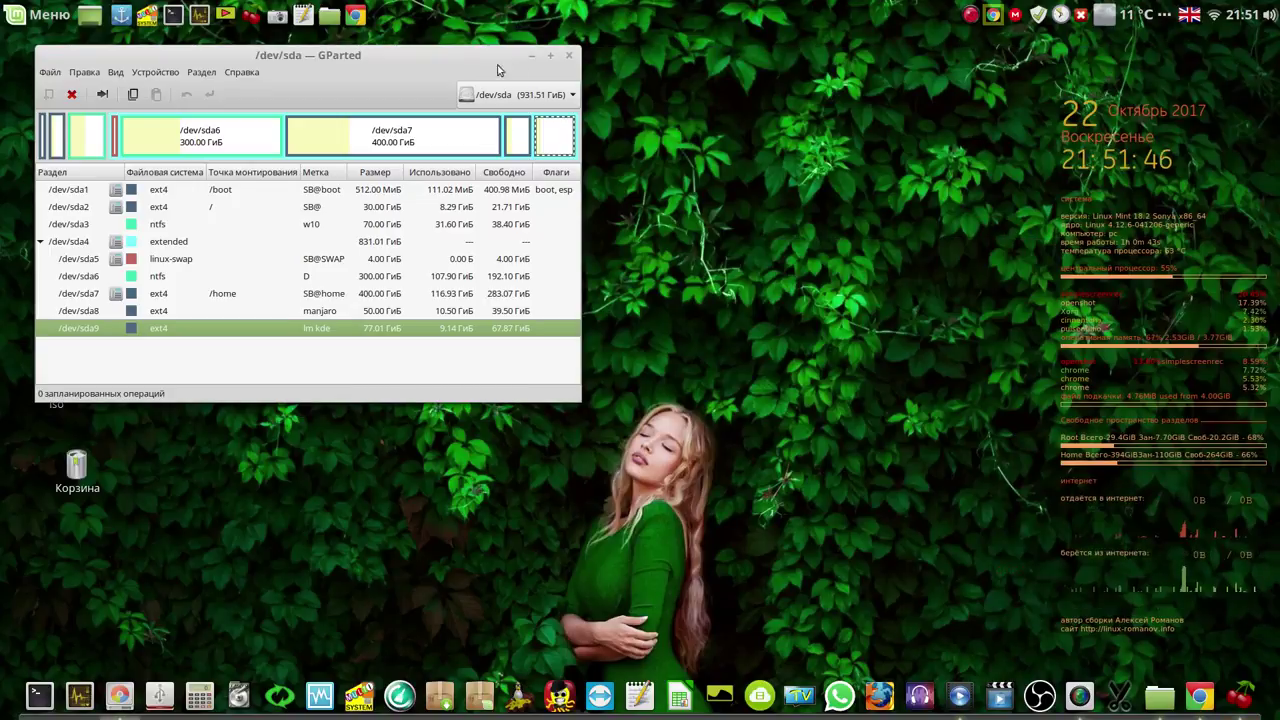
pyautogui.moveTo(478, 62); pyautogui.dragTo(901, 82)
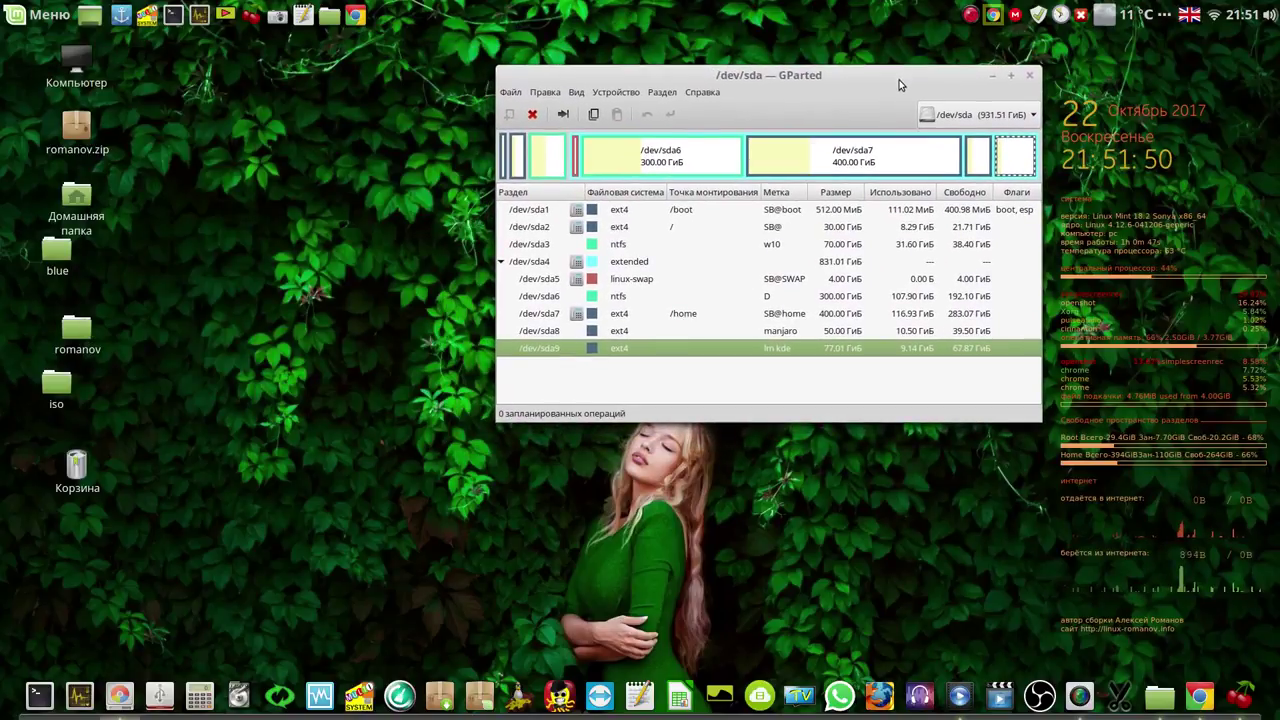